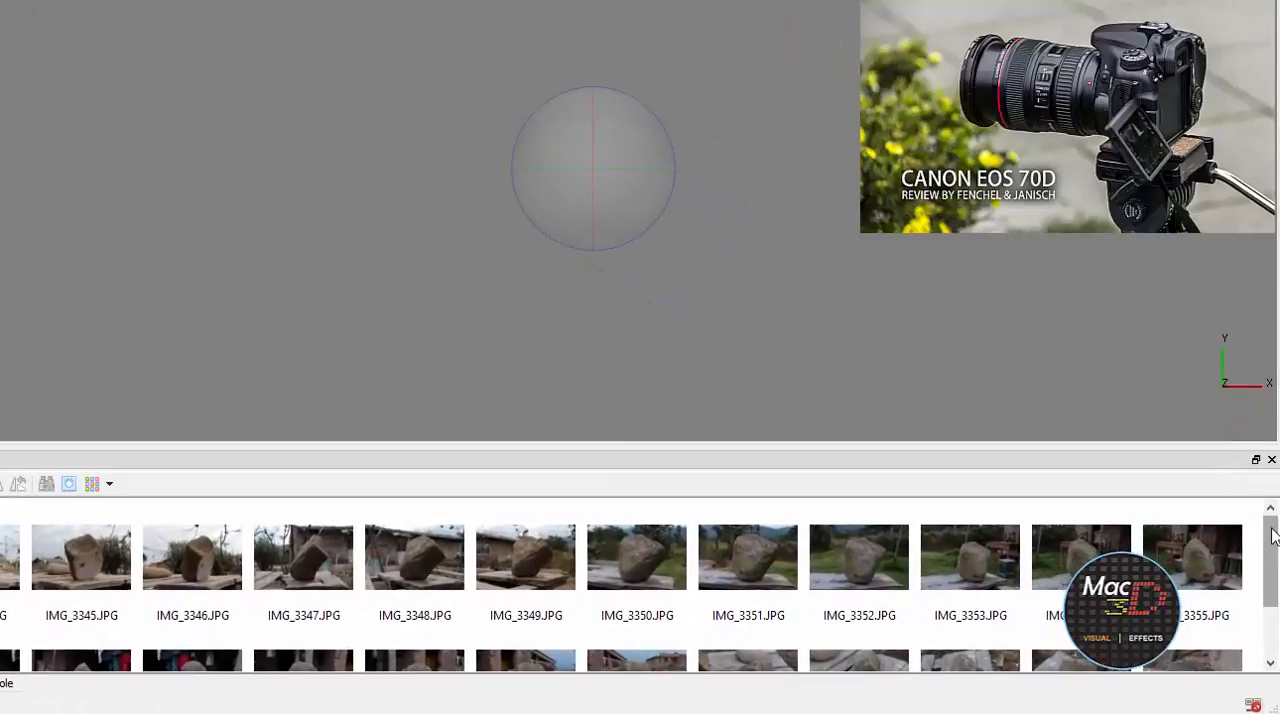
drag(1272, 563, 1274, 598)
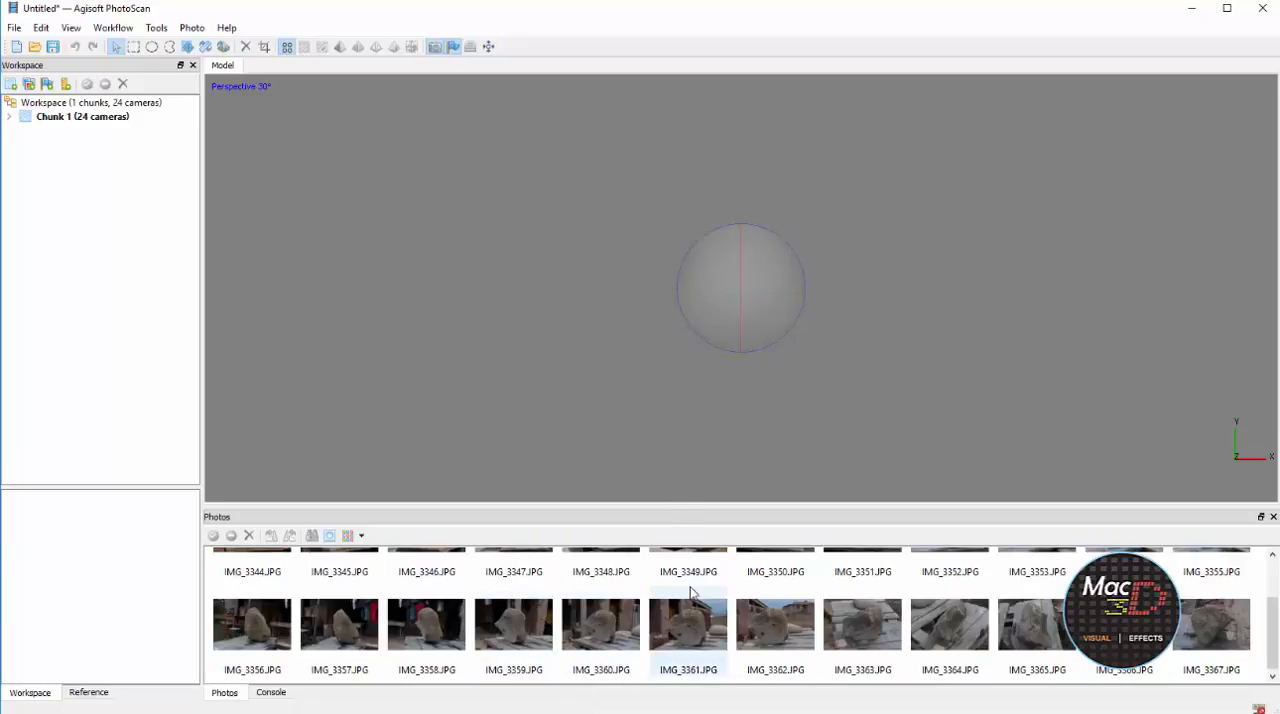
scroll(829, 580, up, 1)
click(126, 30)
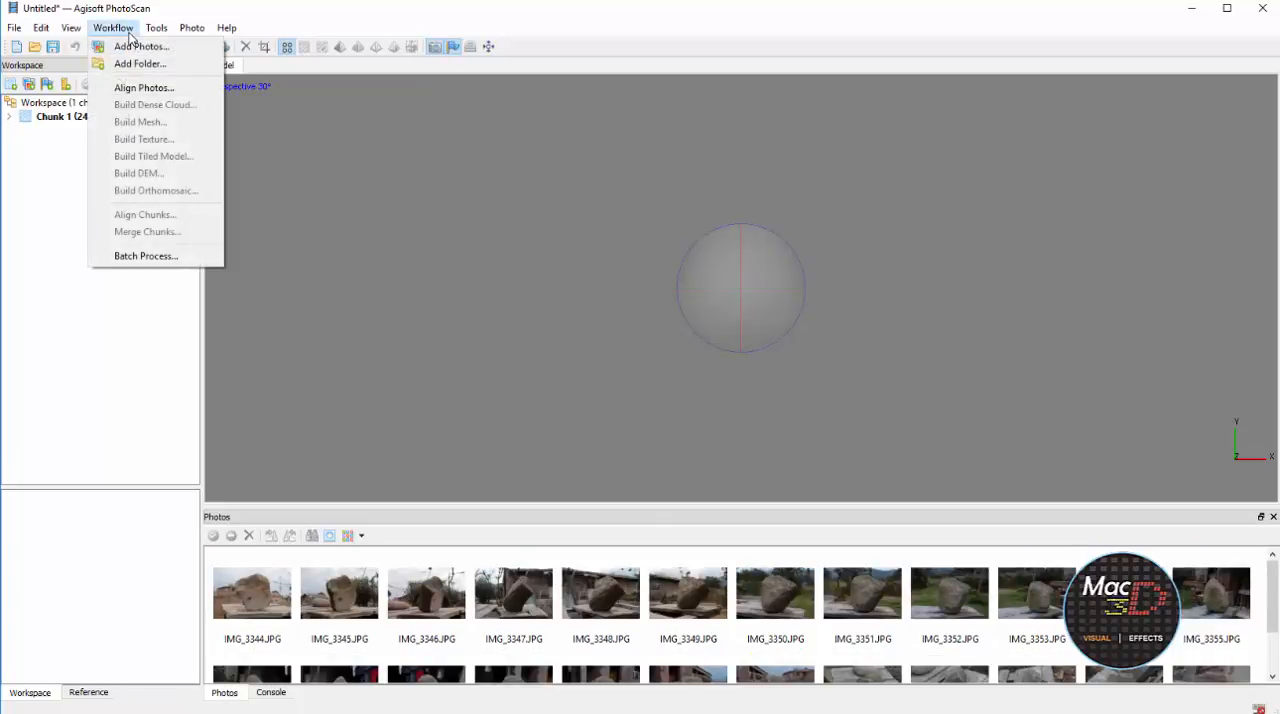
click(135, 87)
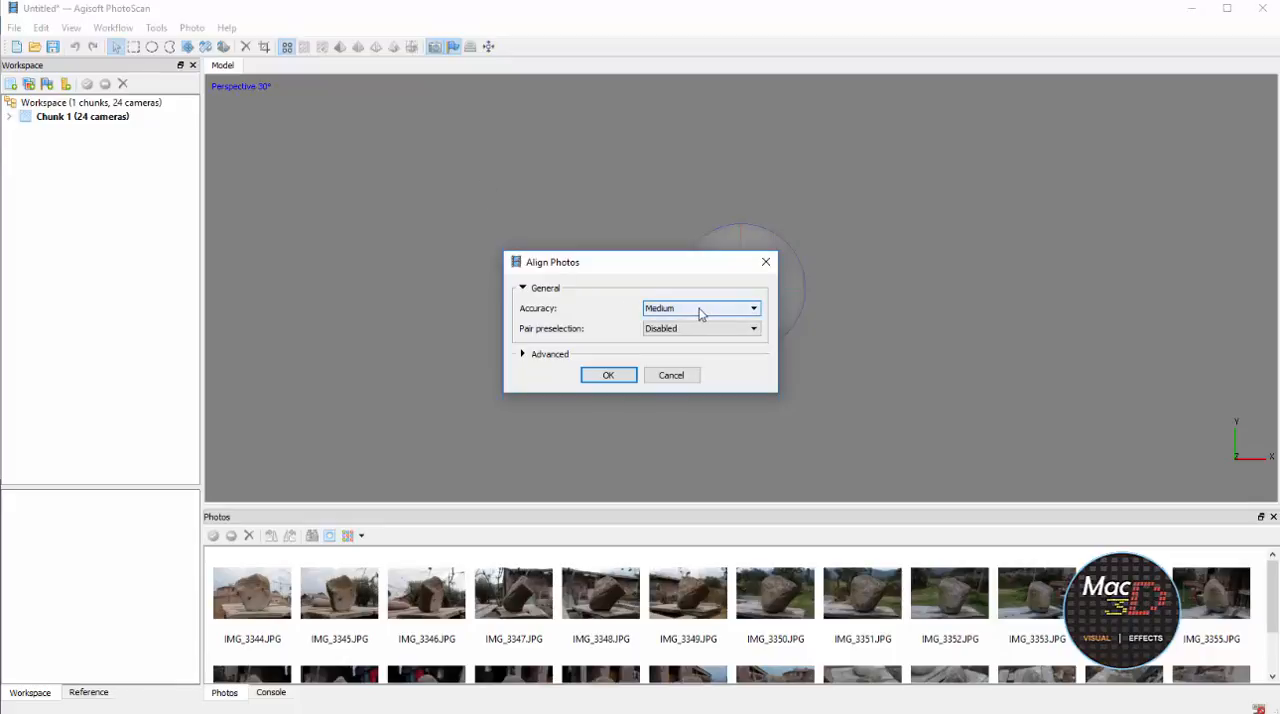
click(684, 377)
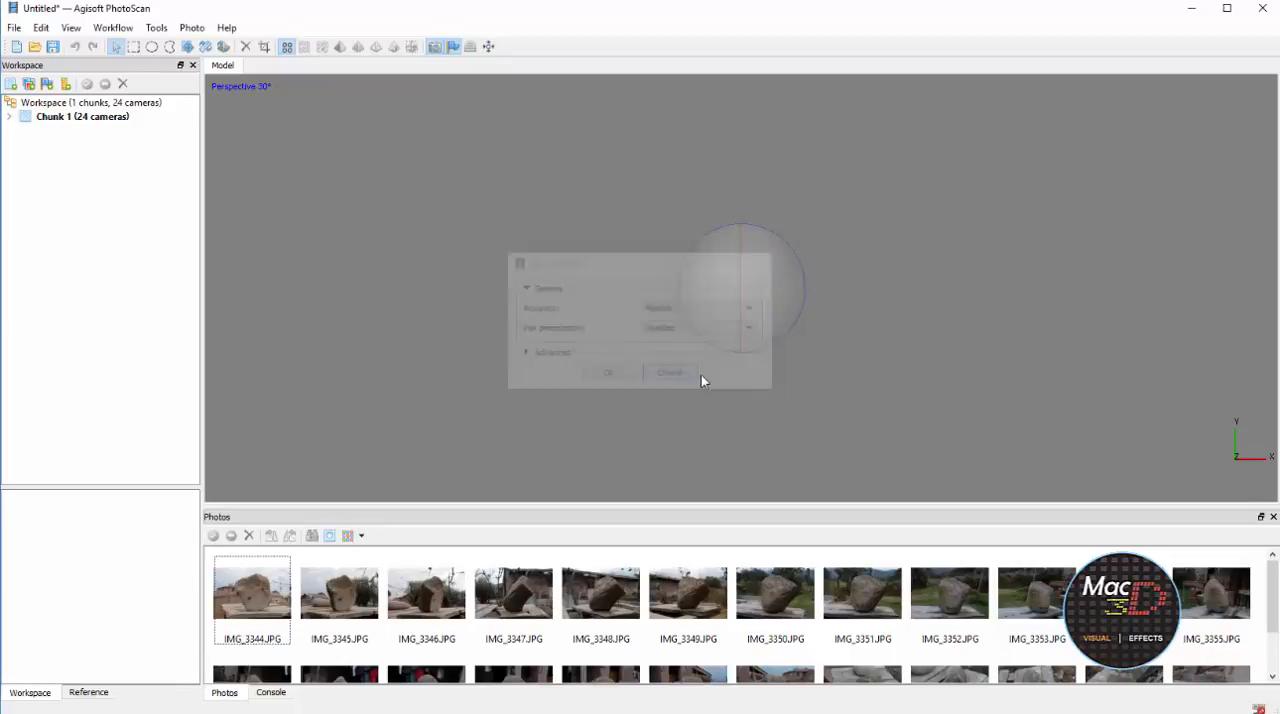
click(252, 570)
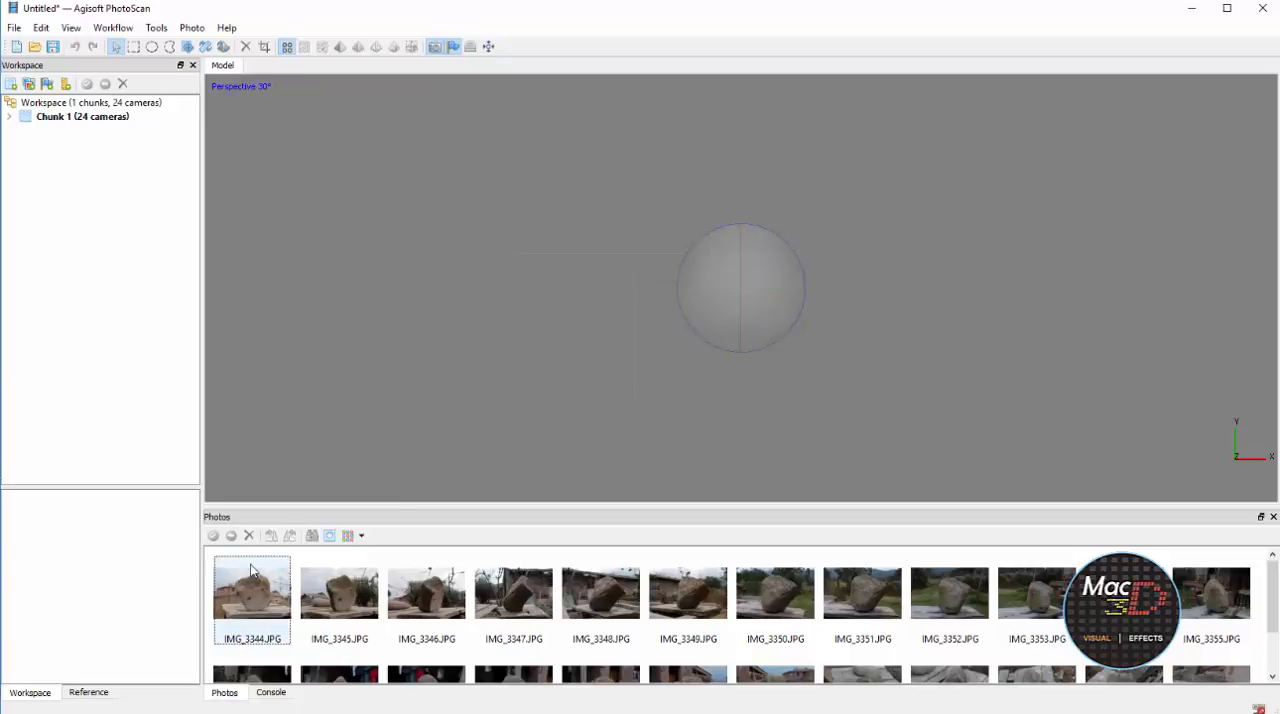
Review the console log for the graphics card details and photo loading messages, and return to the photo thumbnails
click(271, 692)
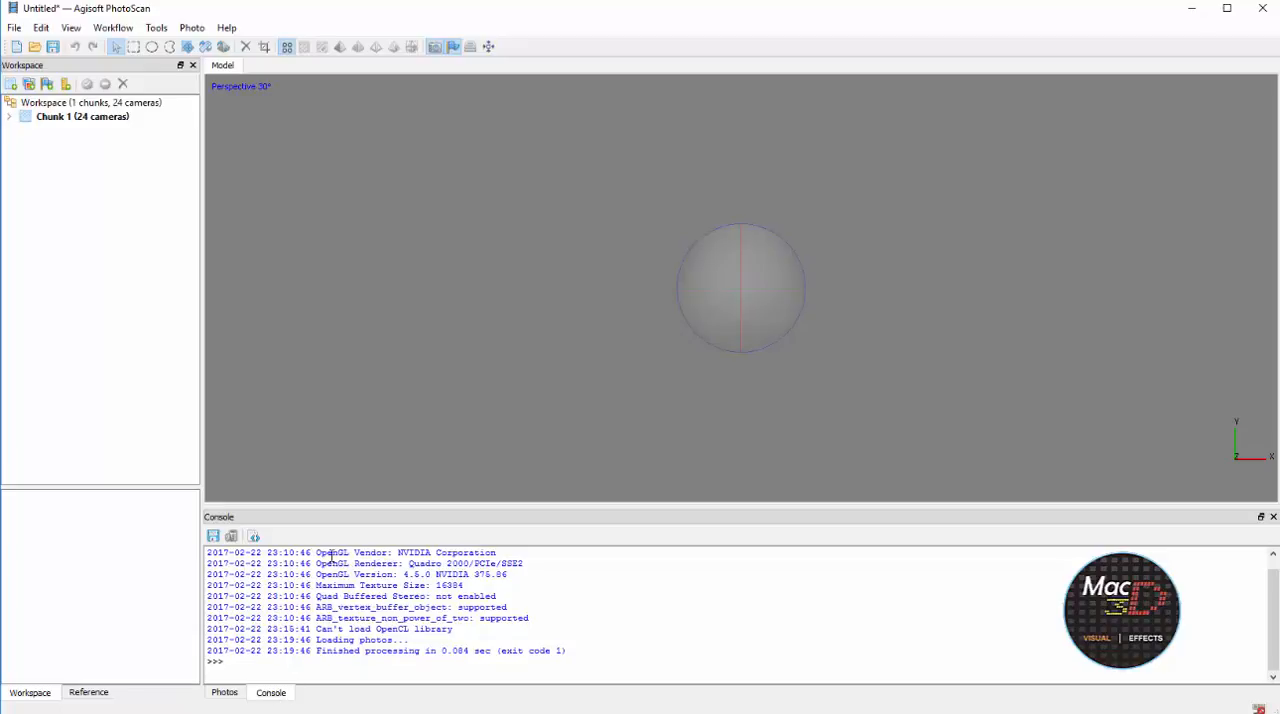
drag(320, 550, 435, 543)
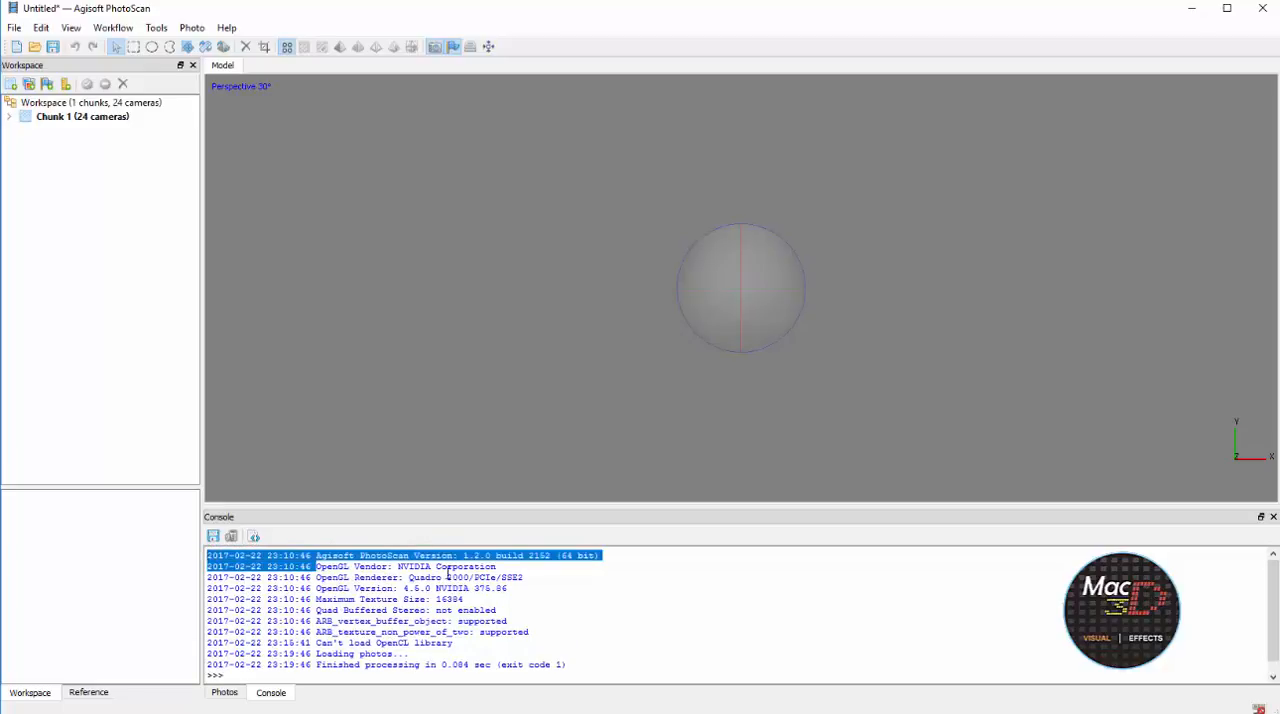
click(686, 624)
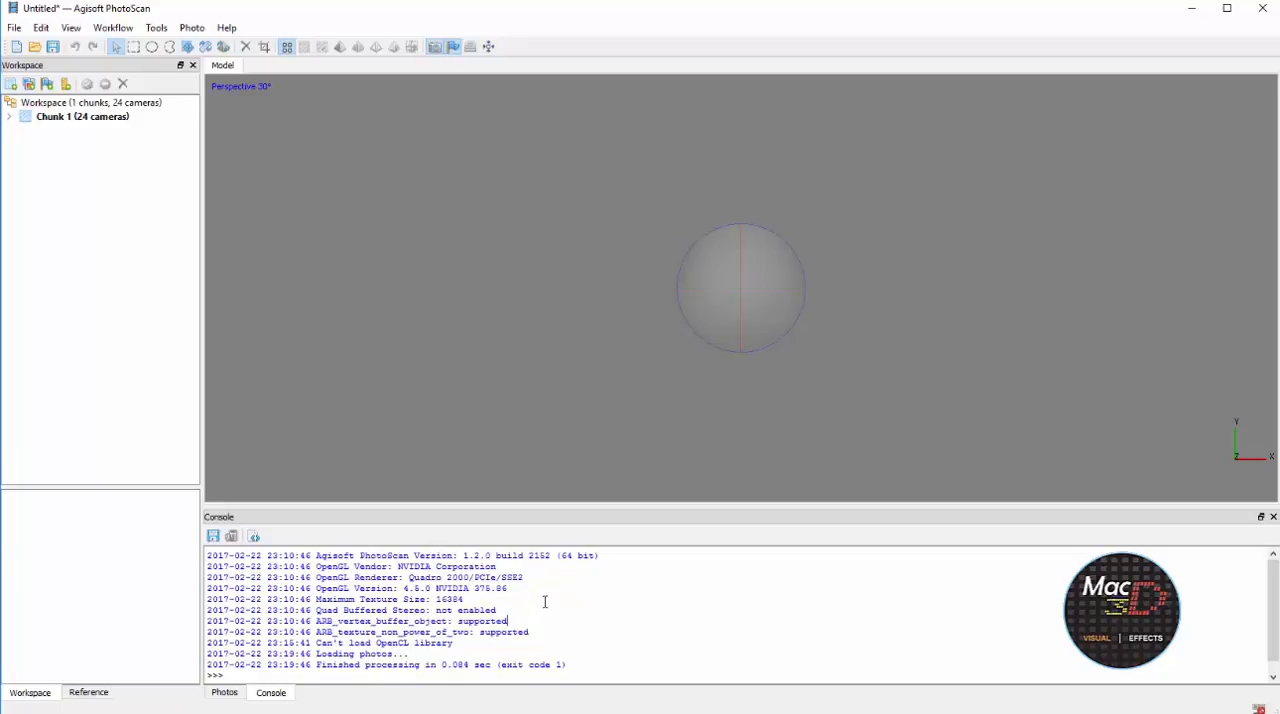
scroll(545, 601, down, 1)
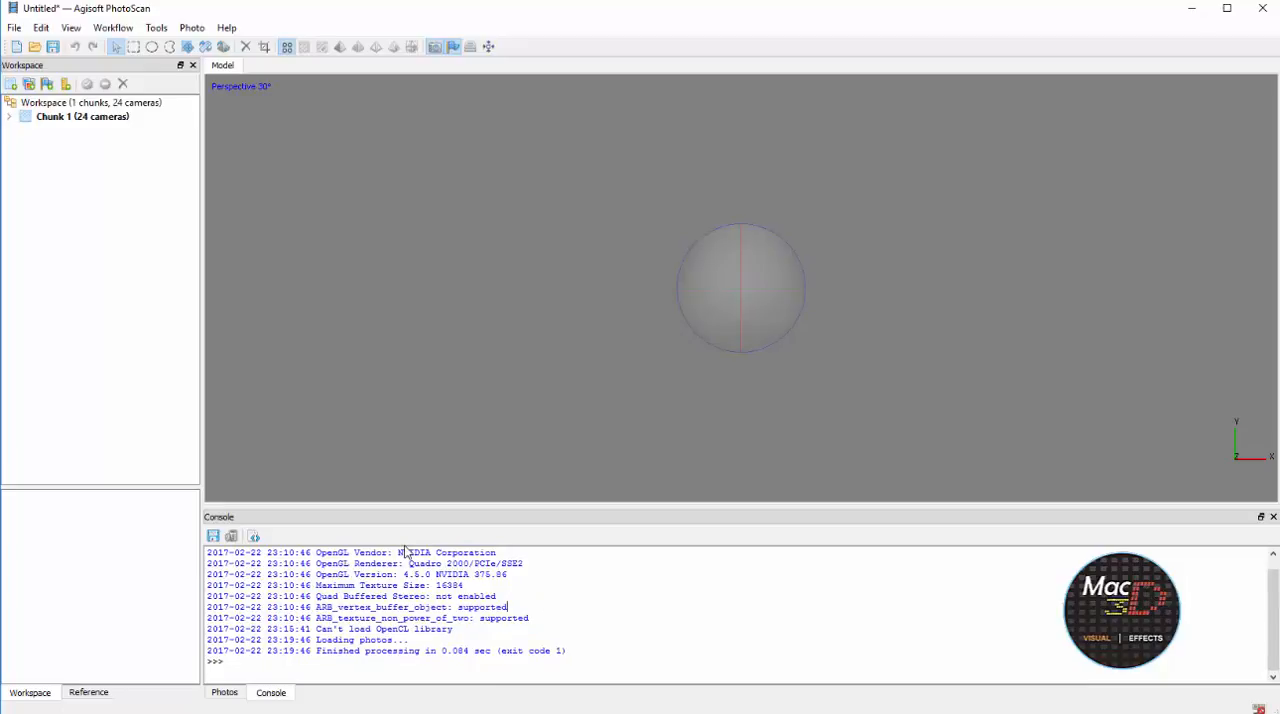
click(224, 692)
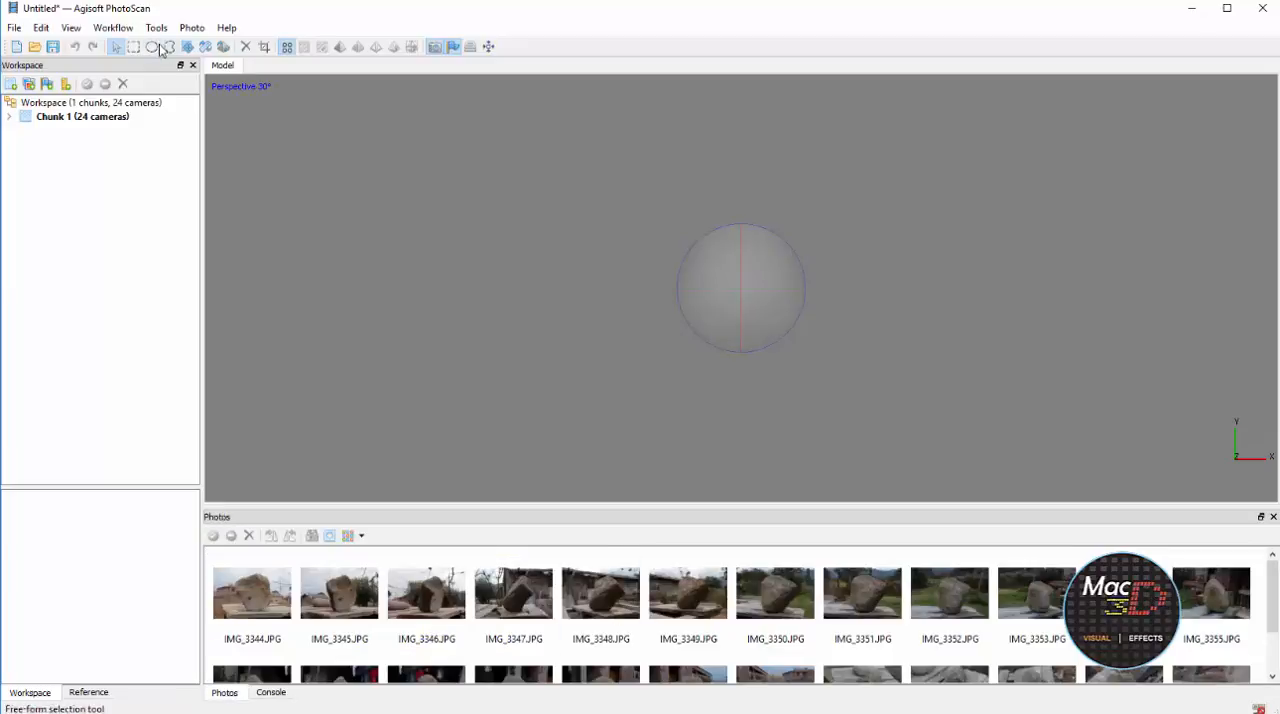
Align the loaded rock photos with Medium accuracy and pair preselection set to Disabled
click(112, 27)
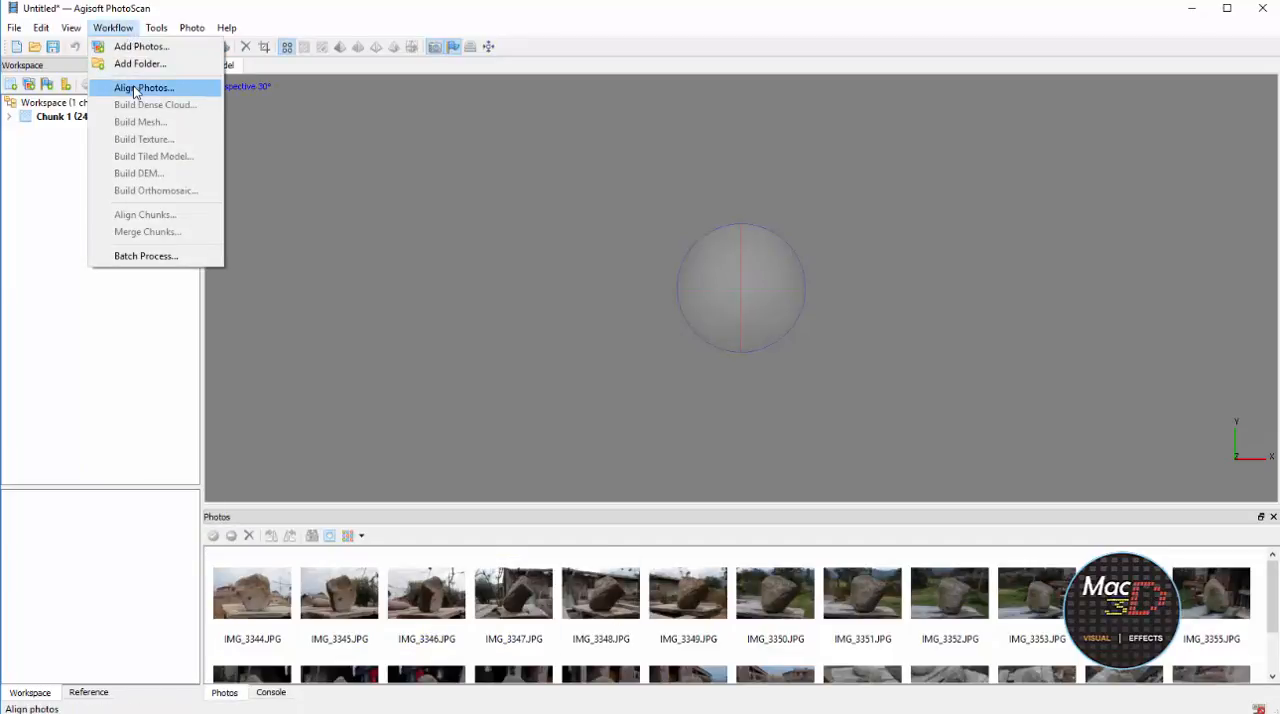
click(135, 87)
click(731, 309)
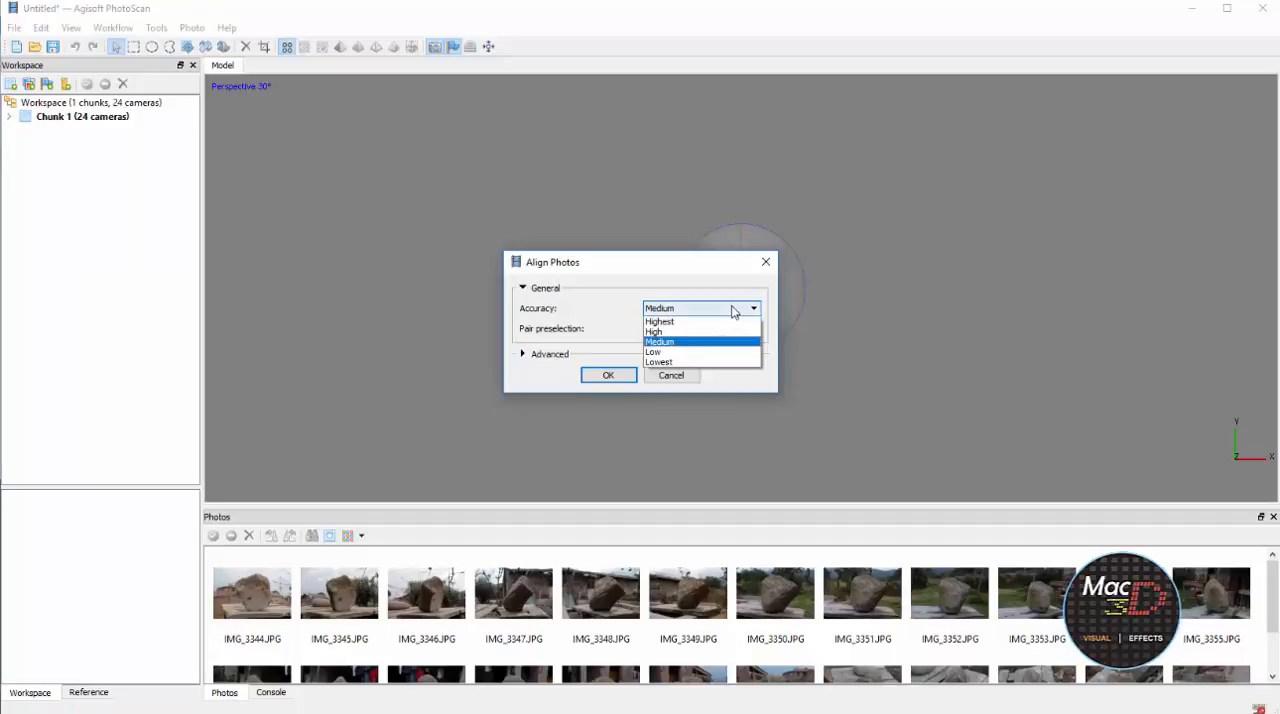
click(668, 342)
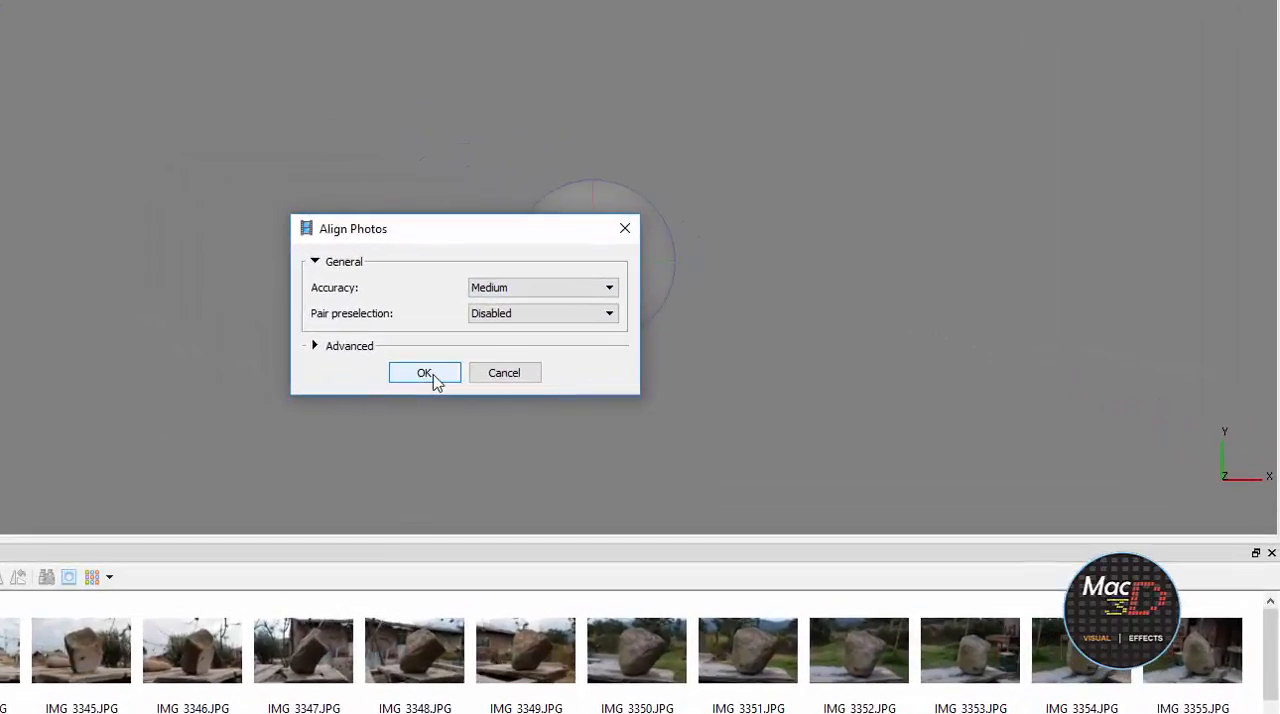
click(425, 372)
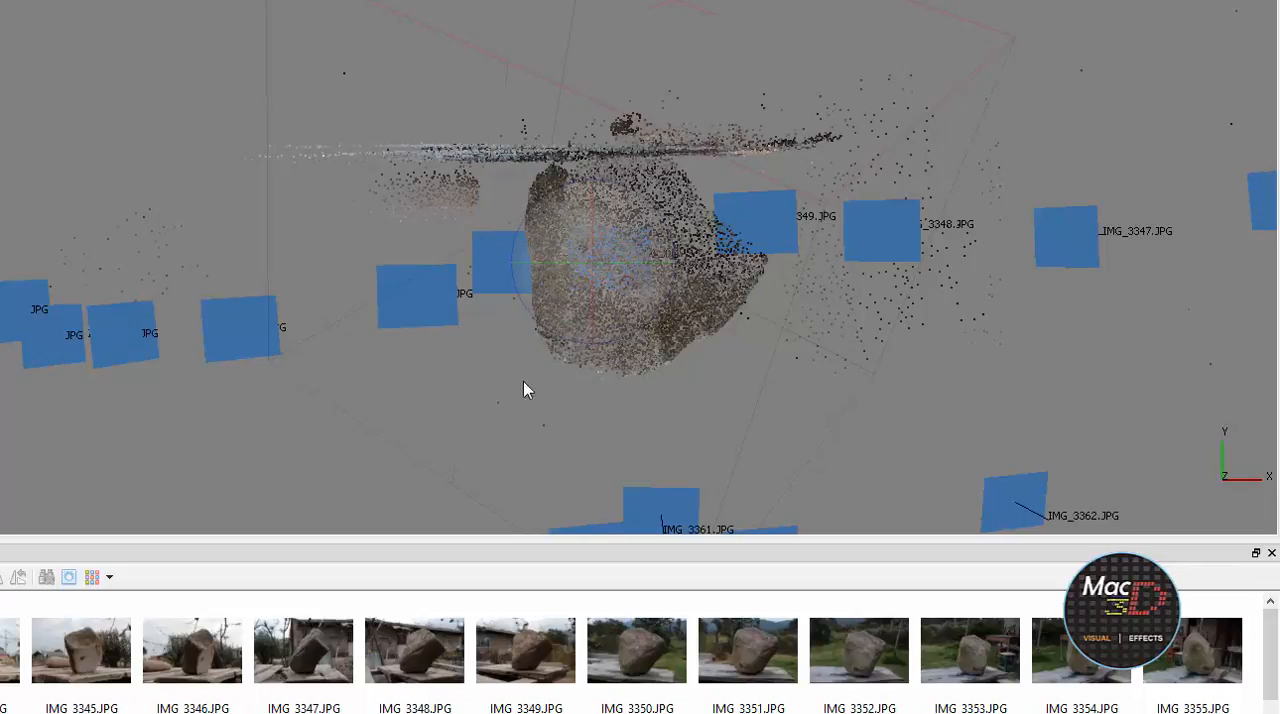
Examine the sparse point cloud of the rock and the estimated camera positions around it from all sides
drag(519, 407, 590, 304)
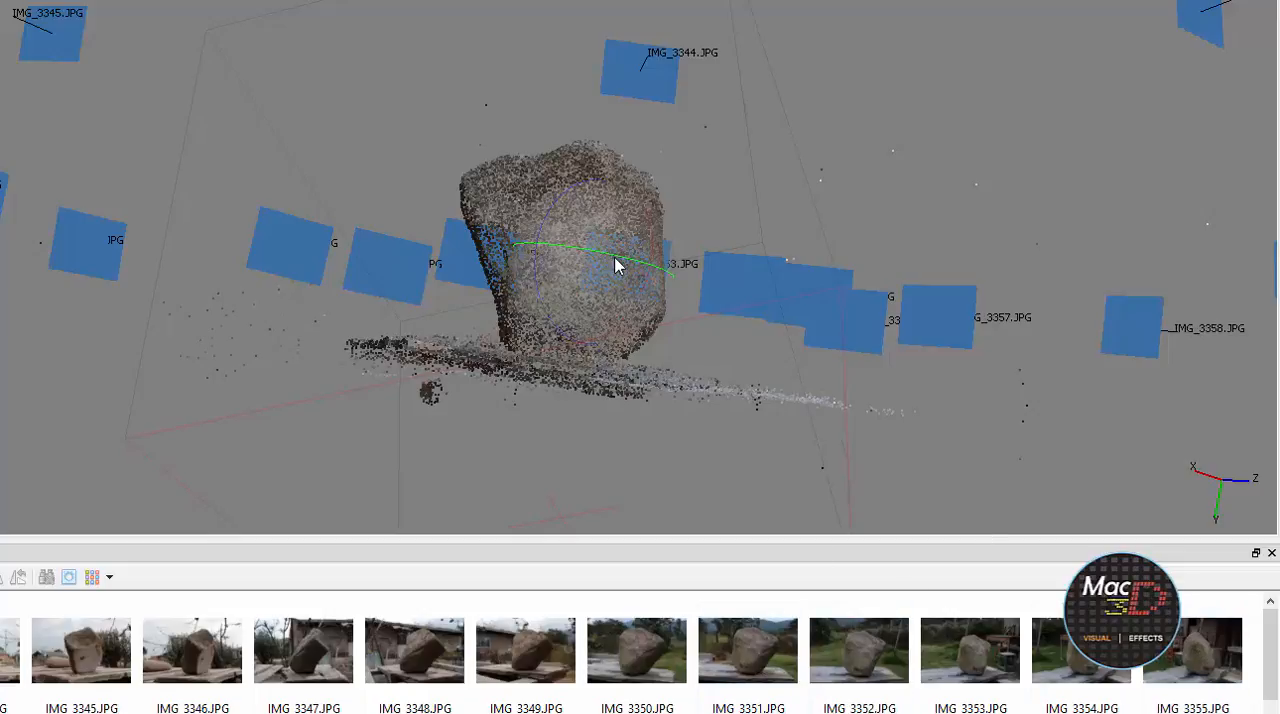
drag(440, 158, 616, 186)
scroll(616, 189, down, 6)
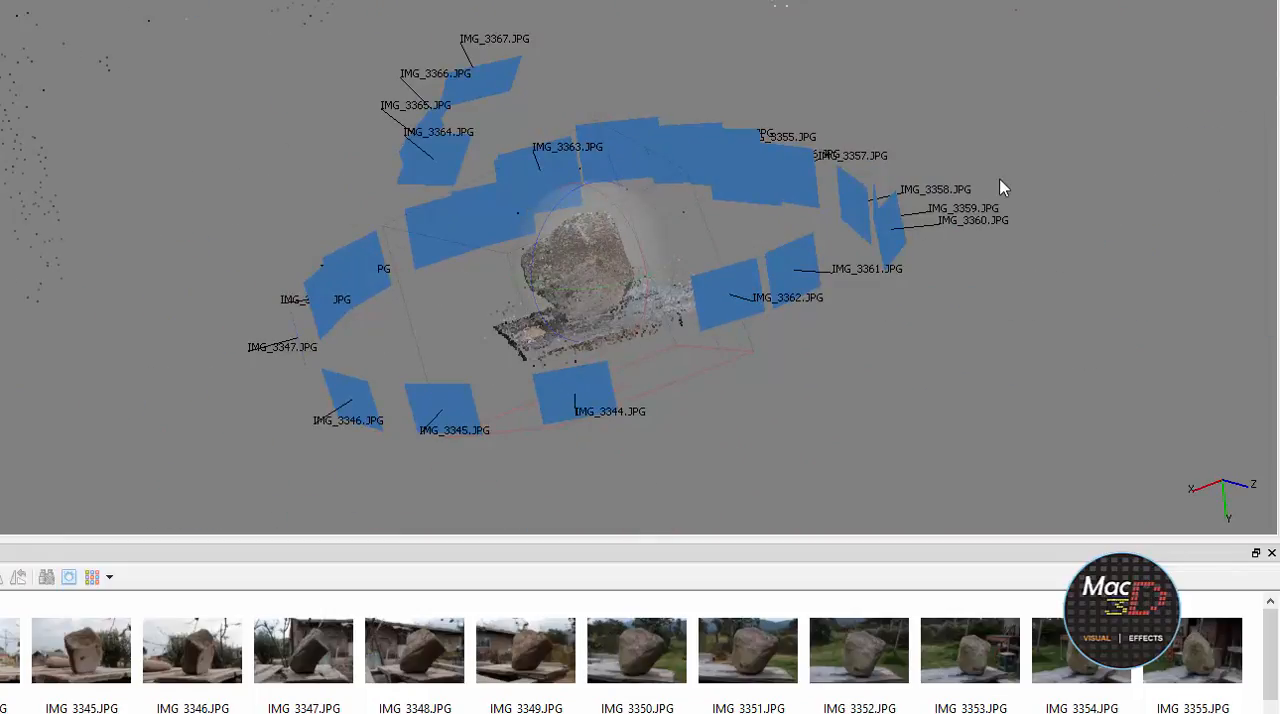
drag(1031, 134, 966, 166)
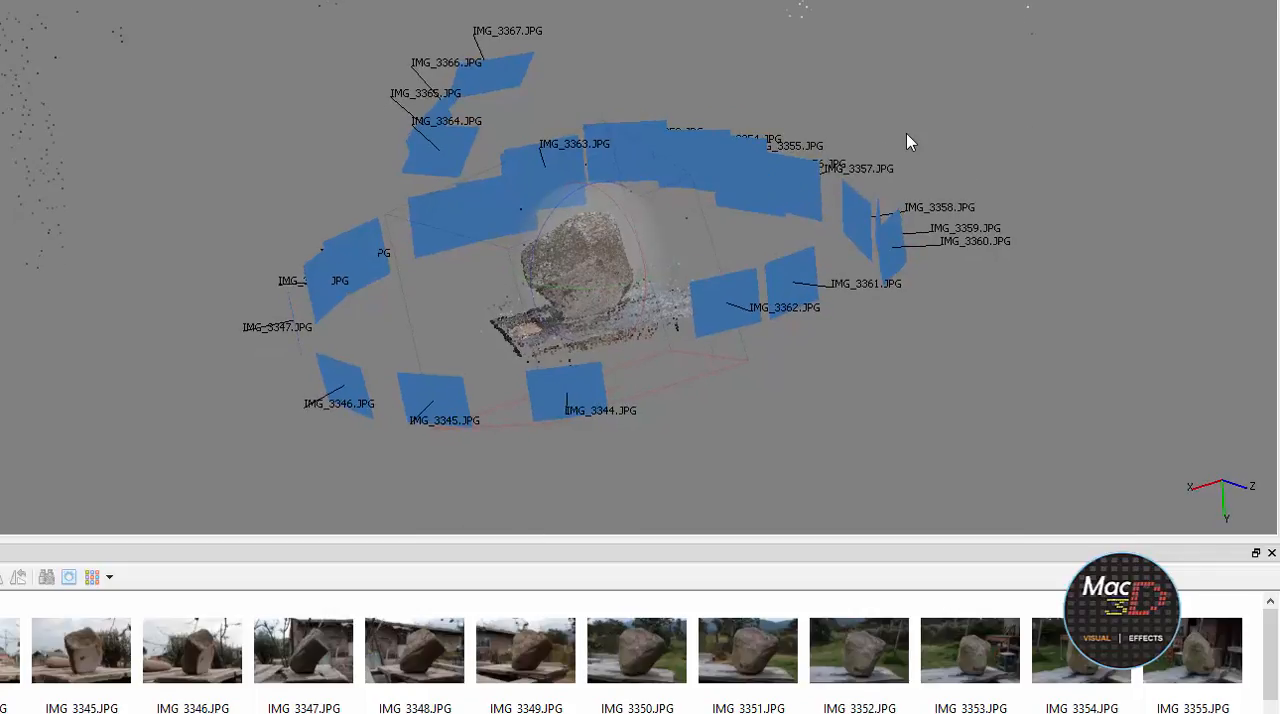
drag(906, 133, 908, 194)
drag(718, 138, 565, 210)
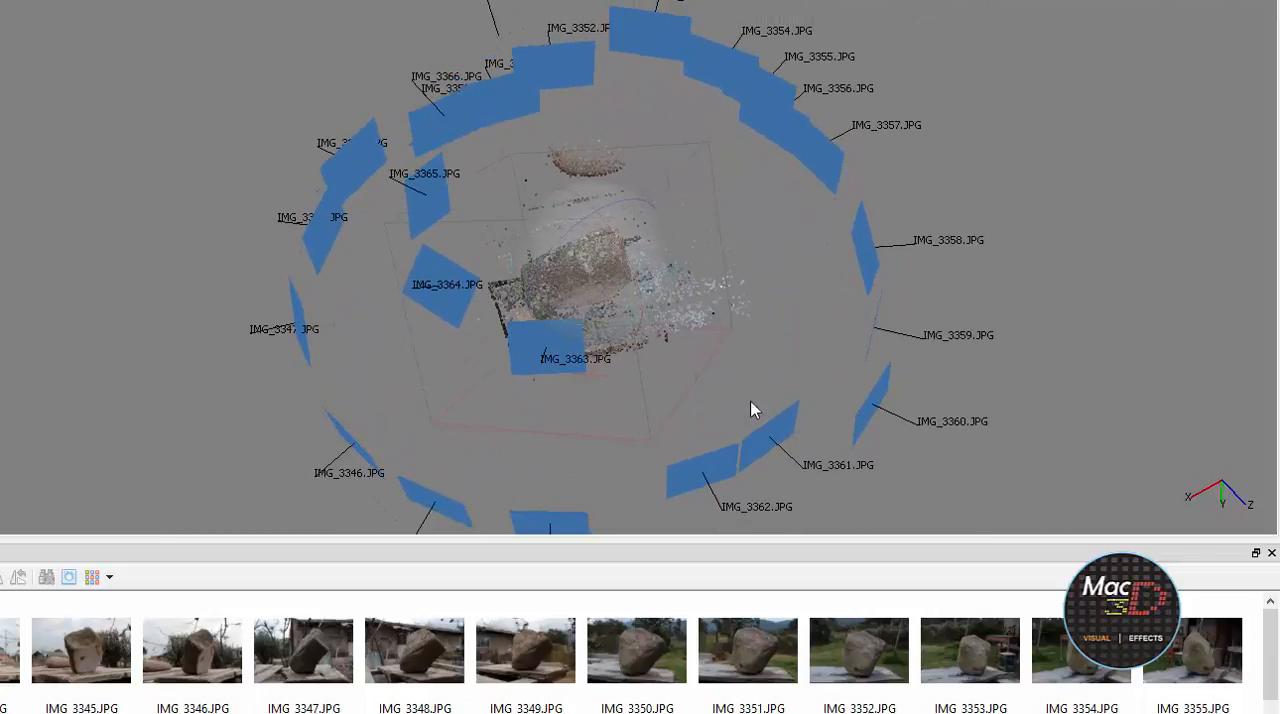
drag(820, 343, 606, 309)
drag(909, 189, 996, 228)
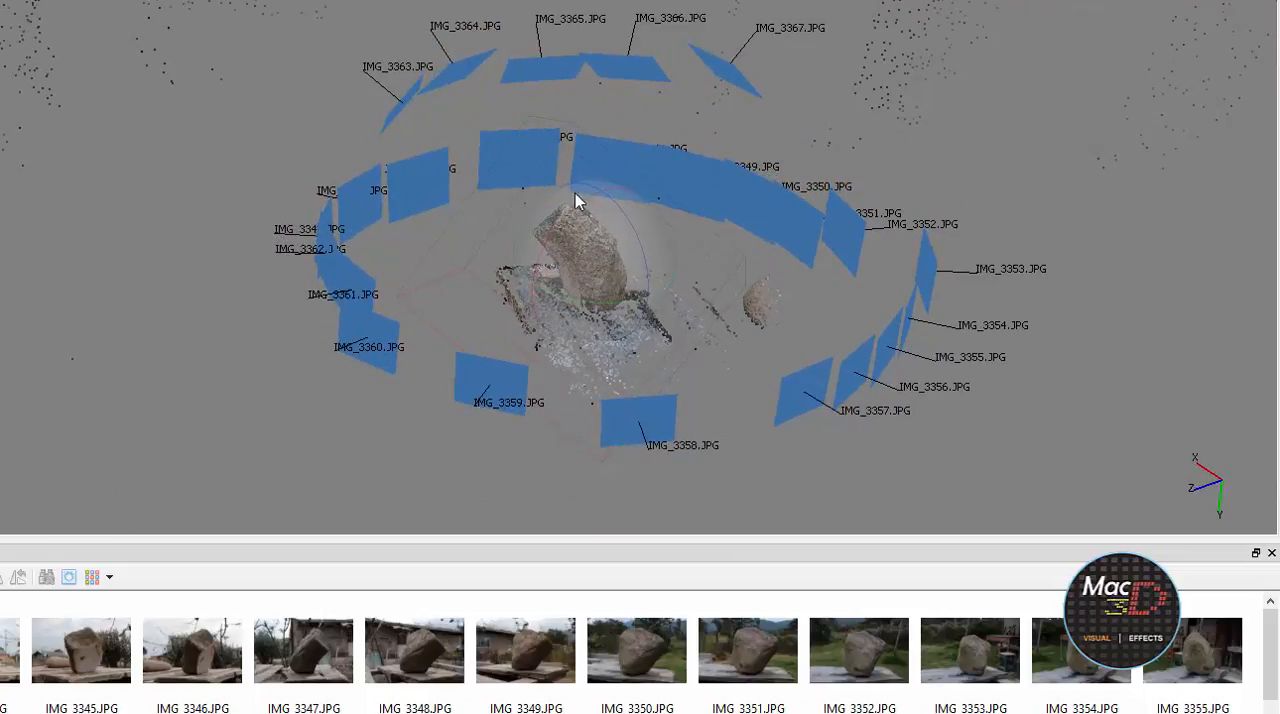
drag(577, 195, 560, 232)
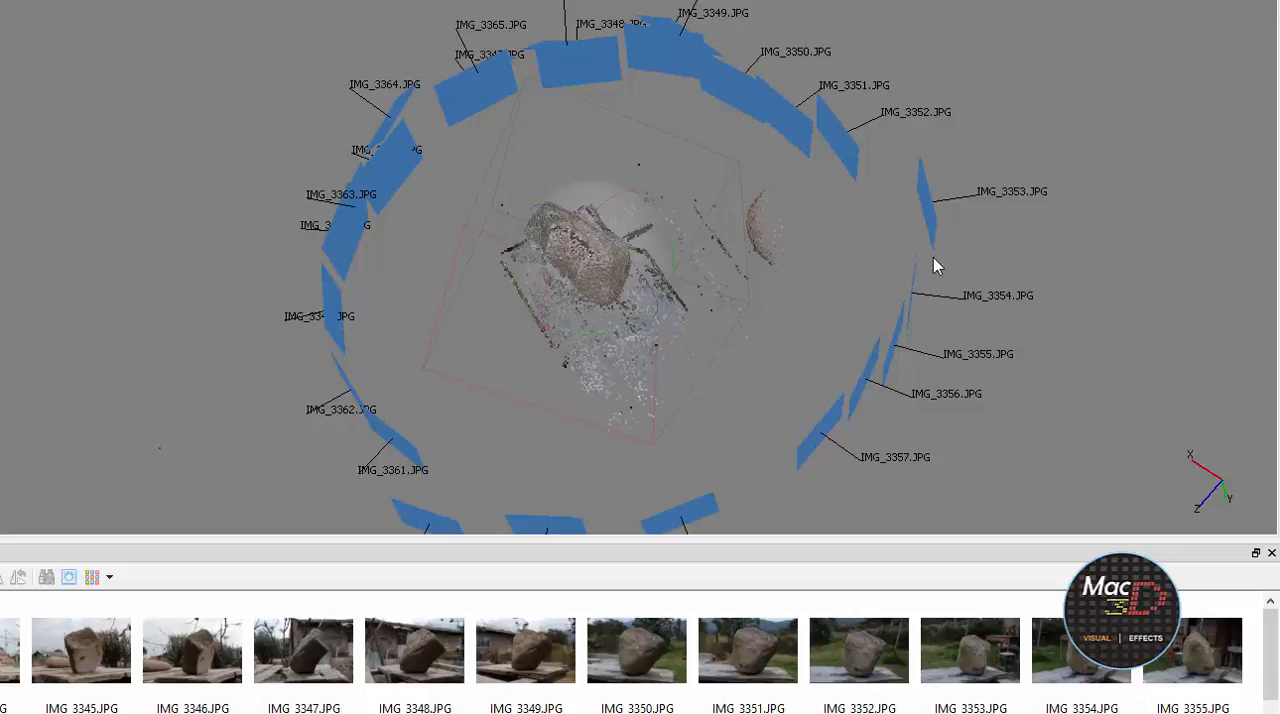
drag(1076, 191, 593, 318)
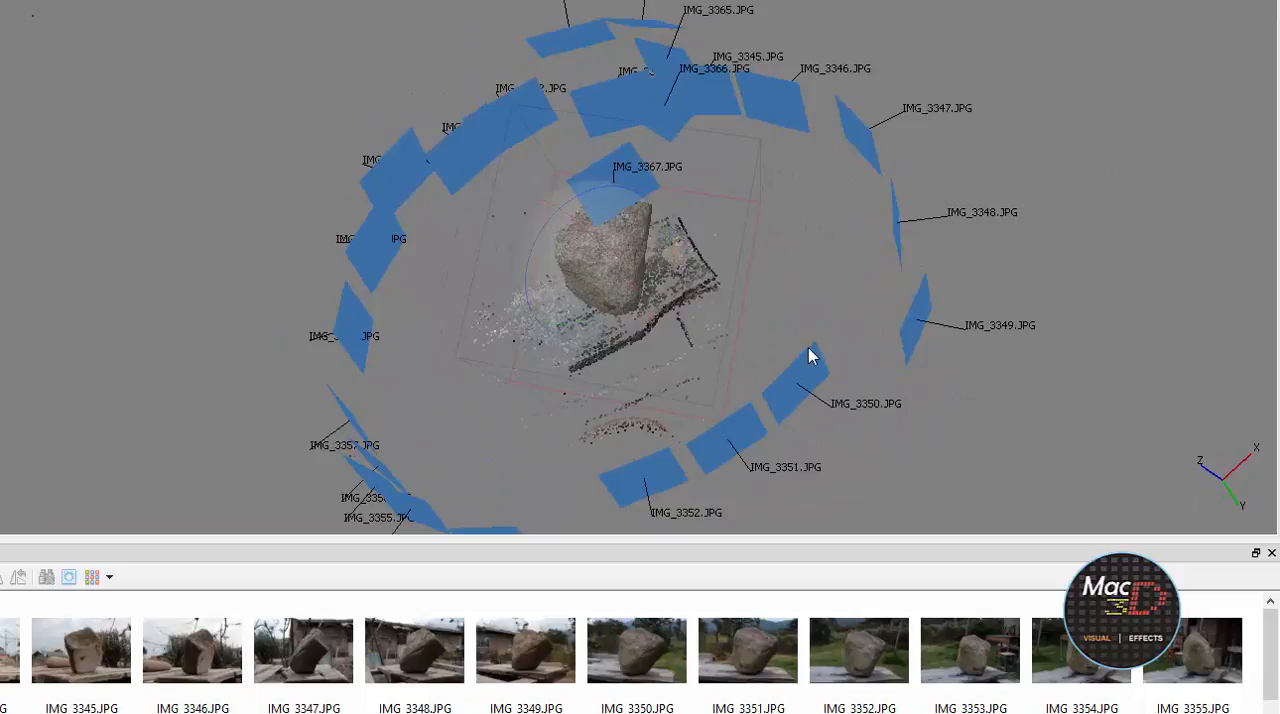
drag(1056, 178, 700, 246)
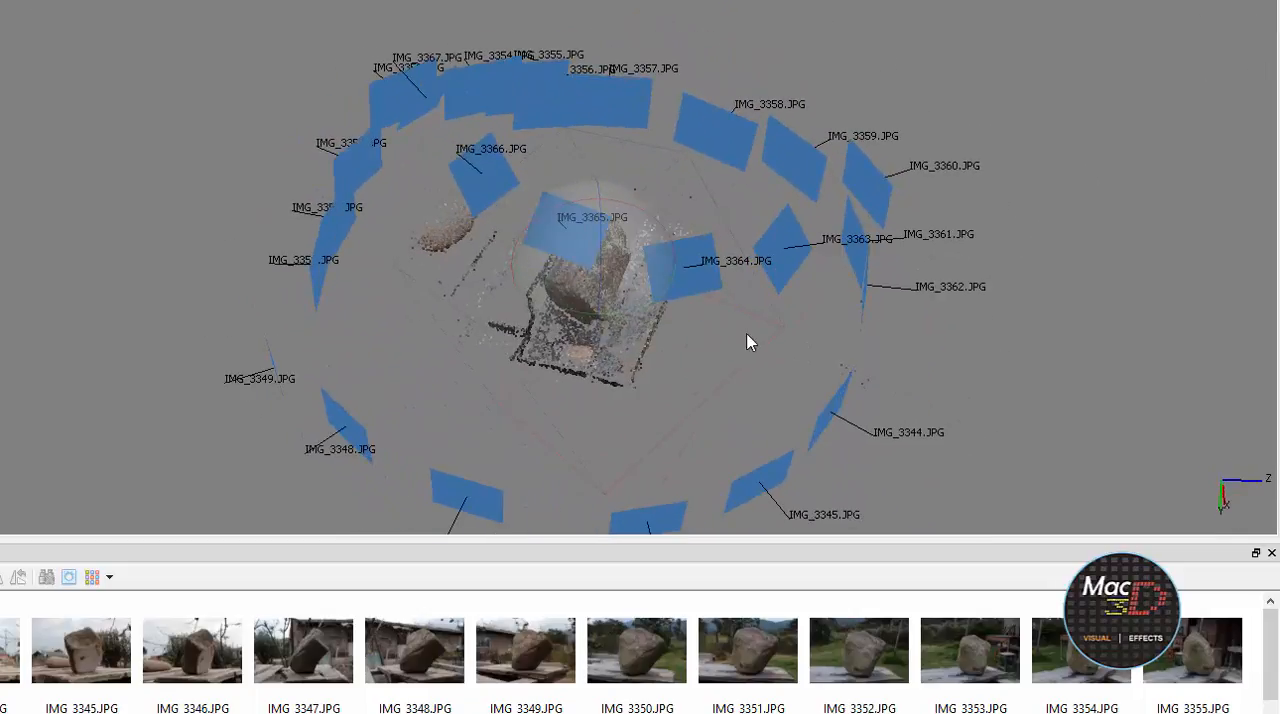
drag(1008, 347, 615, 285)
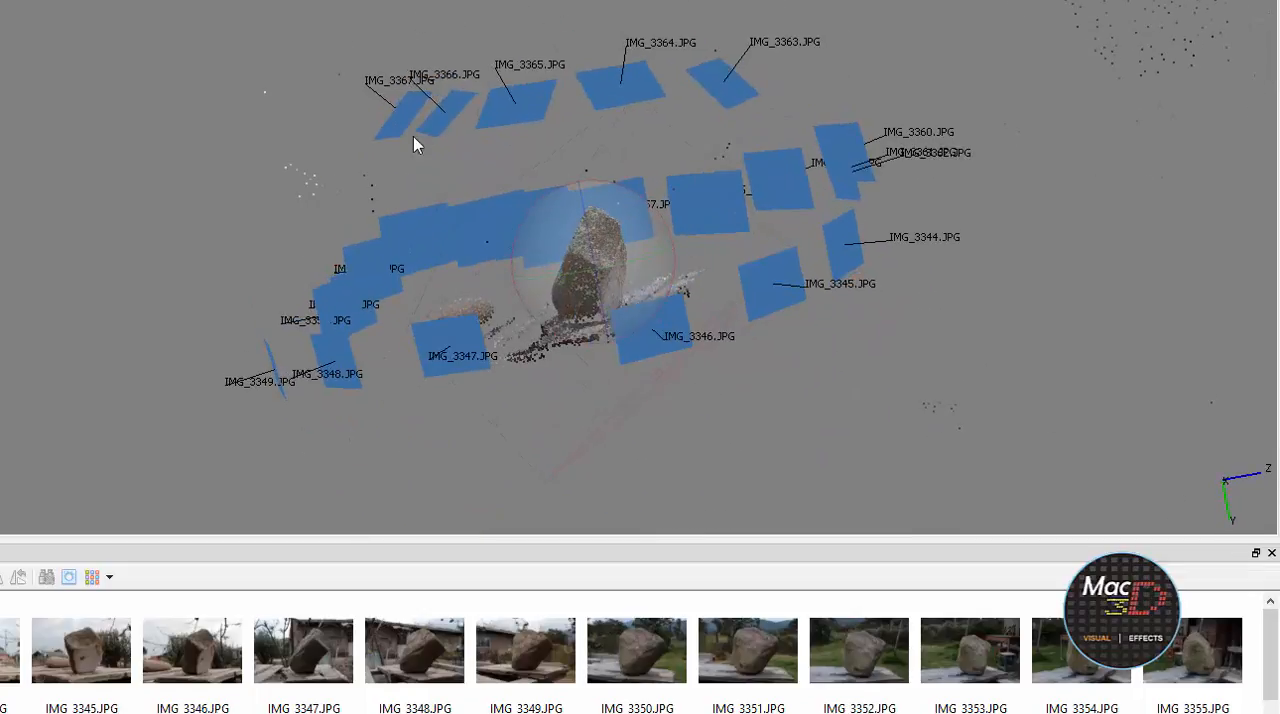
drag(890, 133, 613, 257)
drag(648, 337, 626, 316)
Inspect the rock's sparse points and the table surface up close, and return to the full camera ring
scroll(637, 295, up, 5)
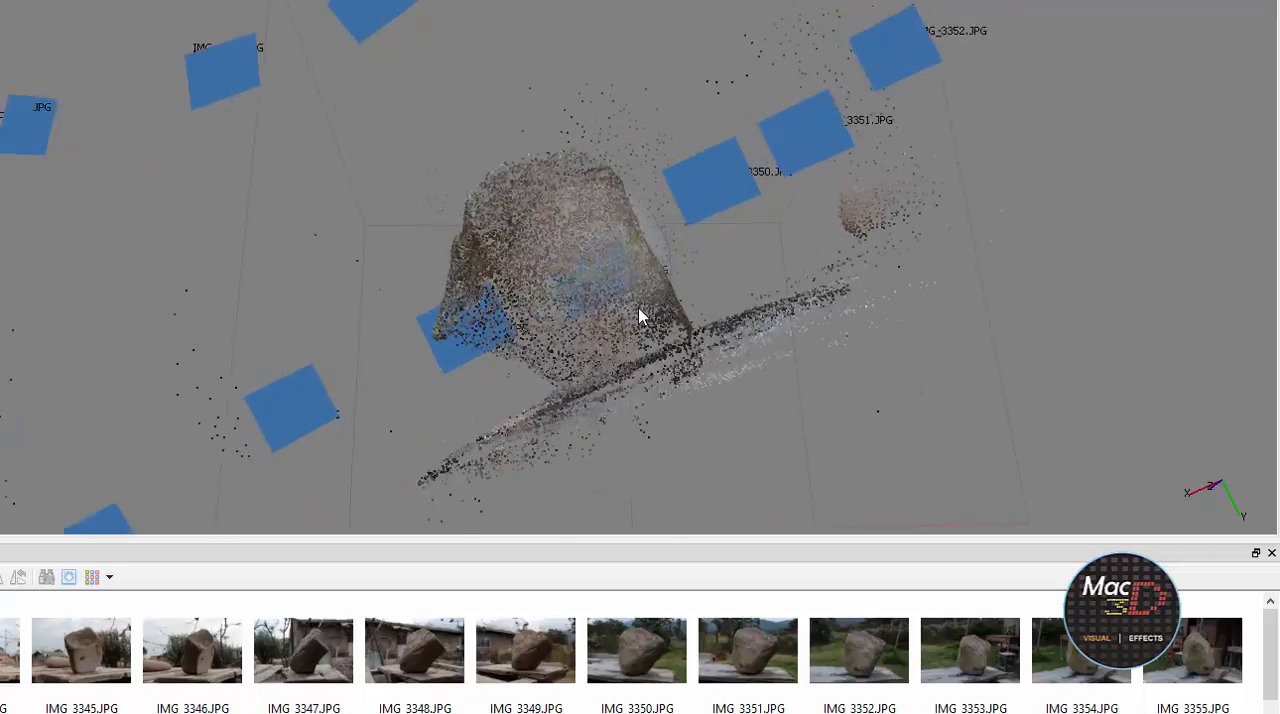
drag(647, 410, 685, 416)
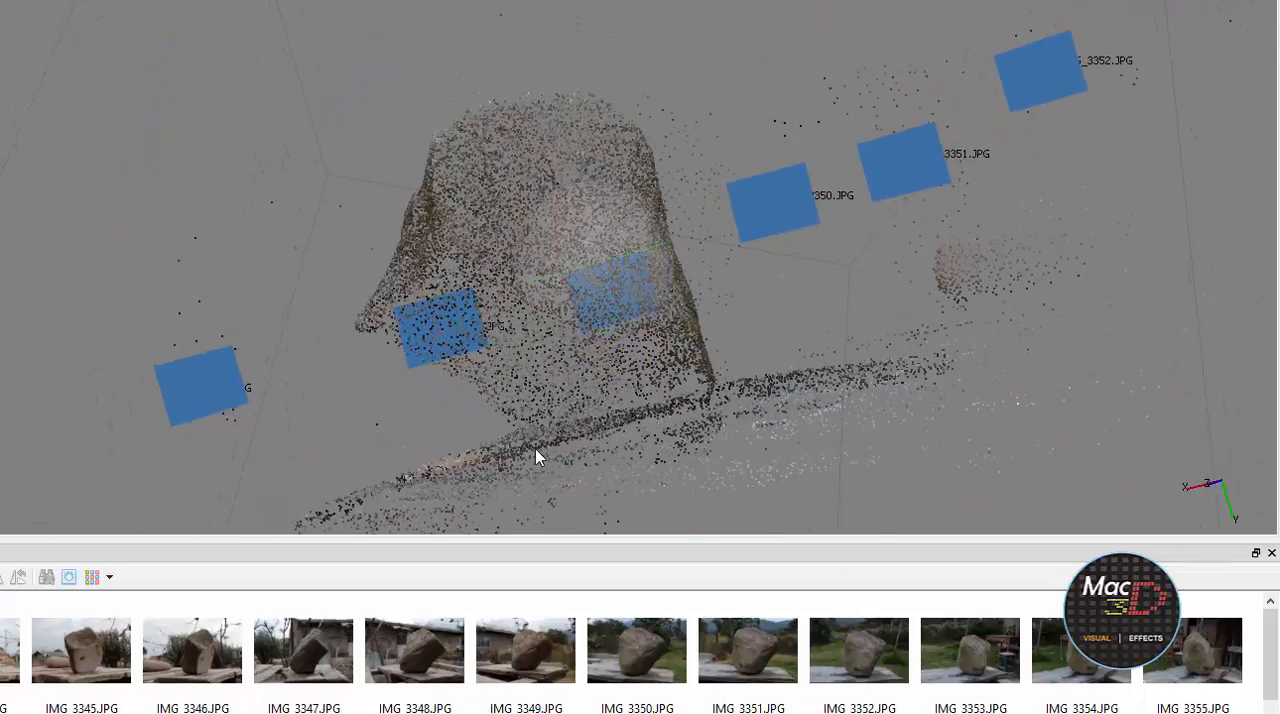
scroll(646, 337, down, 4)
drag(654, 337, 615, 241)
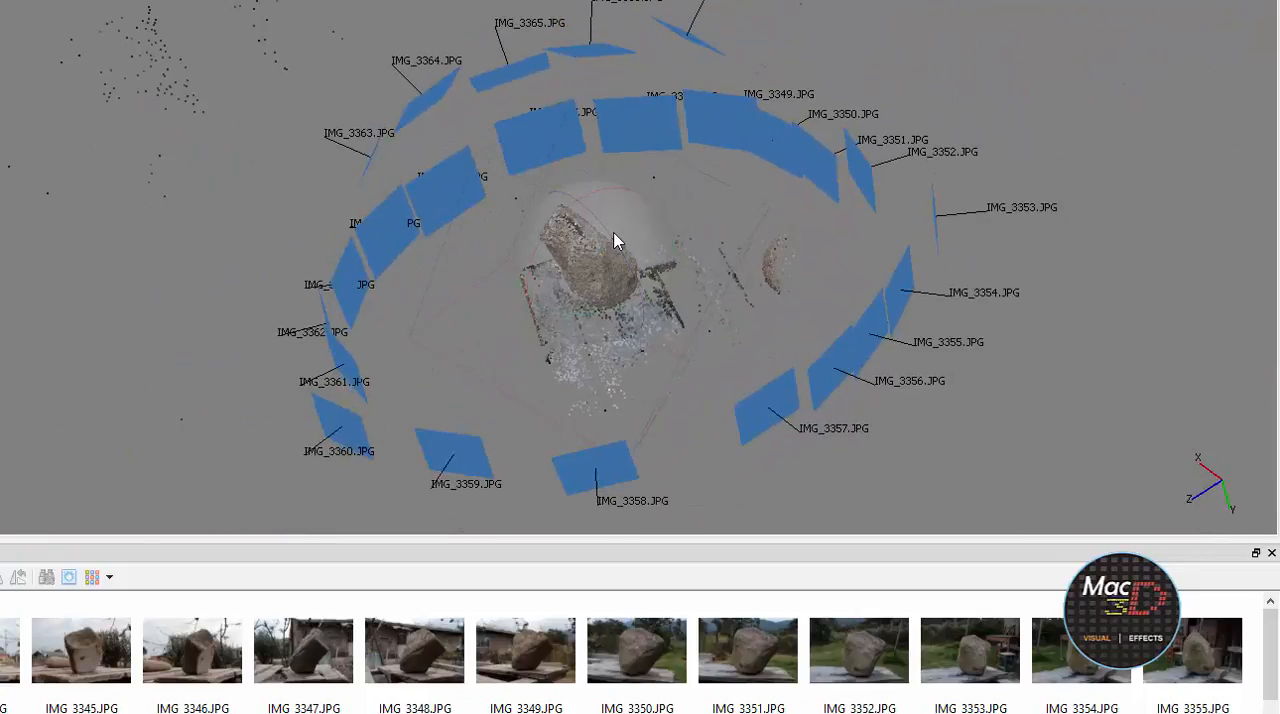
Select individual photos one after another, including IMG_3348, IMG_3346 and IMG_3353, to locate their cameras around the rock
click(440, 672)
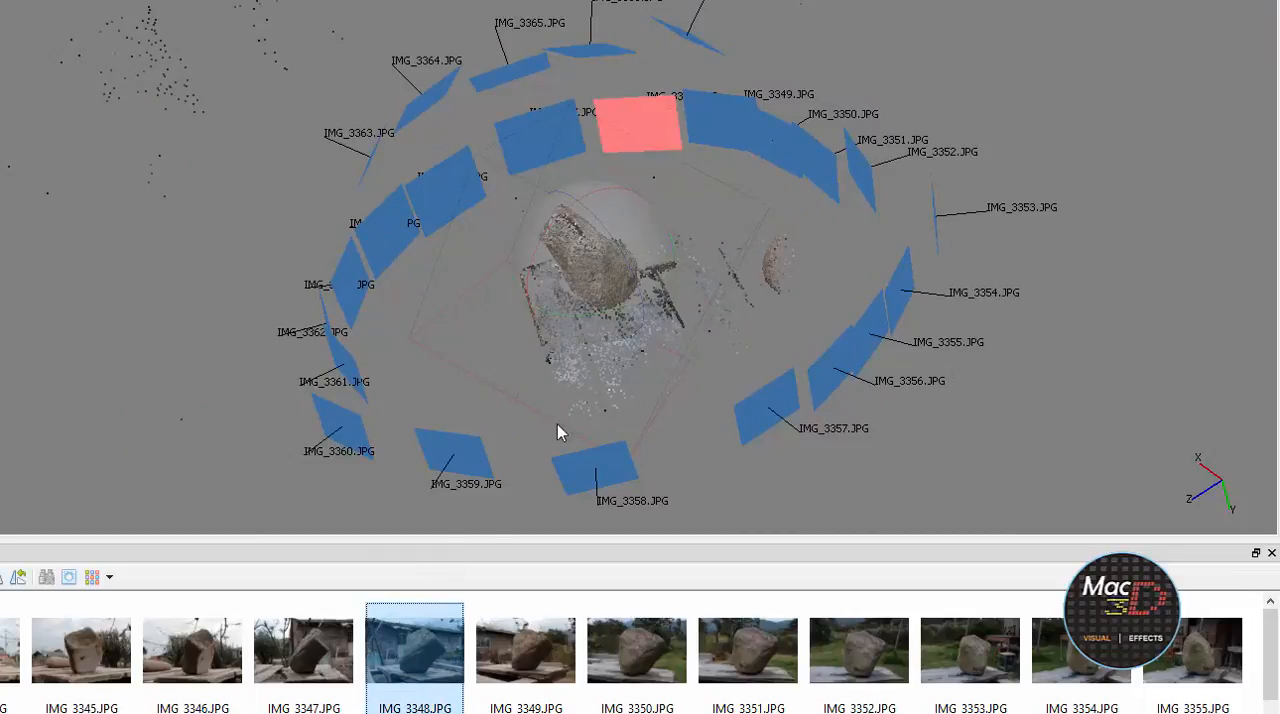
click(324, 653)
click(210, 667)
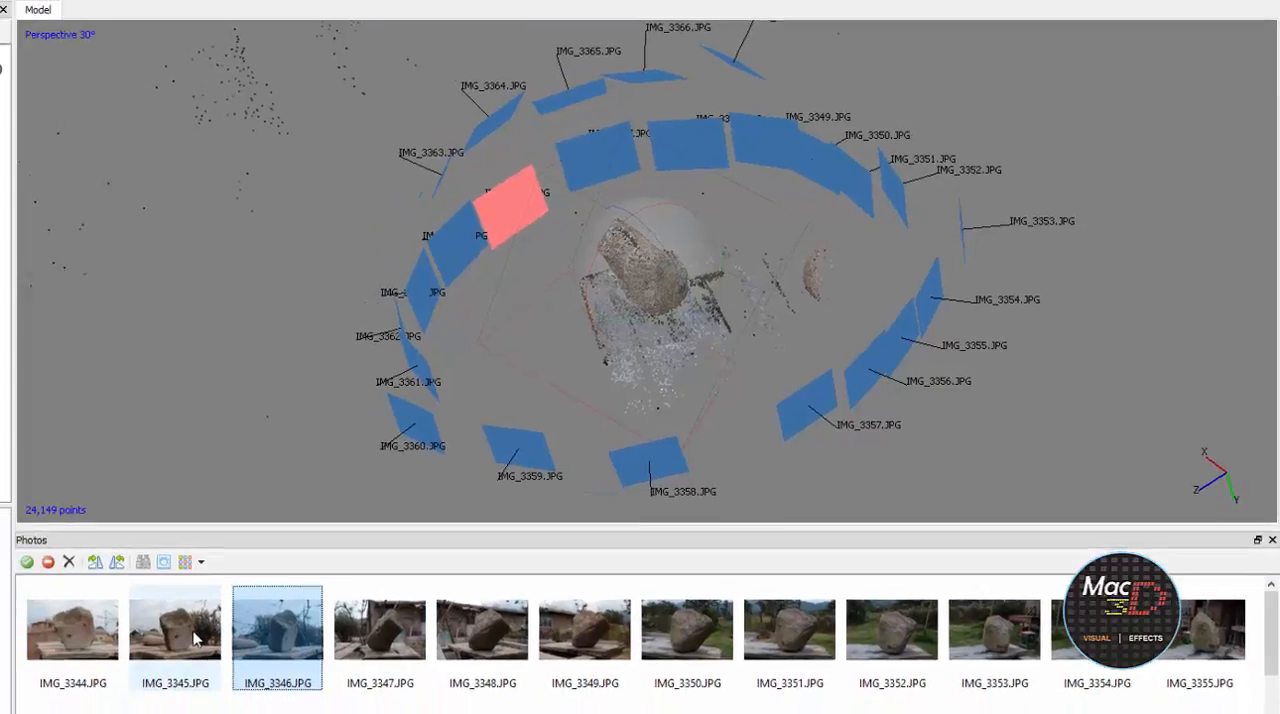
click(98, 665)
click(1019, 605)
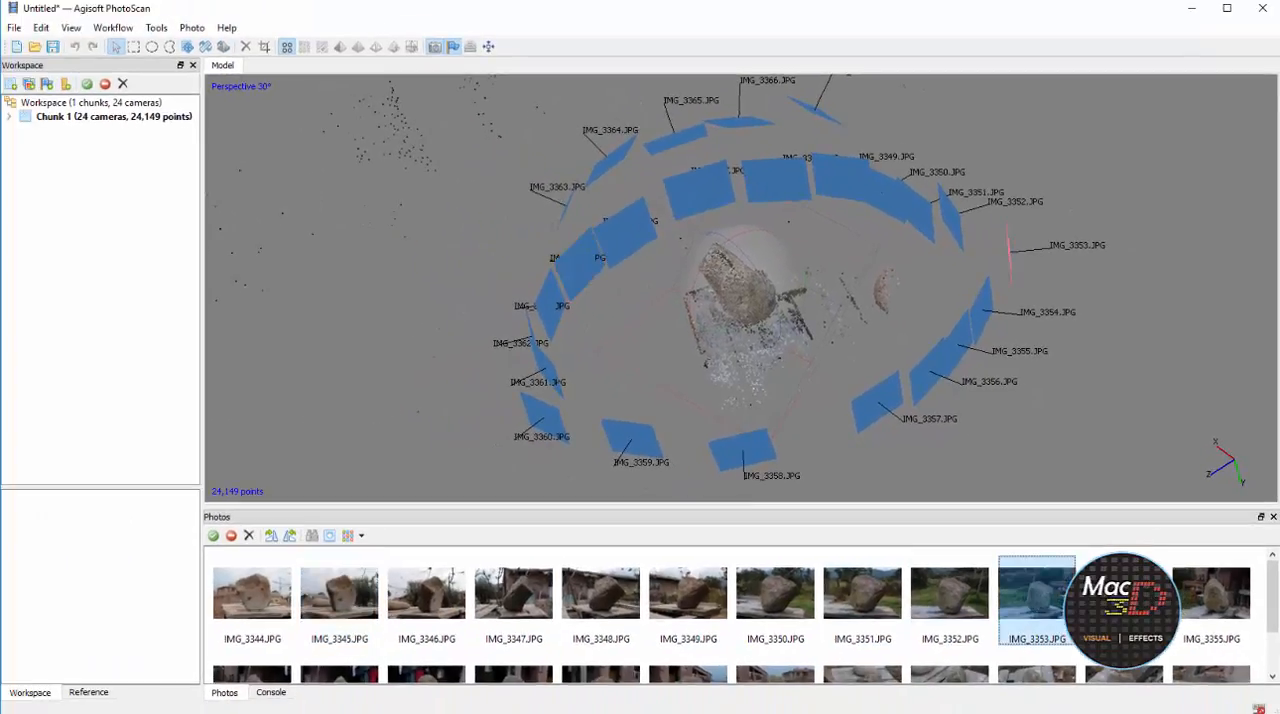
View photos IMG_3351 and IMG_3362 at large size to examine the rock and its background, and return to the model
double_click(854, 596)
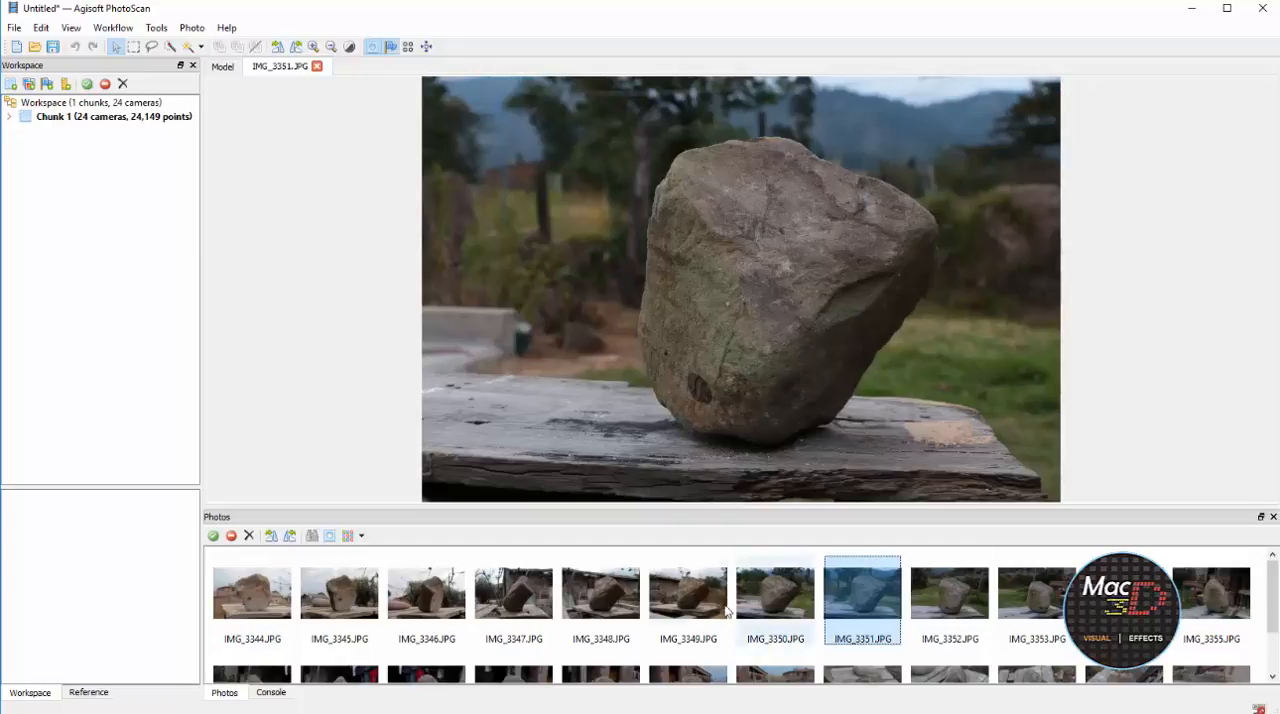
double_click(775, 676)
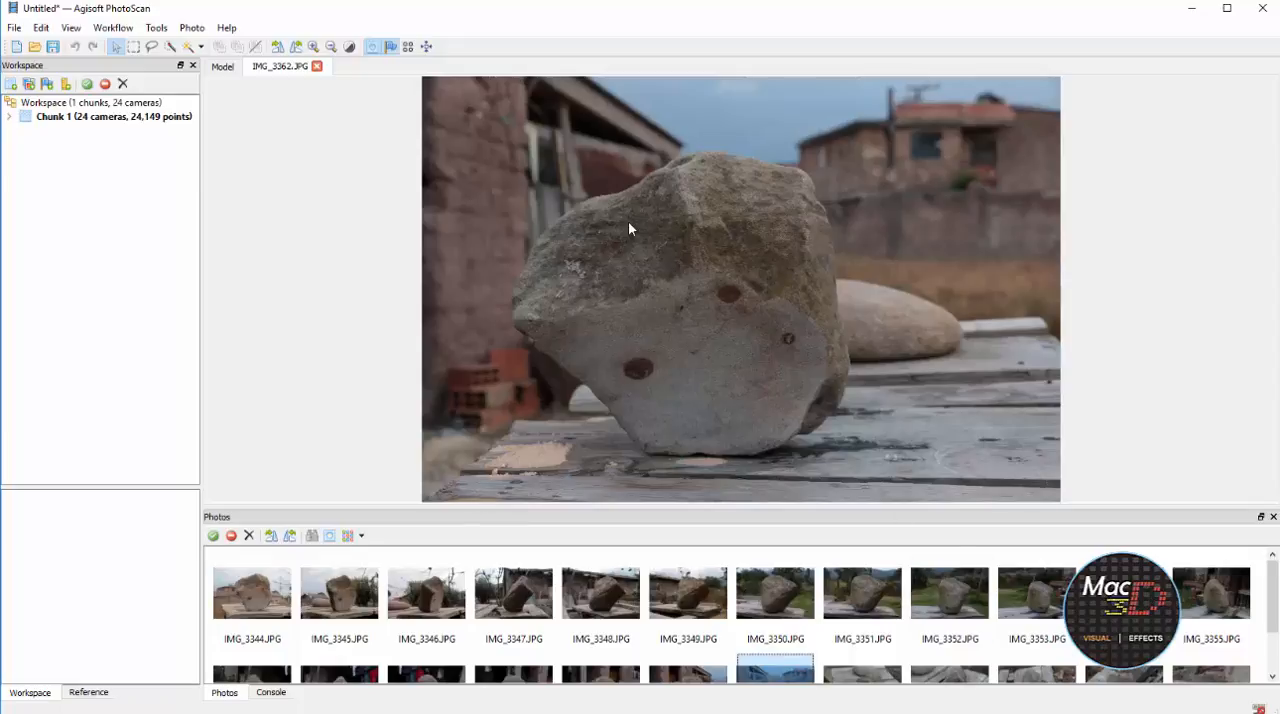
click(225, 67)
Examine the stray background points scattered far around the rock and the camera ring
scroll(783, 312, up, 10)
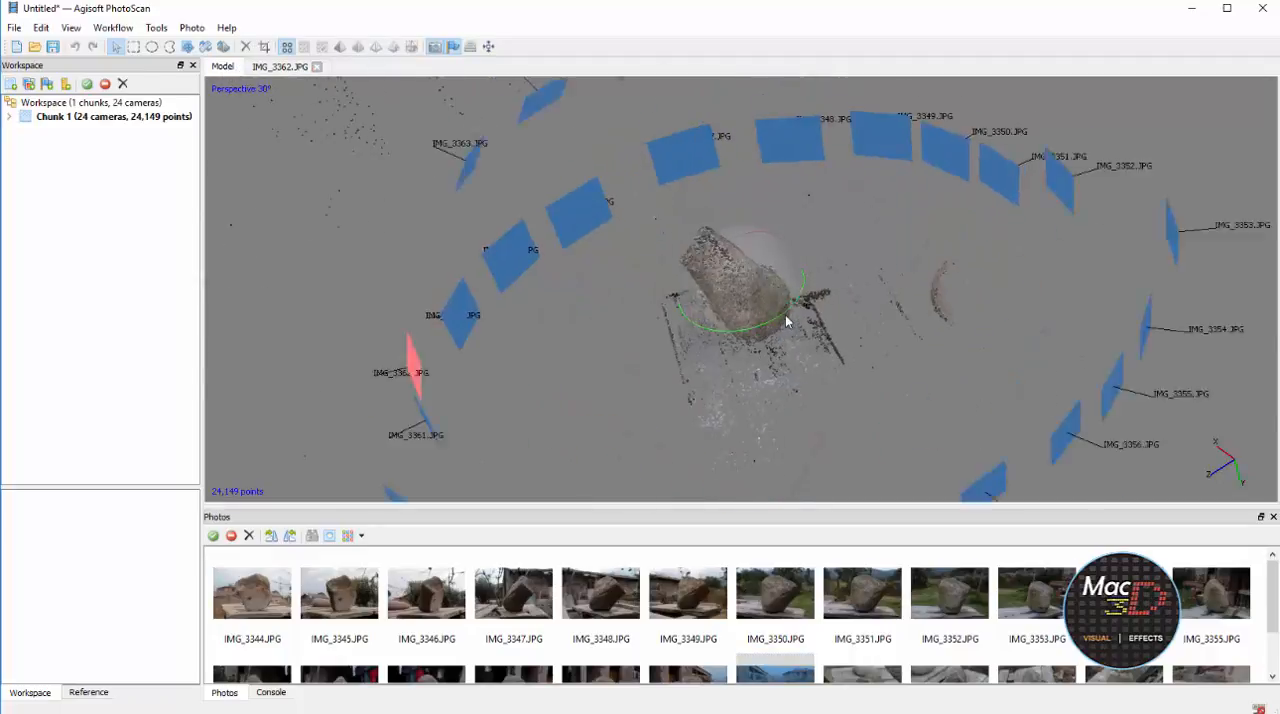
scroll(793, 315, down, 8)
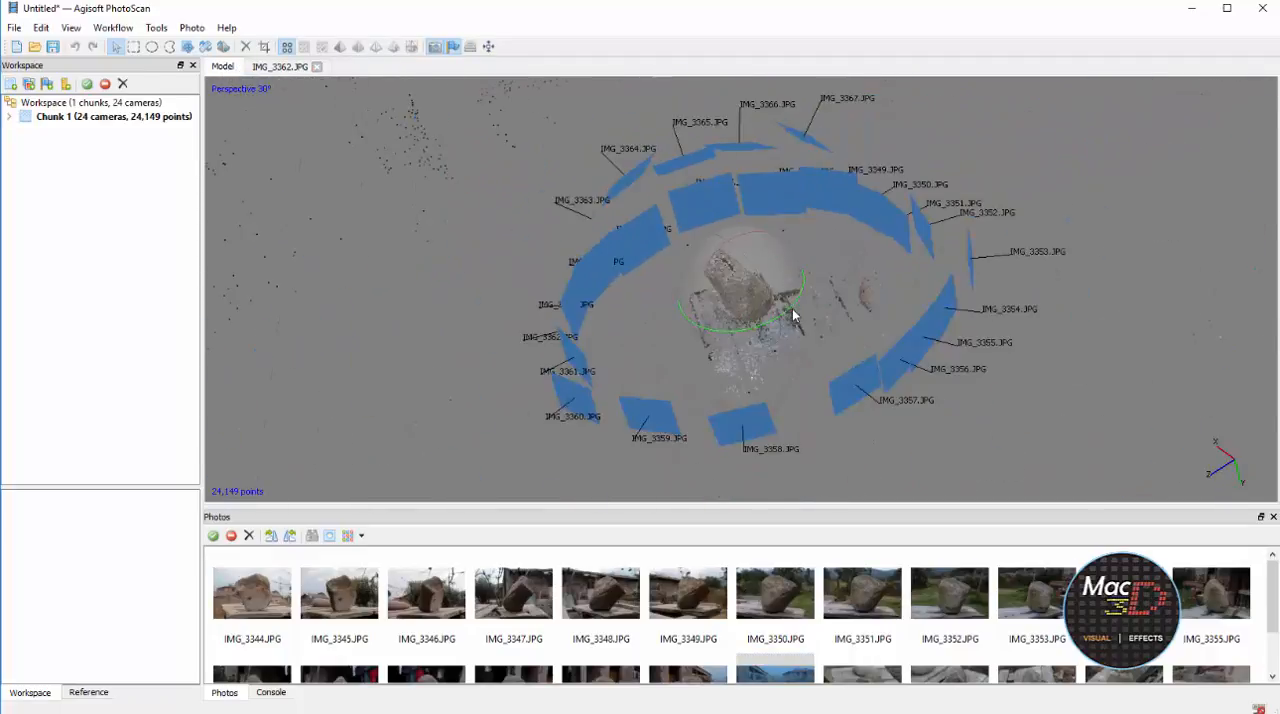
scroll(847, 310, down, 10)
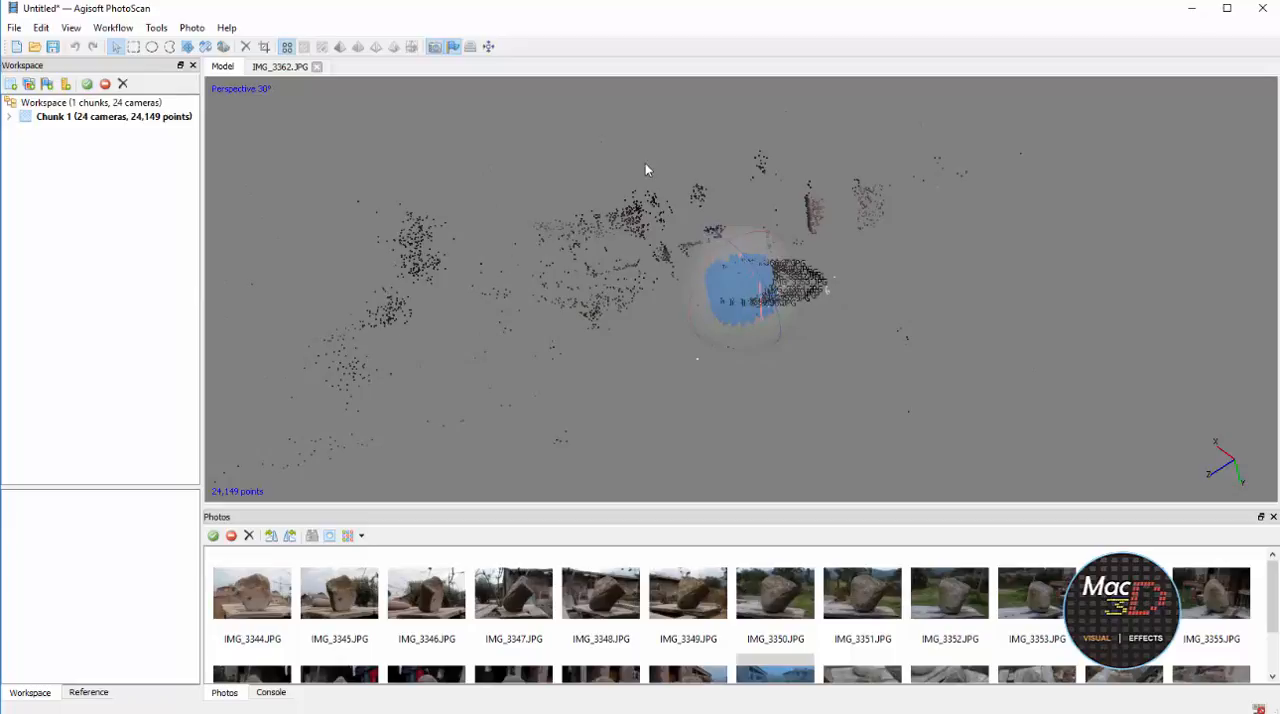
scroll(923, 194, down, 7)
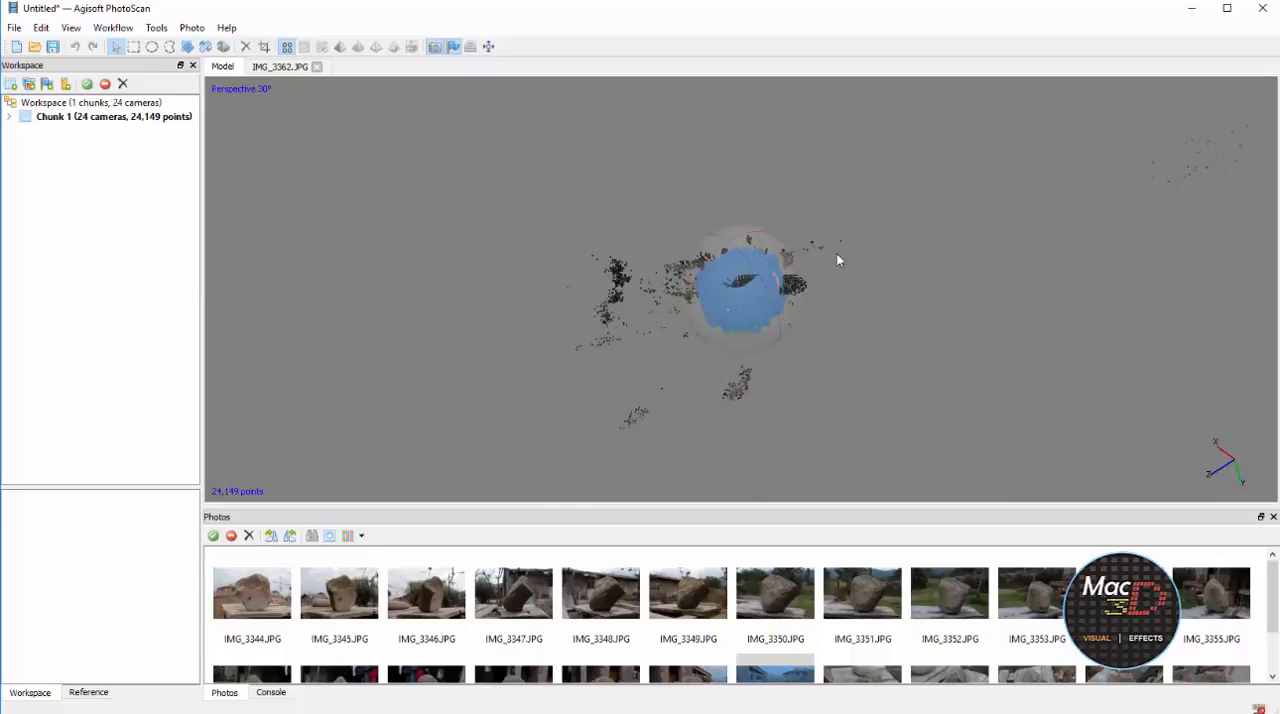
Delete the two stray point clusters far from the camera ring, on its empty side, using the free-form selection
drag(838, 260, 600, 285)
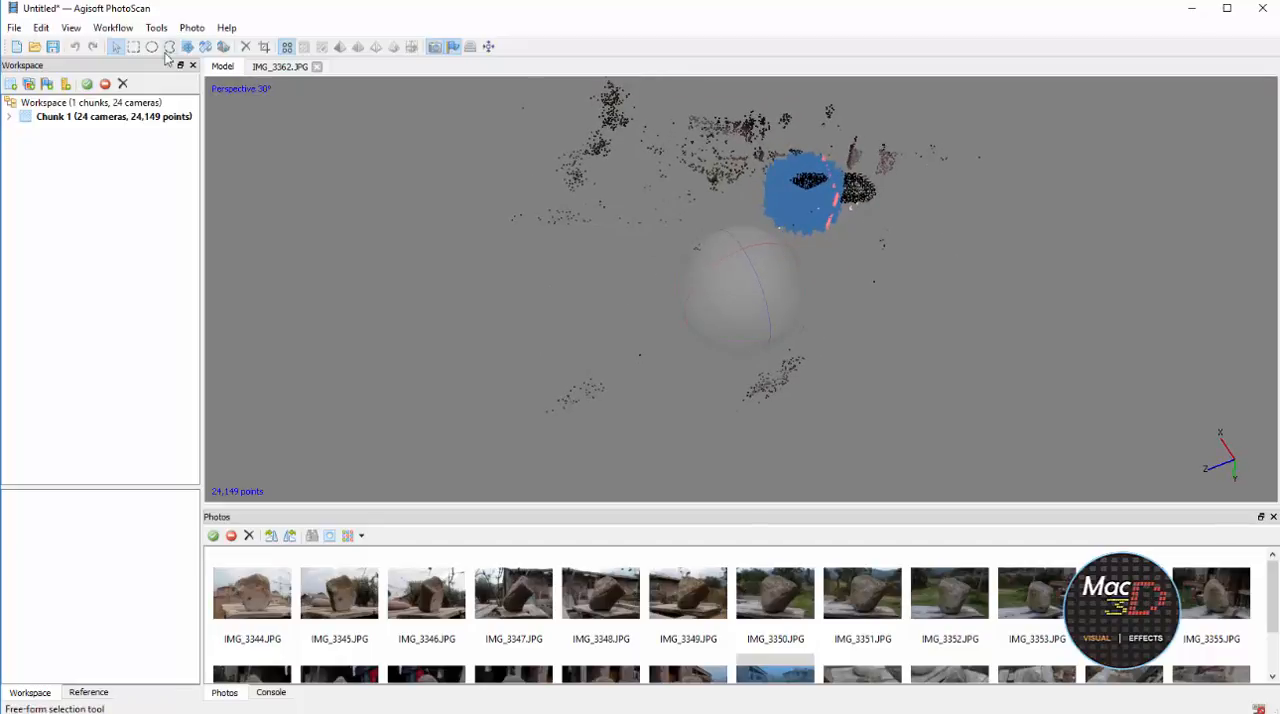
click(169, 47)
mouse_move(465, 381)
mouse_down()
mouse_move(698, 236)
mouse_move(505, 148)
mouse_up()
key(Delete)
scroll(727, 157, up, 4)
Delete the large scattered background clusters beyond the camera ring and the smaller clusters just behind it
middle_drag(727, 157, 766, 418)
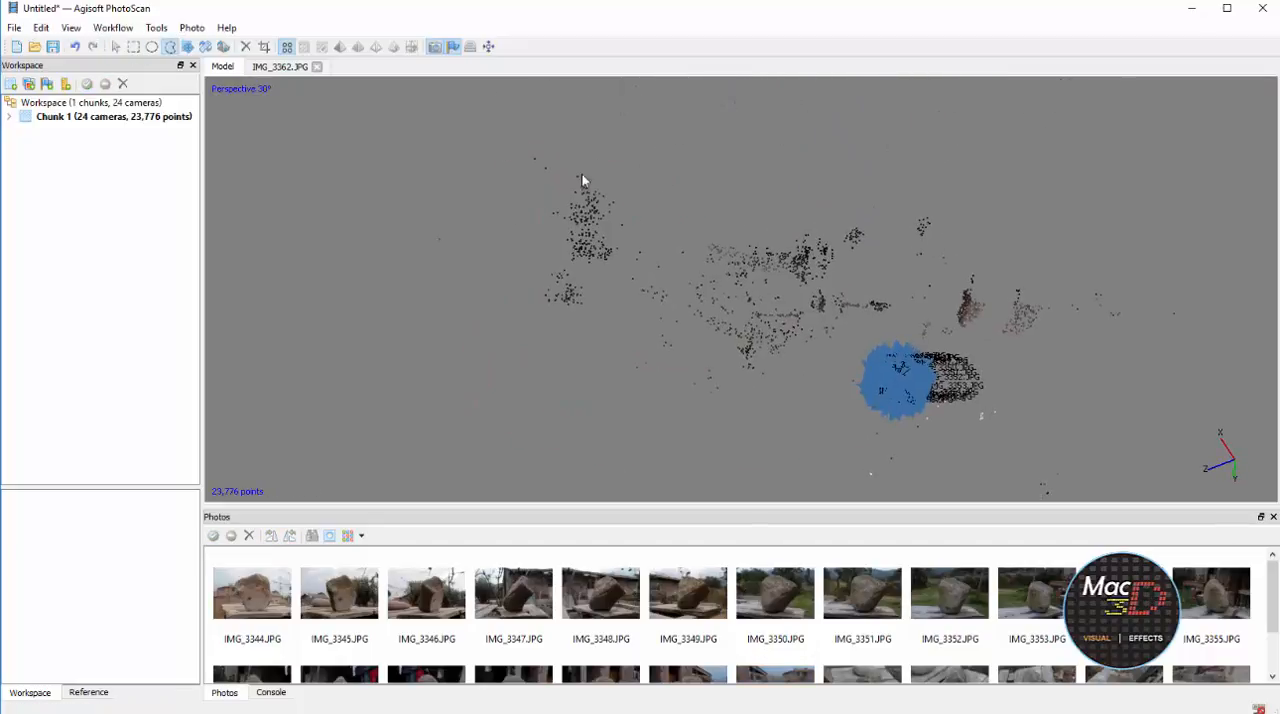
mouse_move(628, 461)
mouse_down()
mouse_move(877, 331)
mouse_move(951, 183)
mouse_up()
key(Delete)
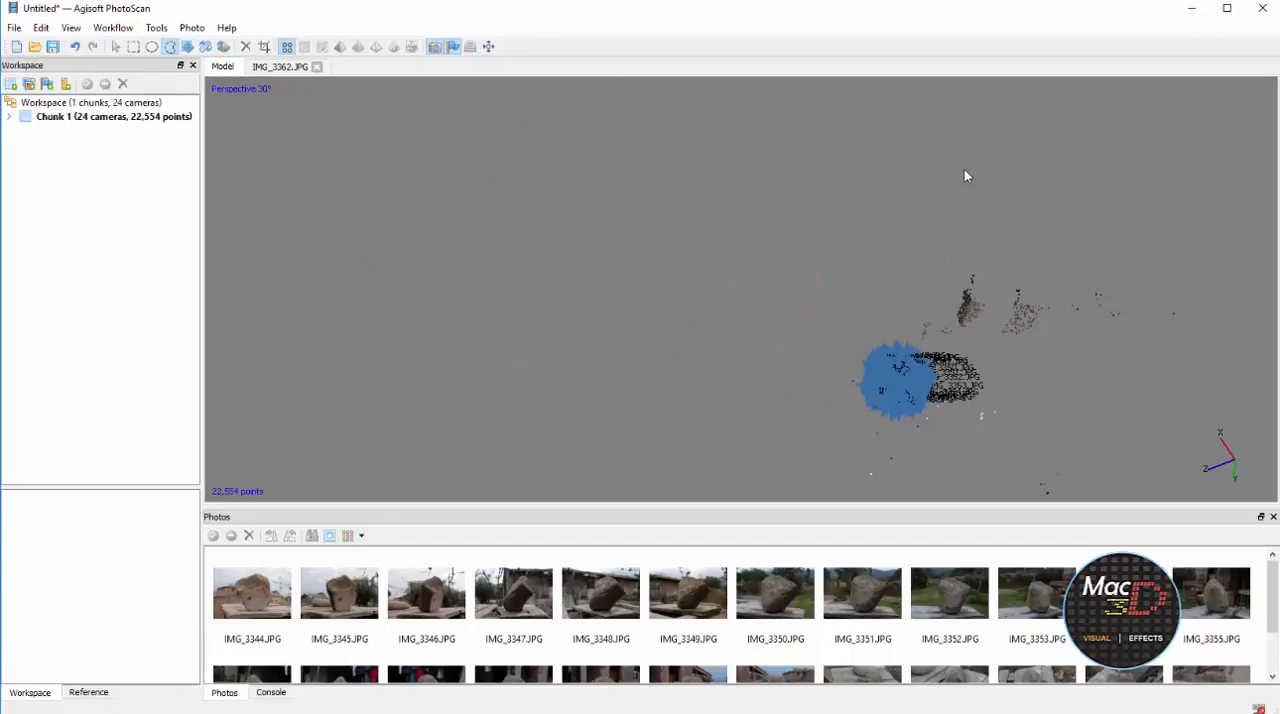
mouse_move(966, 177)
middle_down()
mouse_move(1041, 342)
mouse_move(1083, 151)
middle_up()
mouse_move(607, 263)
mouse_down()
mouse_move(1234, 311)
mouse_move(1205, 190)
mouse_up()
key(Delete)
Delete the isolated points scattered far outside the camera ring
mouse_move(1205, 190)
middle_down()
mouse_move(720, 335)
mouse_move(868, 307)
middle_up()
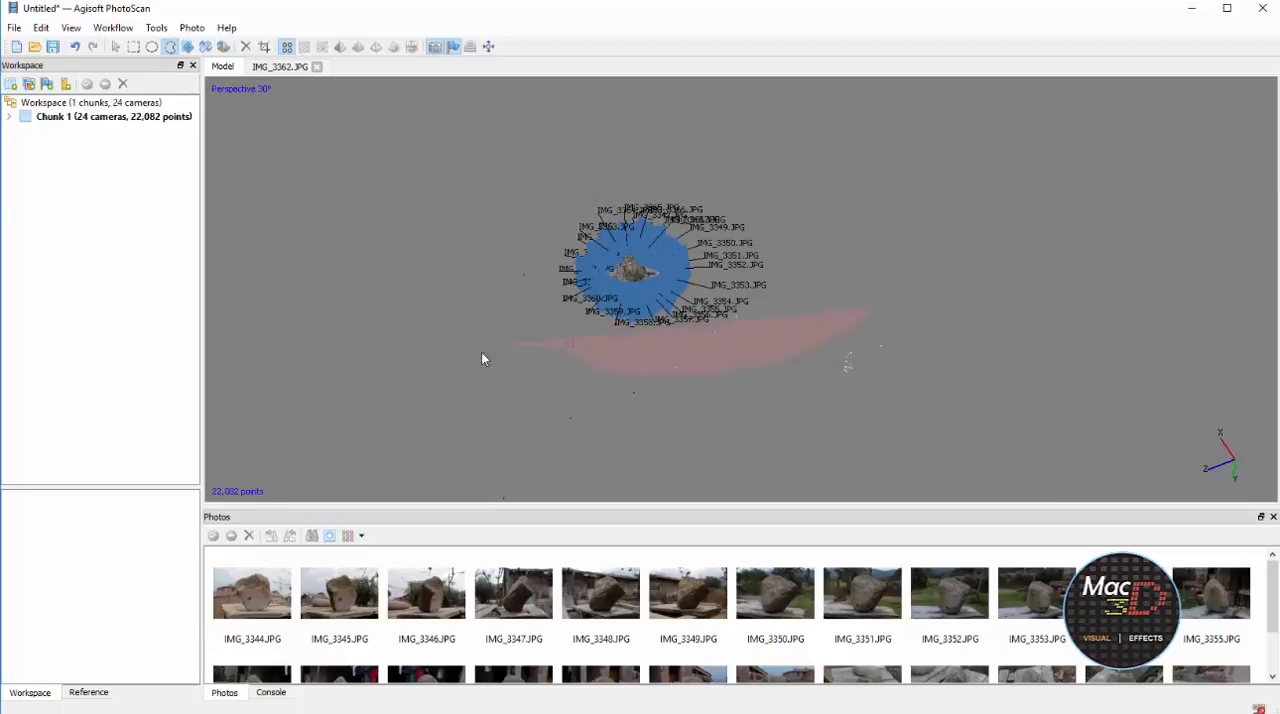
mouse_move(482, 353)
mouse_down()
mouse_move(1042, 660)
mouse_move(1142, 357)
mouse_up()
scroll(1142, 357, down, 3)
key(Delete)
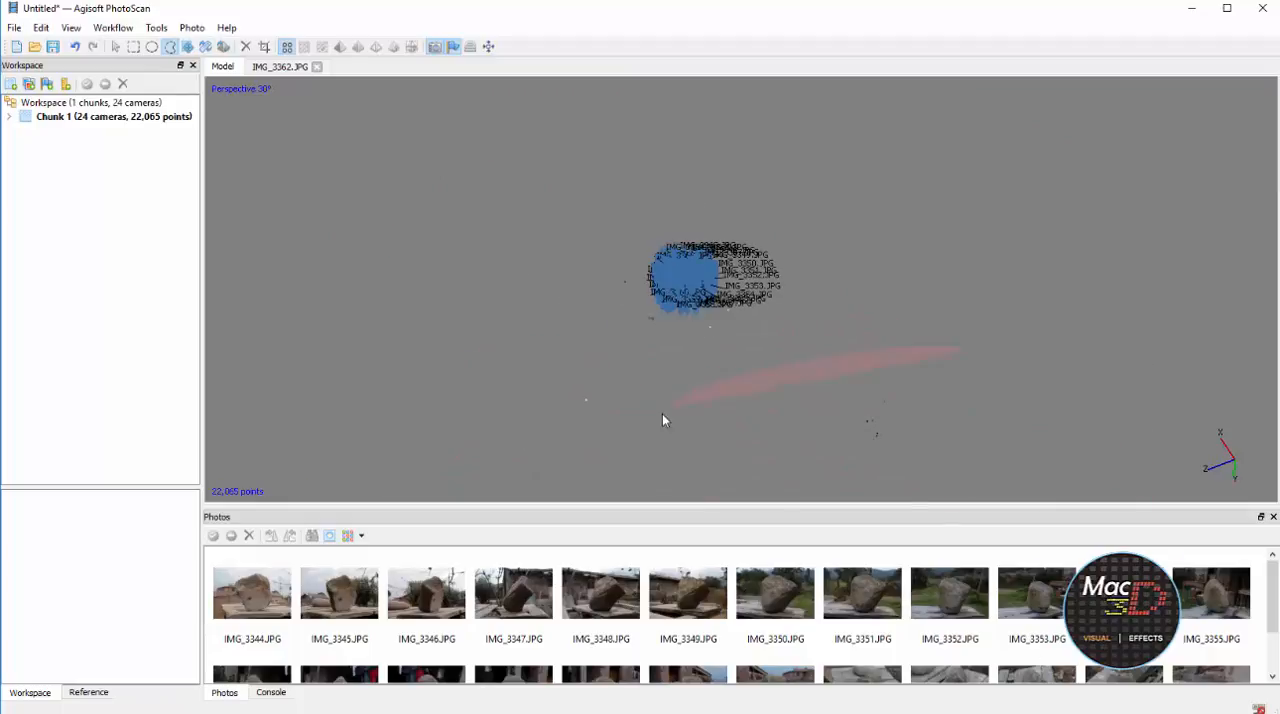
drag(662, 413, 920, 431)
key(Delete)
drag(525, 320, 616, 400)
key(Delete)
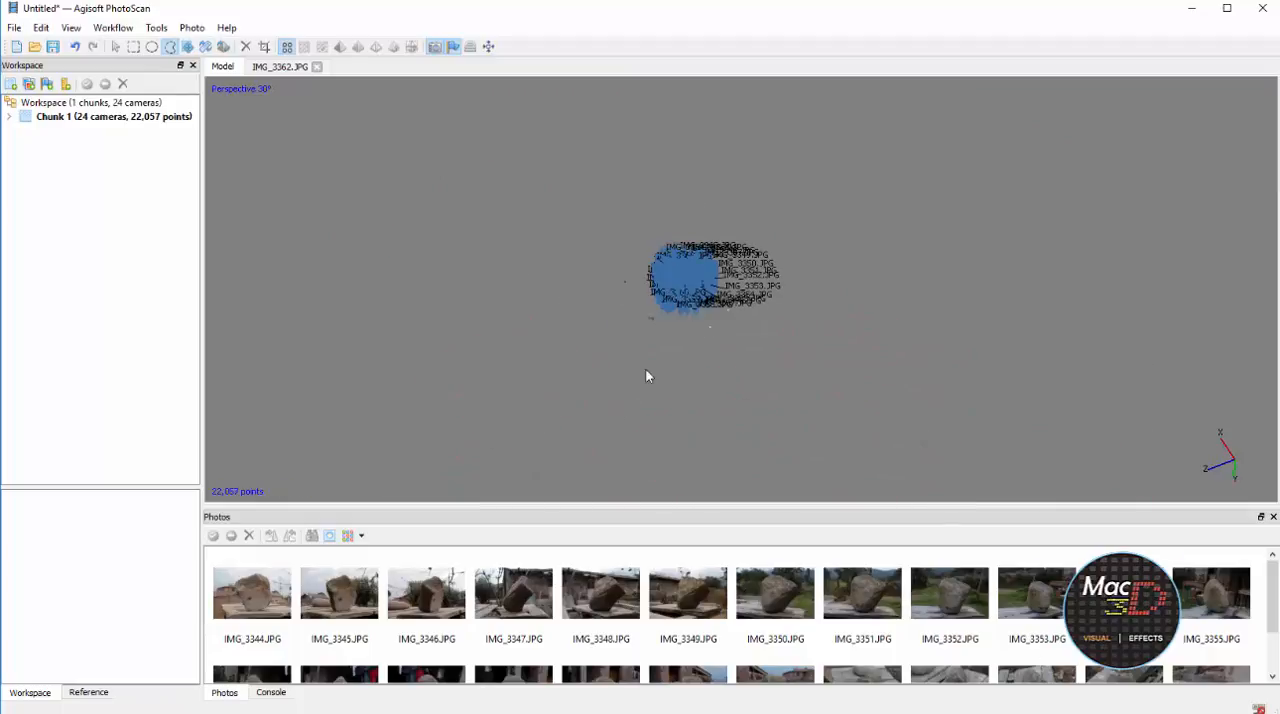
Delete the last few stray points lying just outside the camera ring
scroll(646, 370, up, 6)
middle_drag(696, 318, 1075, 157)
drag(902, 400, 1108, 219)
key(Delete)
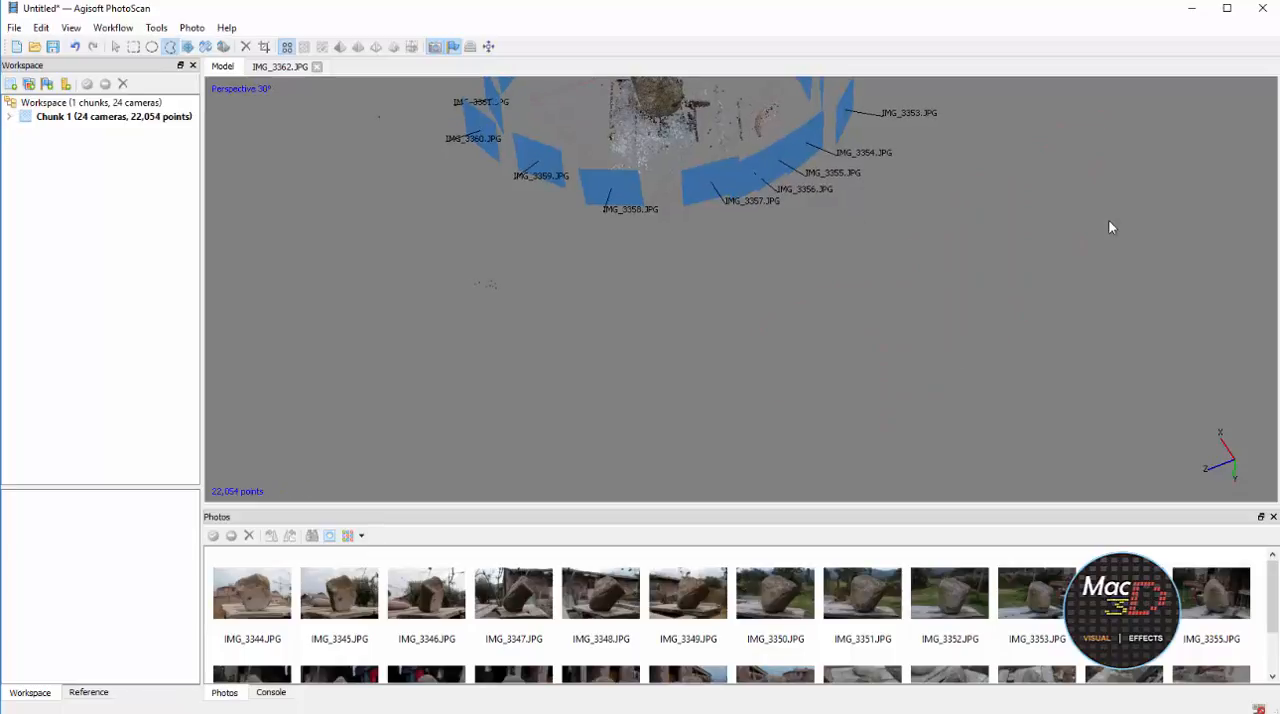
drag(602, 254, 642, 319)
key(Delete)
middle_drag(851, 269, 1125, 498)
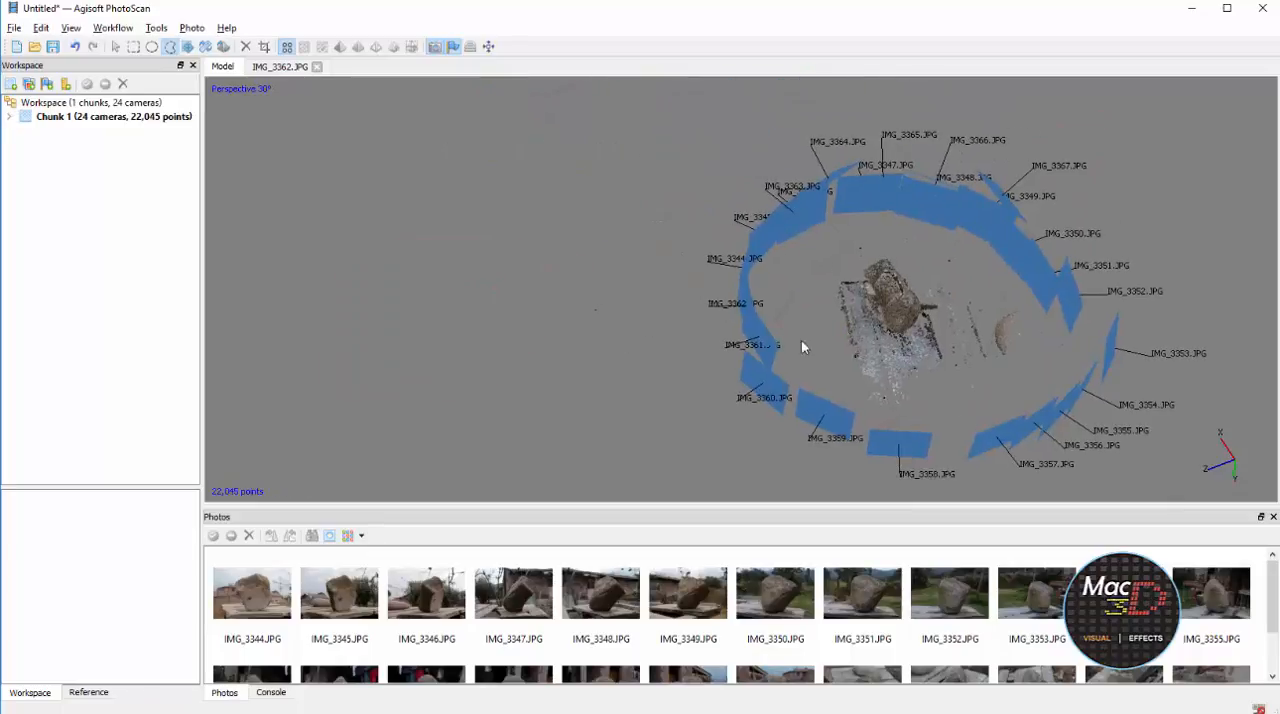
drag(690, 335, 627, 257)
key(Delete)
Delete the curved strip and loose rows of points inside the camera ring, beside the table holding the rock
scroll(828, 318, up, 5)
middle_drag(1030, 345, 745, 272)
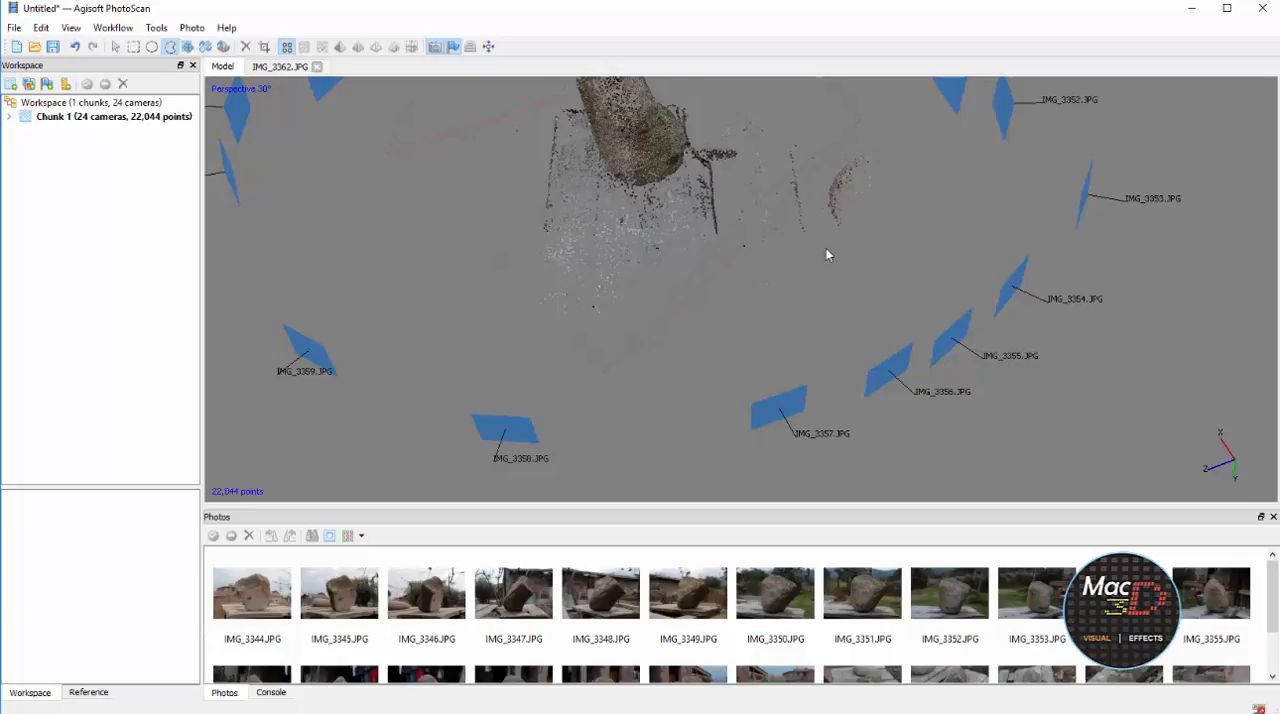
drag(826, 248, 844, 252)
key(Delete)
Delete the sparse lines and scattered points just off the table's edge, leaving the rock and tabletop points
key(space)
mouse_move(878, 182)
mouse_down()
mouse_move(726, 295)
mouse_move(800, 186)
mouse_move(1122, 298)
mouse_move(960, 422)
mouse_move(789, 323)
mouse_move(763, 337)
mouse_move(782, 313)
mouse_move(751, 309)
mouse_move(803, 309)
mouse_up()
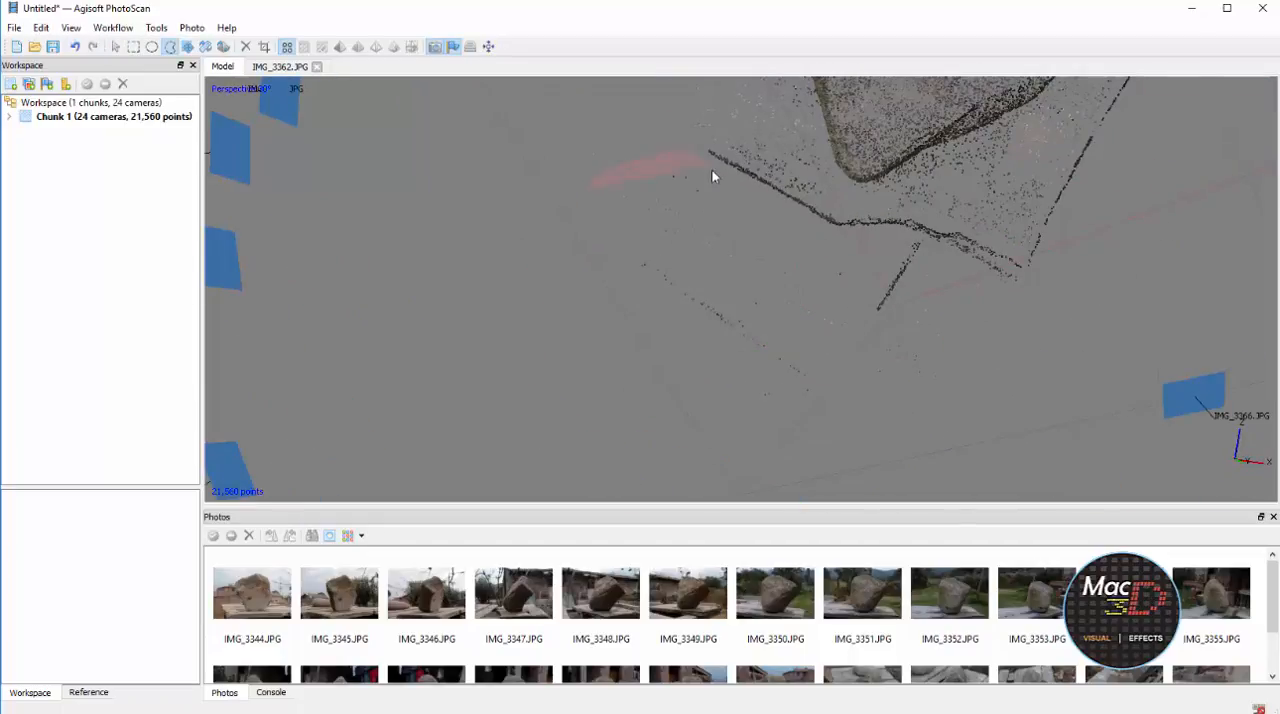
key(Delete)
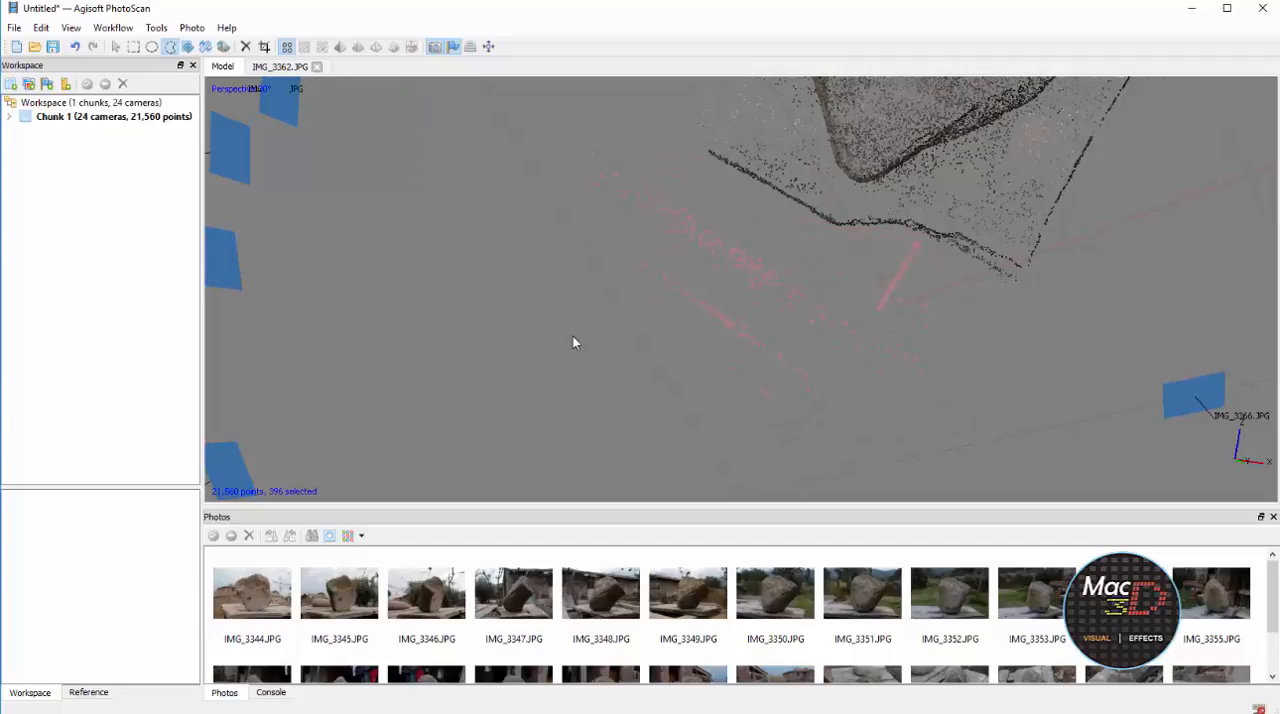
key(Delete)
drag(669, 145, 669, 142)
key(Delete)
key(space)
middle_drag(790, 182, 595, 341)
mouse_move(595, 341)
mouse_down()
mouse_move(775, 251)
mouse_move(703, 277)
mouse_move(697, 343)
mouse_move(729, 263)
mouse_move(706, 197)
mouse_move(811, 319)
mouse_move(718, 293)
mouse_move(735, 285)
mouse_move(738, 345)
mouse_up()
key(Delete)
Clear the selection across the rock's points and check the cleaned sparse cloud from the front
key(space)
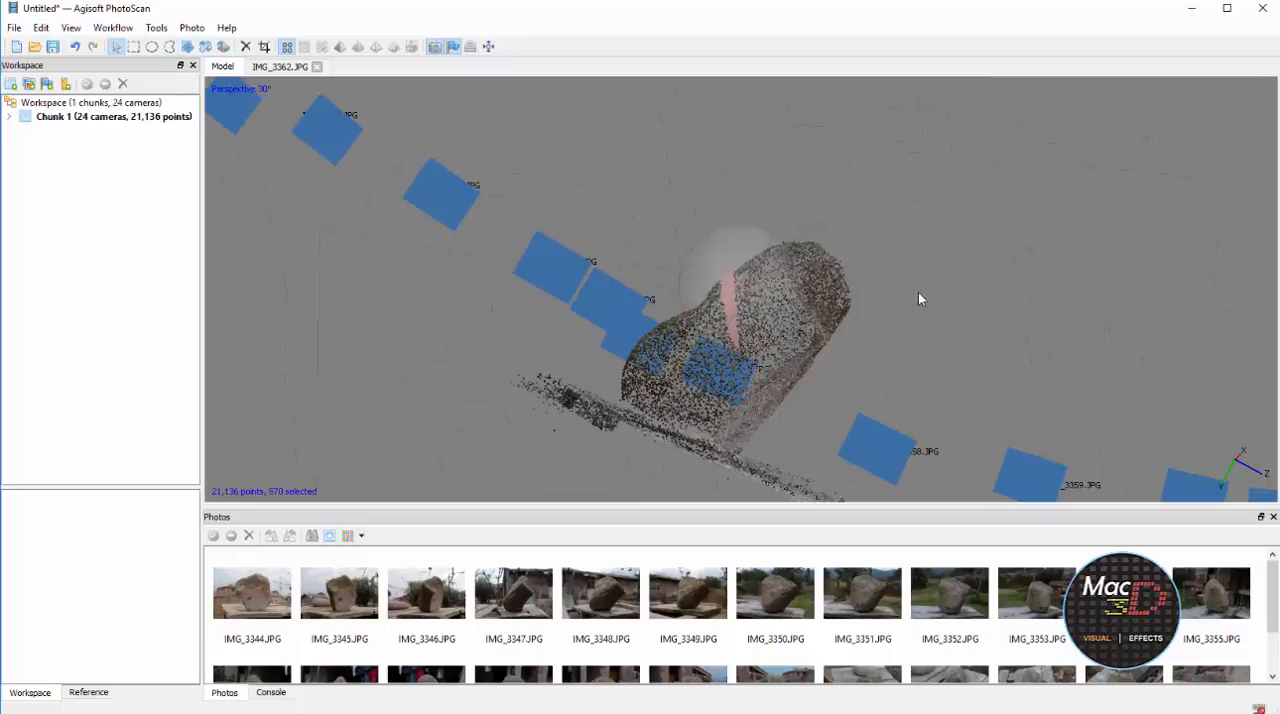
drag(918, 299, 843, 271)
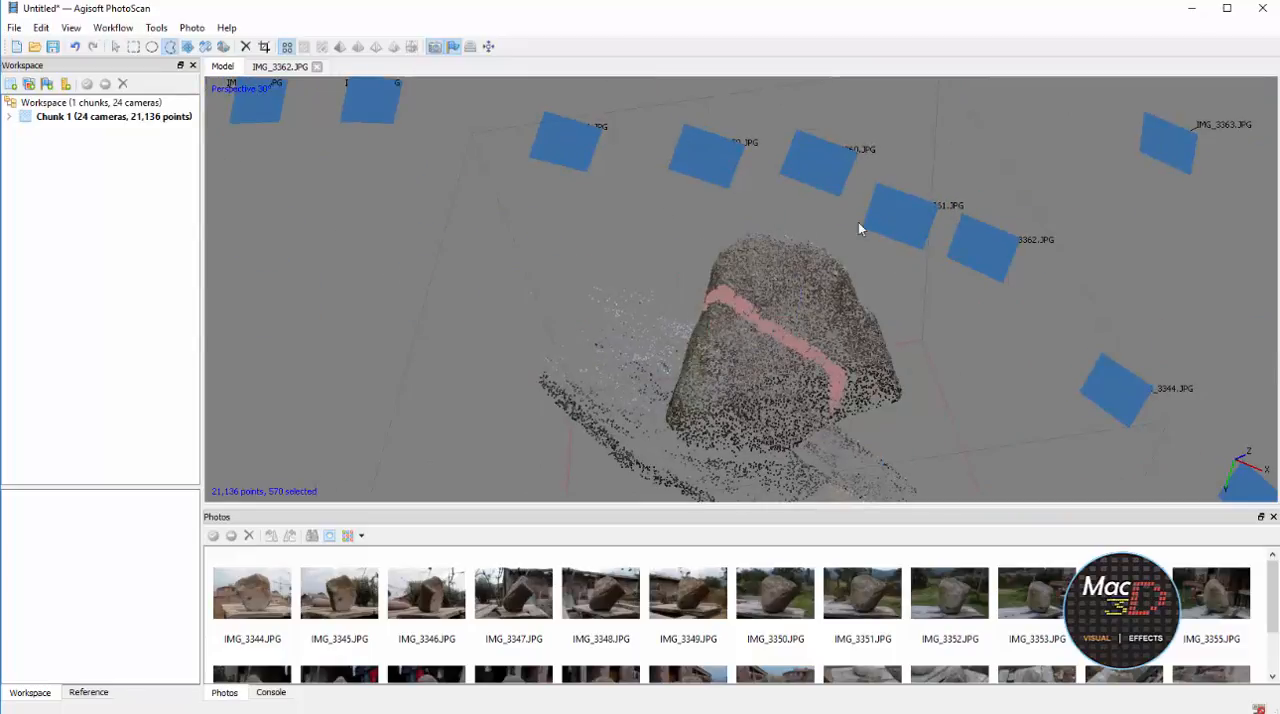
click(965, 311)
key(space)
drag(884, 361, 706, 329)
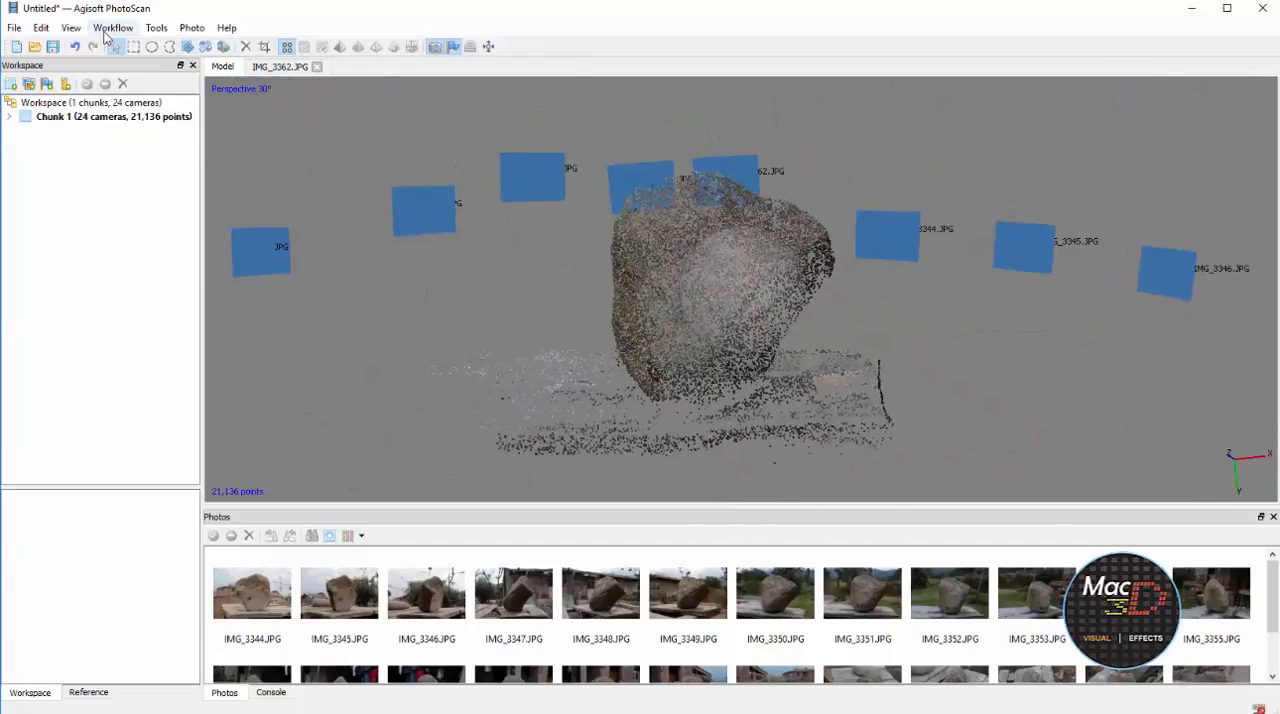
Build the dense point cloud at Medium quality
click(108, 28)
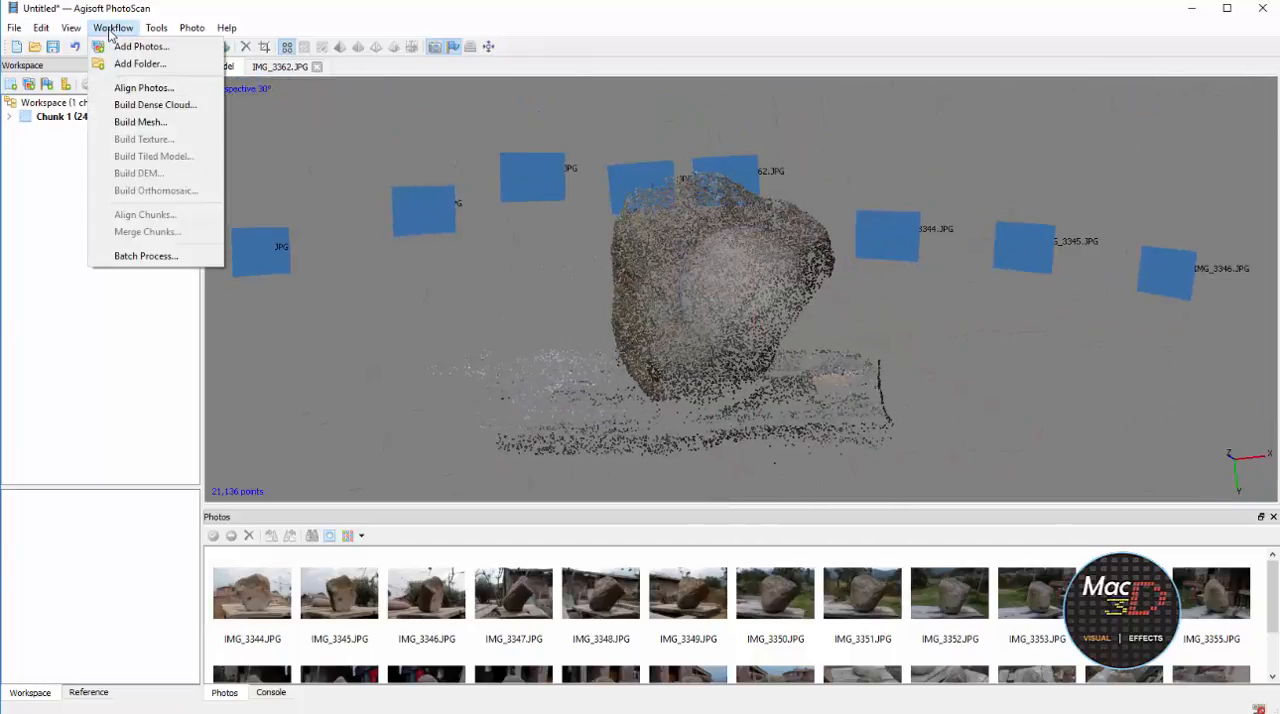
click(155, 105)
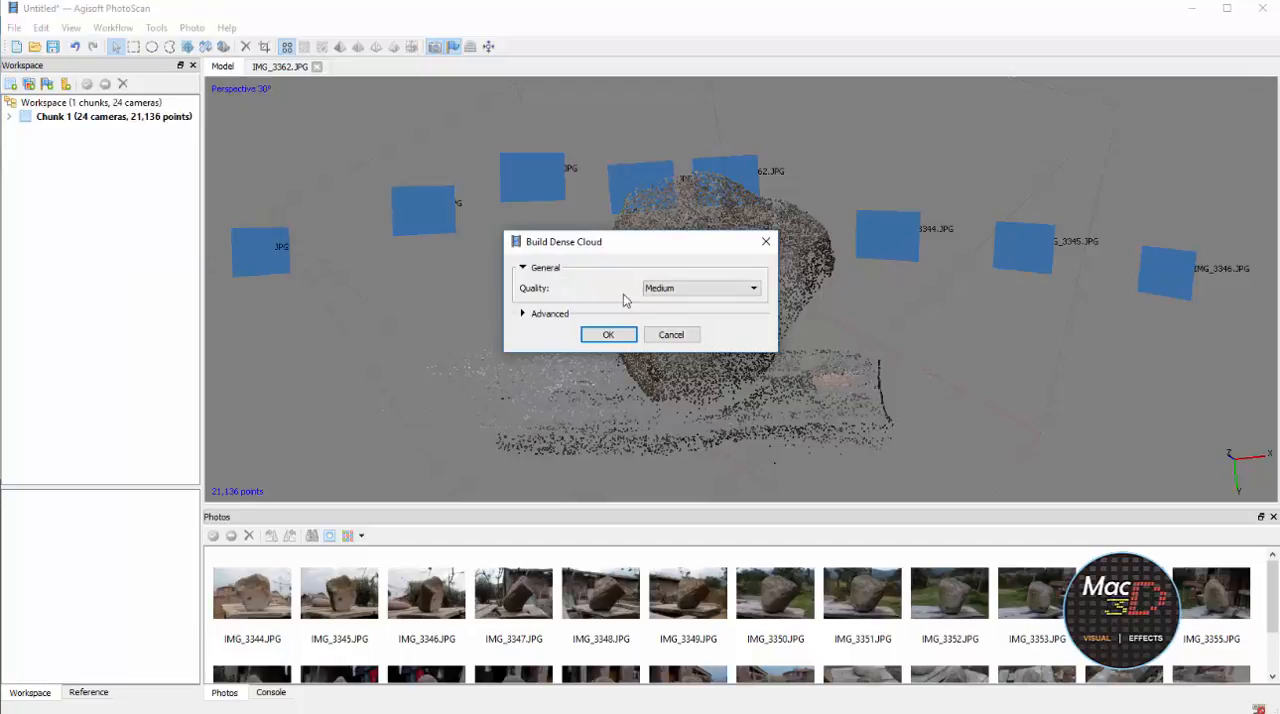
click(698, 292)
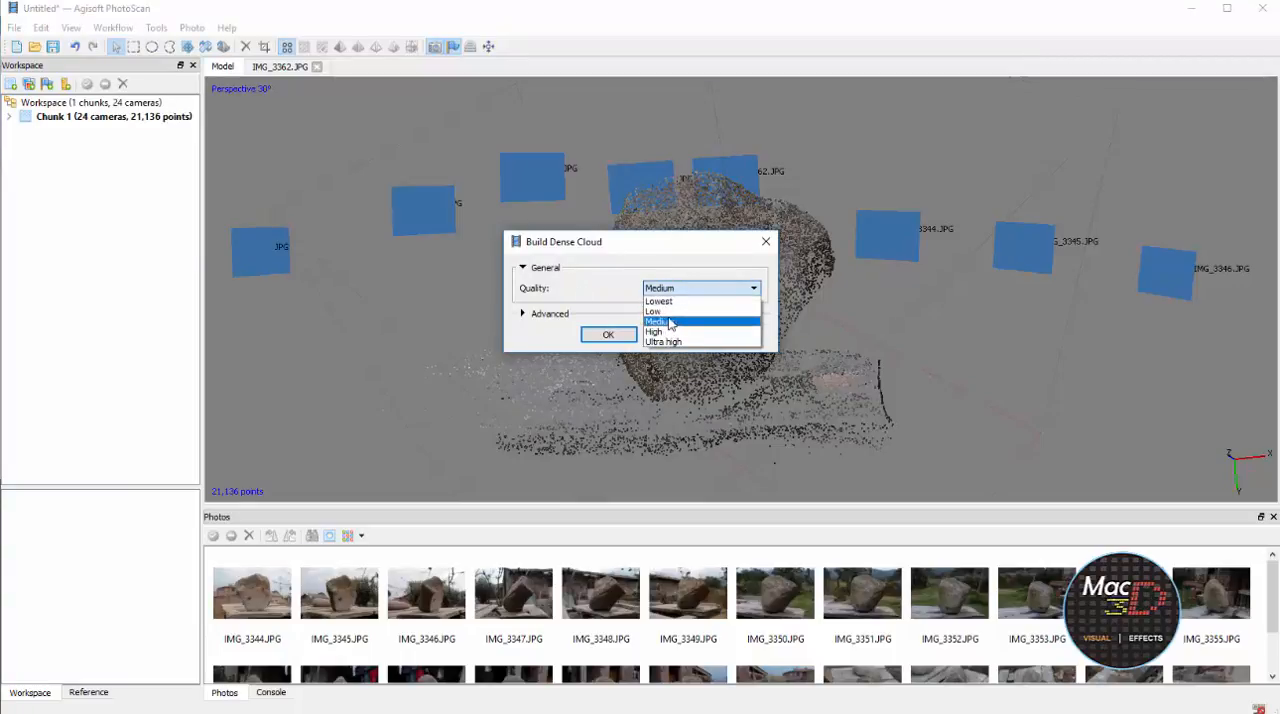
click(668, 321)
click(628, 334)
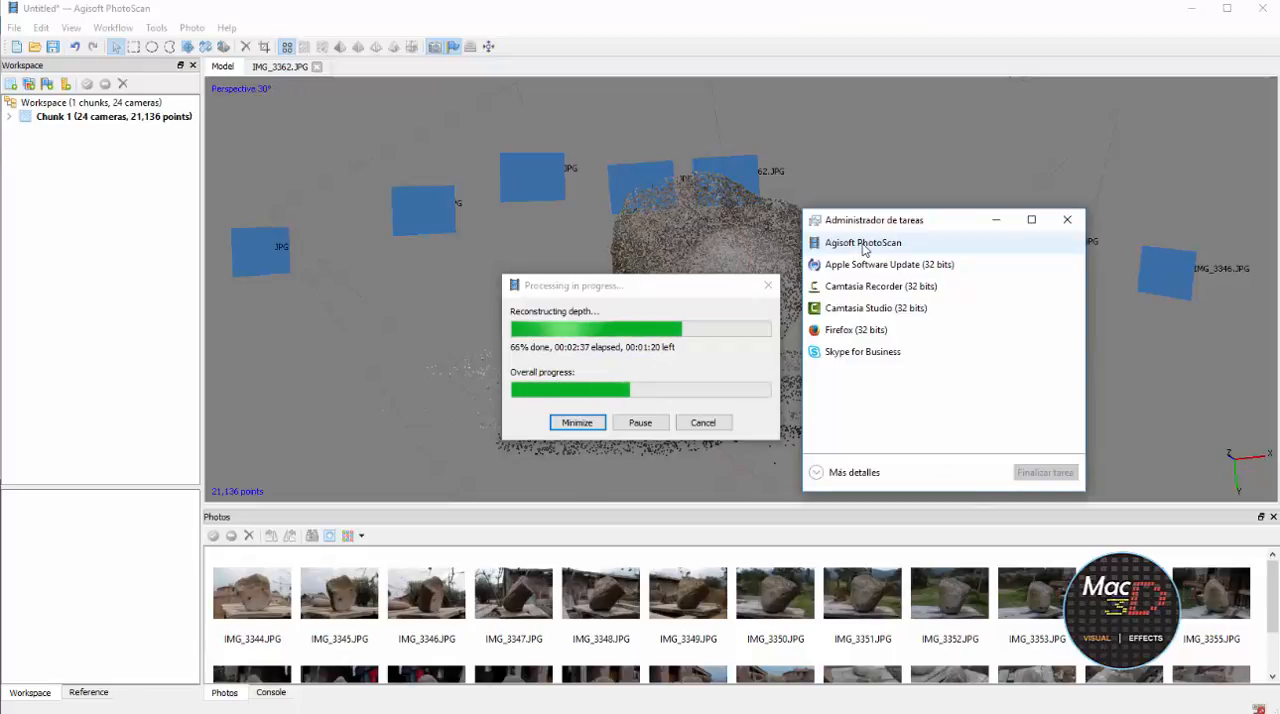
Expand the Windows Task Manager to its detailed process list to check PhotoScan's CPU and memory use
click(821, 478)
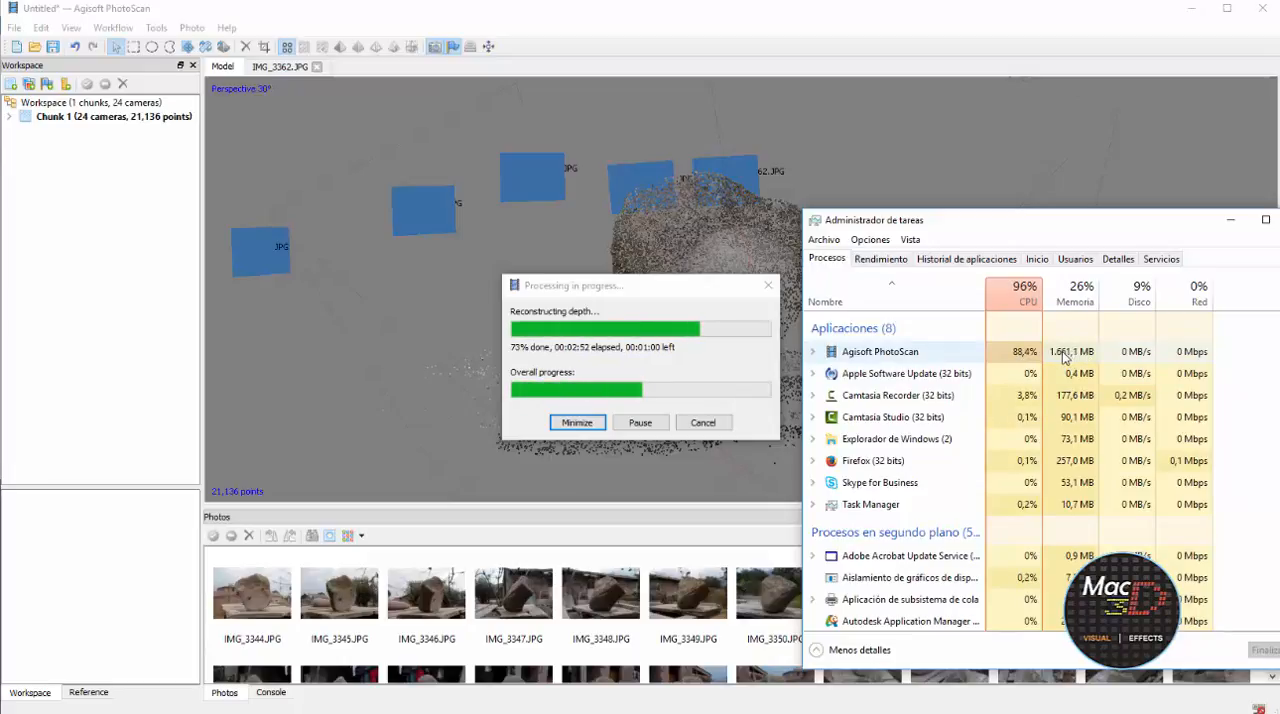
drag(1090, 224, 1056, 140)
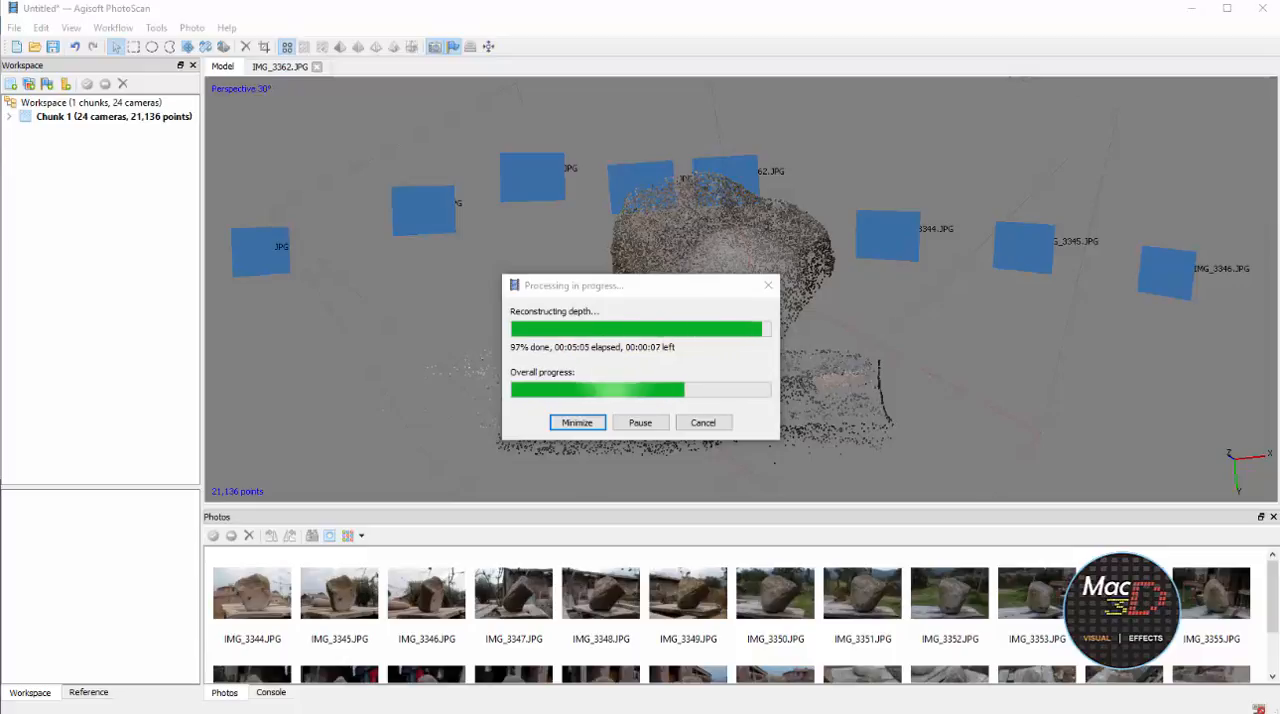
Display the dense point cloud and examine the rock, its base and the wooden table from several sides
click(303, 47)
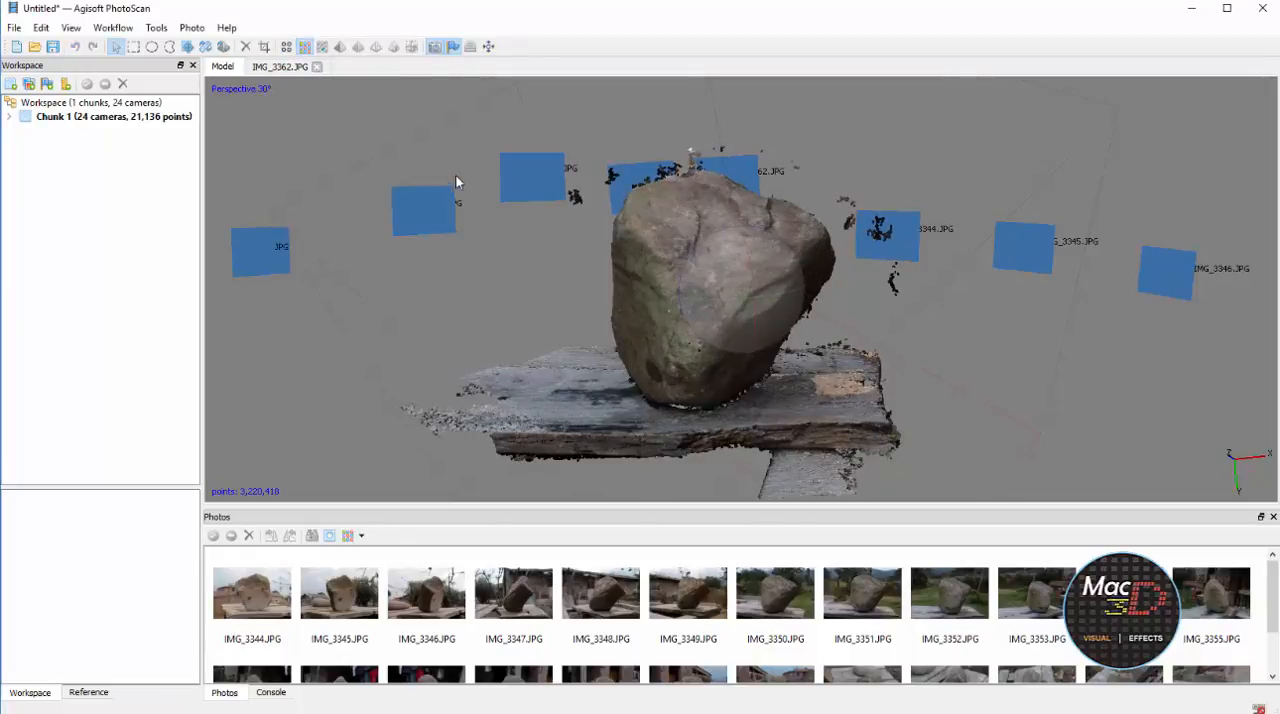
scroll(798, 304, up, 5)
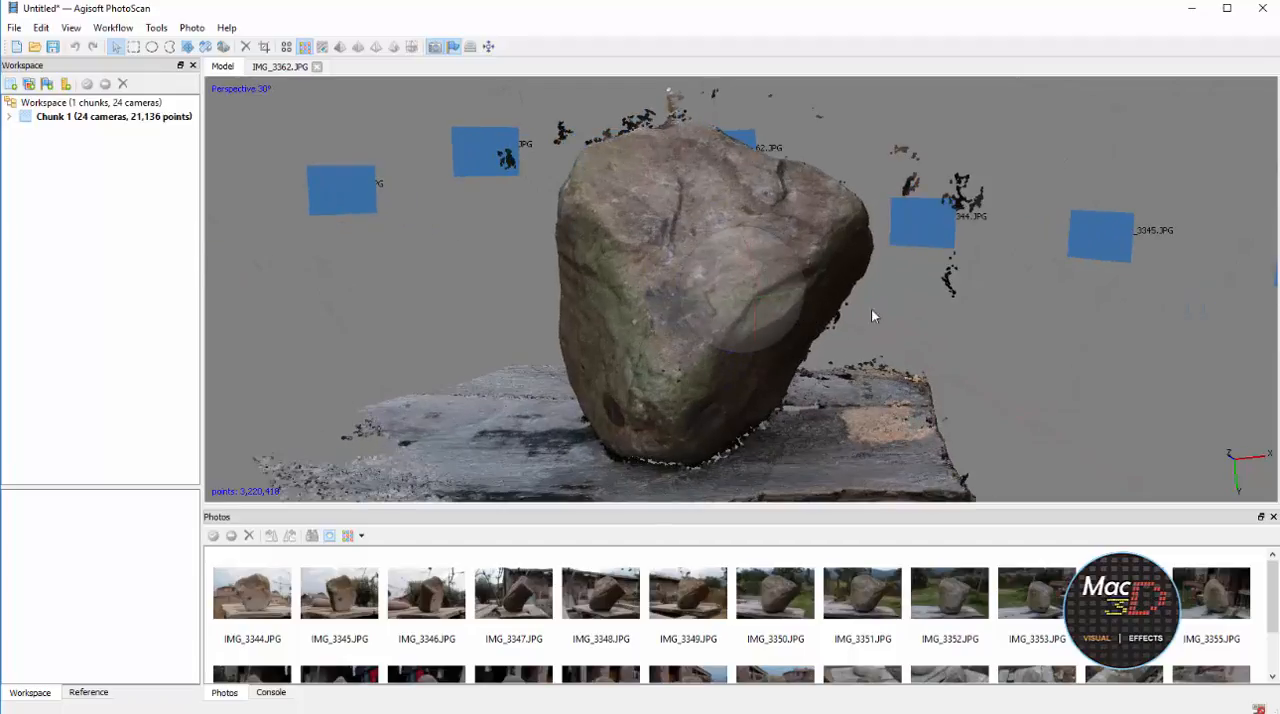
drag(896, 307, 772, 305)
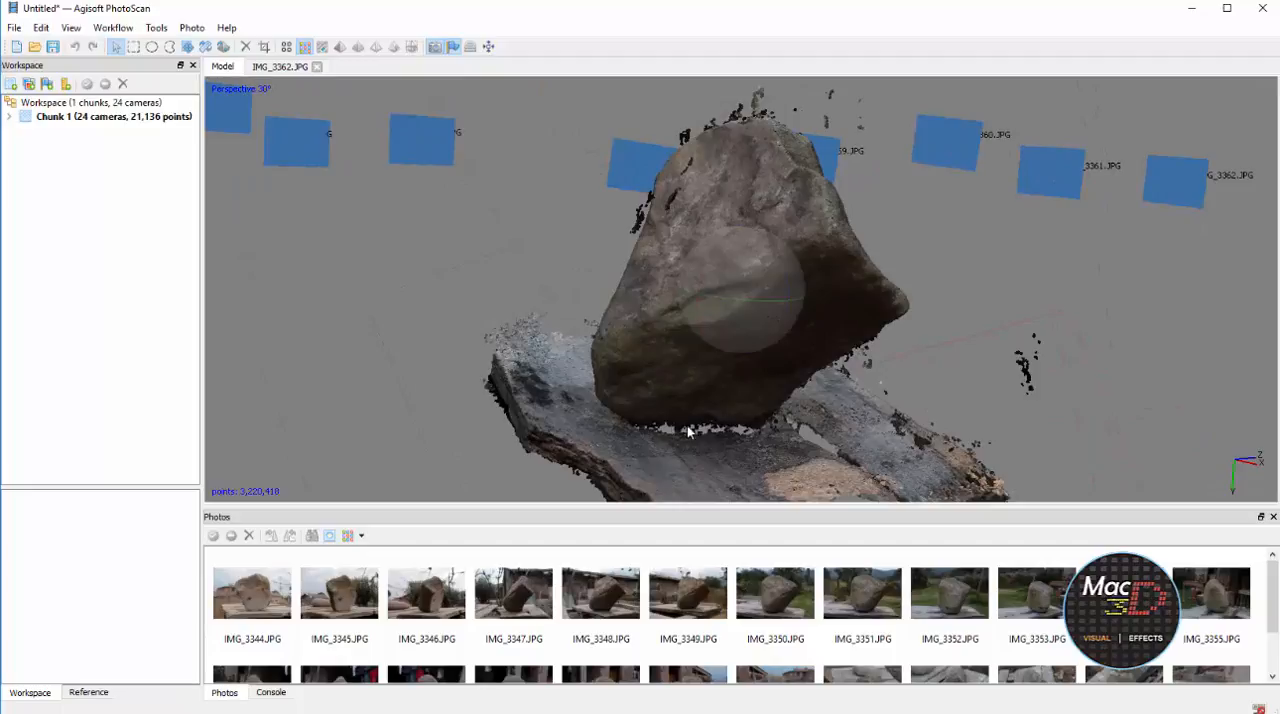
scroll(813, 435, up, 6)
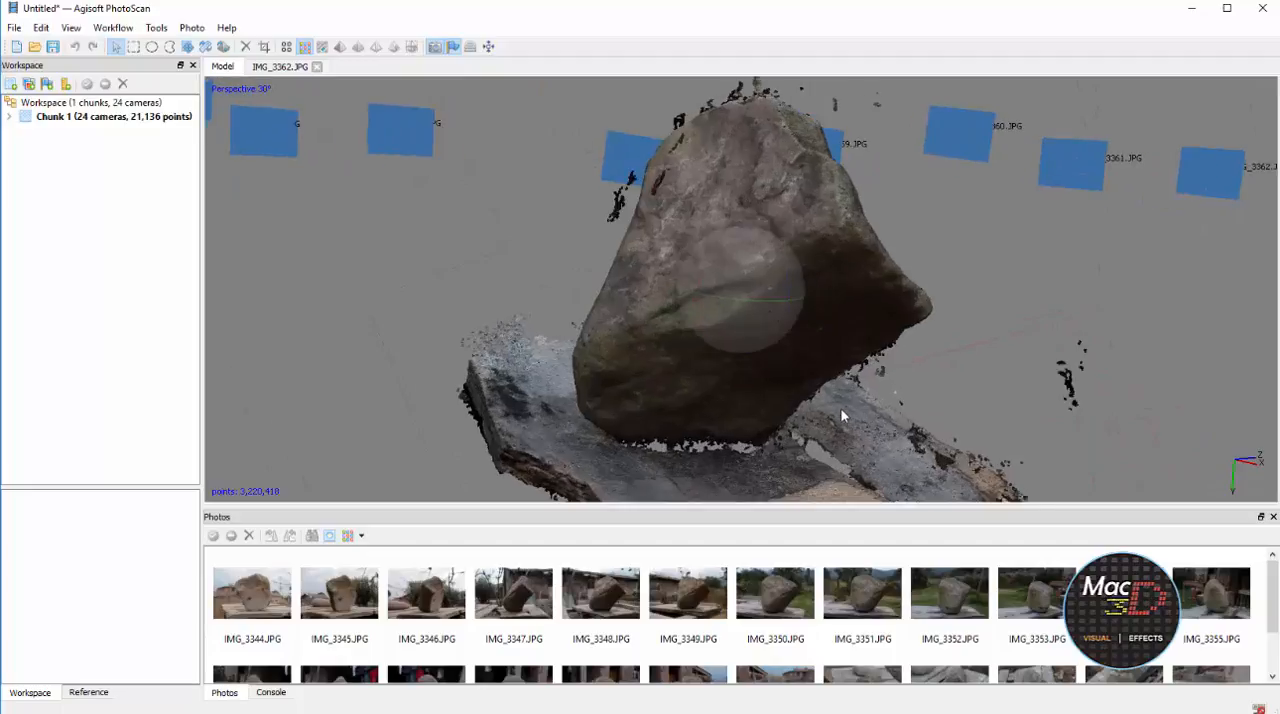
drag(840, 307, 803, 368)
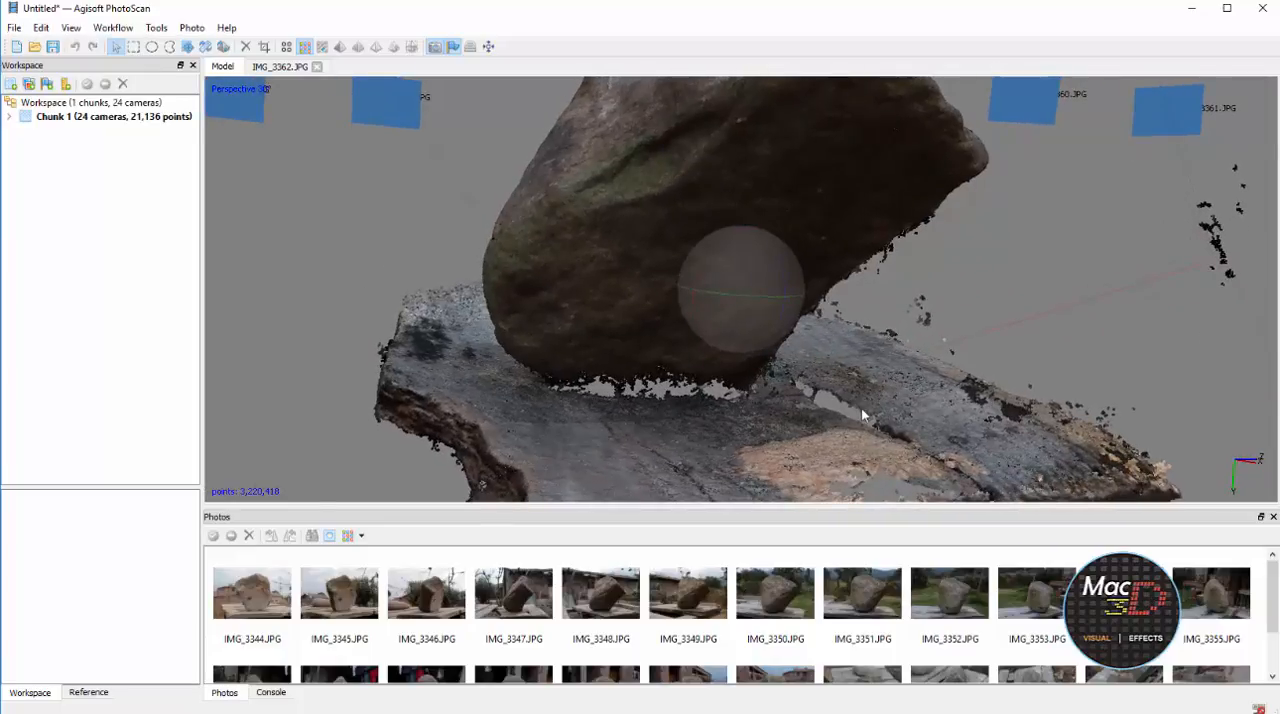
drag(960, 392, 729, 298)
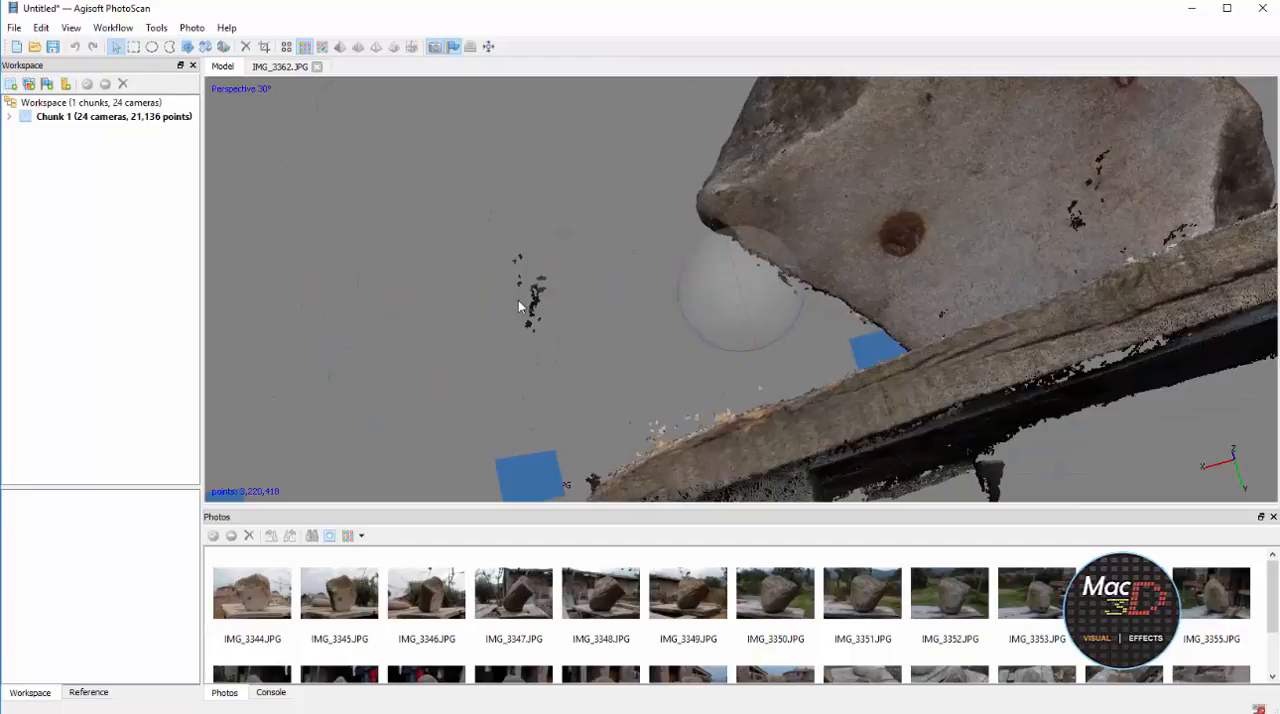
Delete the dark floating cluster beside the rock's pointed end from the dense cloud with the free-form selection
drag(469, 228, 480, 183)
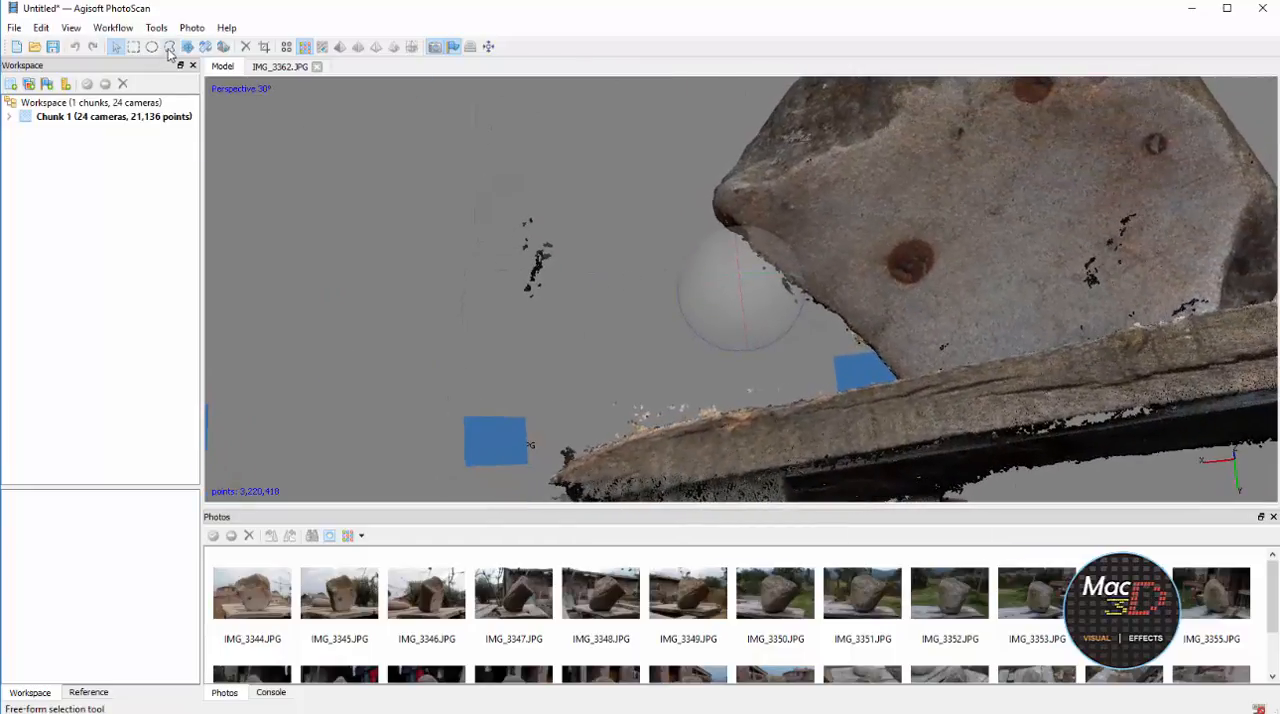
click(169, 47)
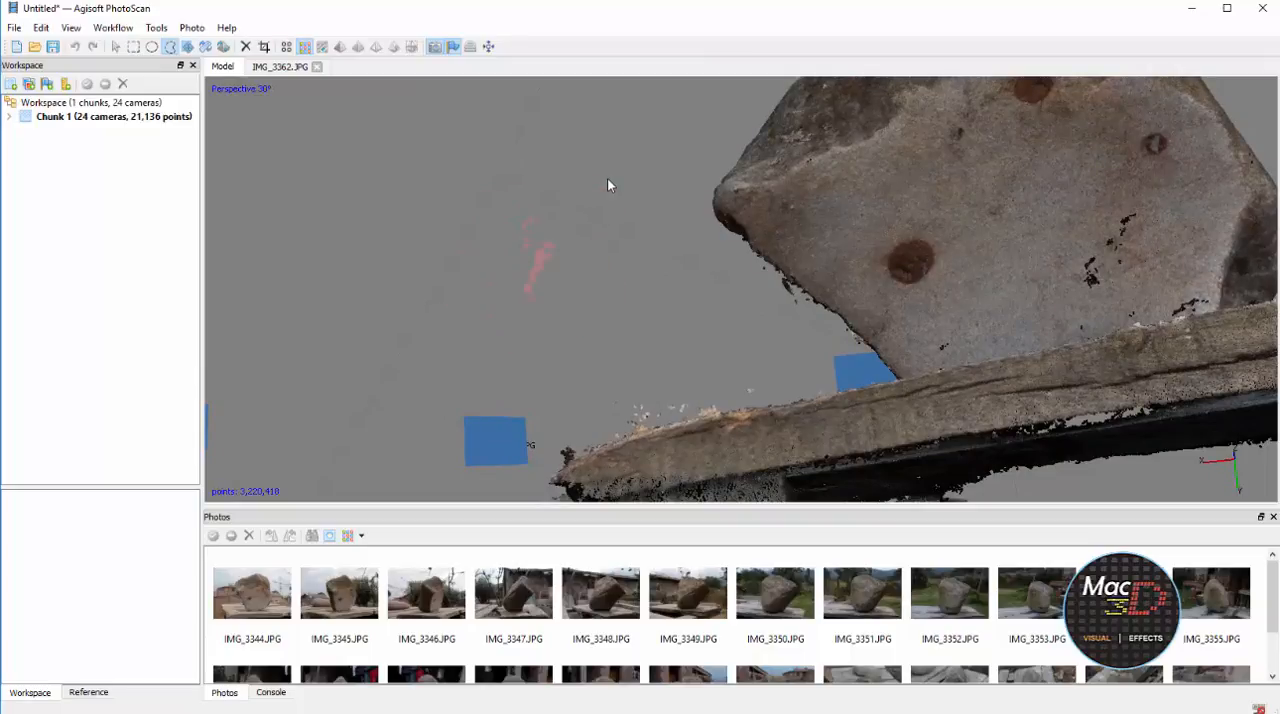
key(Delete)
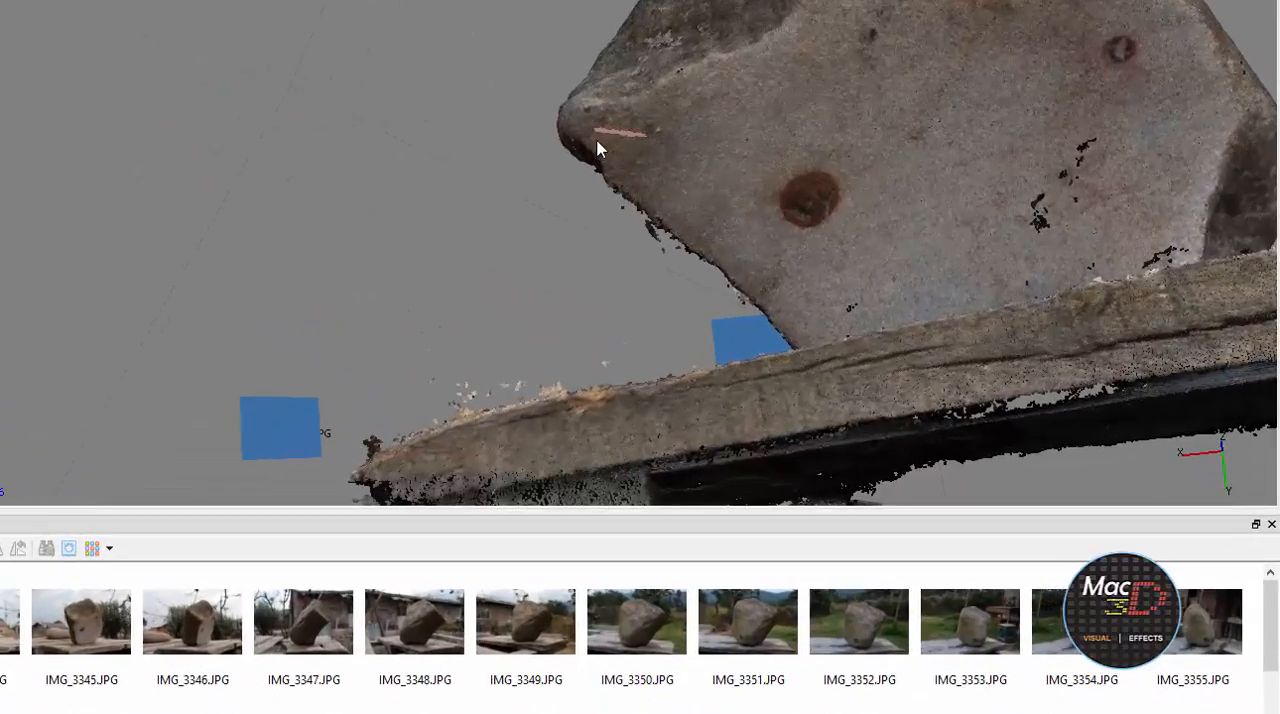
Delete the dark clusters floating above the rock's tip and the stray points off its far side
key(space)
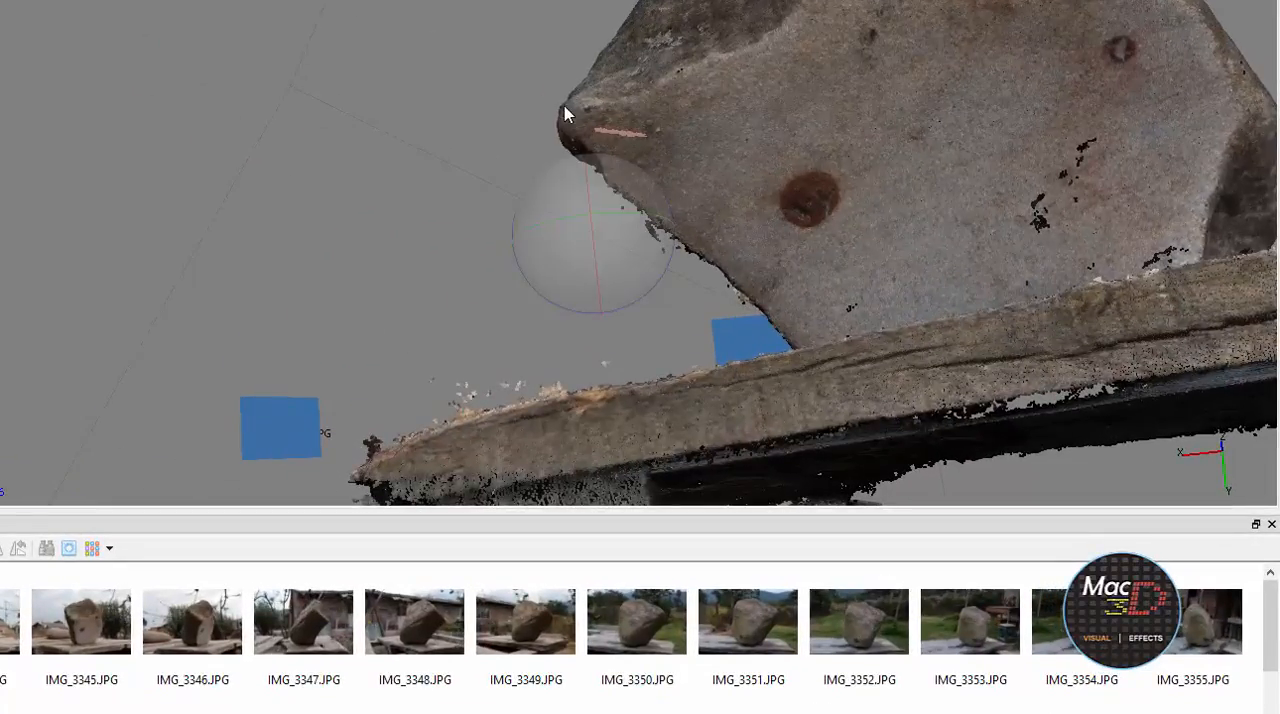
drag(565, 113, 632, 72)
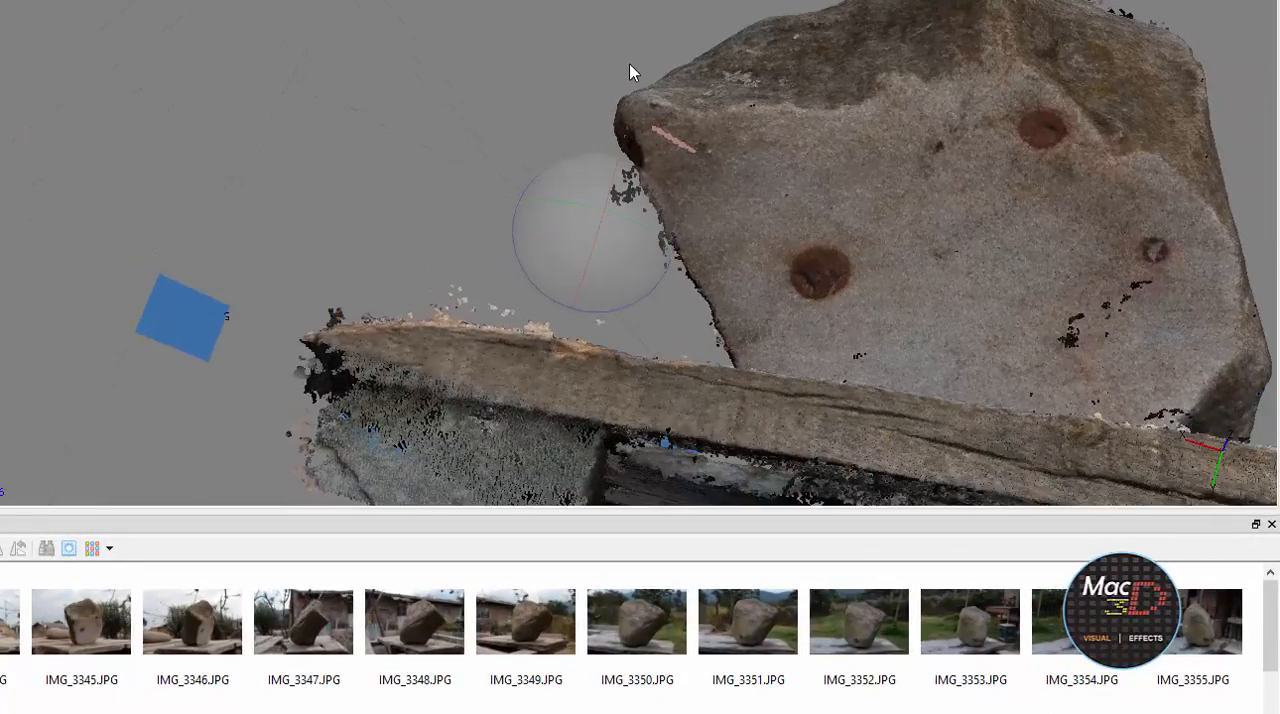
drag(567, 115, 671, 163)
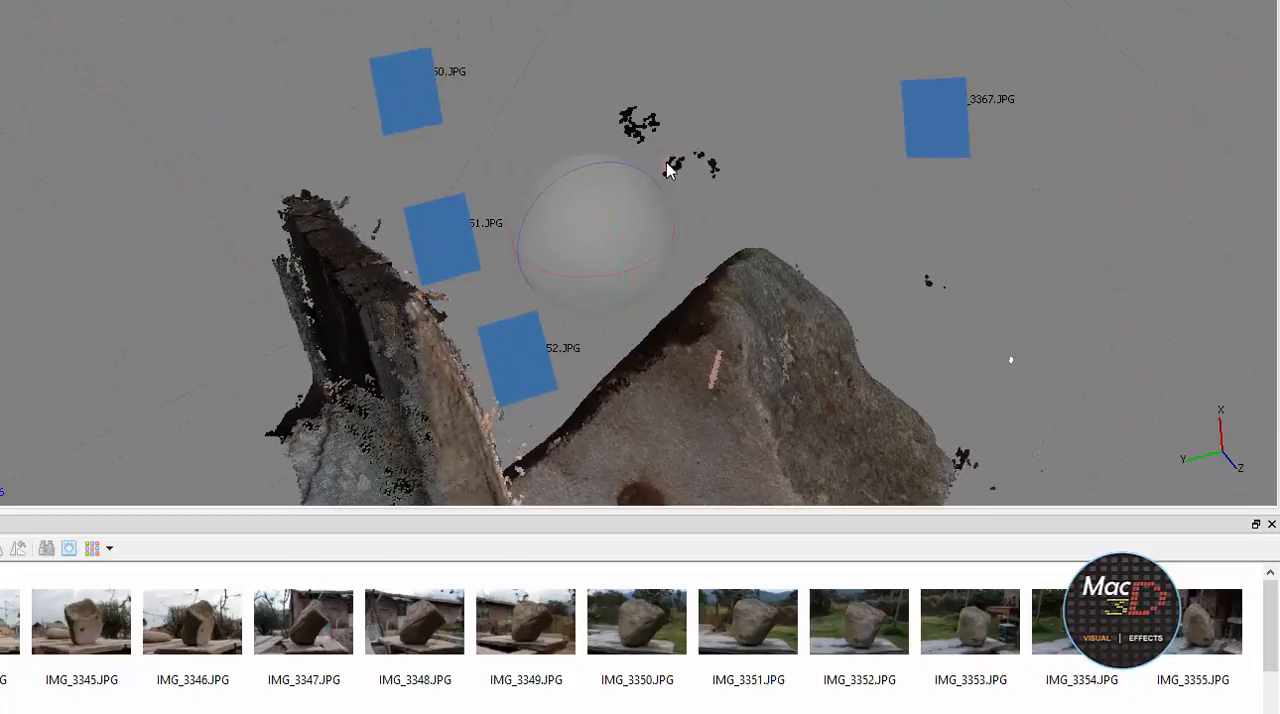
mouse_move(630, 223)
mouse_down()
mouse_move(774, 95)
mouse_move(737, 50)
mouse_up()
key(Delete)
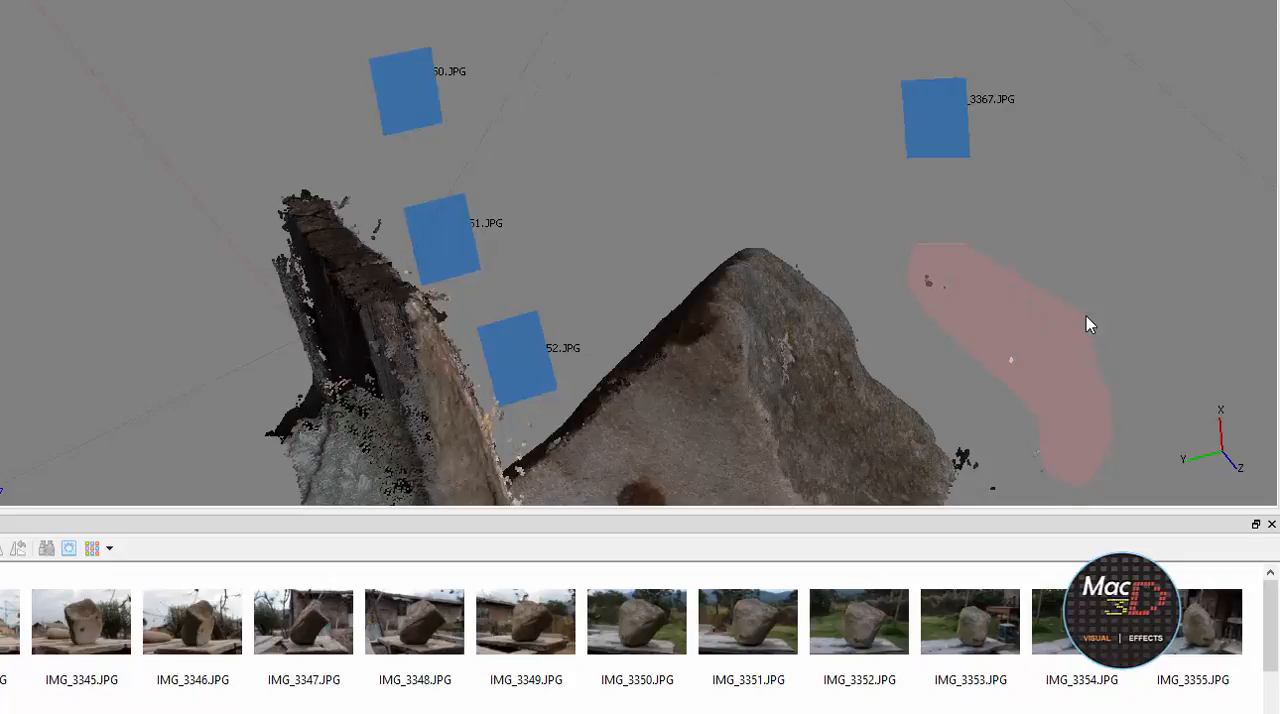
key(Delete)
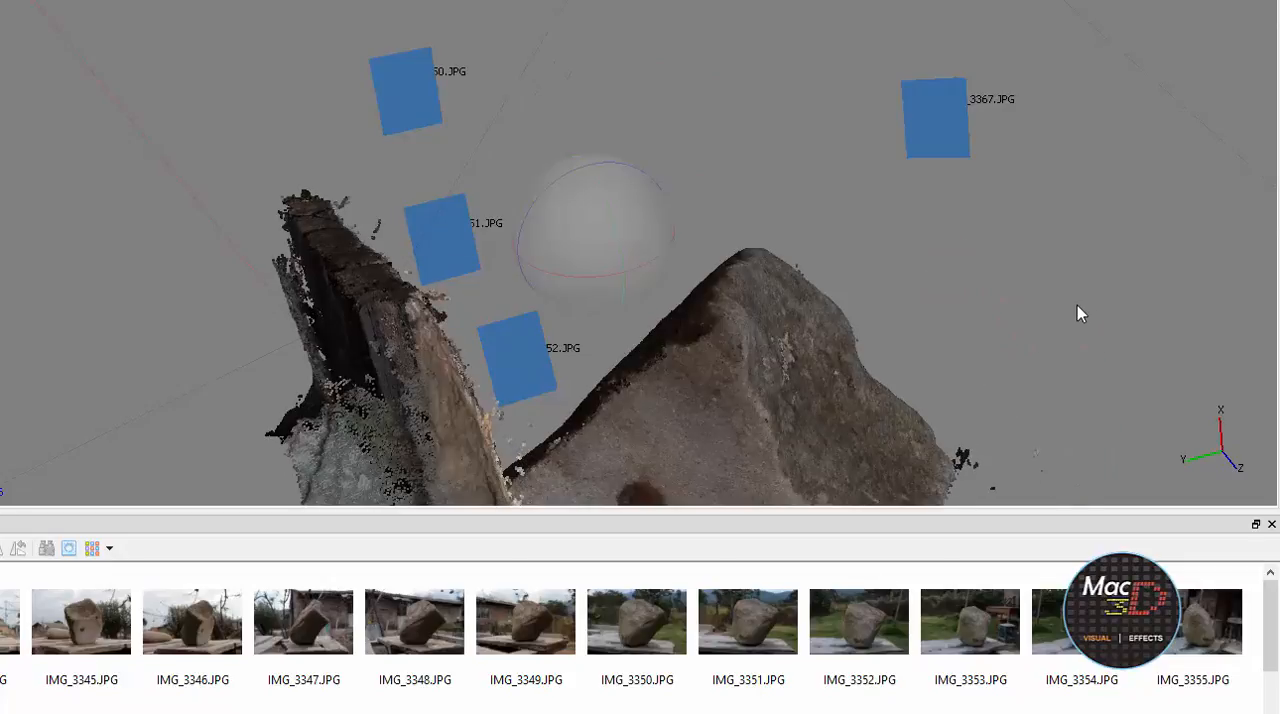
Delete the three small floating clusters off the rock's side near the IMG_3353 camera
drag(1010, 350, 685, 188)
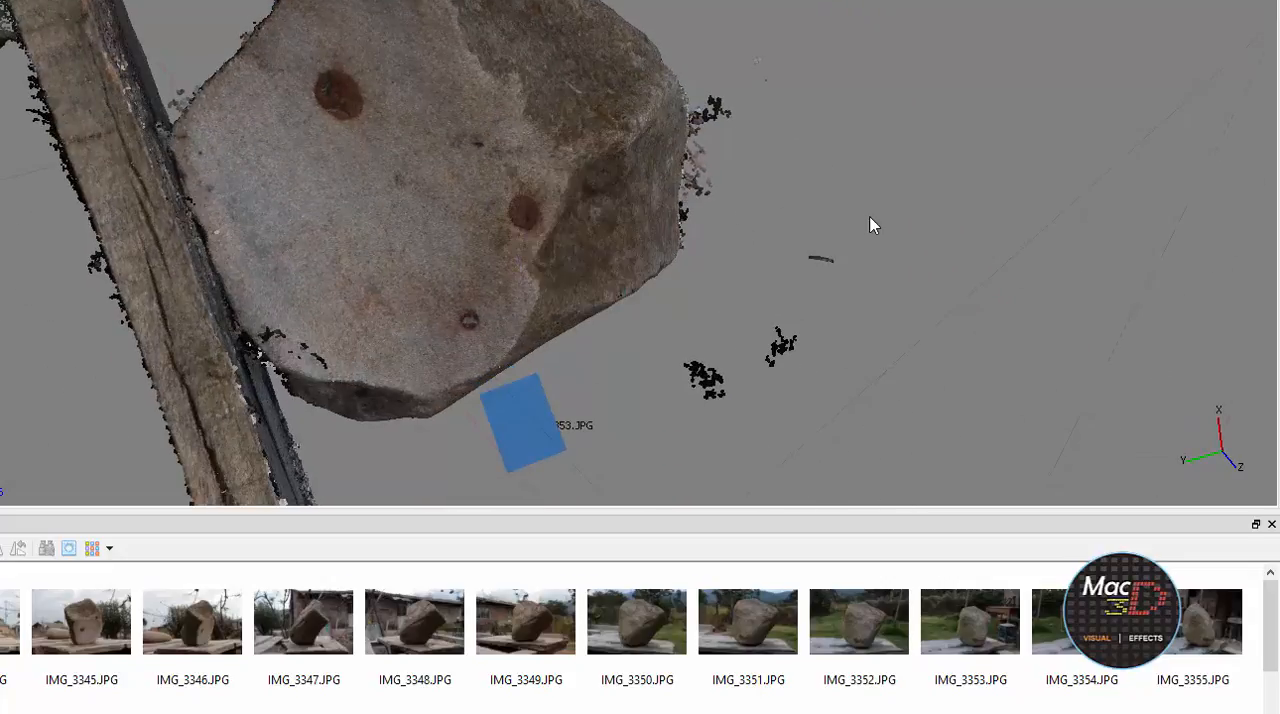
mouse_move(740, 289)
mouse_down()
mouse_move(814, 406)
mouse_move(902, 268)
mouse_up()
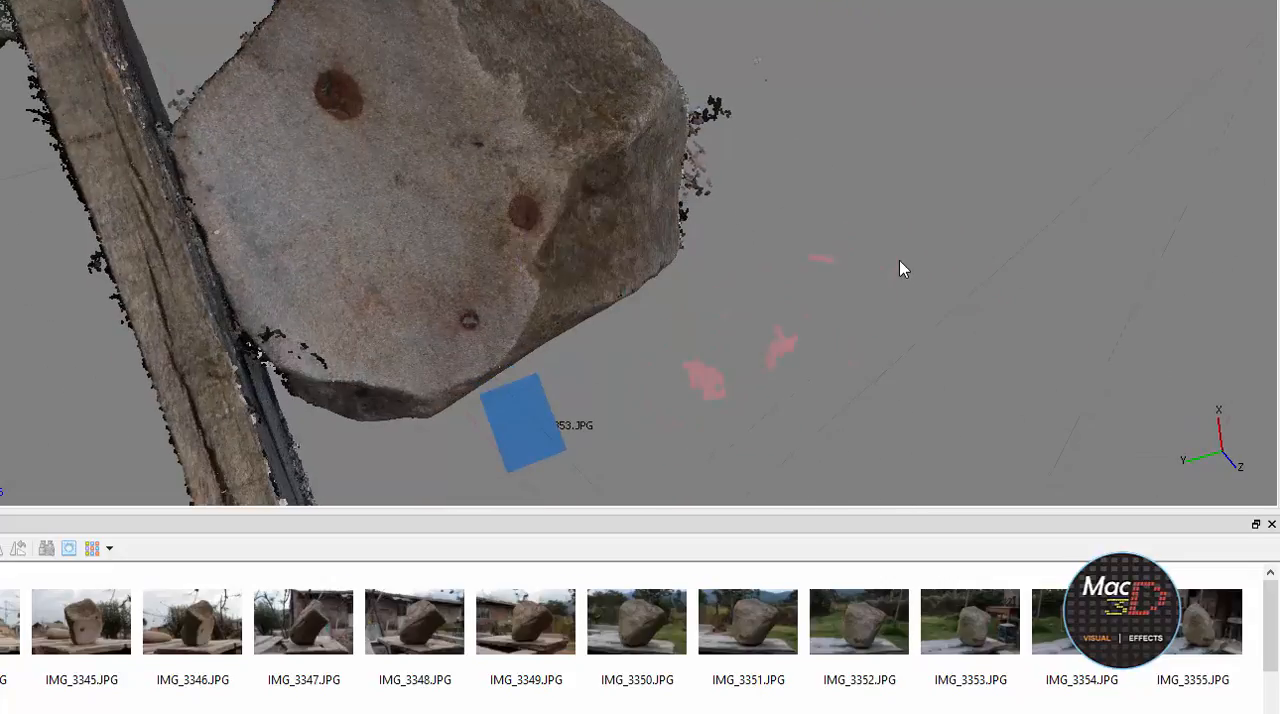
key(Delete)
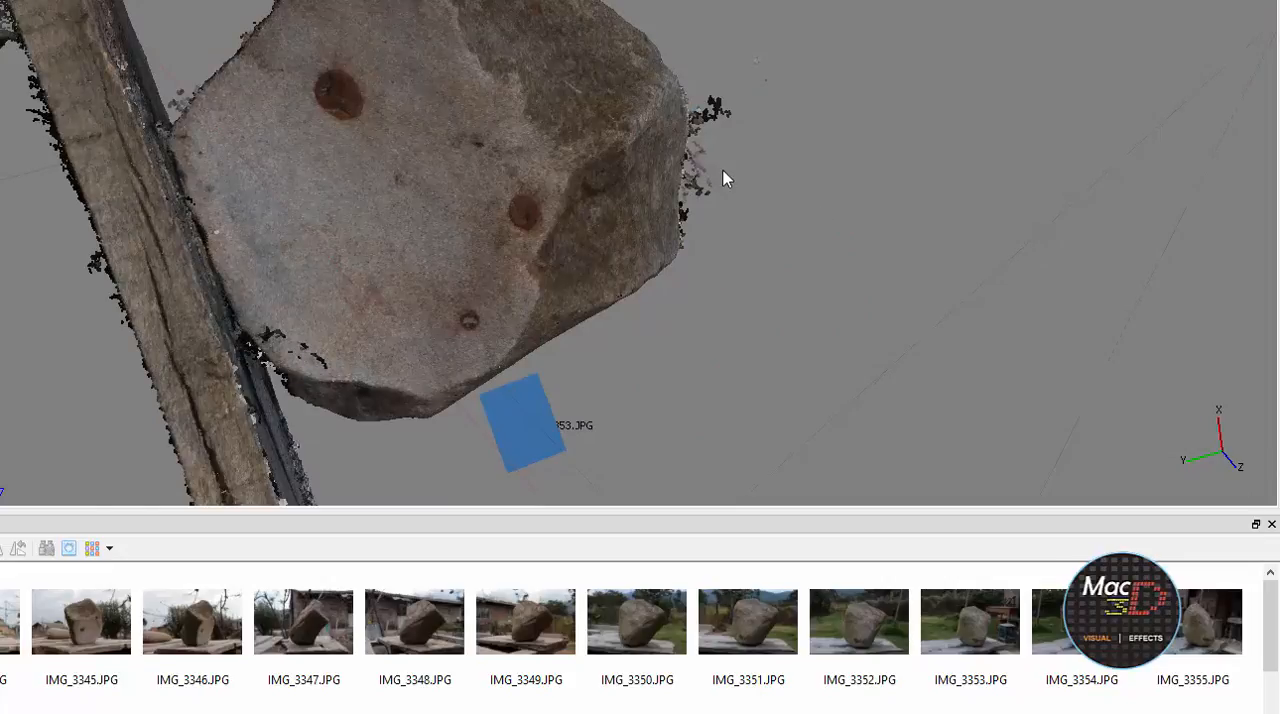
Delete the dark and pale stray points floating off the rock's side edge with the free-form selection
scroll(725, 178, up, 8)
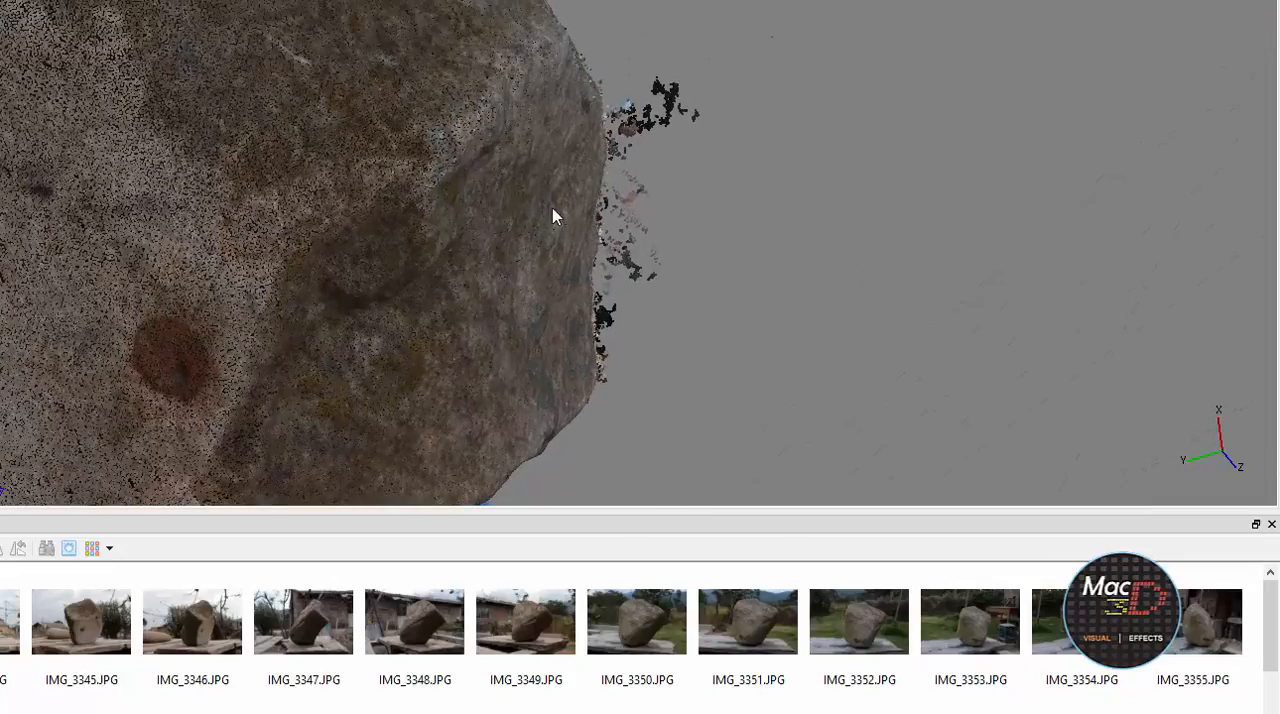
key(space)
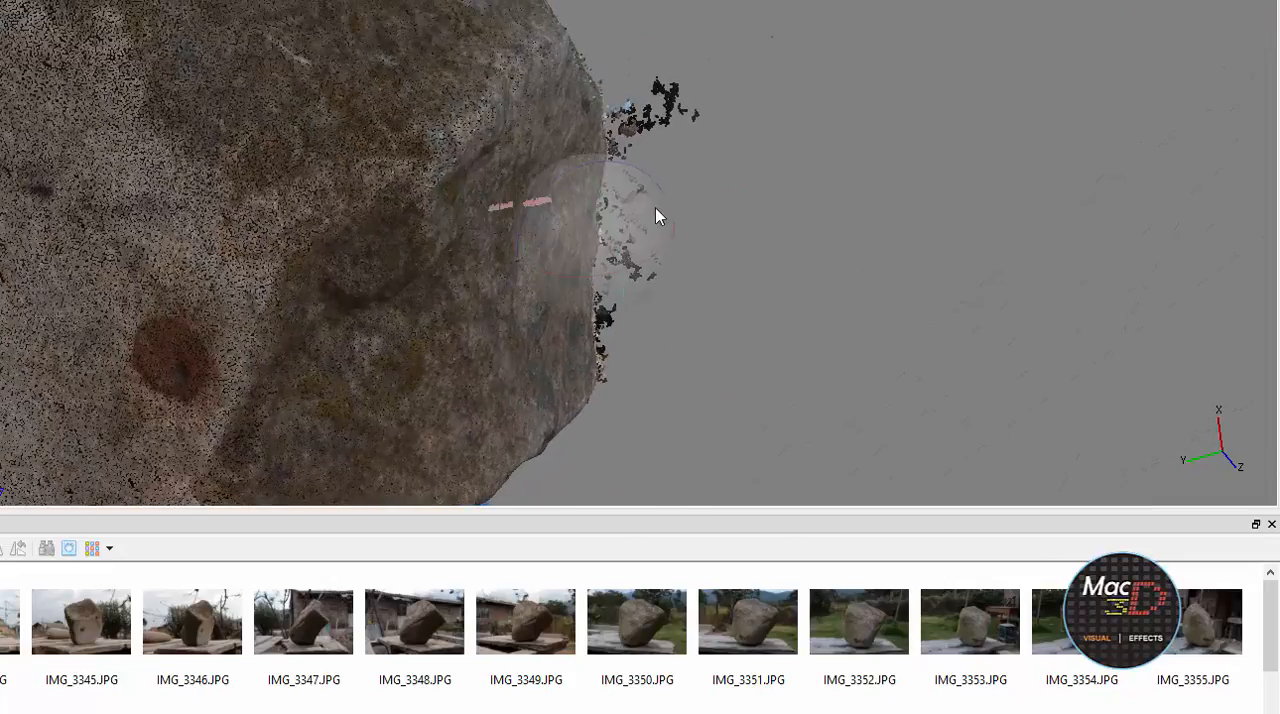
drag(669, 214, 555, 230)
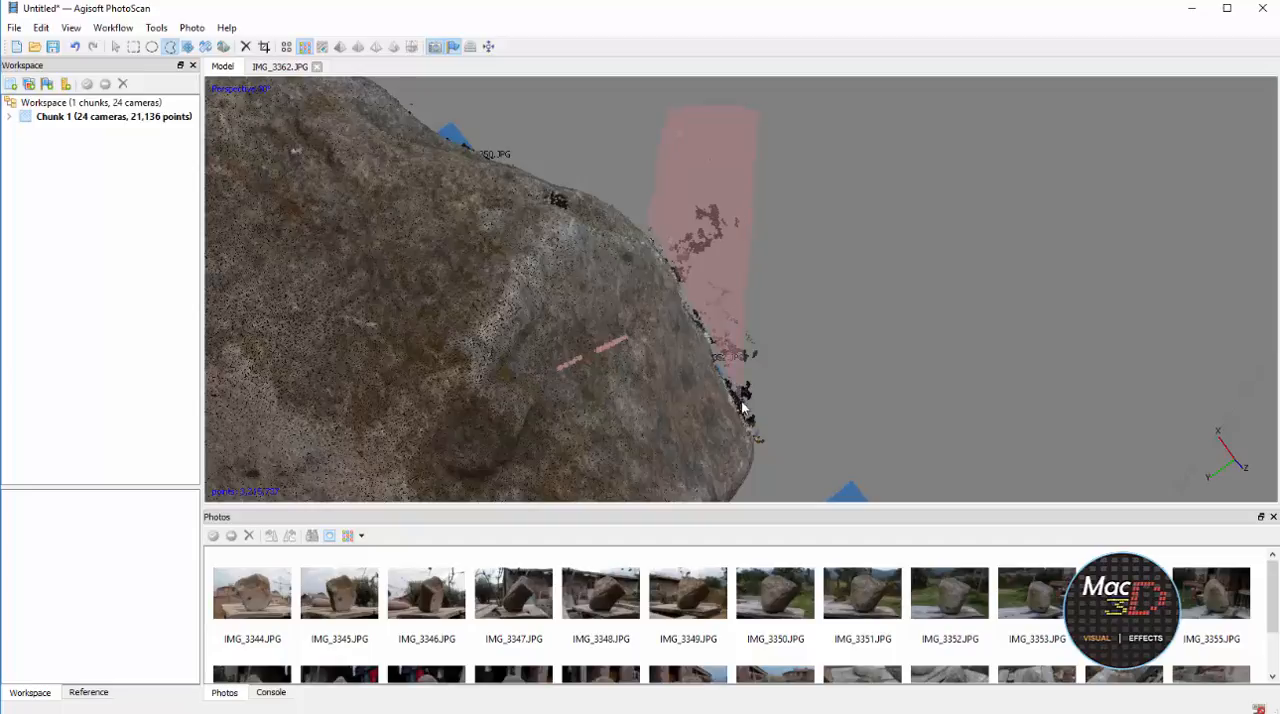
mouse_move(762, 446)
mouse_down()
mouse_move(808, 368)
mouse_move(834, 265)
mouse_up()
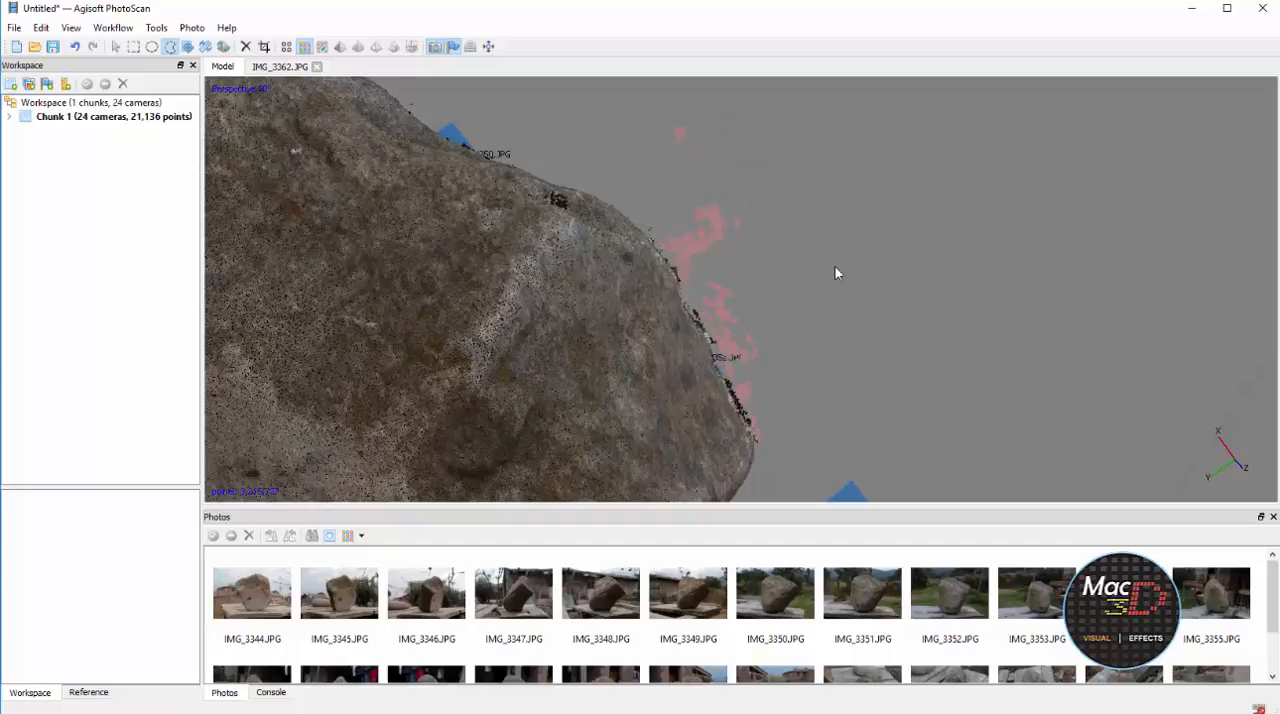
key(Delete)
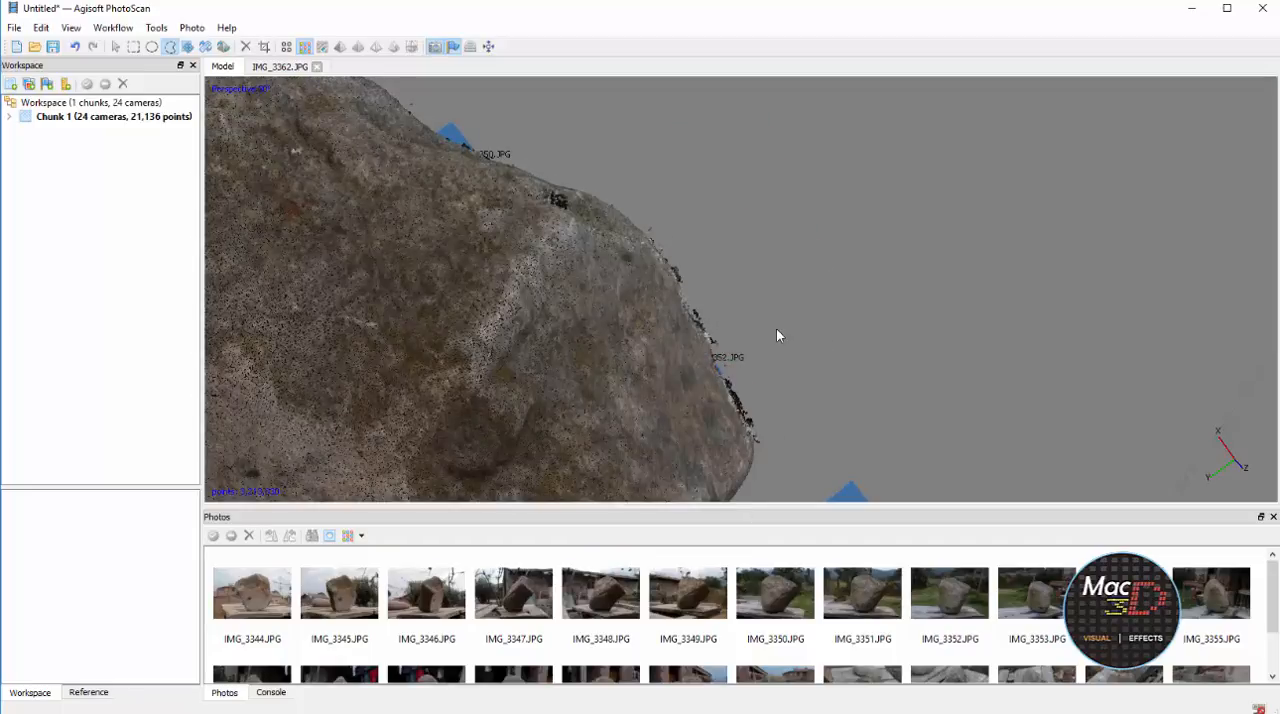
Delete the ragged end of the wooden table beyond the rock from the dense cloud
scroll(701, 346, up, 1)
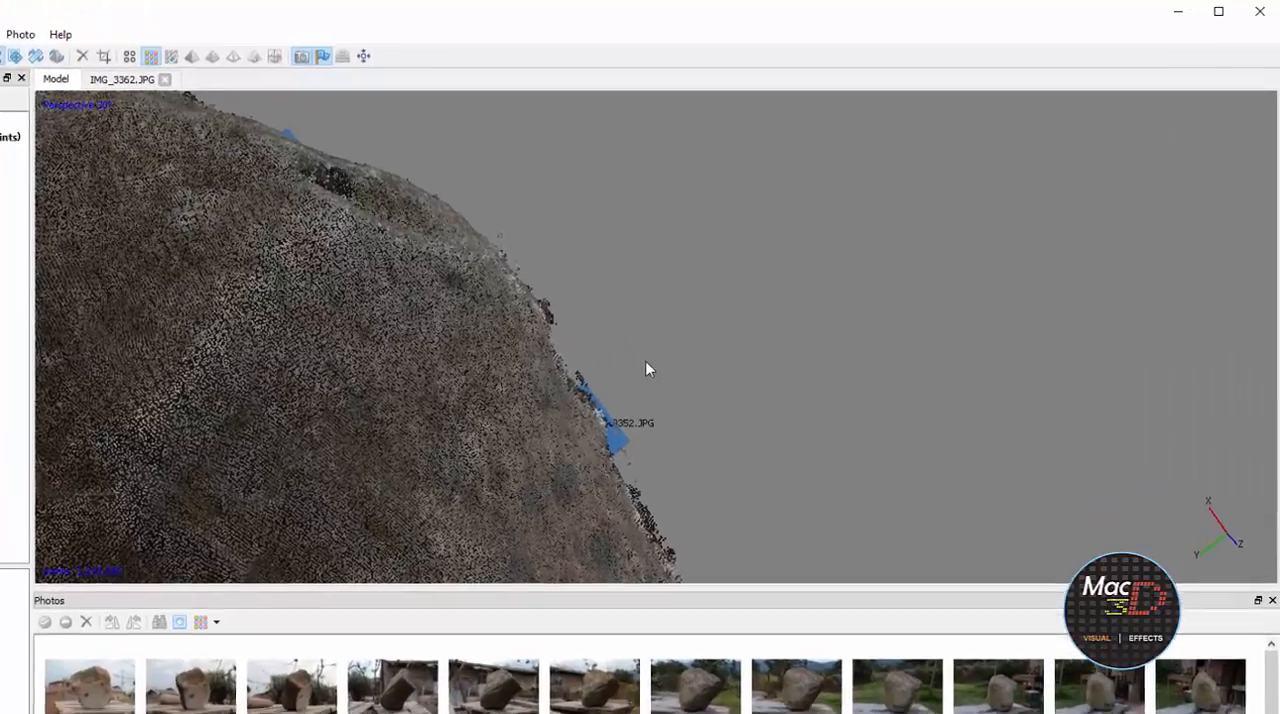
middle_drag(758, 325, 760, 379)
middle_drag(621, 494, 627, 437)
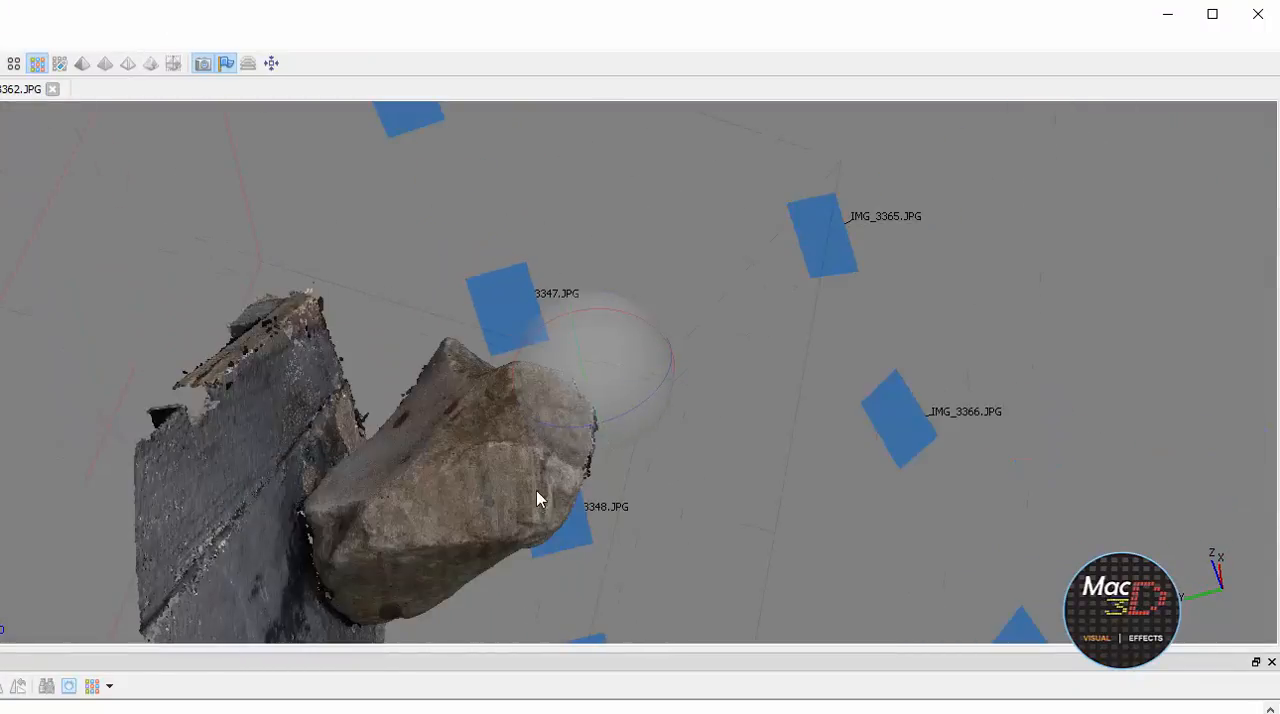
drag(537, 491, 624, 318)
drag(745, 378, 721, 309)
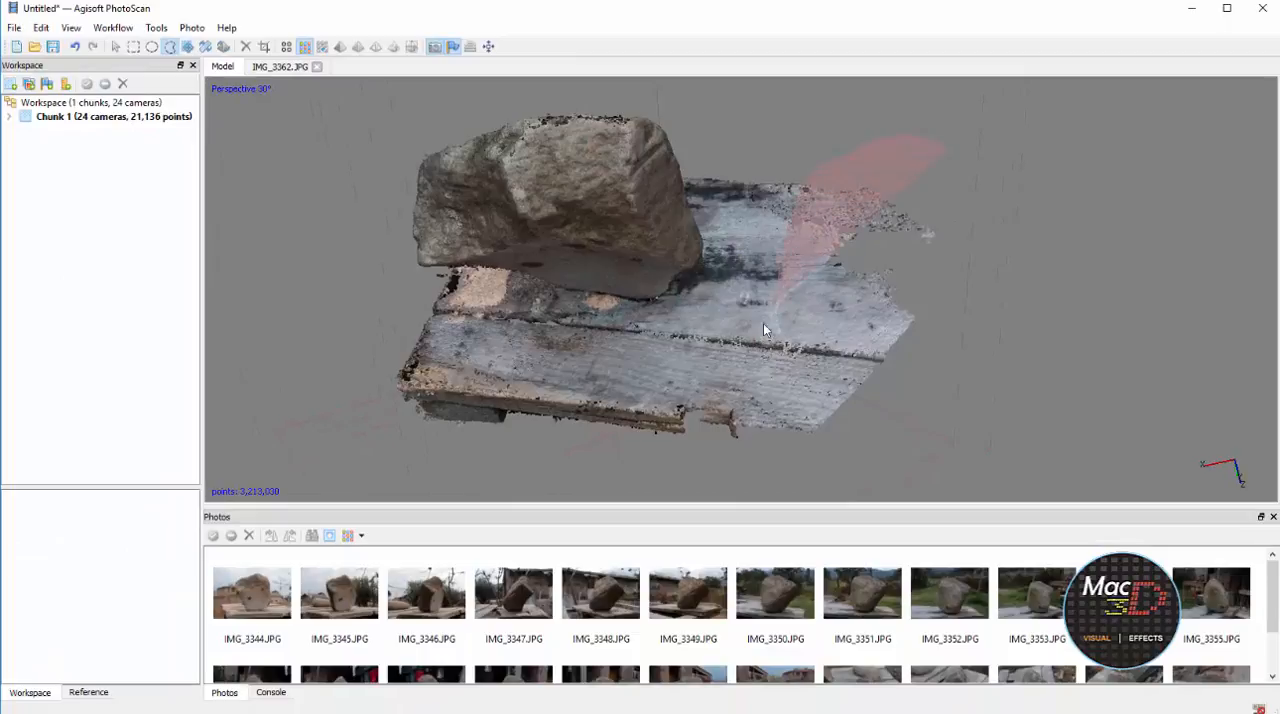
mouse_move(700, 437)
mouse_down()
mouse_move(911, 446)
mouse_move(1037, 252)
mouse_up()
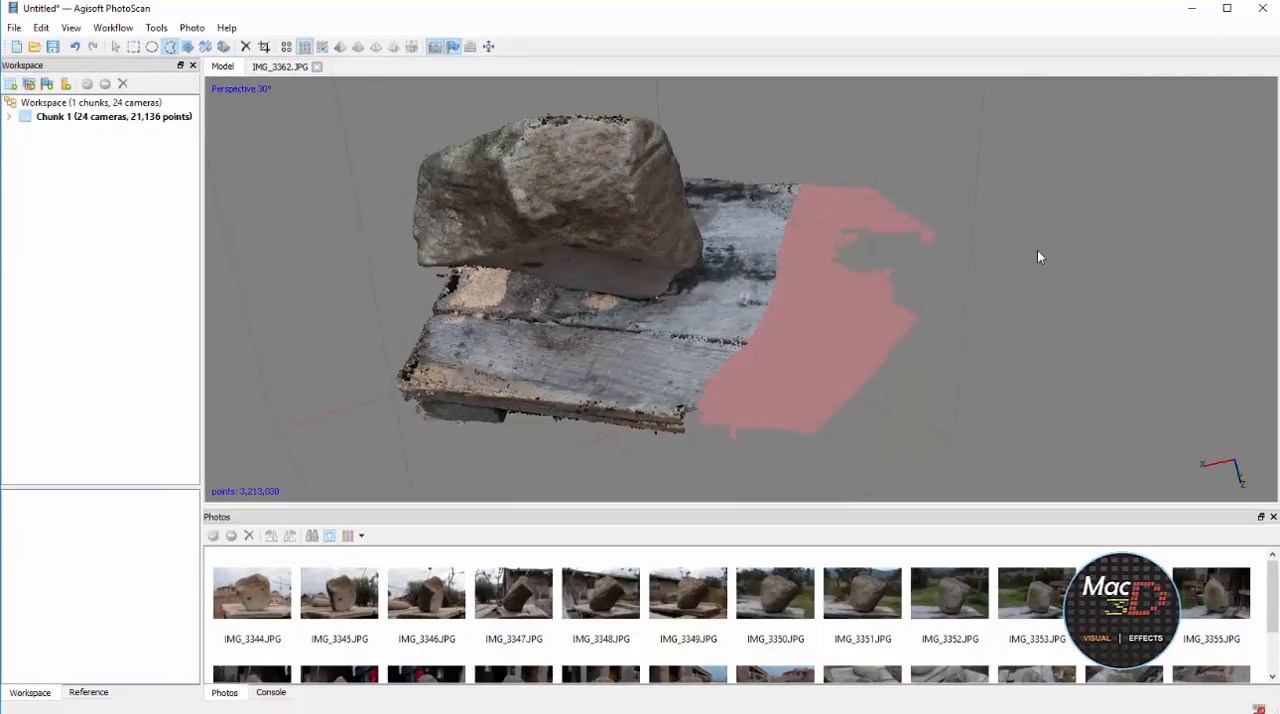
key(Delete)
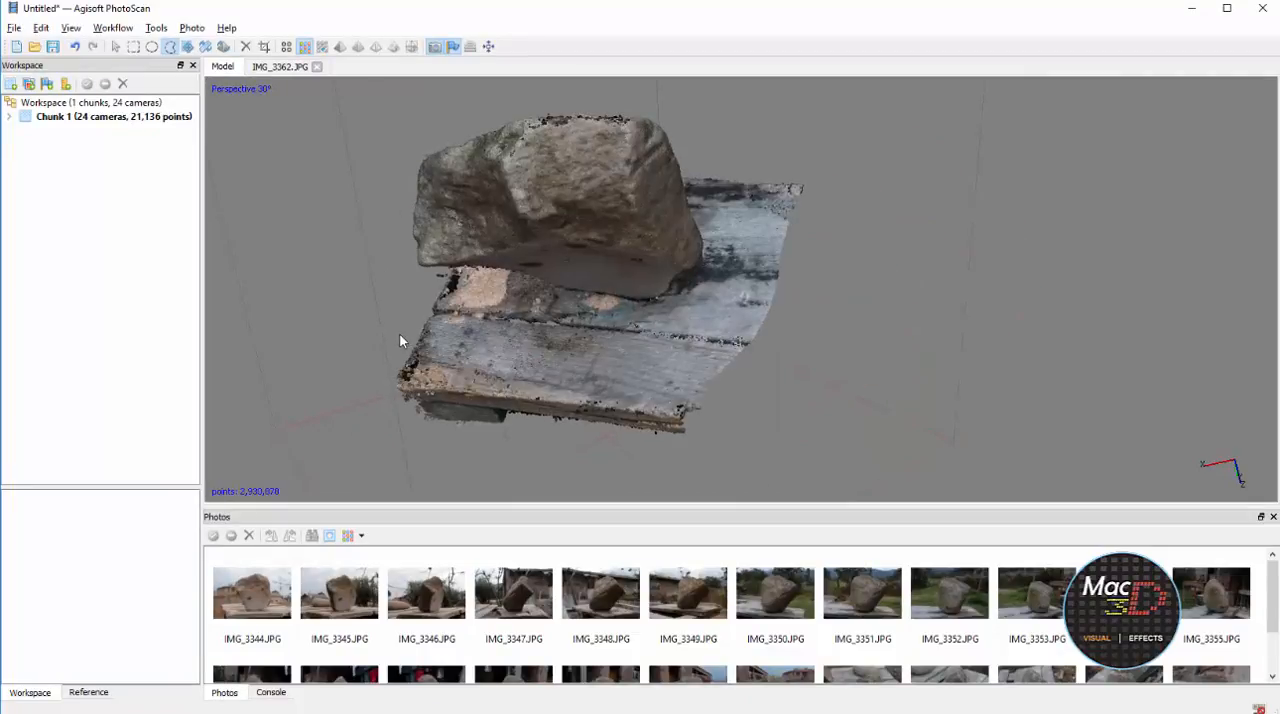
Delete the separate grey plank piece protruding below the table's edge
key(v)
drag(407, 325, 792, 232)
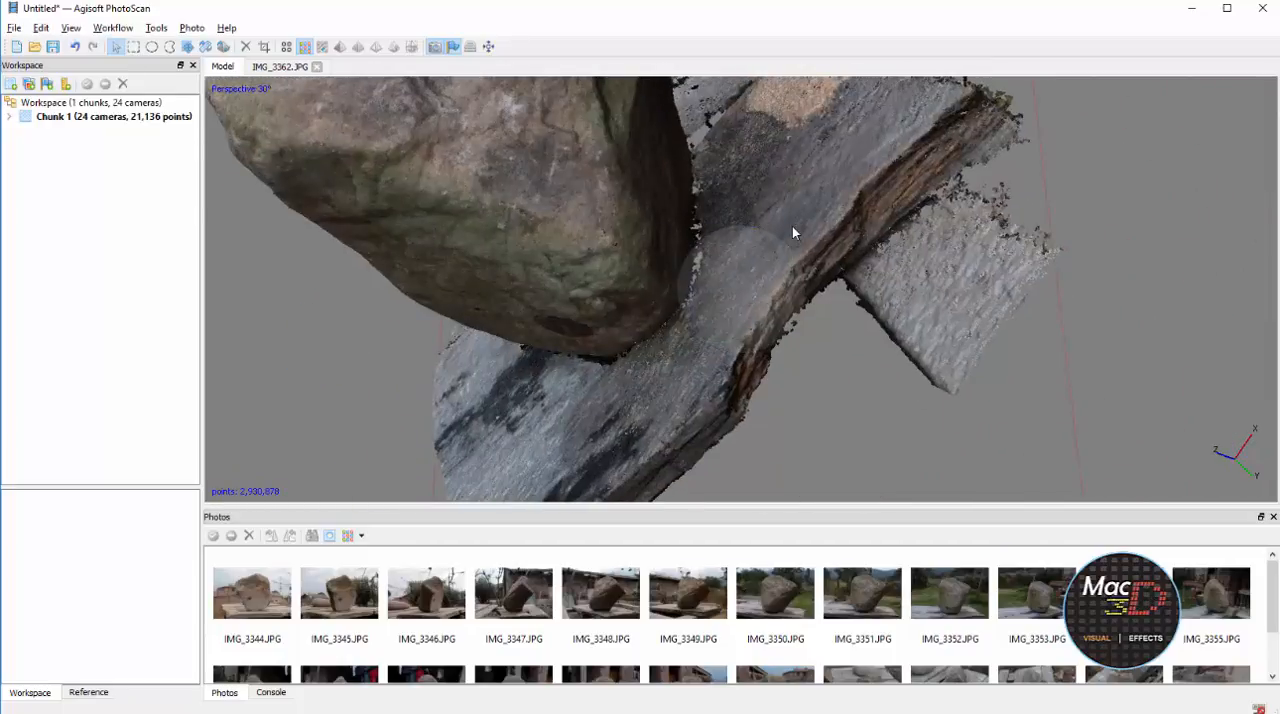
key(space)
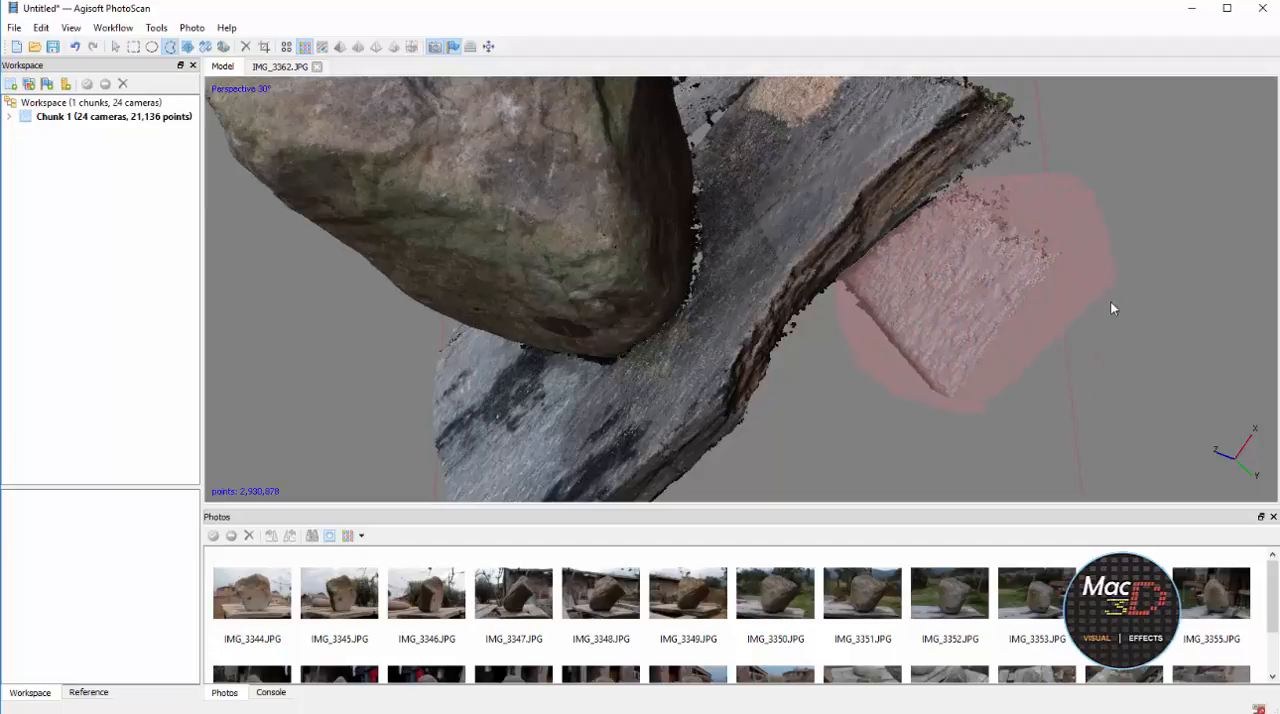
key(Delete)
Inspect the rock's underside and table edges, and delete the small stray cluster above the table's far corner
scroll(1108, 290, down, 6)
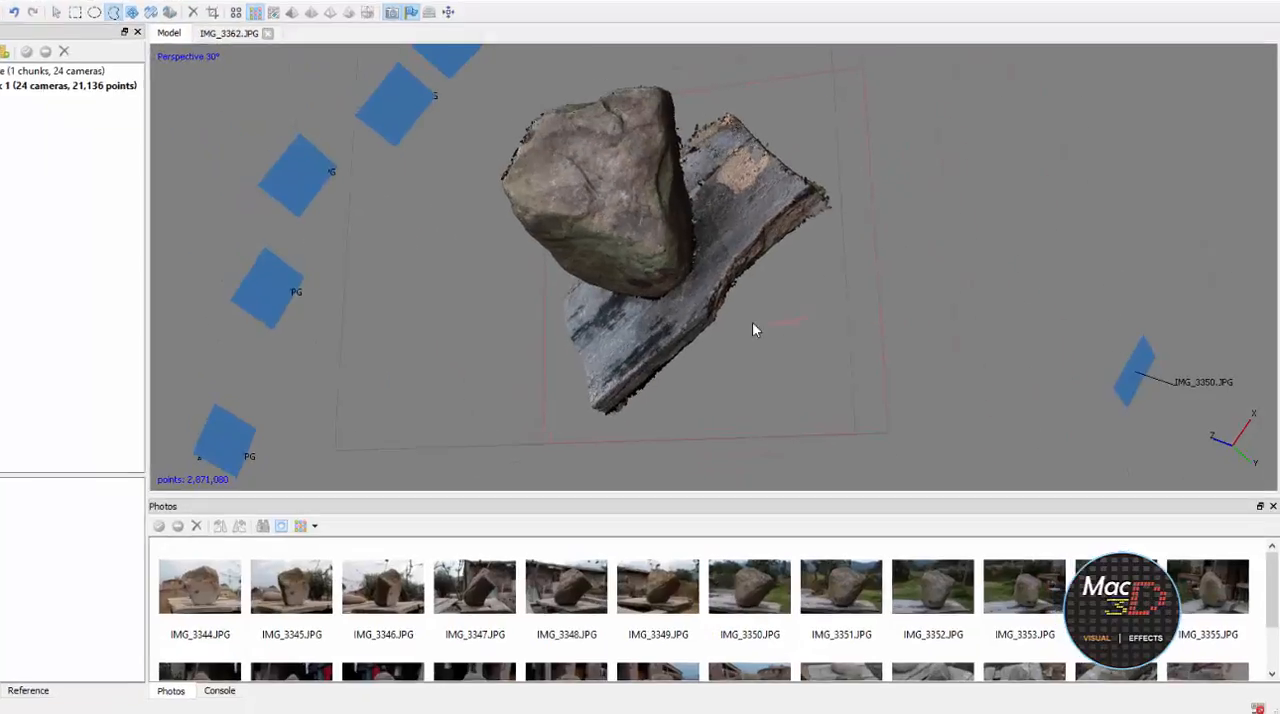
key(space)
drag(794, 339, 769, 302)
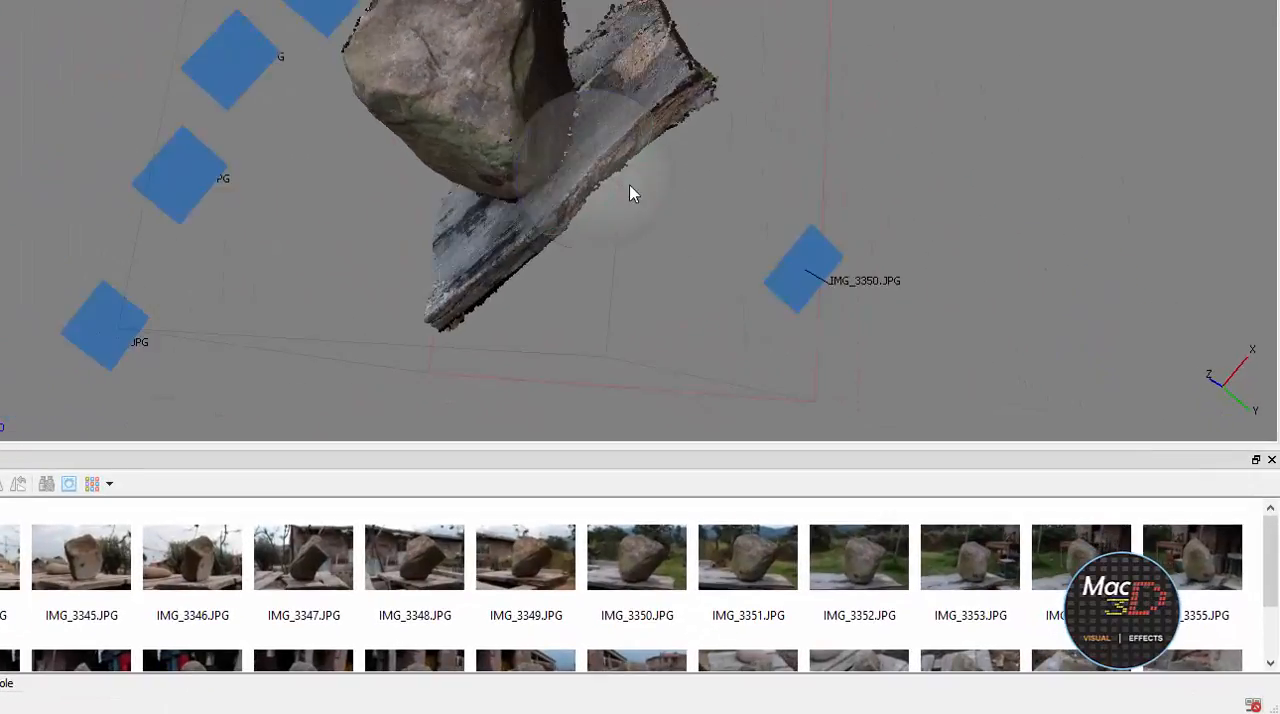
drag(630, 193, 516, 264)
scroll(516, 264, up, 10)
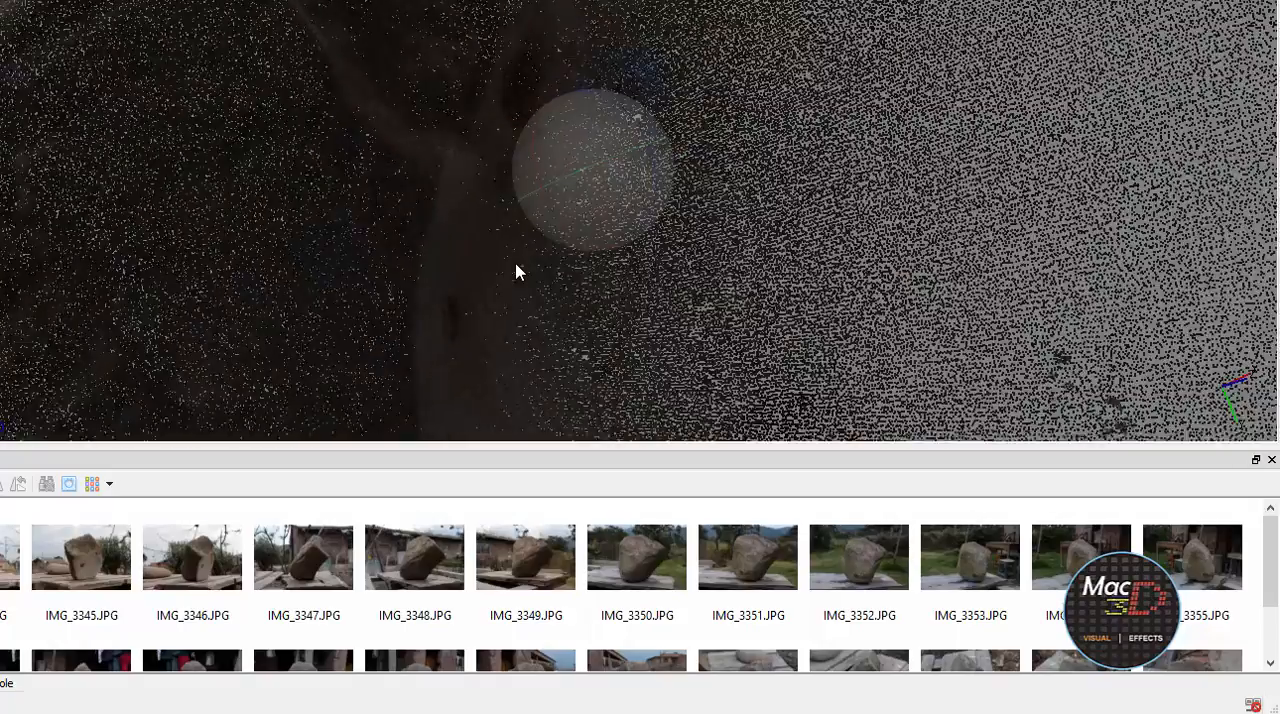
scroll(516, 264, up, 8)
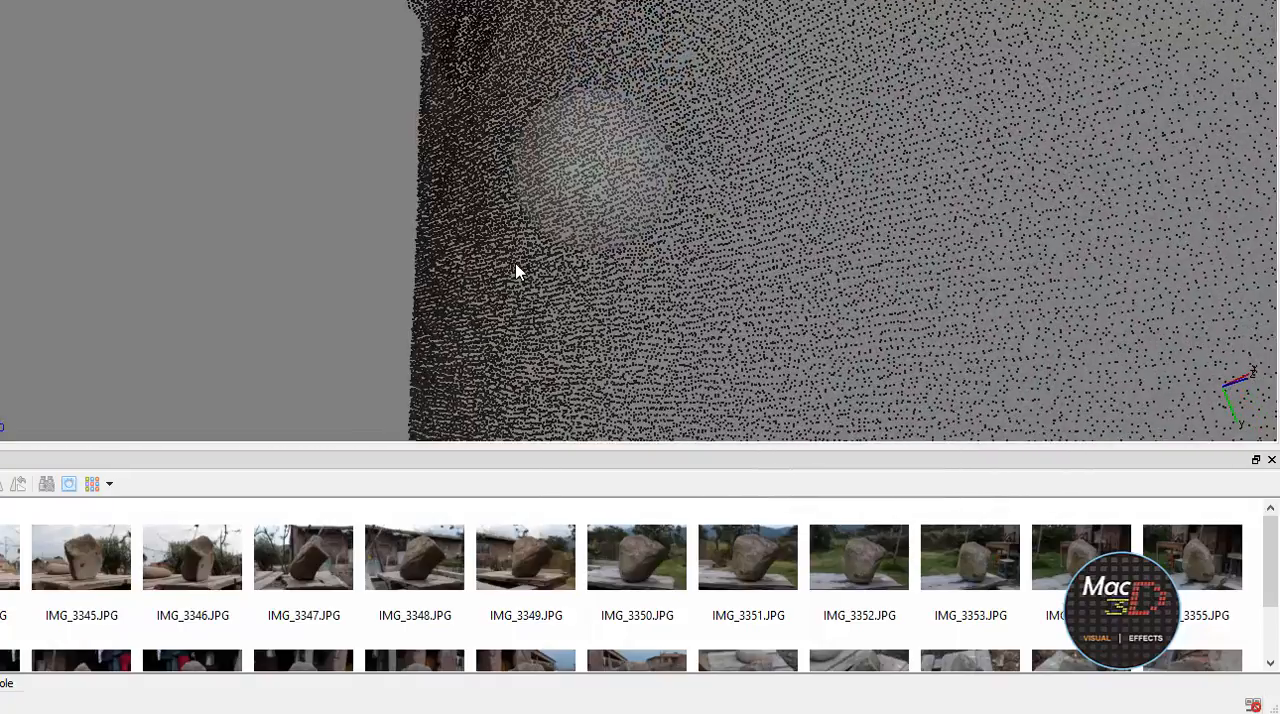
scroll(516, 271, down, 15)
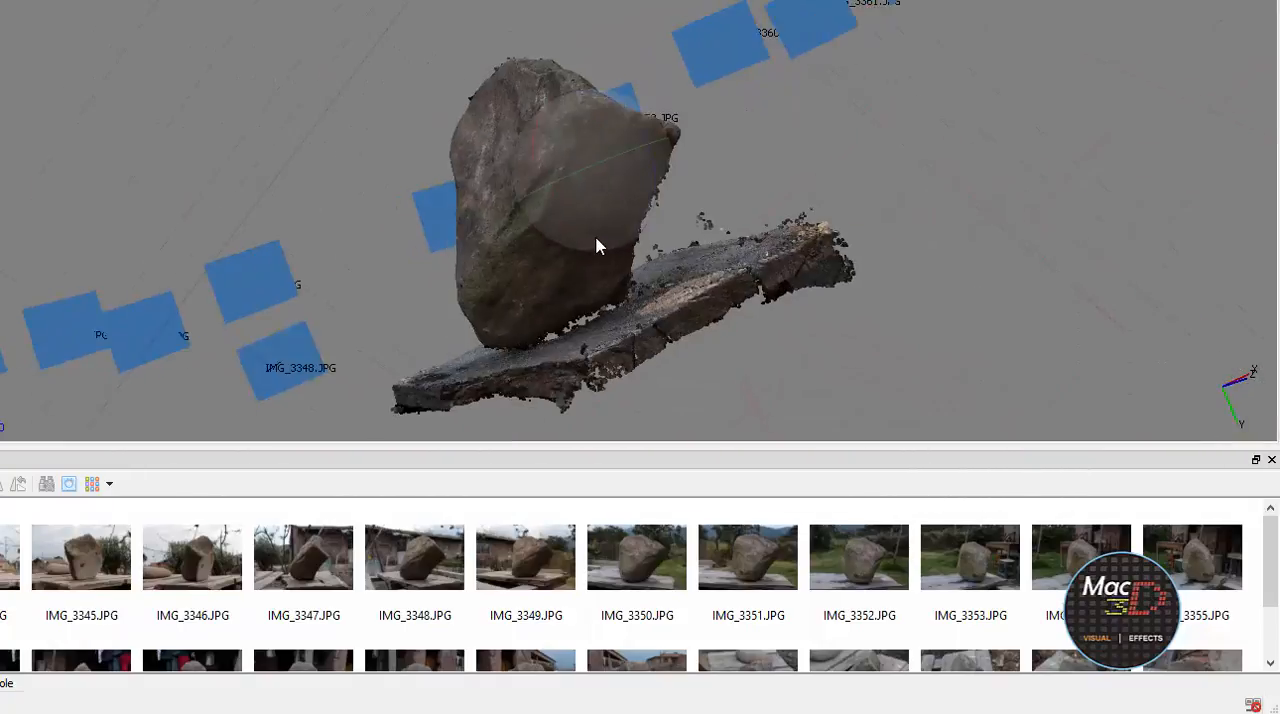
drag(729, 166, 680, 183)
scroll(805, 267, up, 5)
drag(769, 191, 808, 270)
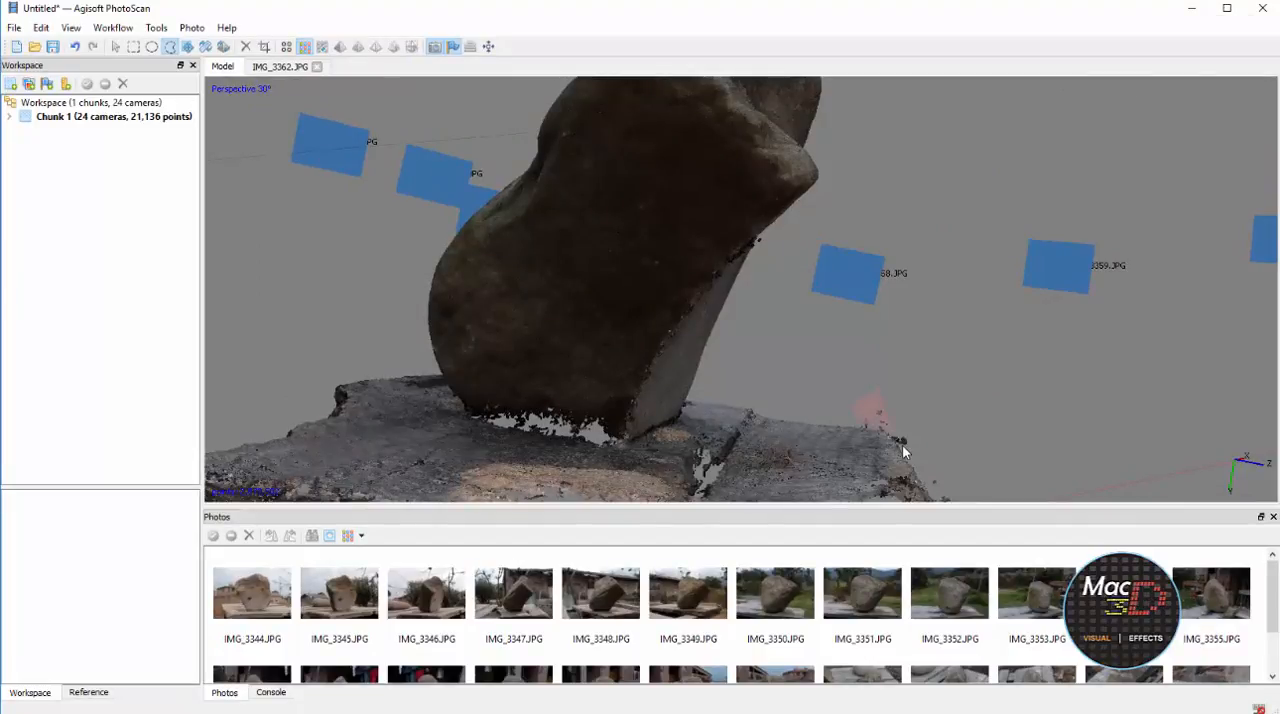
drag(938, 427, 771, 328)
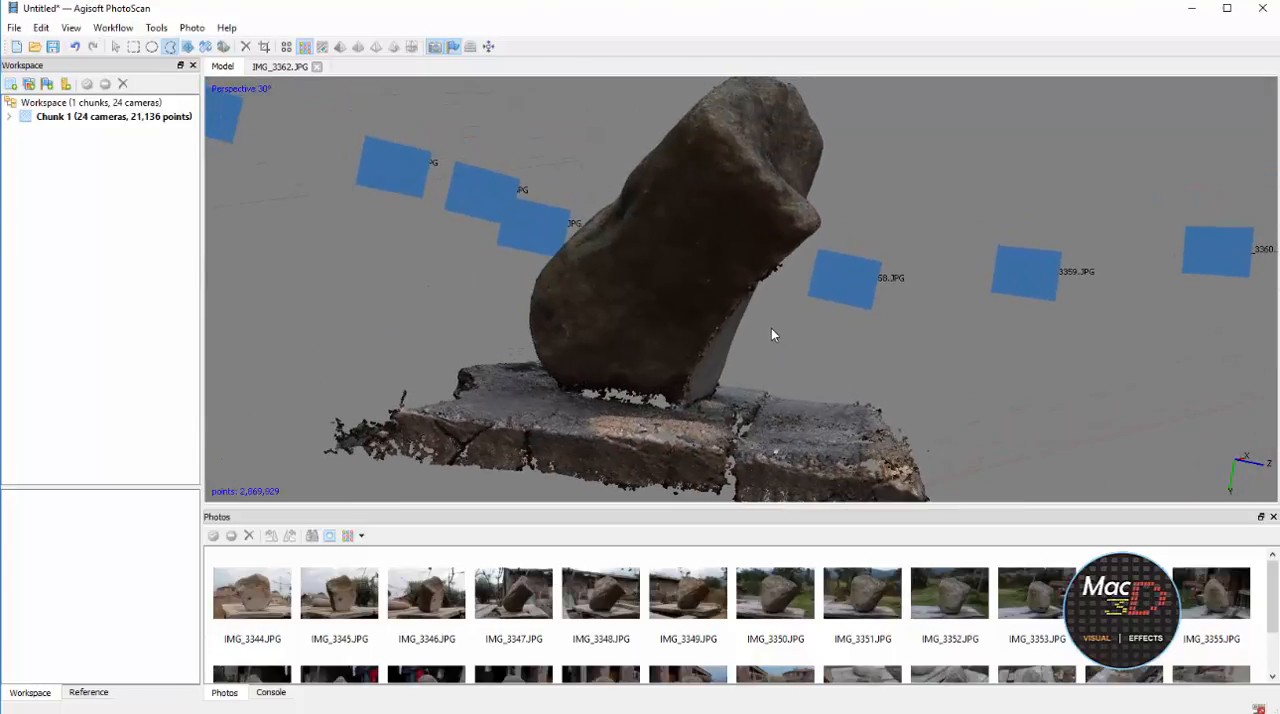
Build a mesh from the dense cloud with Arbitrary surface type and Medium face count
click(113, 27)
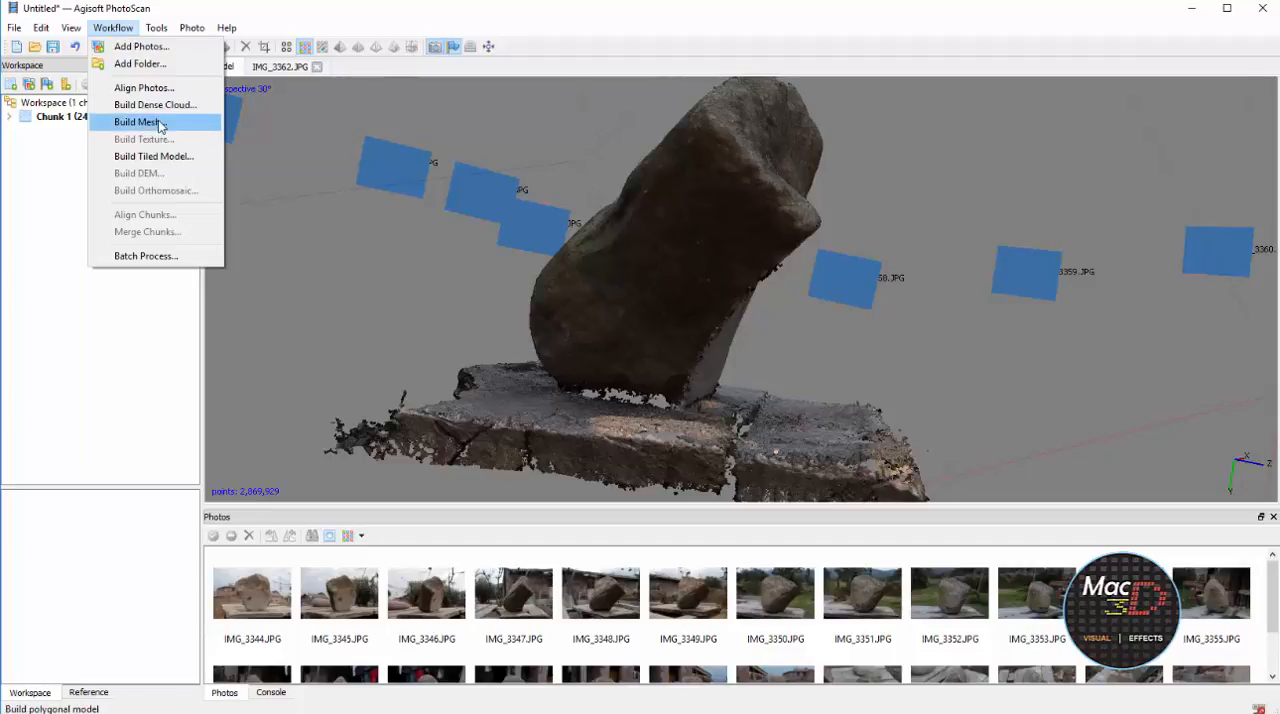
click(137, 122)
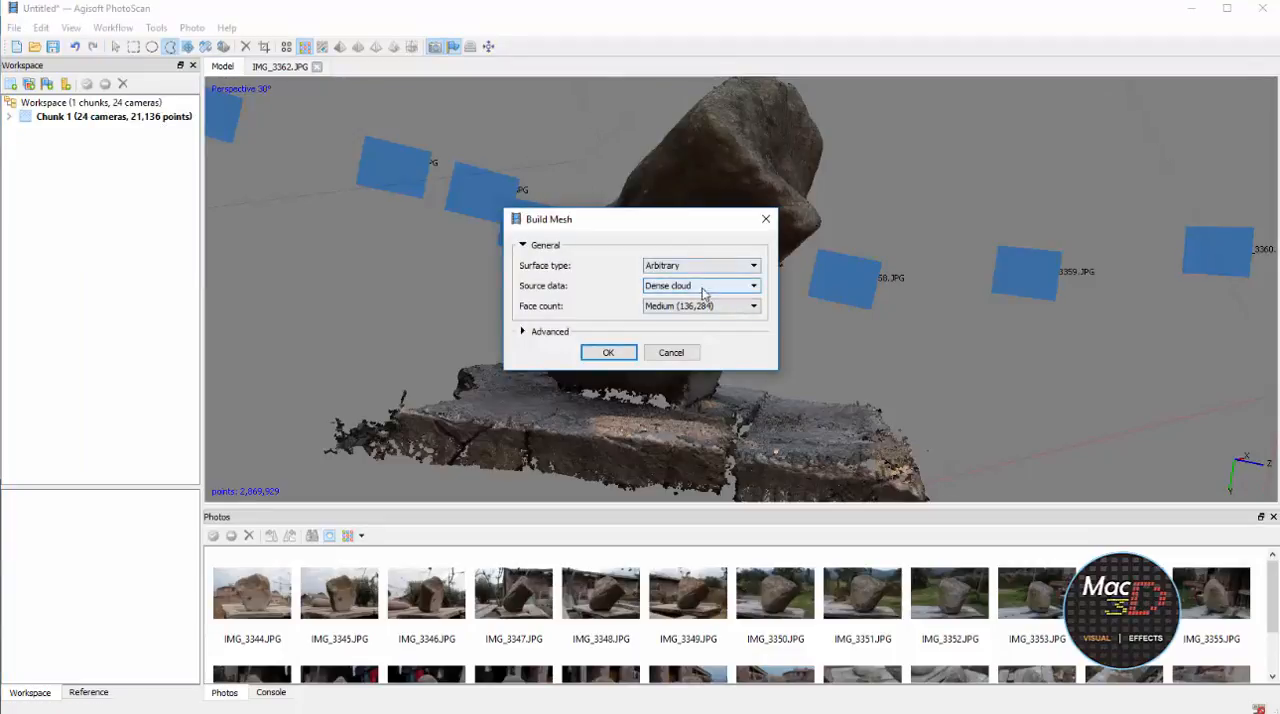
key(Return)
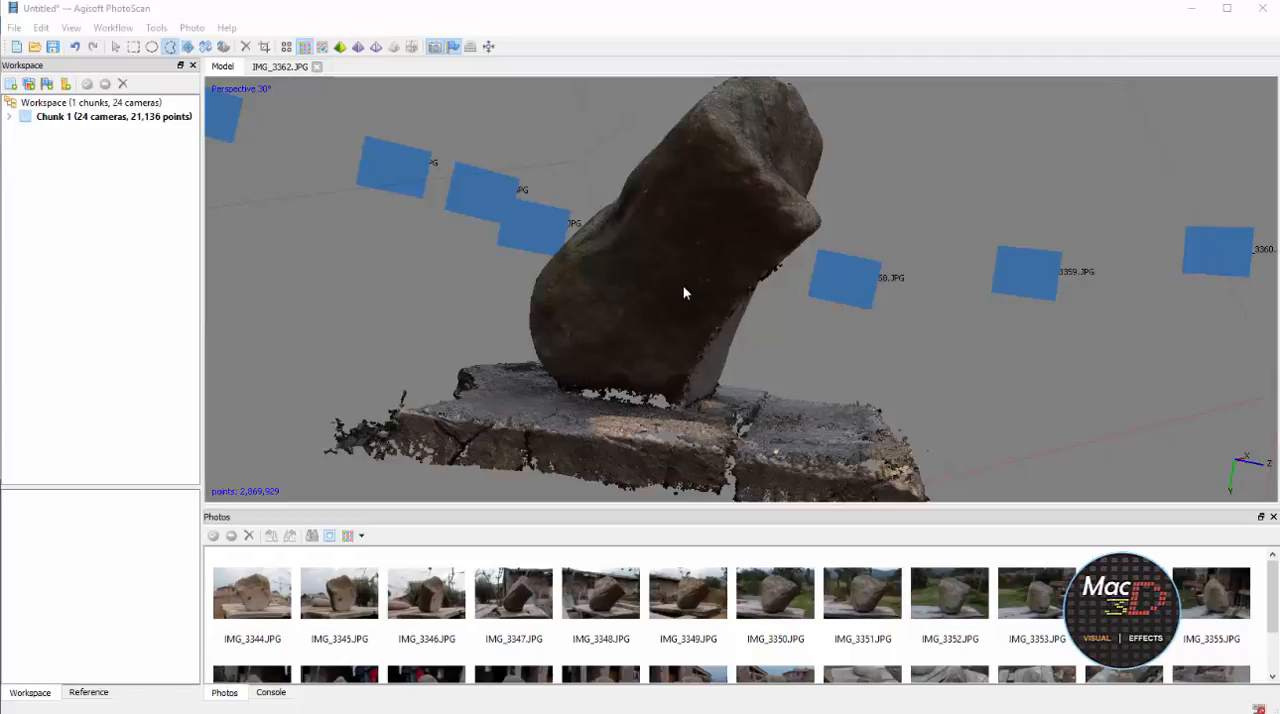
Display the mesh in shaded mode and examine the rock and table surfaces from several angles
click(340, 47)
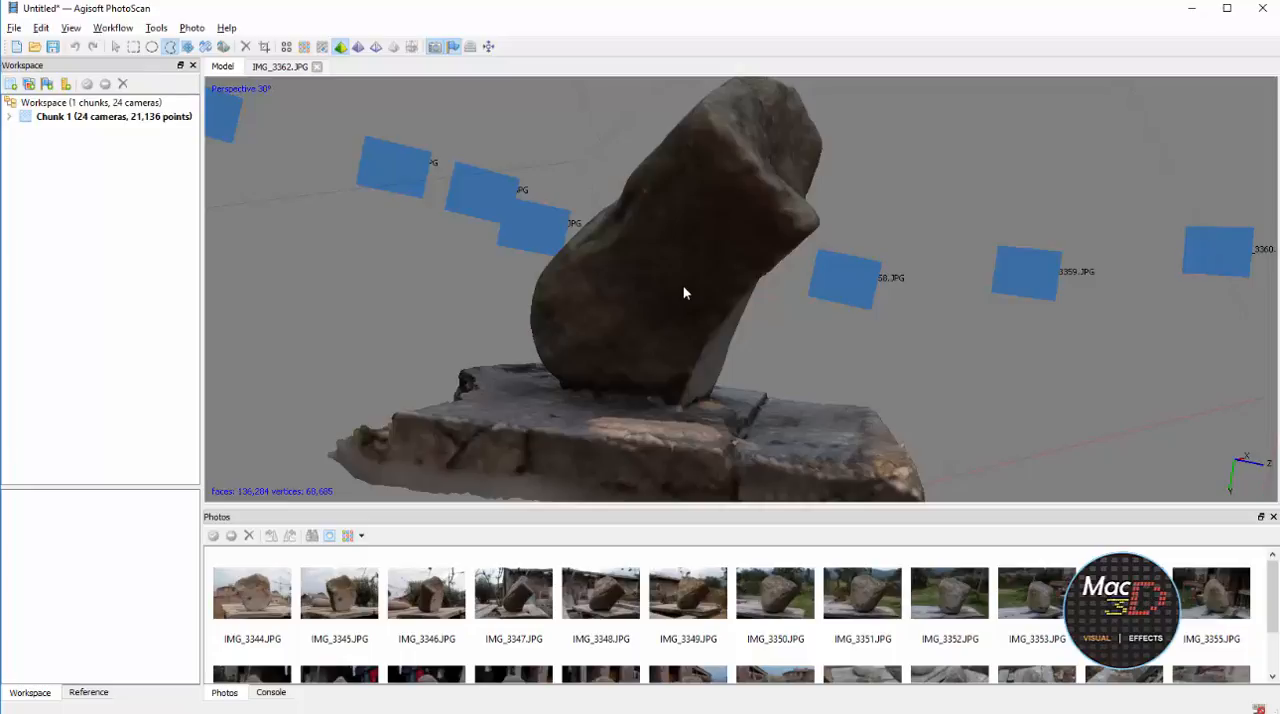
click(684, 293)
click(684, 293)
key(space)
drag(684, 293, 684, 288)
scroll(684, 287, up, 4)
scroll(684, 293, down, 2)
Display the mesh in solid mode and examine the geometric detail of the rock up close and from around
click(358, 47)
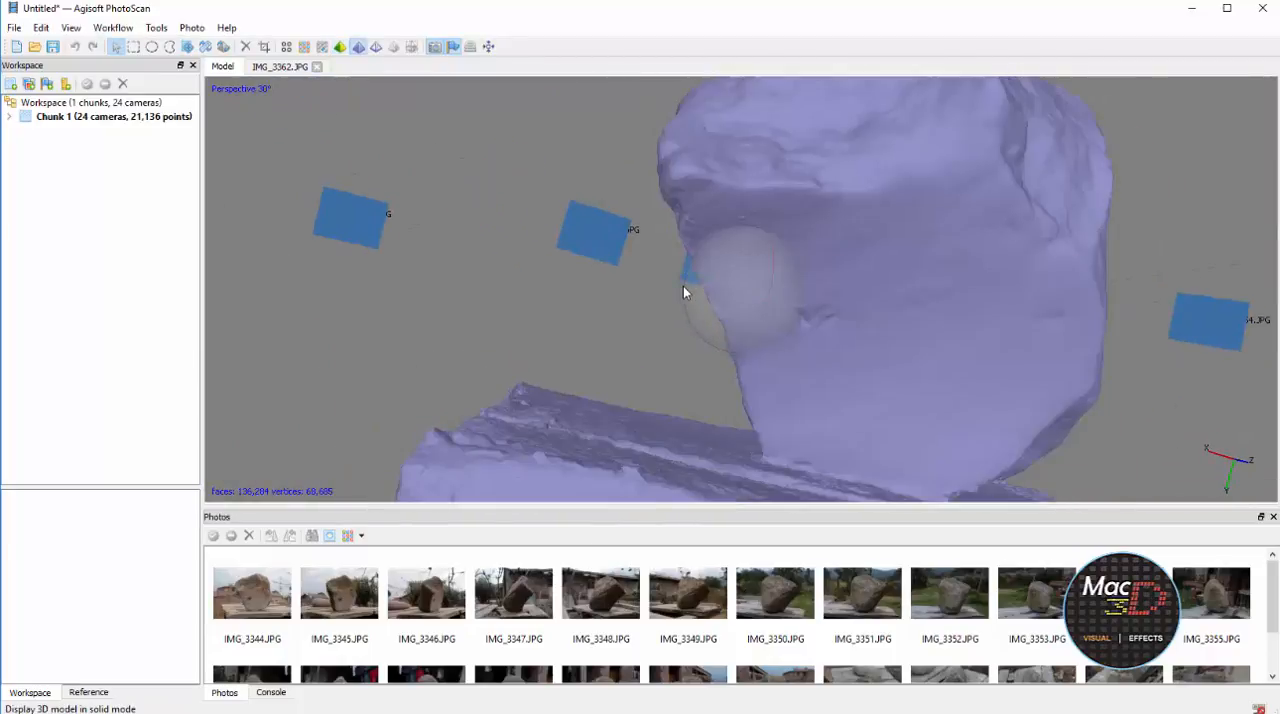
scroll(684, 293, up, 3)
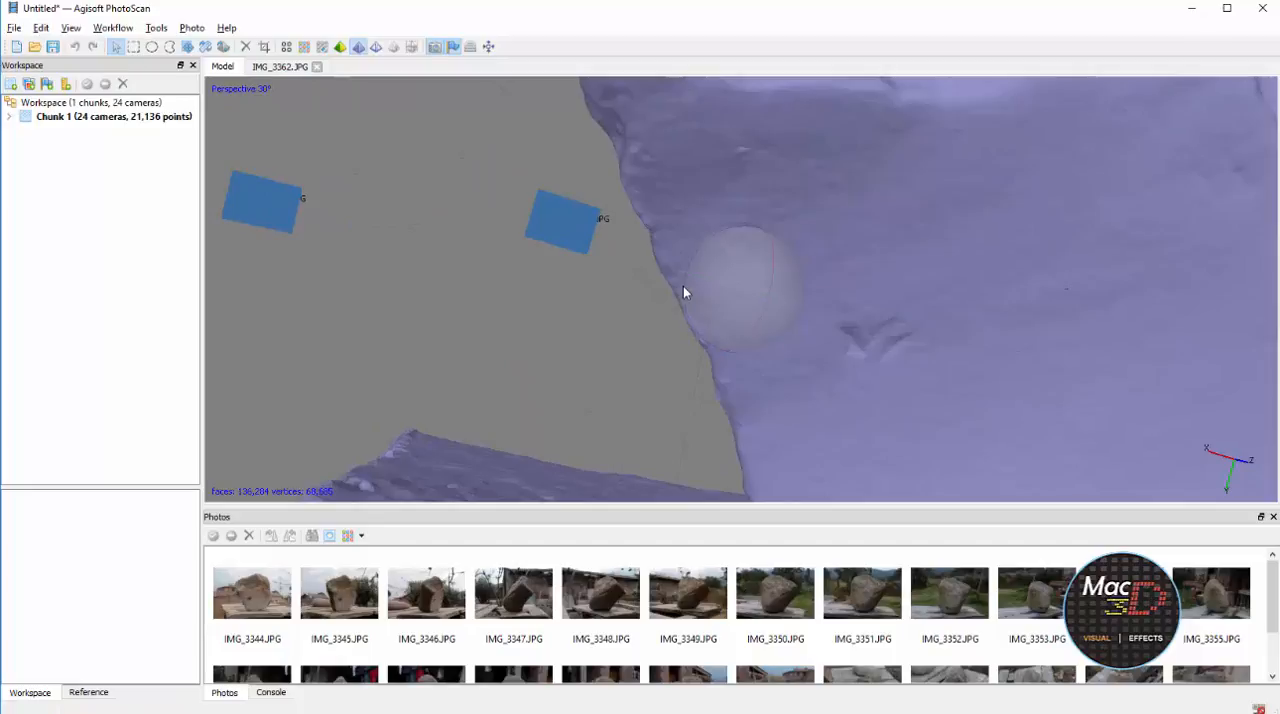
drag(684, 288, 684, 292)
scroll(684, 292, down, 5)
scroll(684, 292, up, 3)
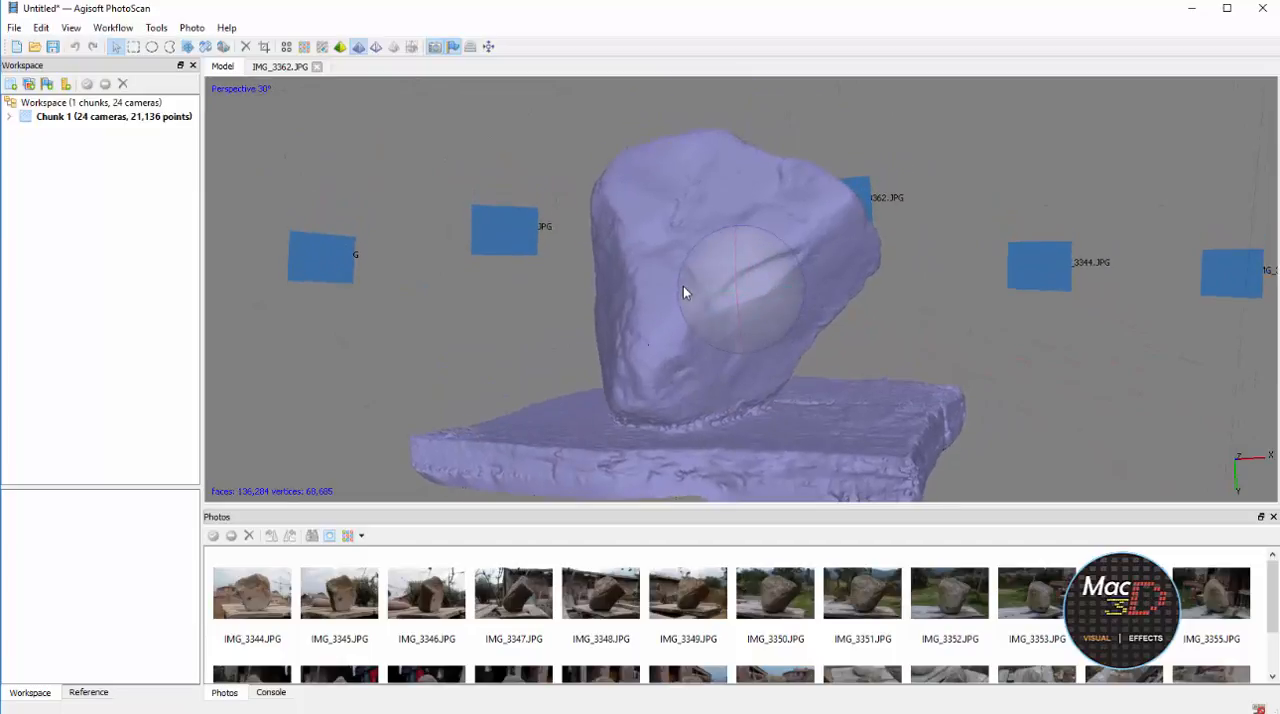
Switch the mesh back to shaded display and examine the rock's colours up close
click(340, 47)
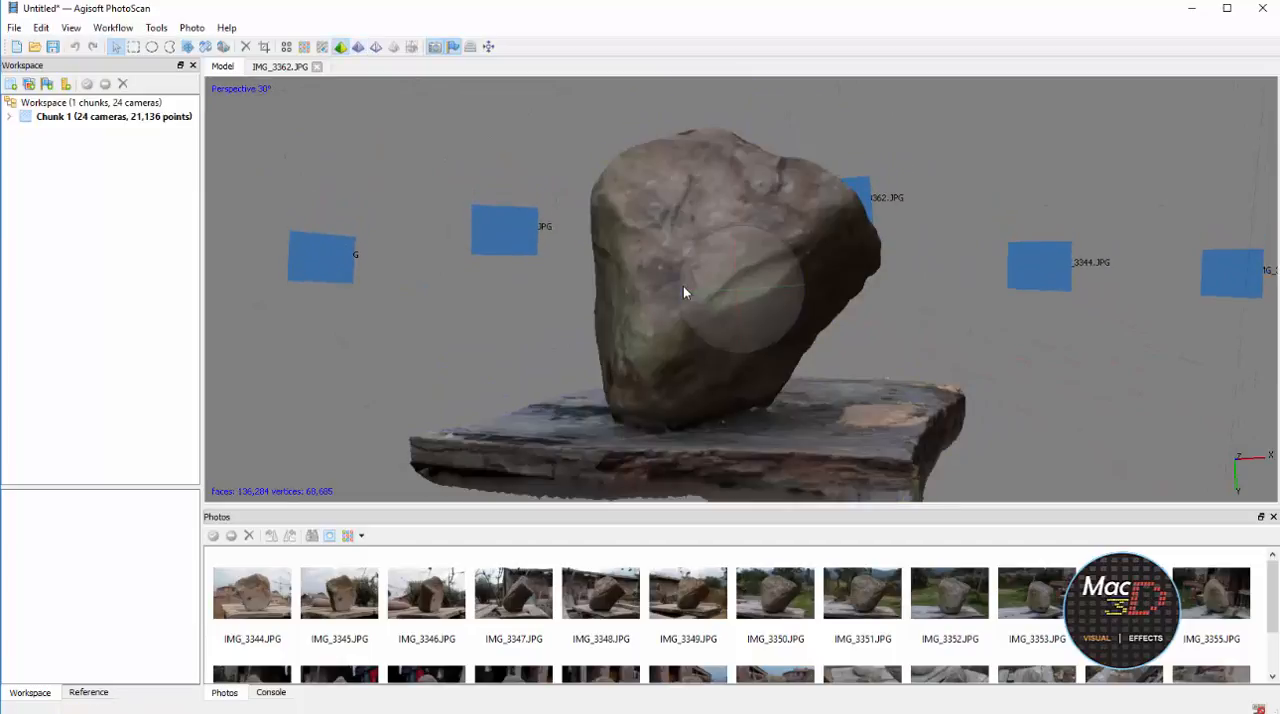
scroll(684, 292, up, 5)
drag(684, 292, 684, 292)
scroll(684, 292, down, 5)
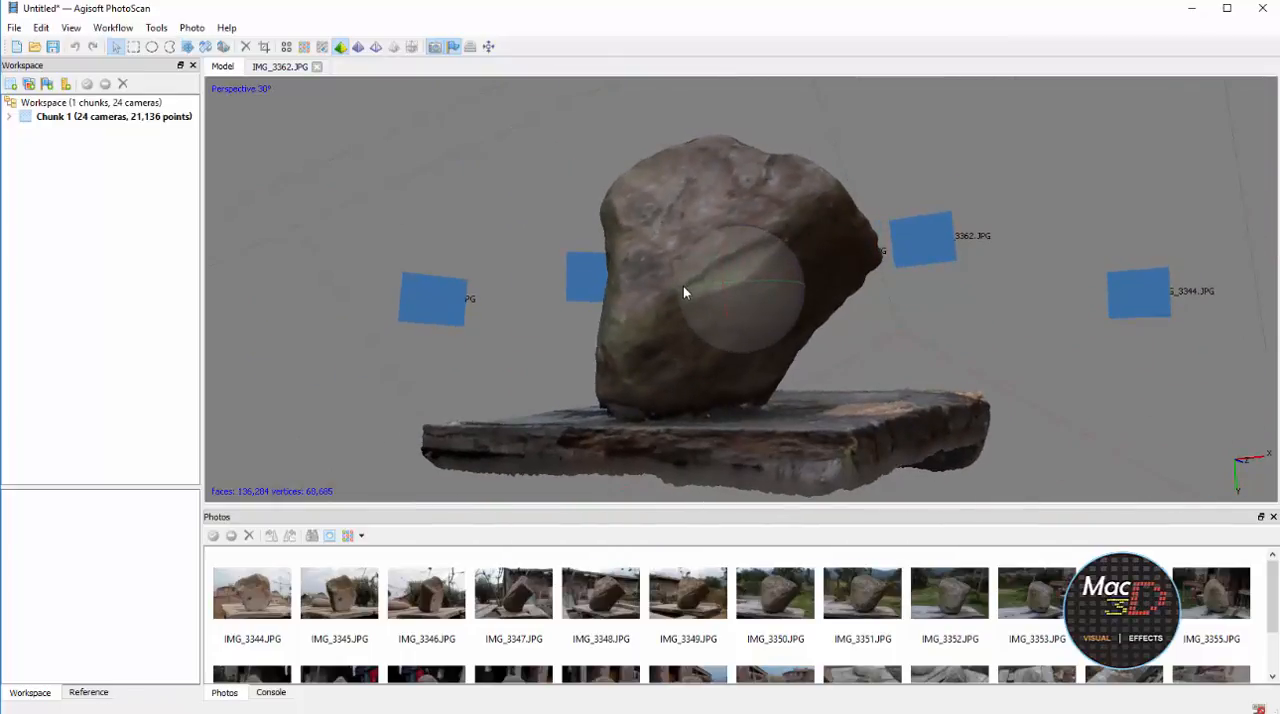
Build the model's texture with Generic mapping, Mosaic blending and a size/count of 4096 x 1
key(alt+w)
key(Down)
key(Down)
key(Down)
key(Down)
key(Down)
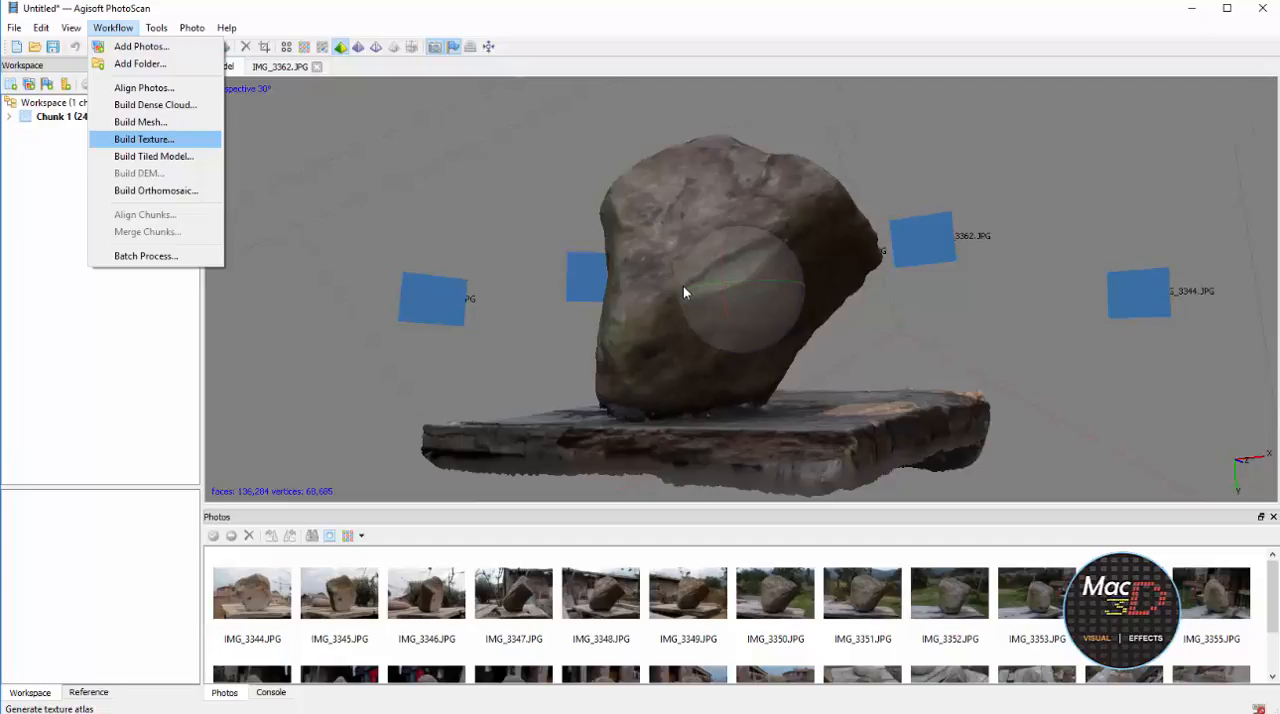
key(Return)
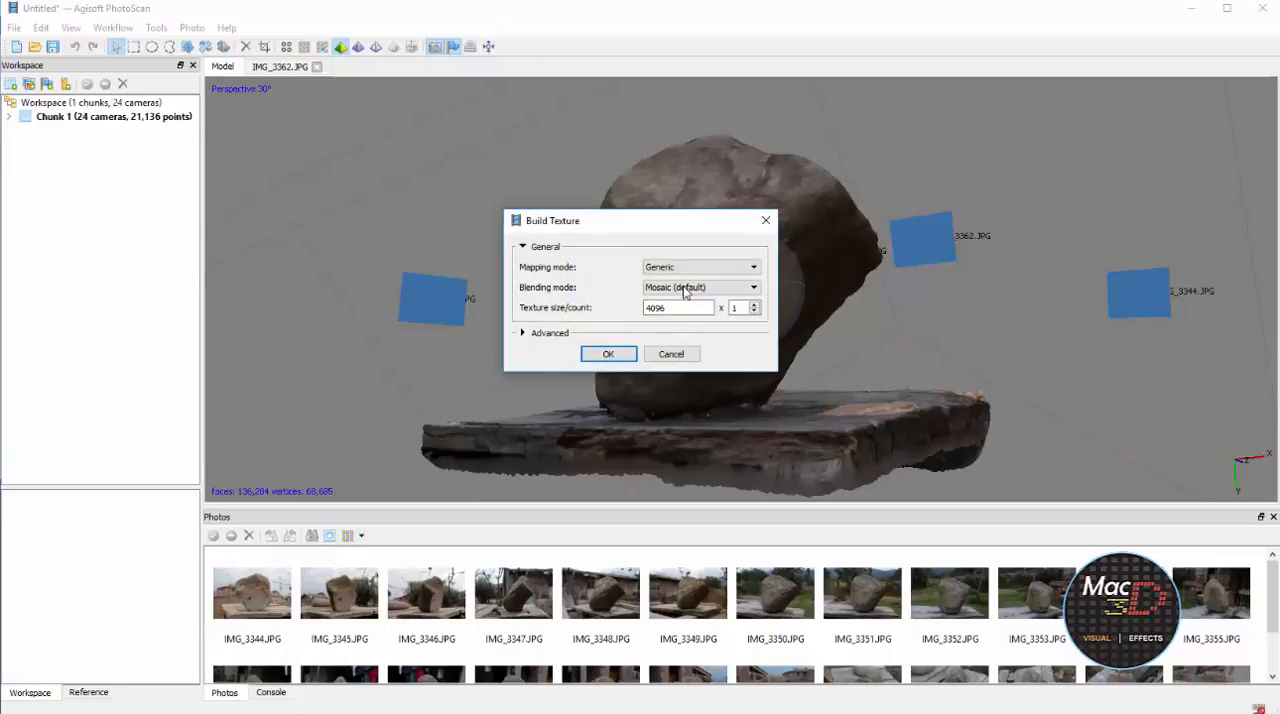
key(Tab)
key(Tab)
key(Return)
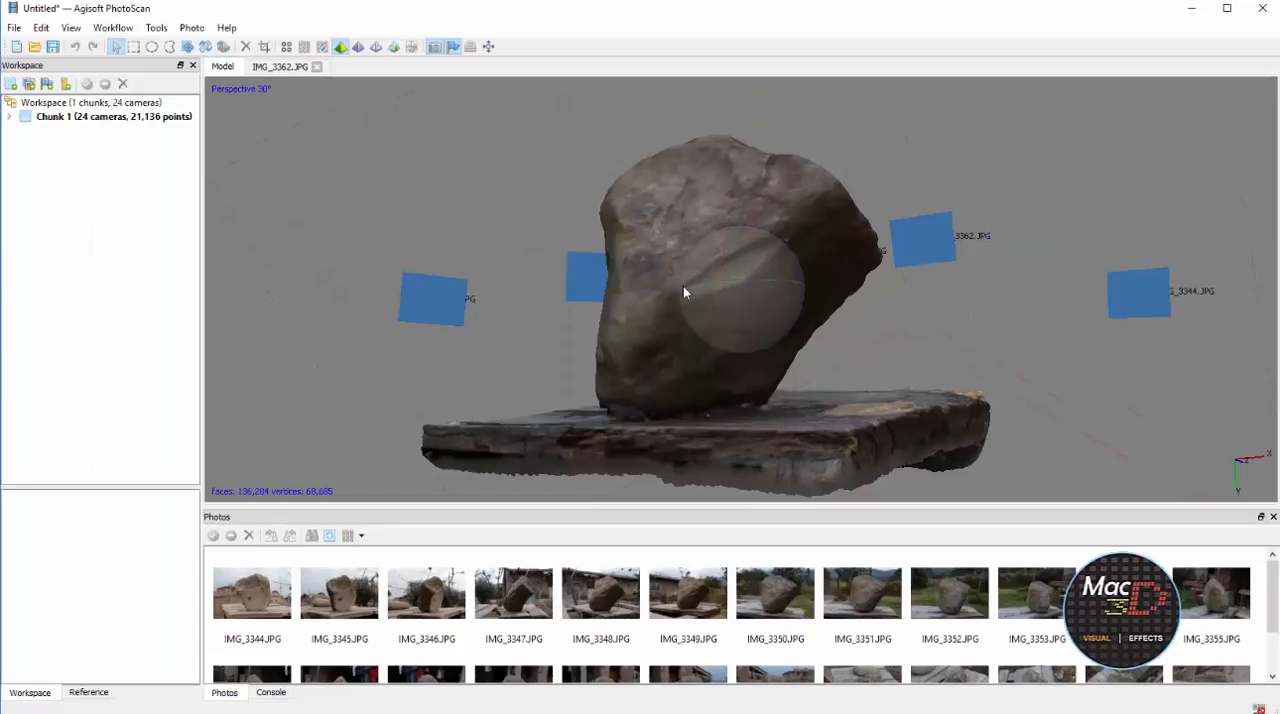
Export the model's texture as a JPEG named roca in the FOTOGRAMETRIA folder on the DESIGN (E:) drive
key(alt+w)
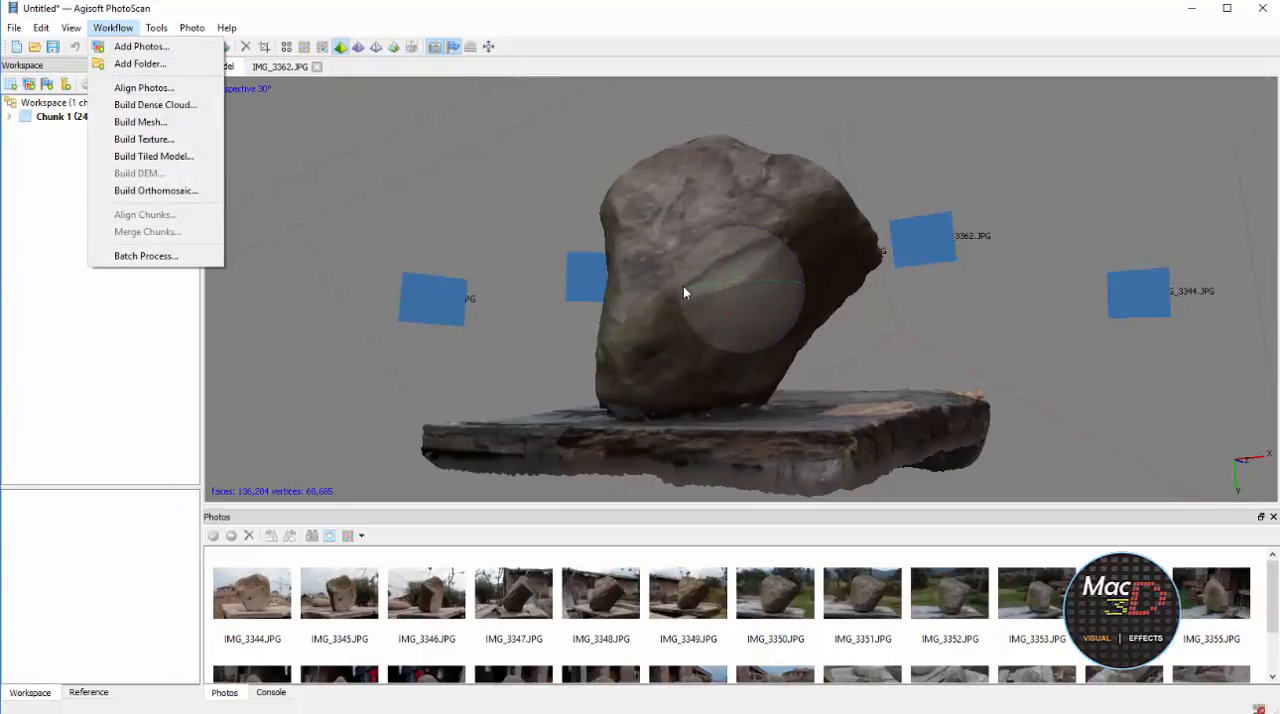
key(Right)
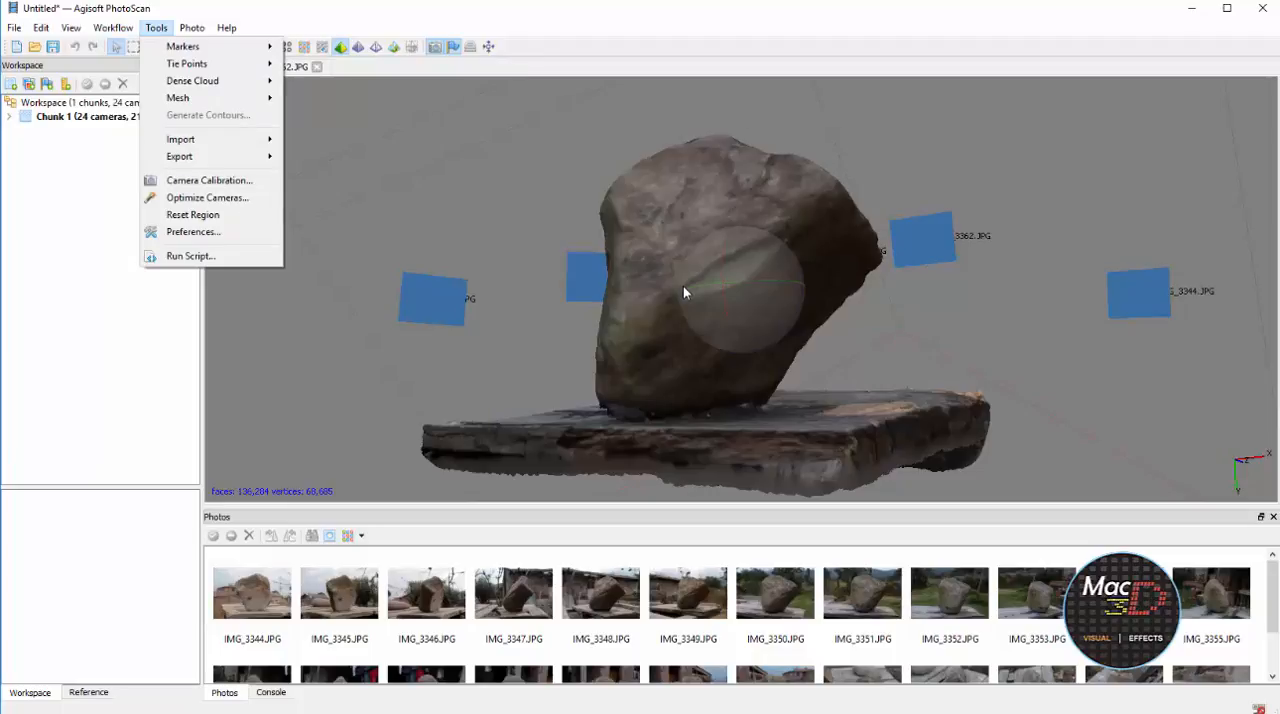
key(Down)
key(Down)
key(Down)
key(Down)
key(Down)
key(Down)
key(Right)
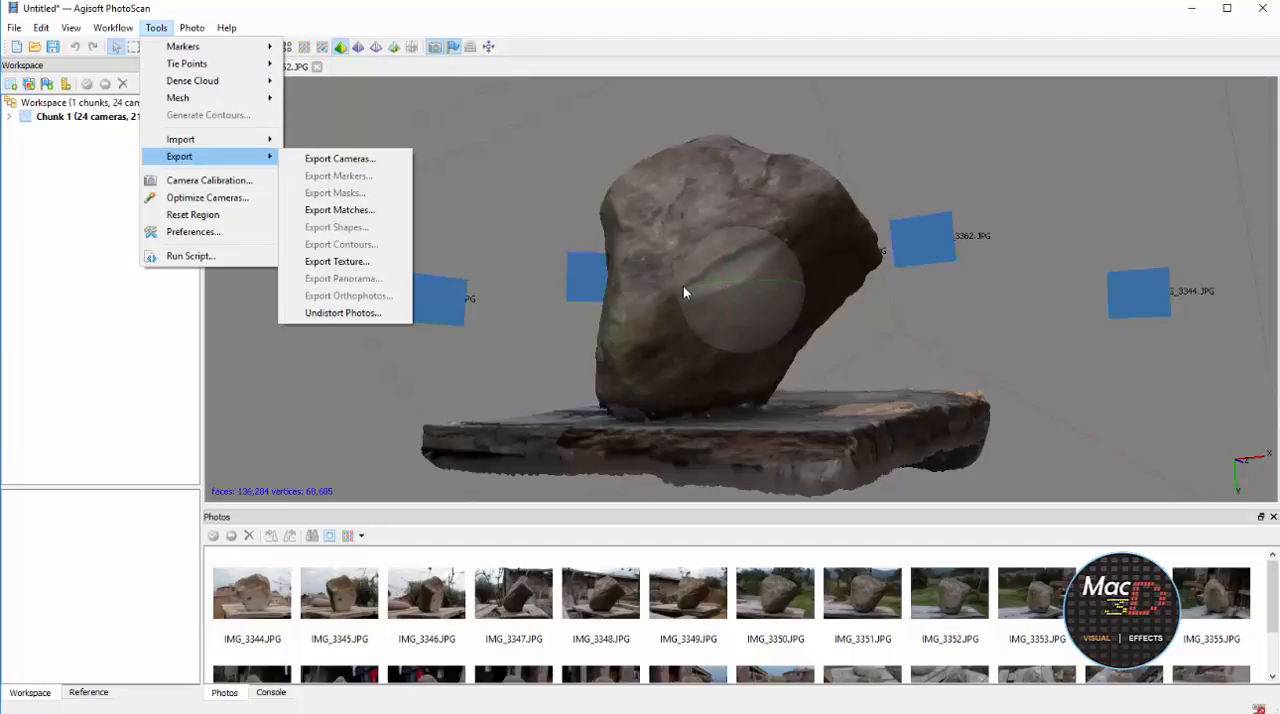
key(Down)
key(Down)
key(Down)
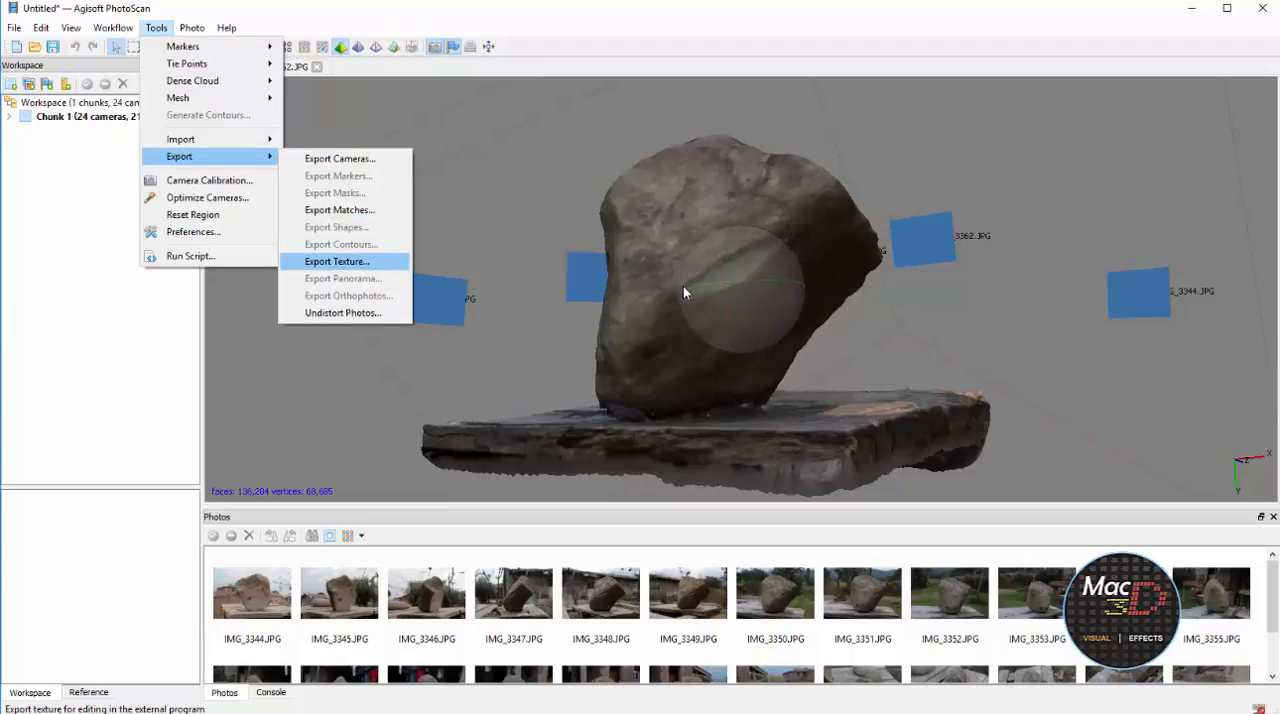
key(Up)
key(Up)
key(Up)
key(Up)
key(Up)
key(Up)
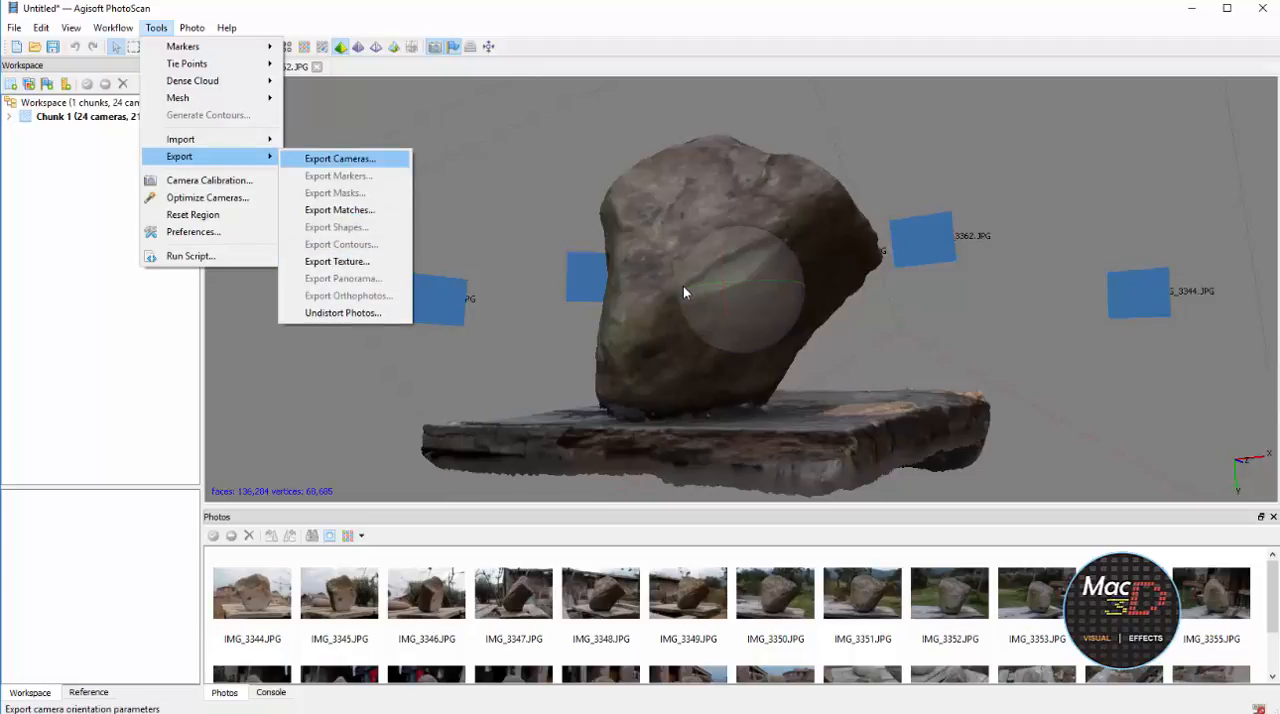
key(Down)
key(Down)
key(Down)
key(Down)
key(Down)
key(Down)
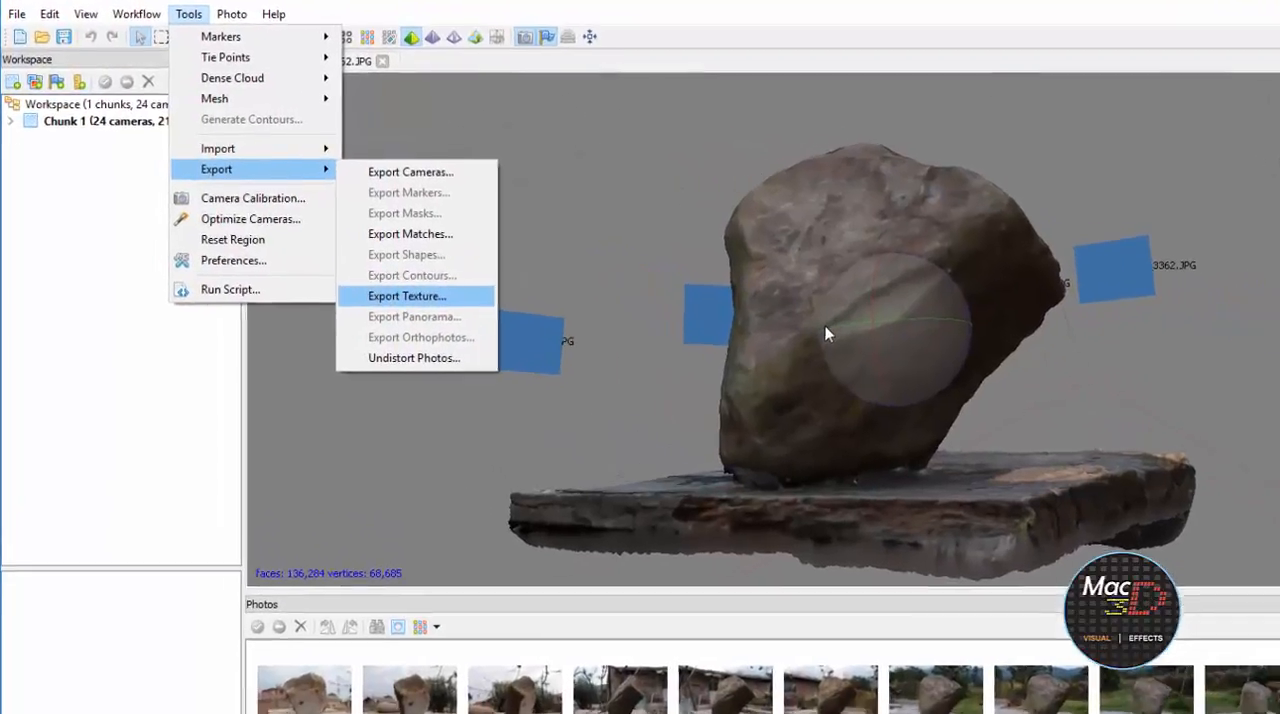
key(Return)
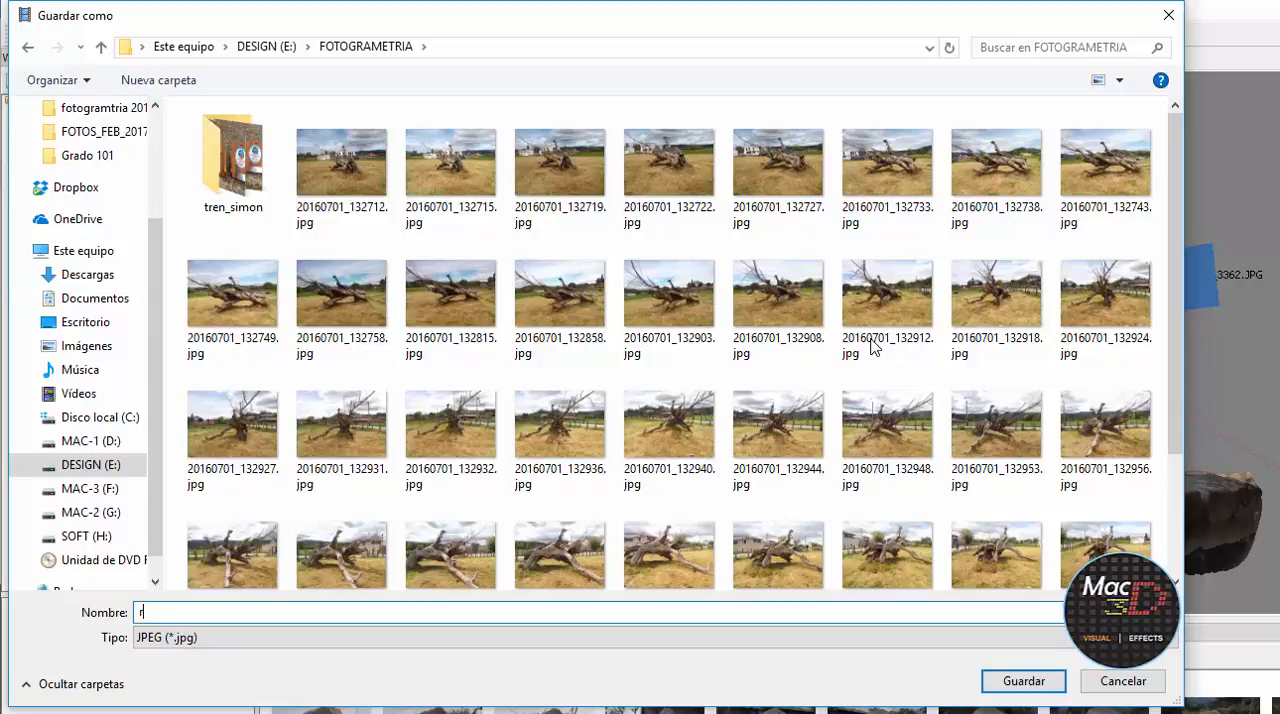
text(oca)
key(Return)
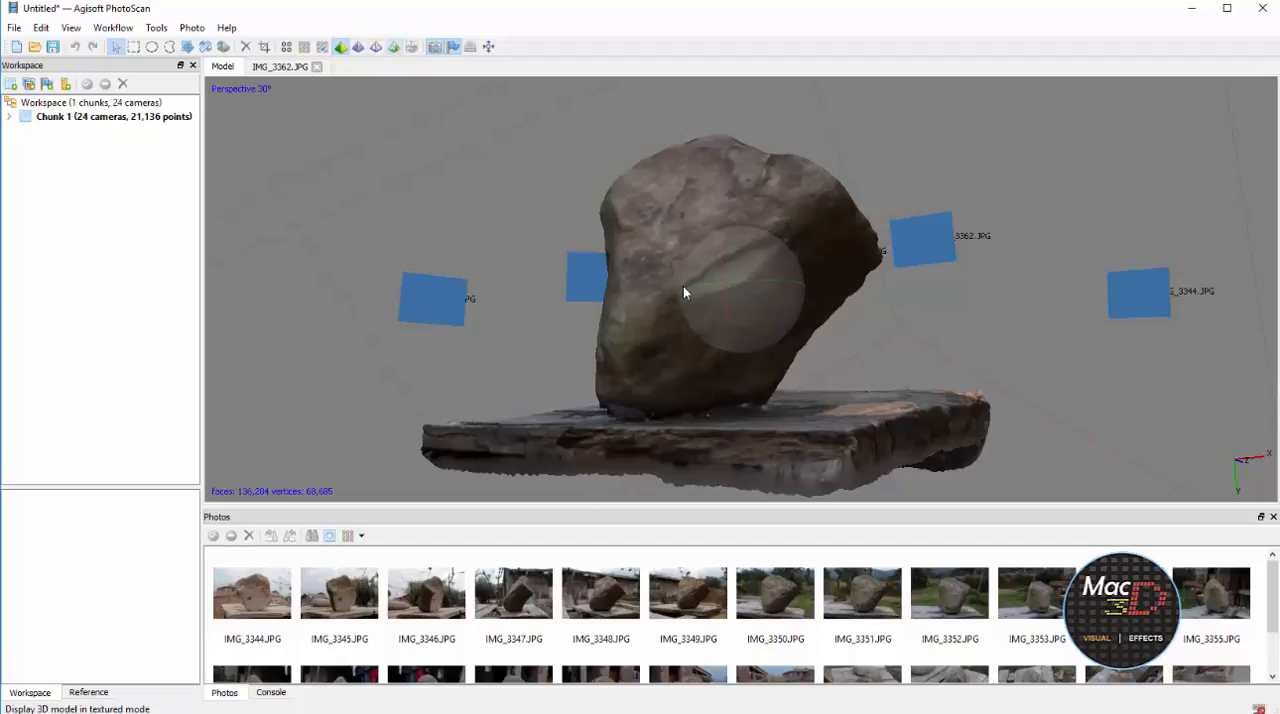
Display the model in textured mode and examine the rock's surface detail up close and from around
click(394, 47)
scroll(685, 292, up, 3)
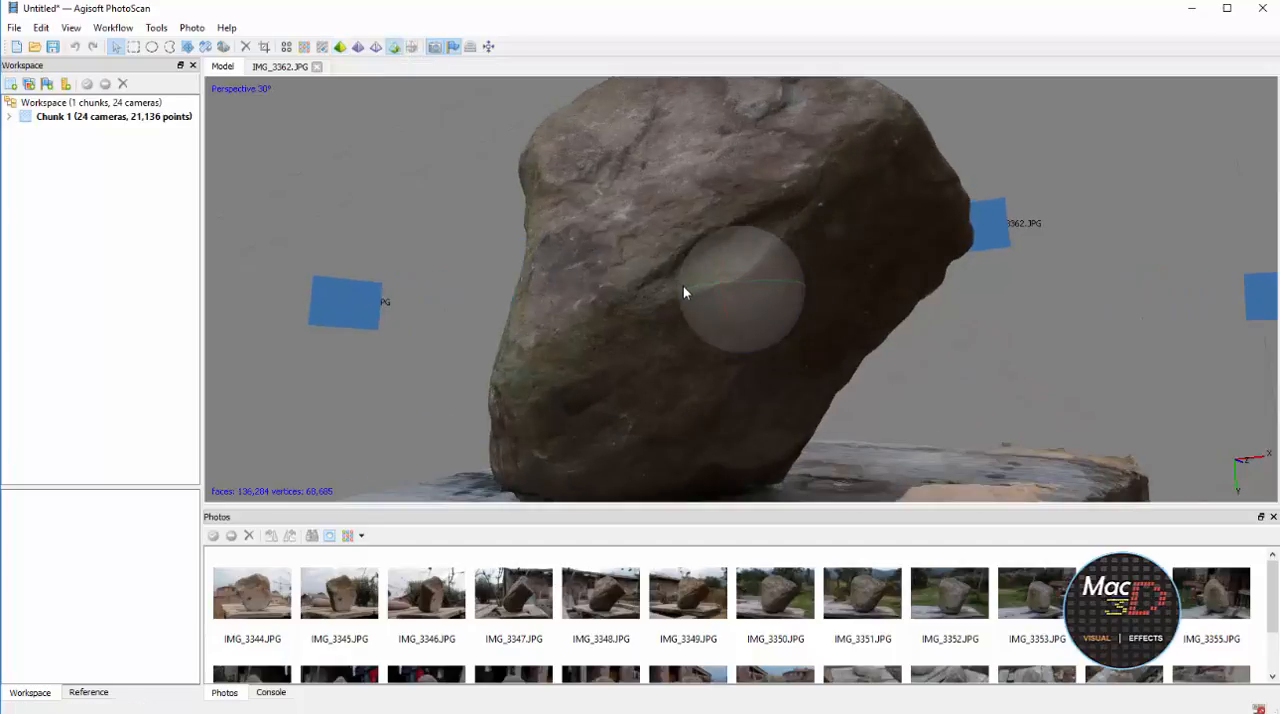
scroll(685, 292, up, 3)
drag(685, 292, 685, 292)
scroll(685, 292, up, 4)
scroll(685, 292, up, 3)
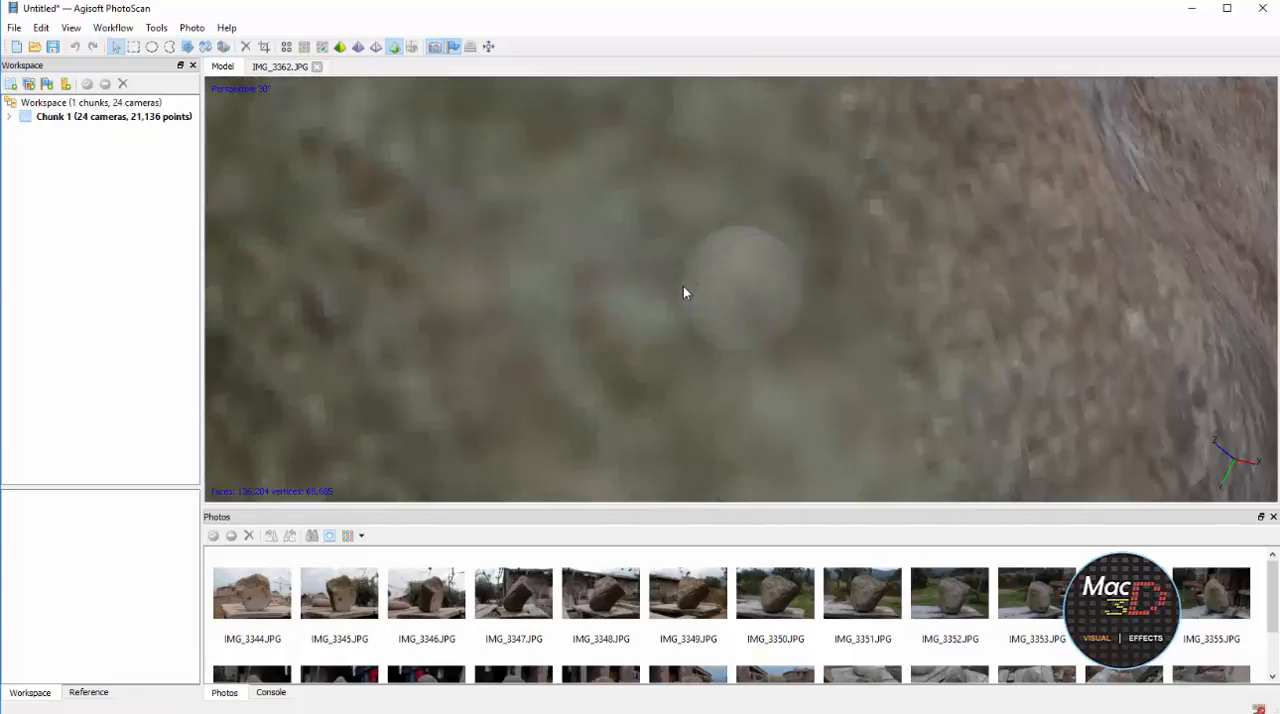
scroll(685, 292, down, 6)
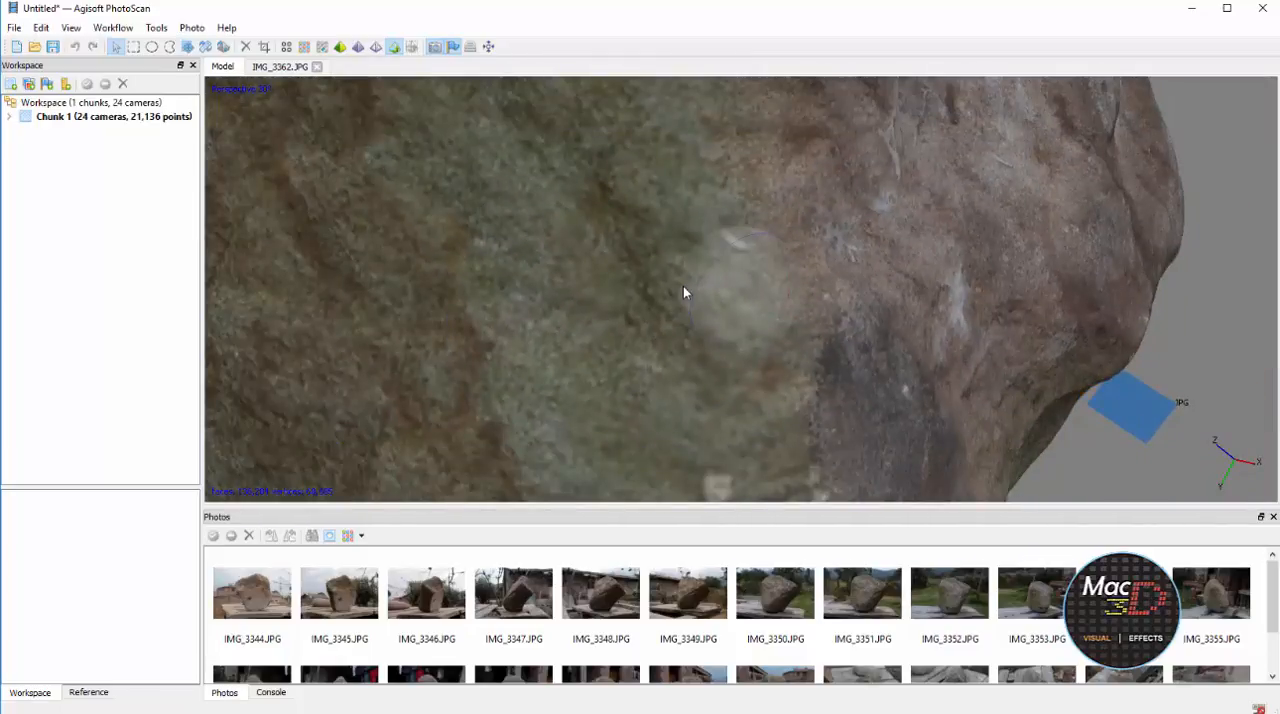
scroll(685, 292, up, 5)
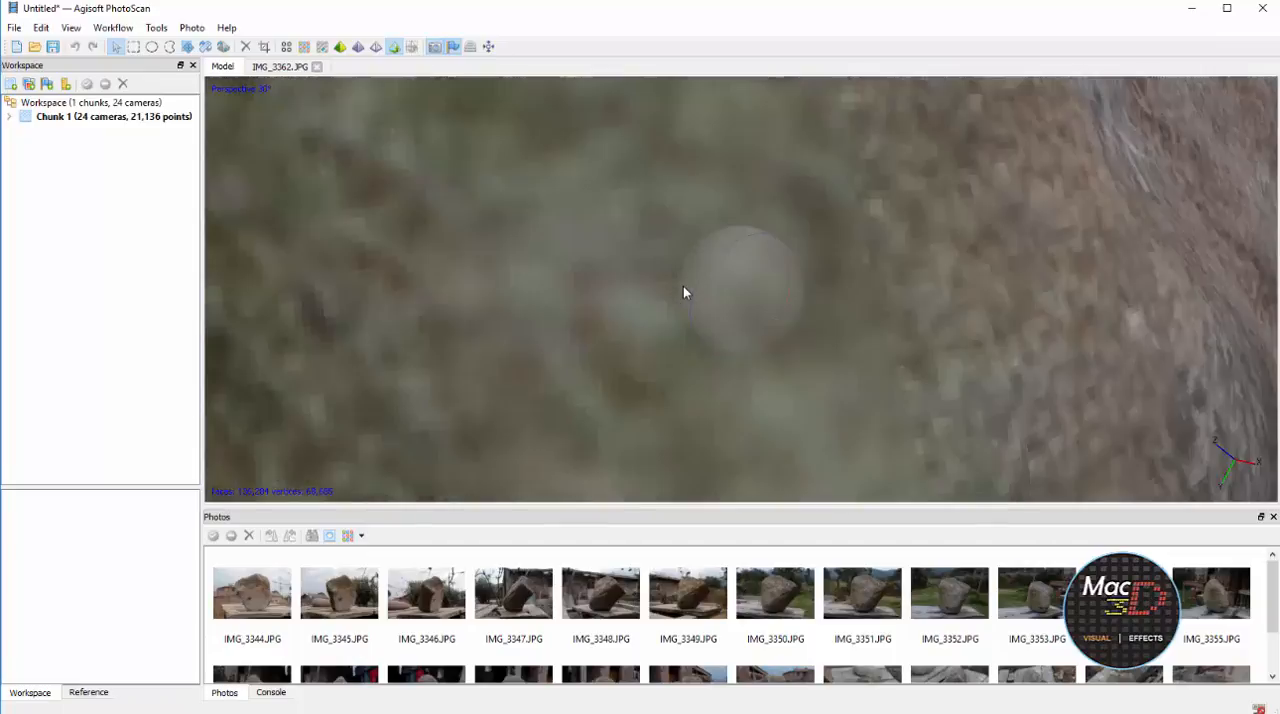
scroll(685, 292, down, 5)
scroll(685, 292, down, 5)
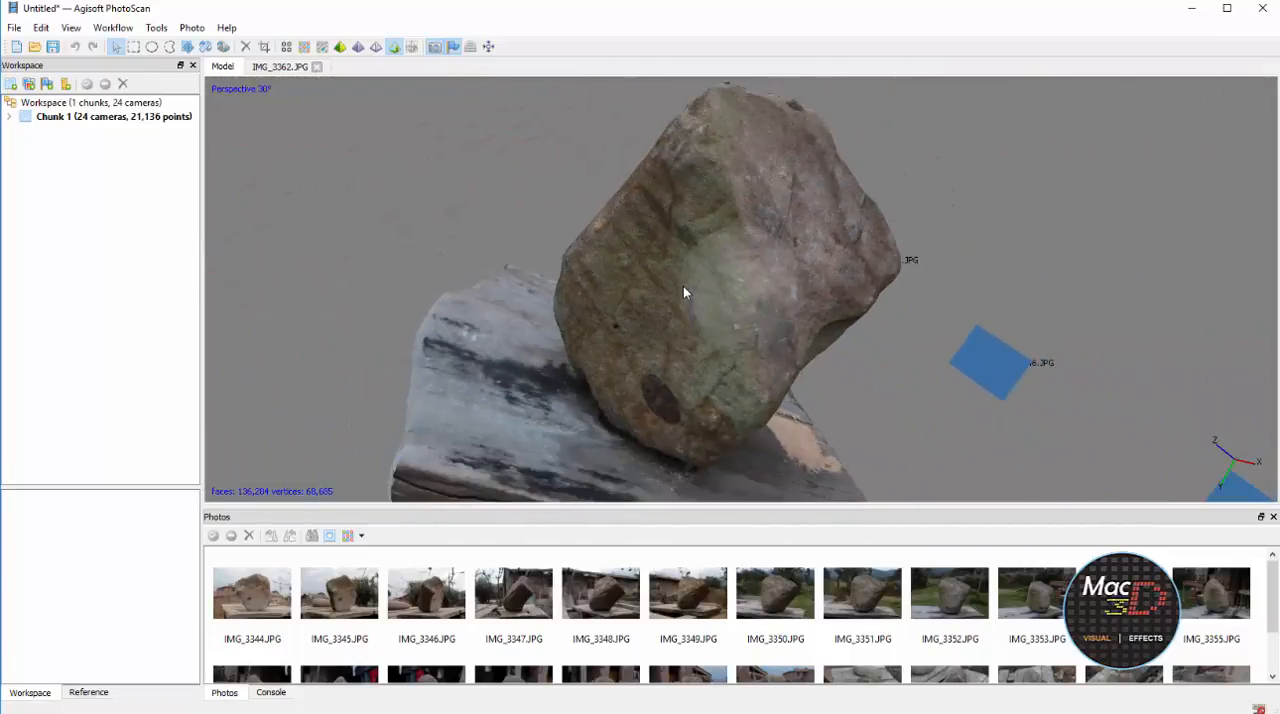
drag(685, 292, 685, 292)
Start a model export, review the available file formats and choose Wavefront OBJ (*.obj)
click(14, 28)
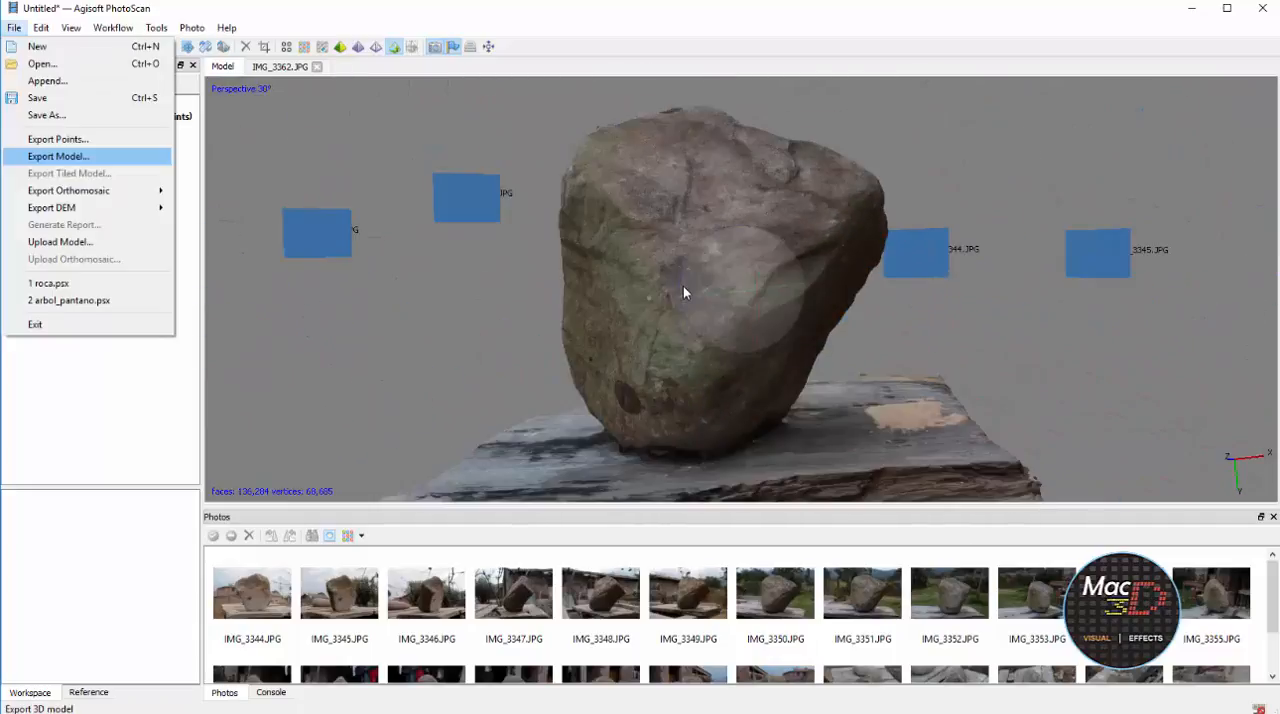
click(685, 292)
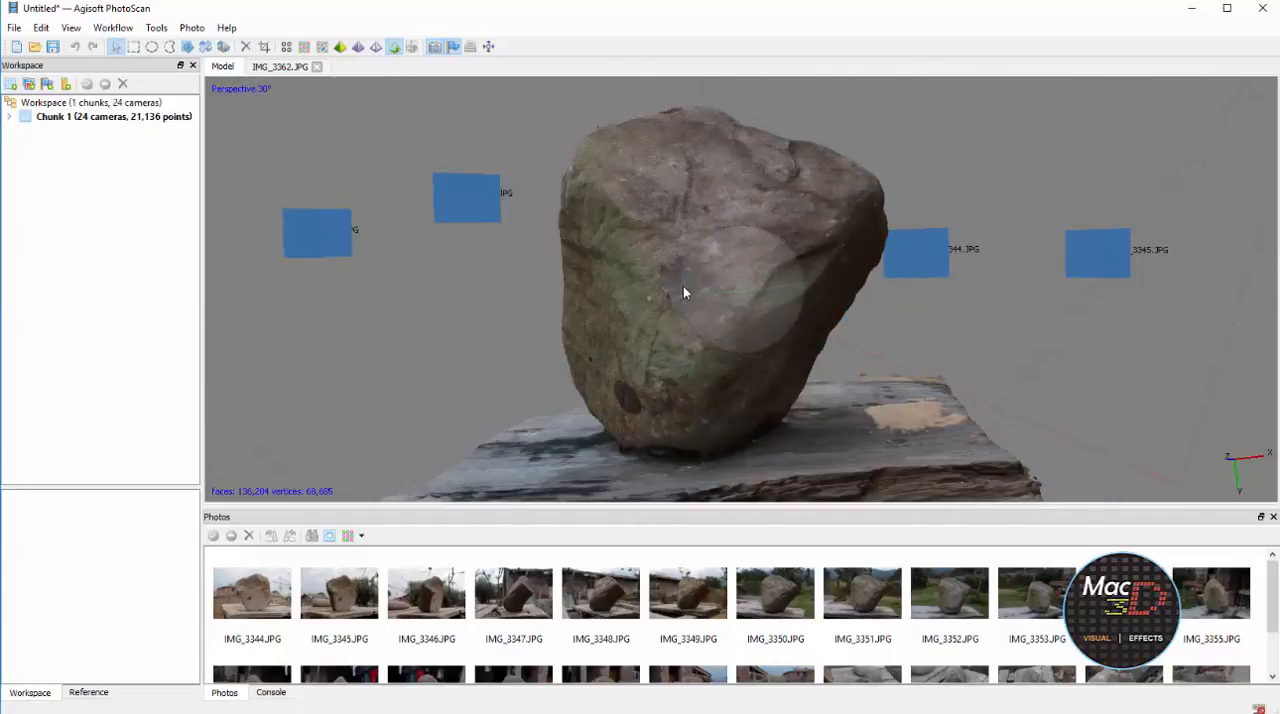
click(14, 28)
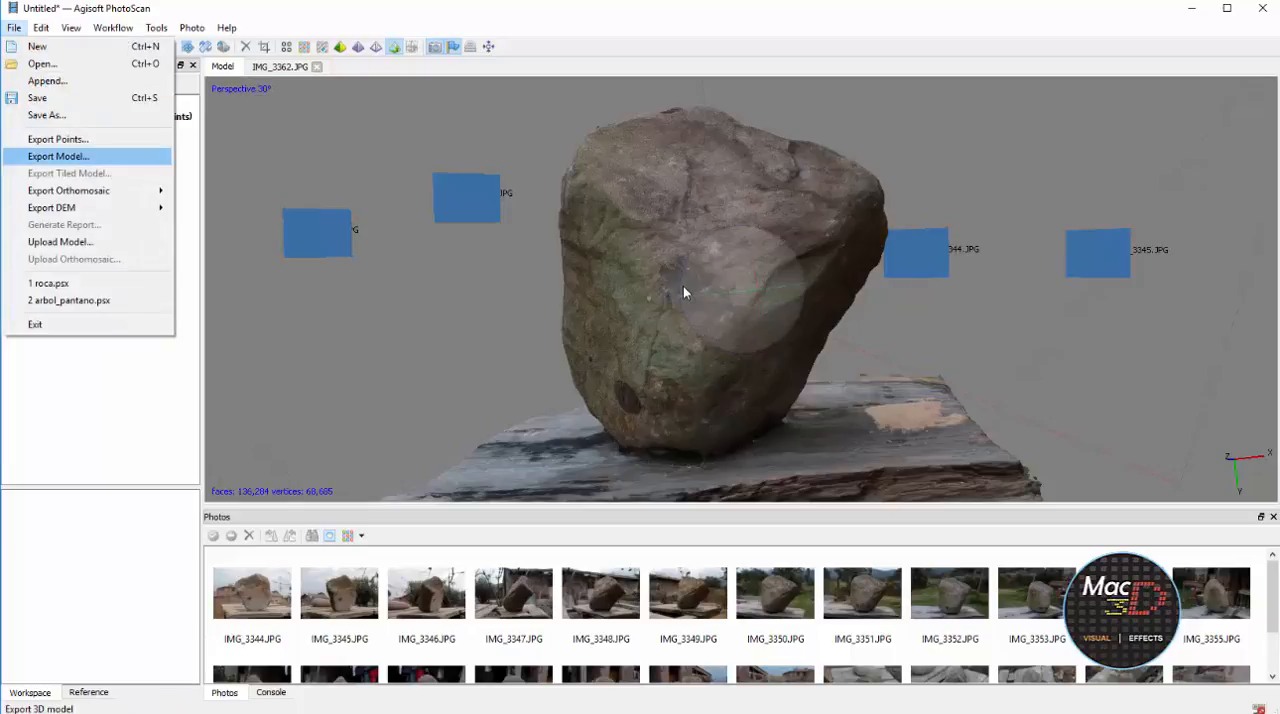
key(Return)
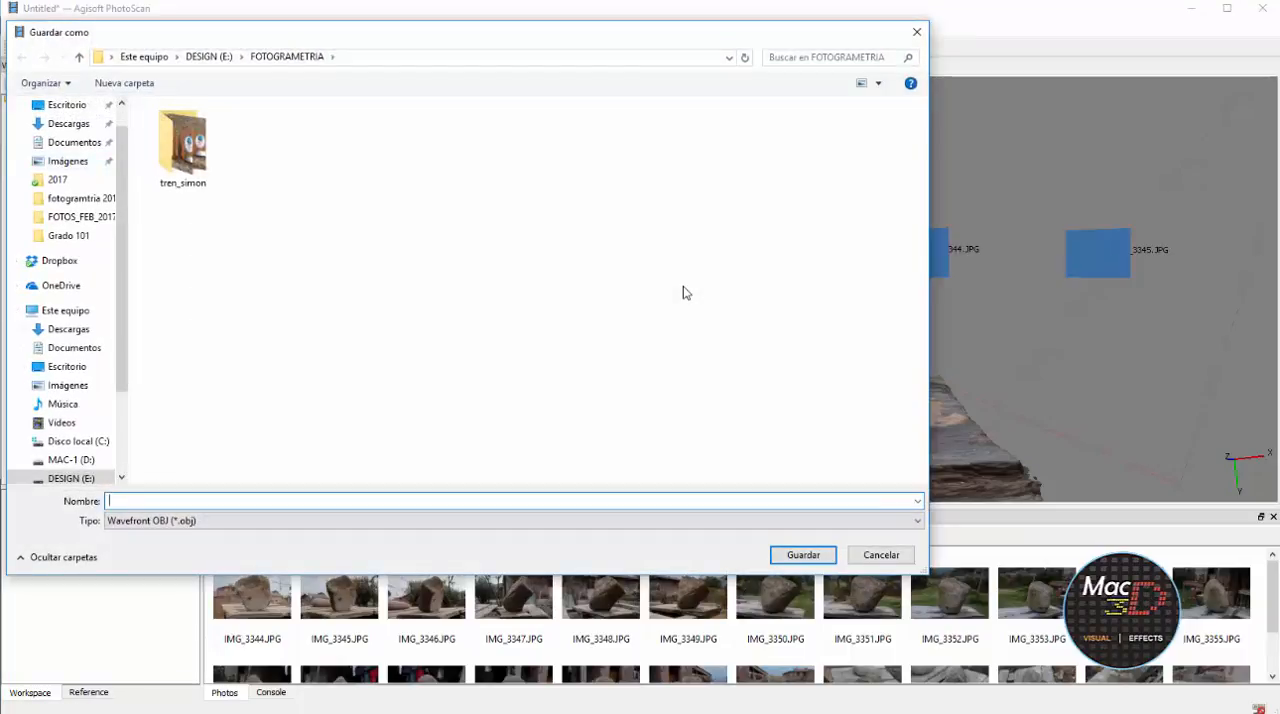
click(515, 521)
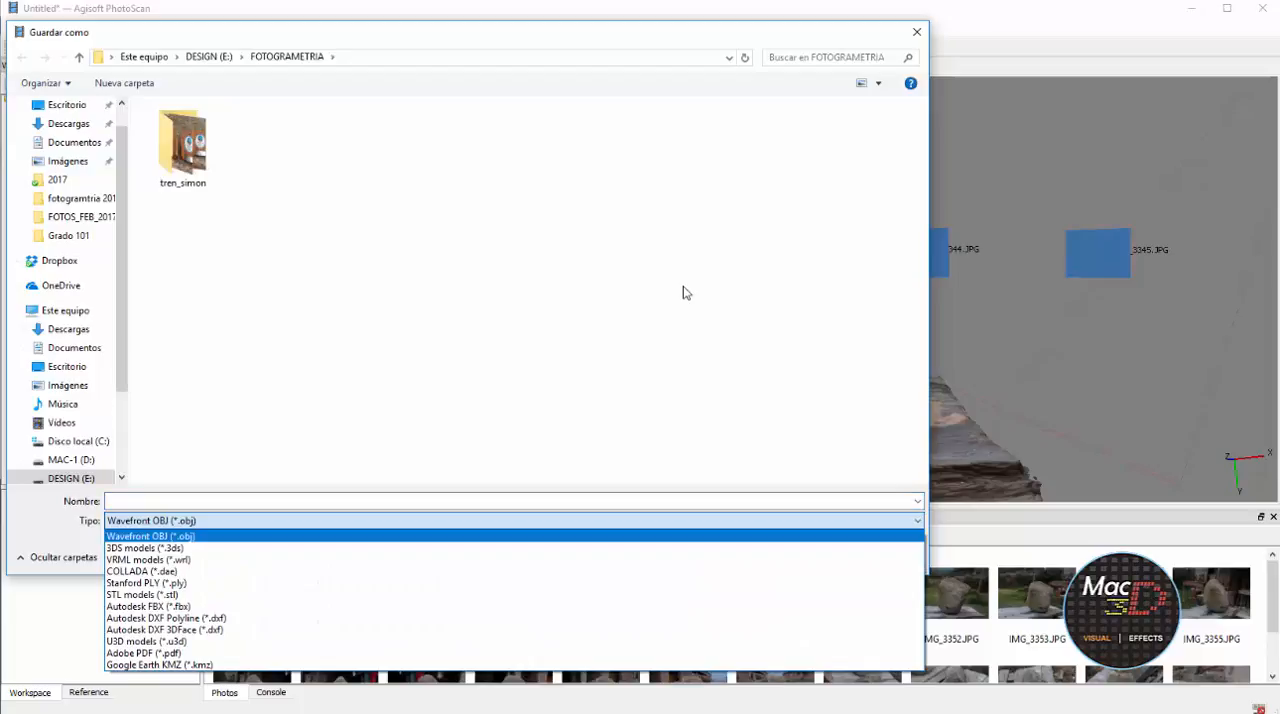
key(Down)
key(Down)
key(Down)
key(Down)
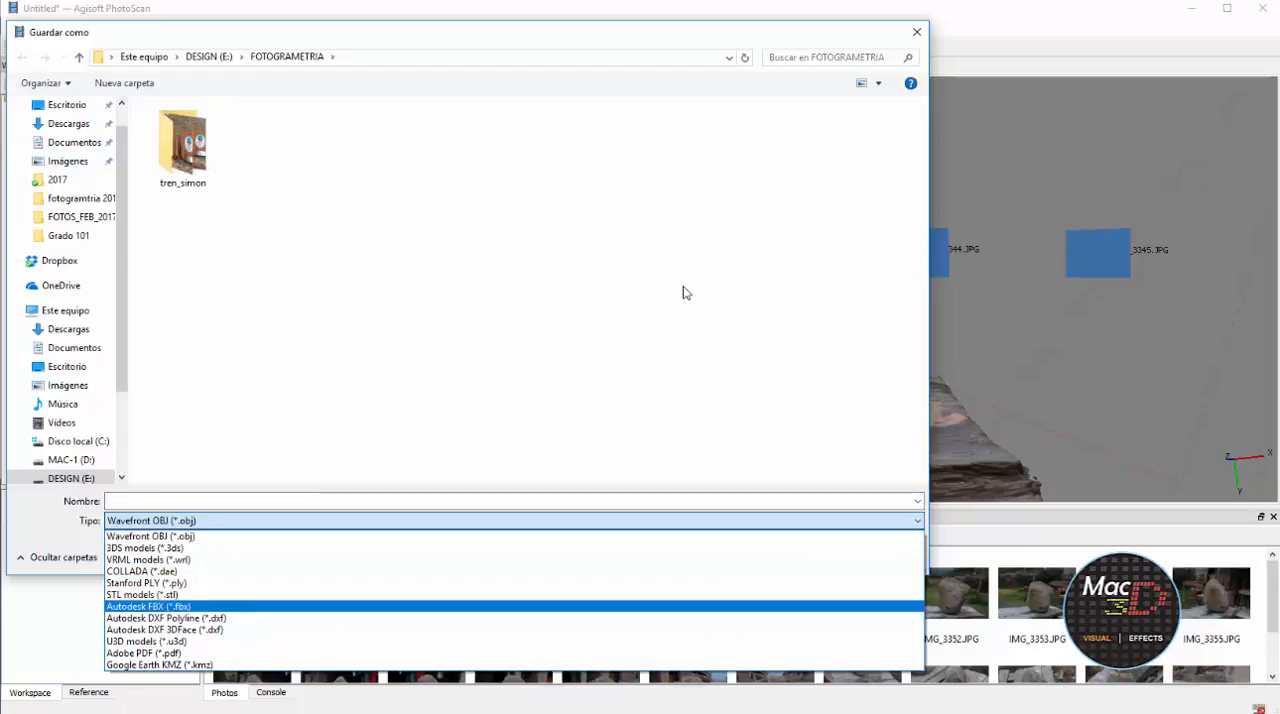
key(Down)
key(Down)
key(Down)
key(Down)
key(Down)
key(Up)
key(Up)
key(Up)
key(Up)
key(Up)
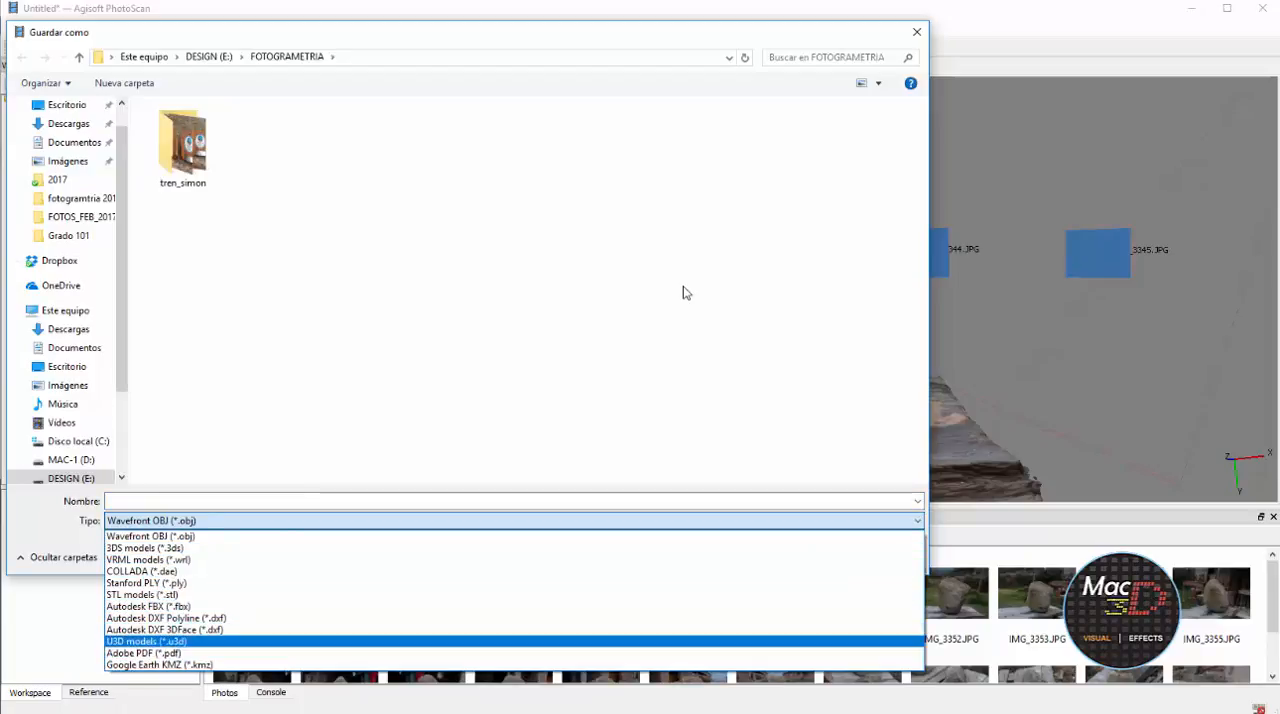
key(Up)
key(Up)
key(Up)
key(Up)
key(Up)
key(Up)
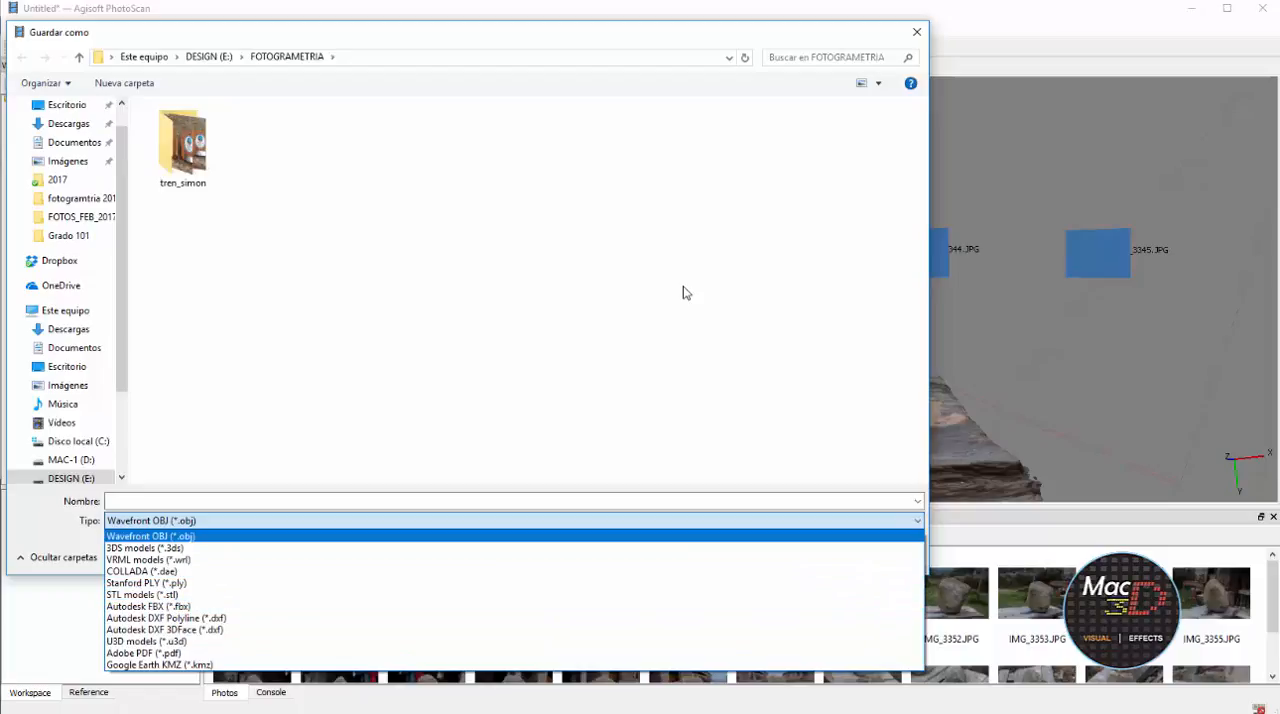
key(Down)
key(Down)
key(Down)
key(Down)
key(Down)
key(Up)
key(Up)
key(Up)
key(Up)
key(Up)
key(Down)
key(Down)
key(Down)
key(Up)
key(Up)
key(Up)
key(Return)
Name the export roca and save it in FOTOGRAMETRIA with vertex normals, a JPEG texture and precision 6
key(shift+Tab)
text(r)
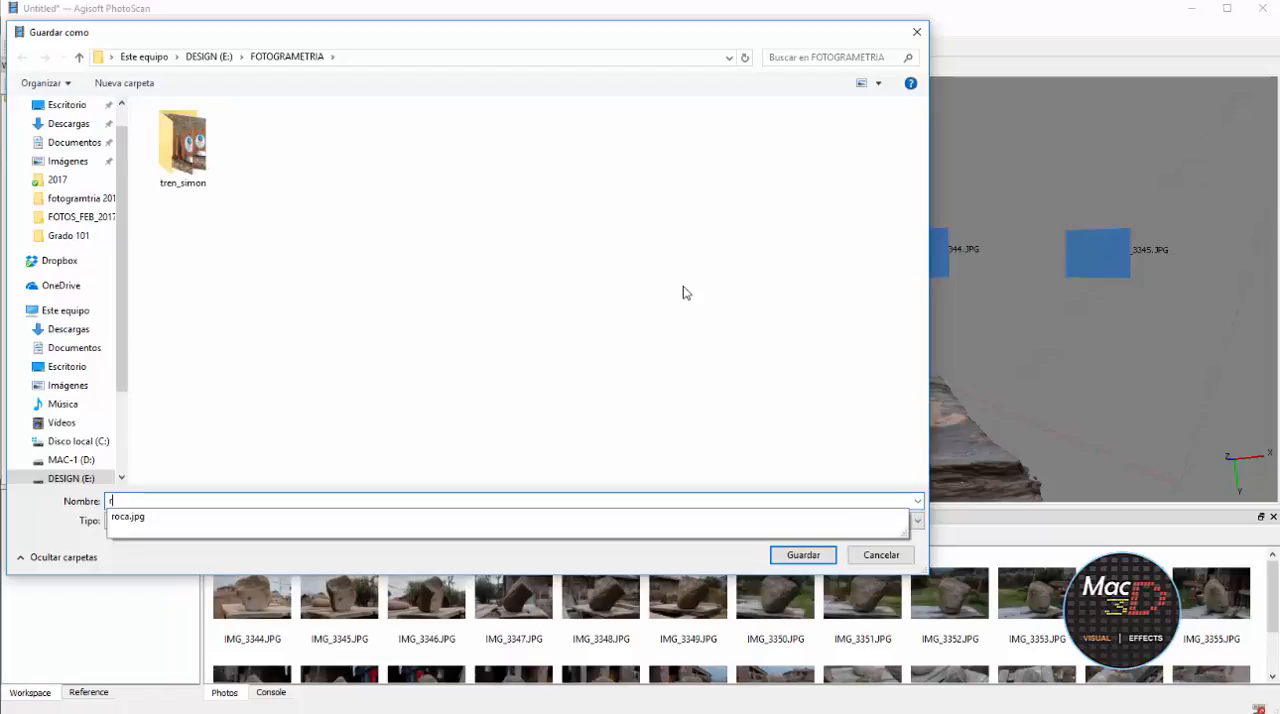
text(ocas)
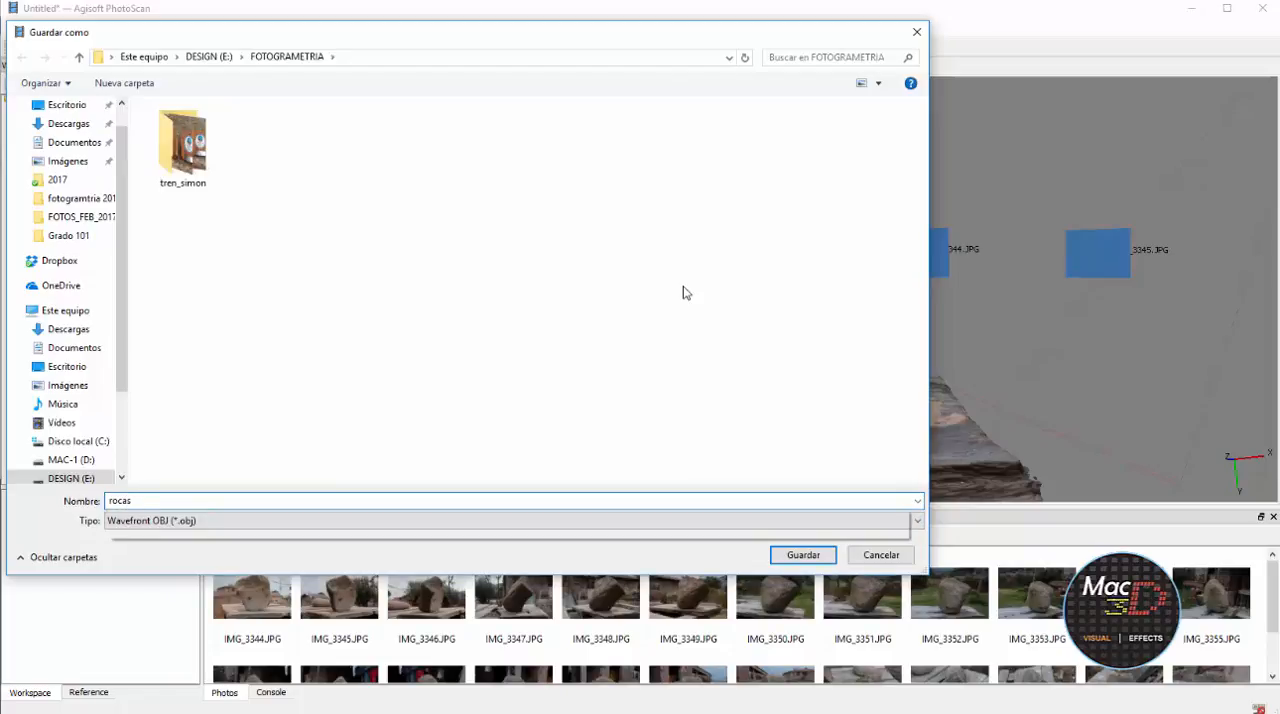
key(BackSpace)
key(Down)
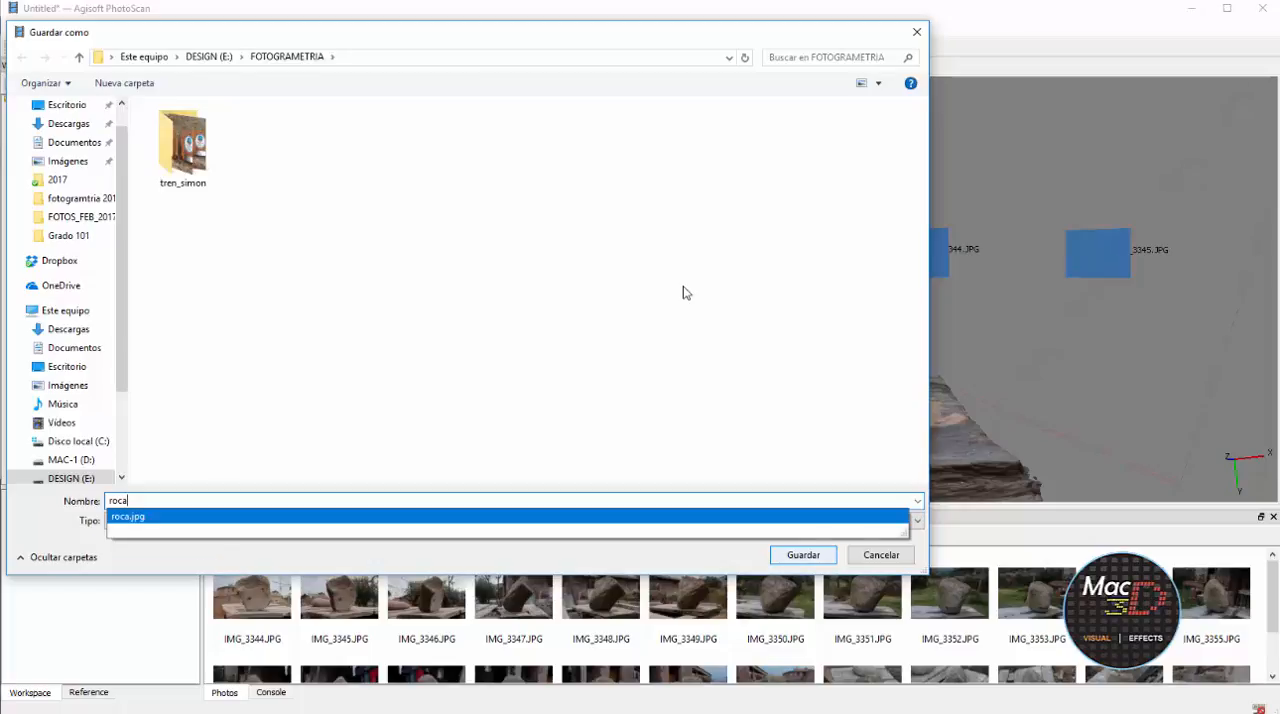
key(Return)
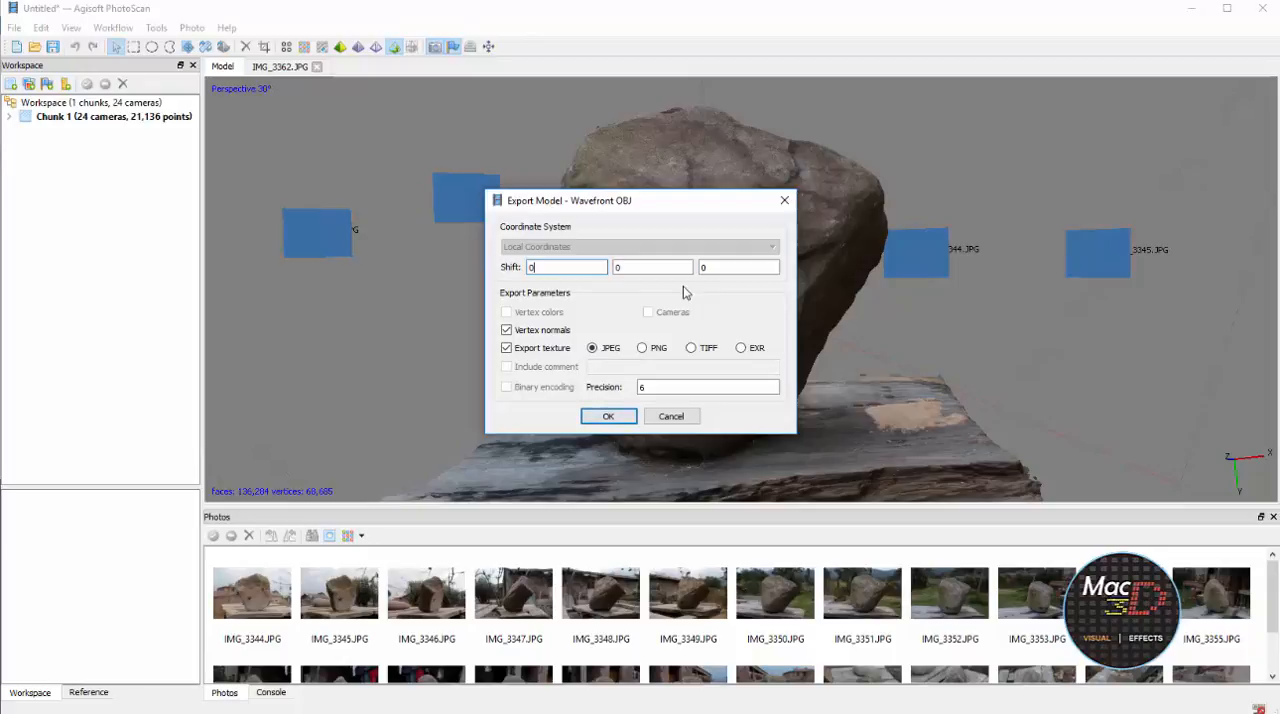
key(Return)
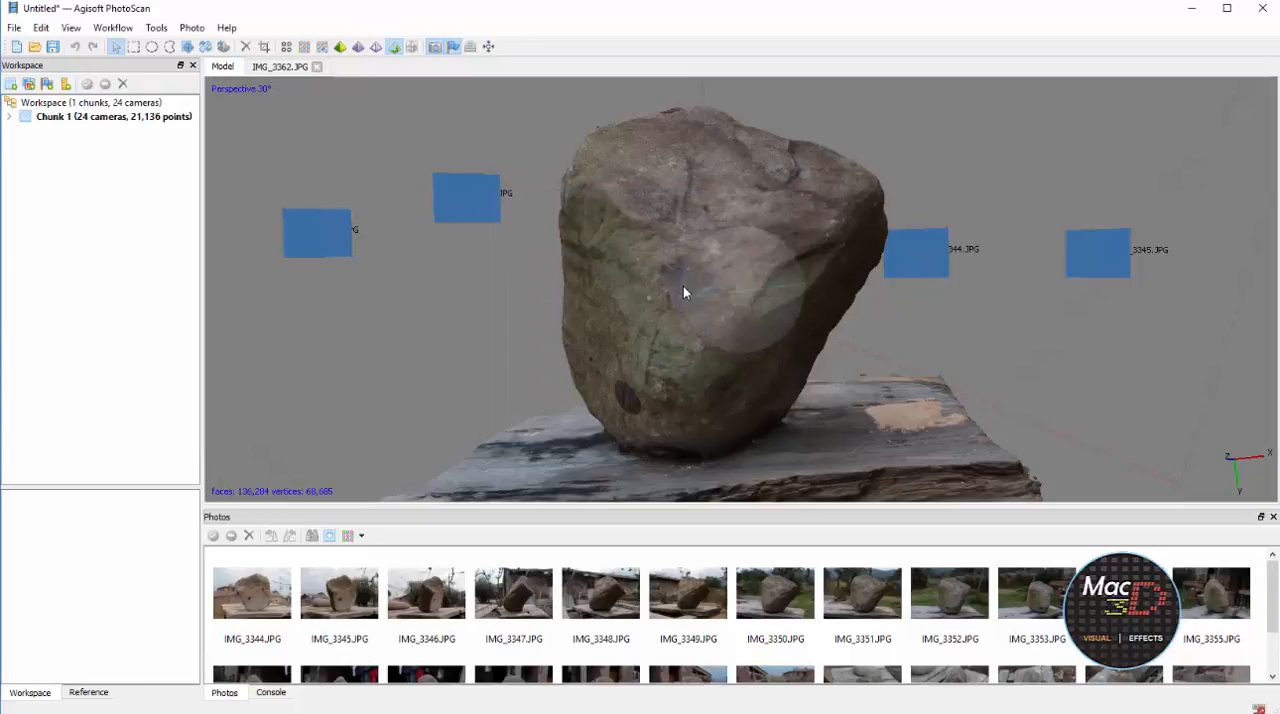
Try to close the holes in the mesh with Close Holes at its preset level
drag(685, 292, 685, 292)
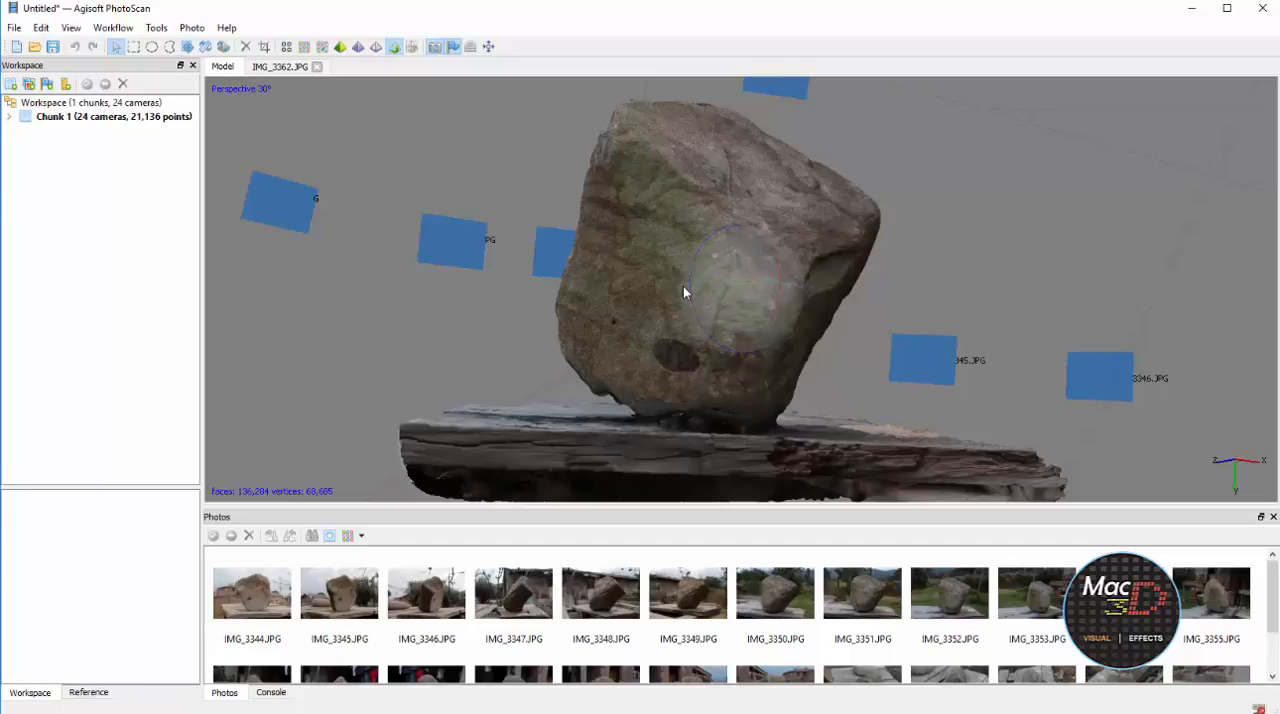
click(156, 28)
mouse_move(178, 98)
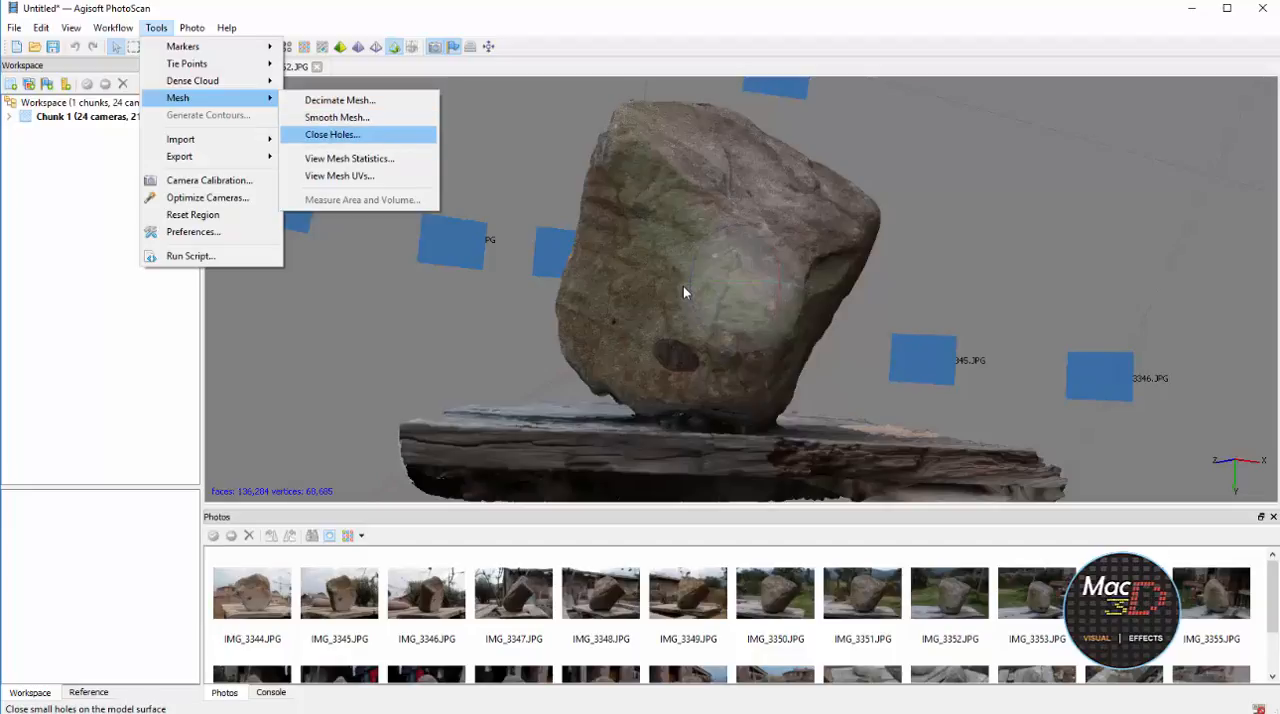
key(Return)
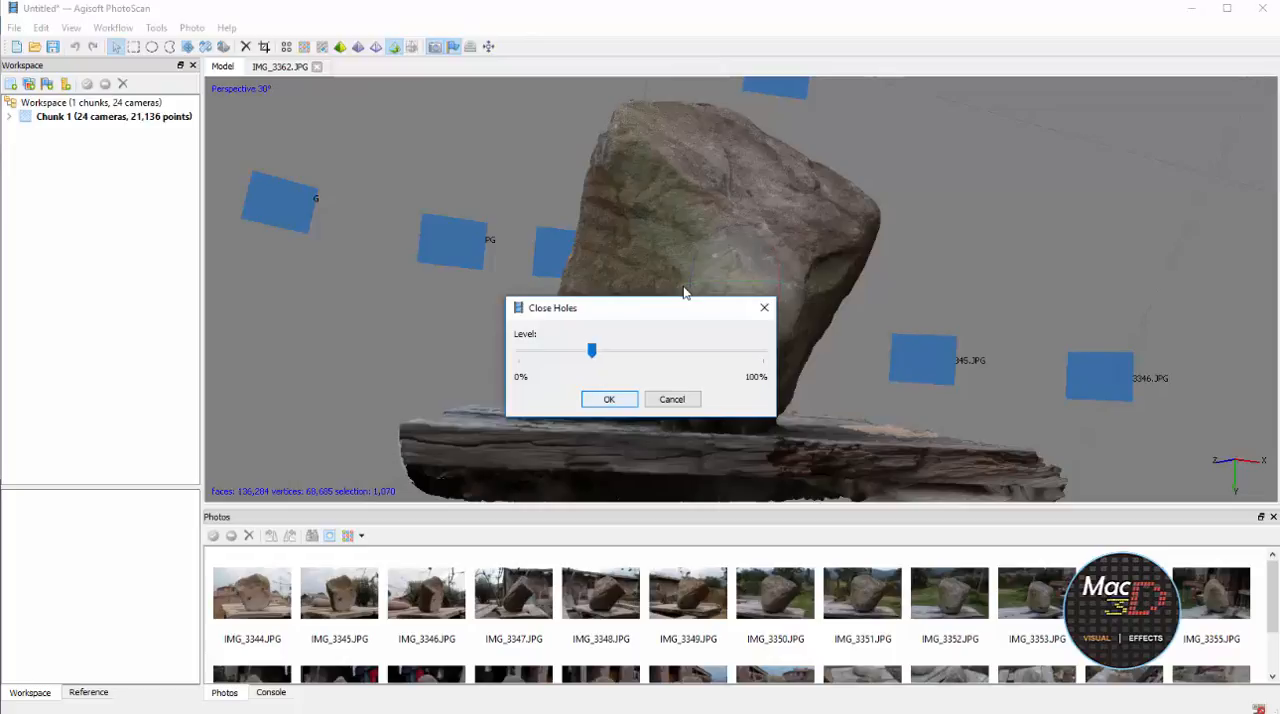
key(Return)
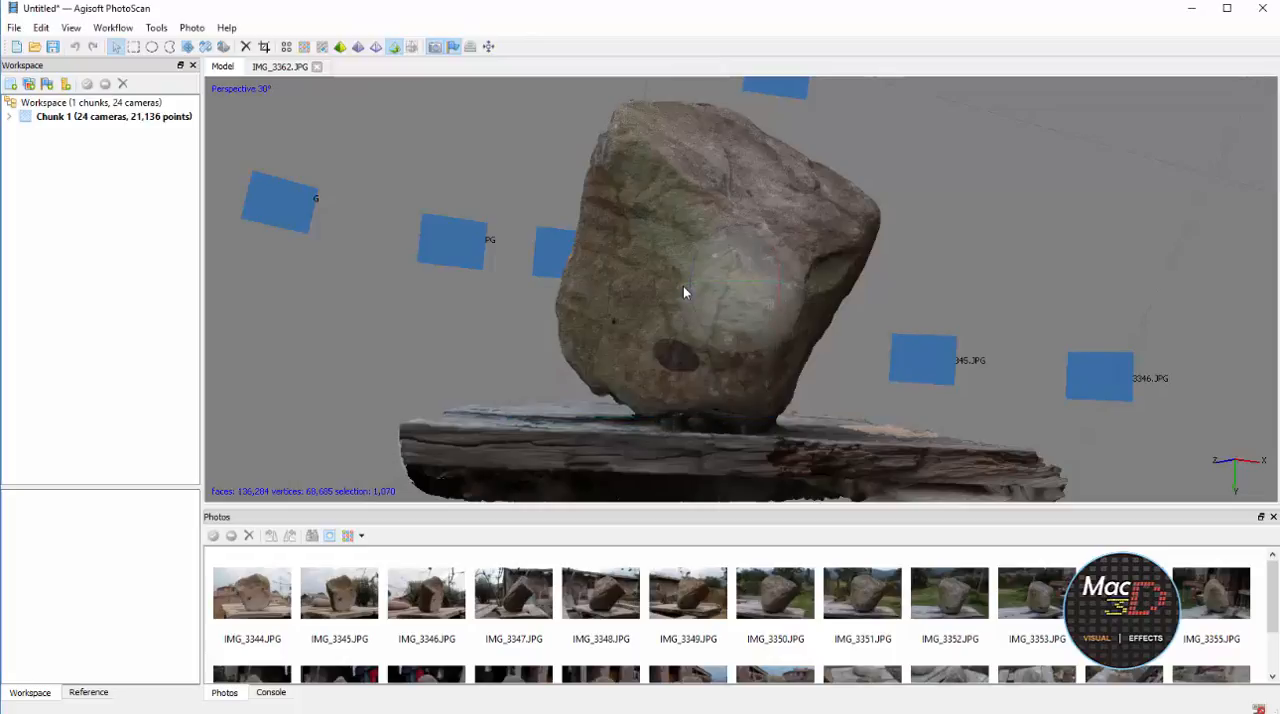
Export the model to FOTOGRAMETRIA as an Adobe PDF named rocas, with vertex colors, a JPEG texture and the comment included
drag(685, 292, 685, 292)
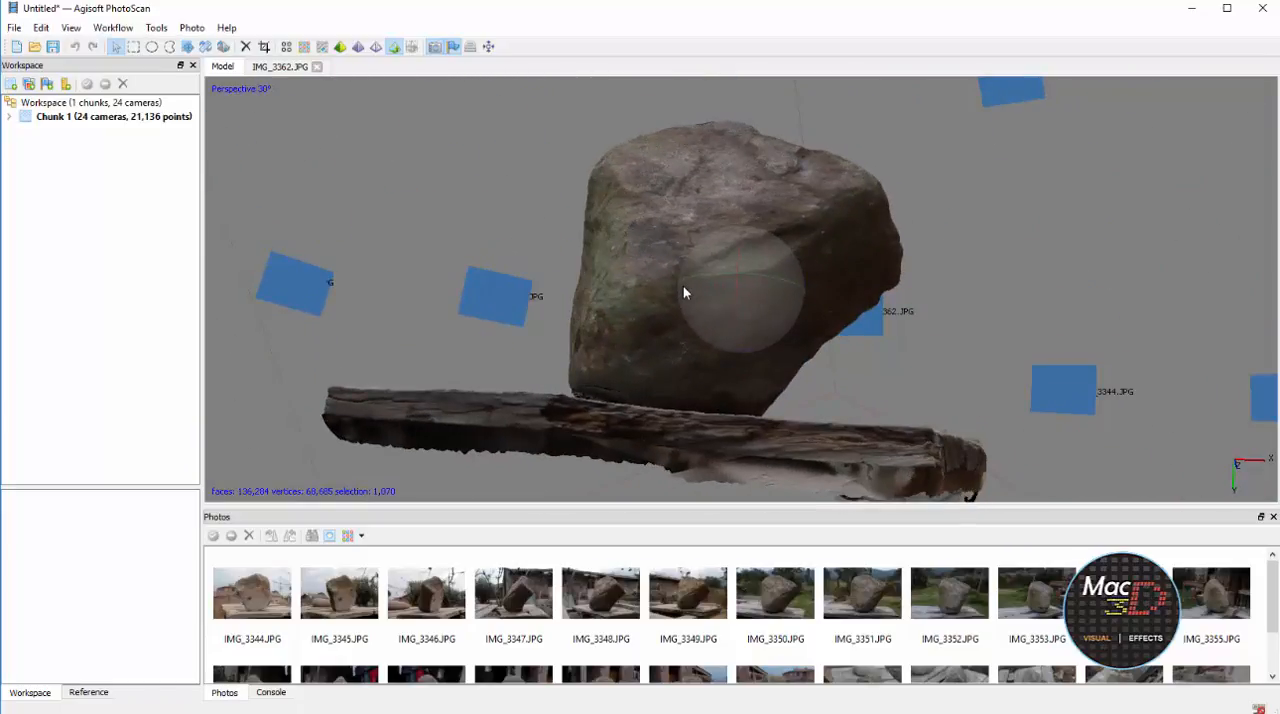
click(14, 28)
mouse_move(69, 191)
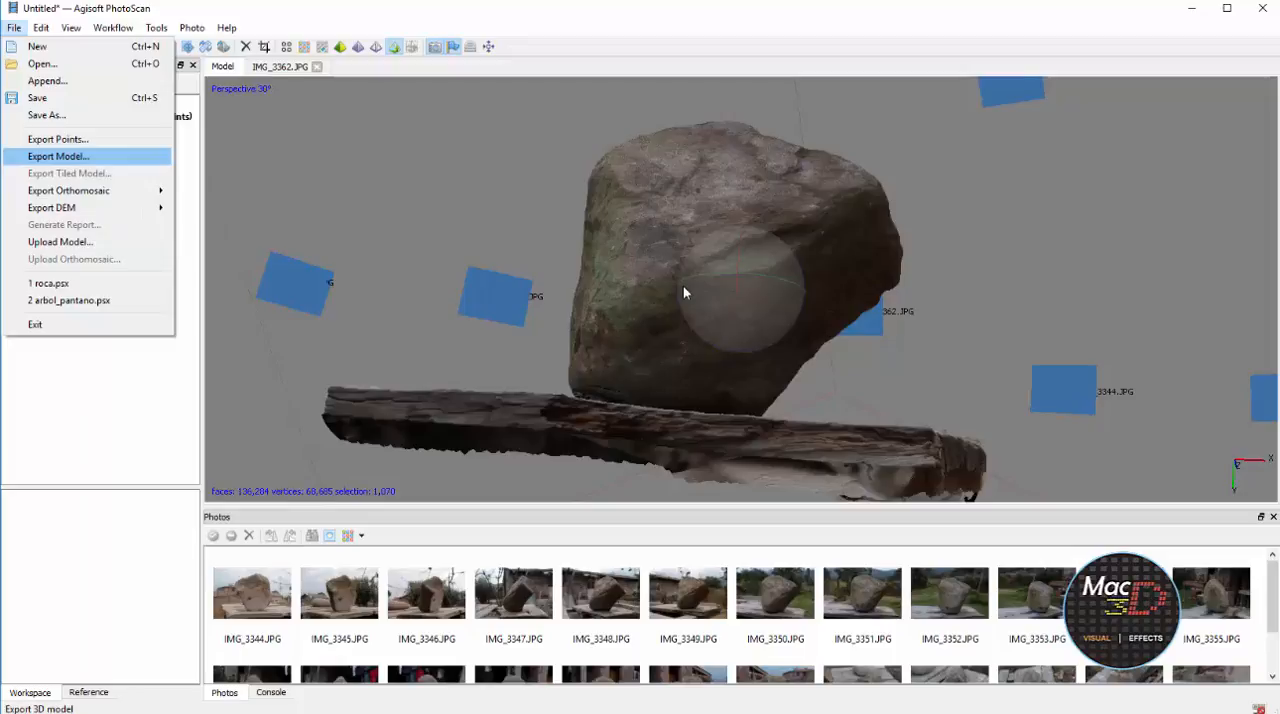
click(58, 156)
click(514, 520)
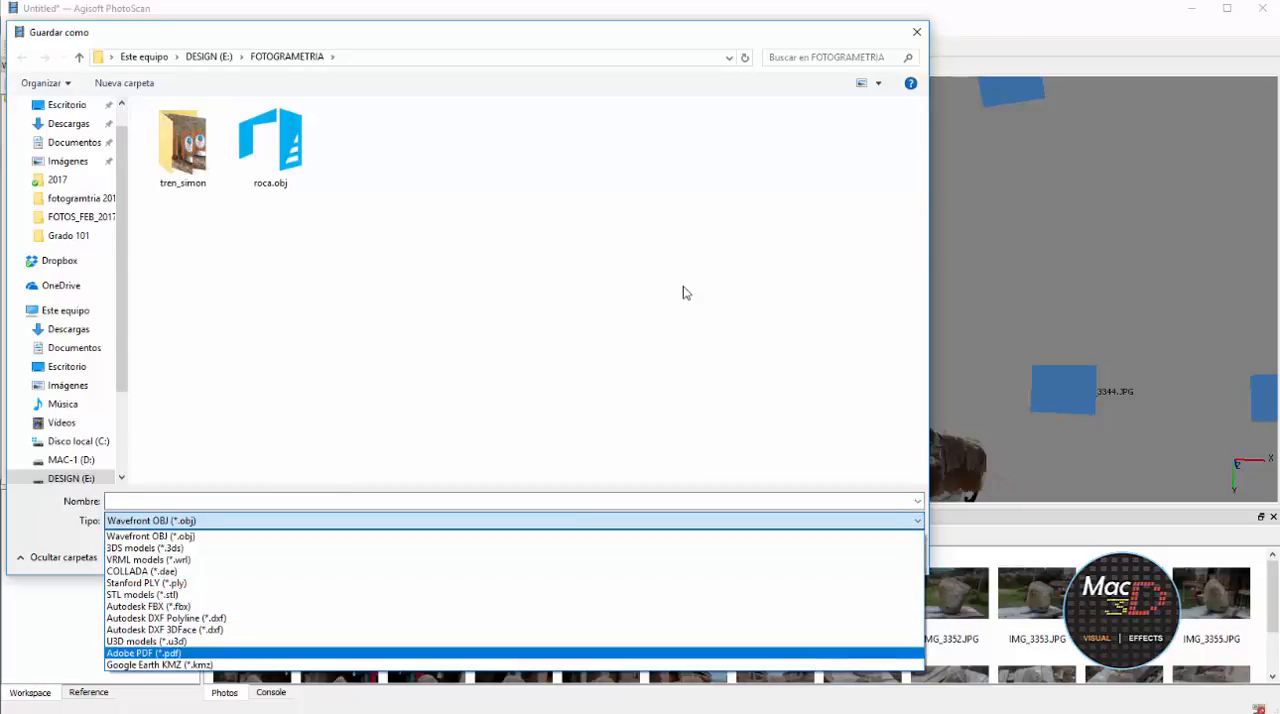
key(Return)
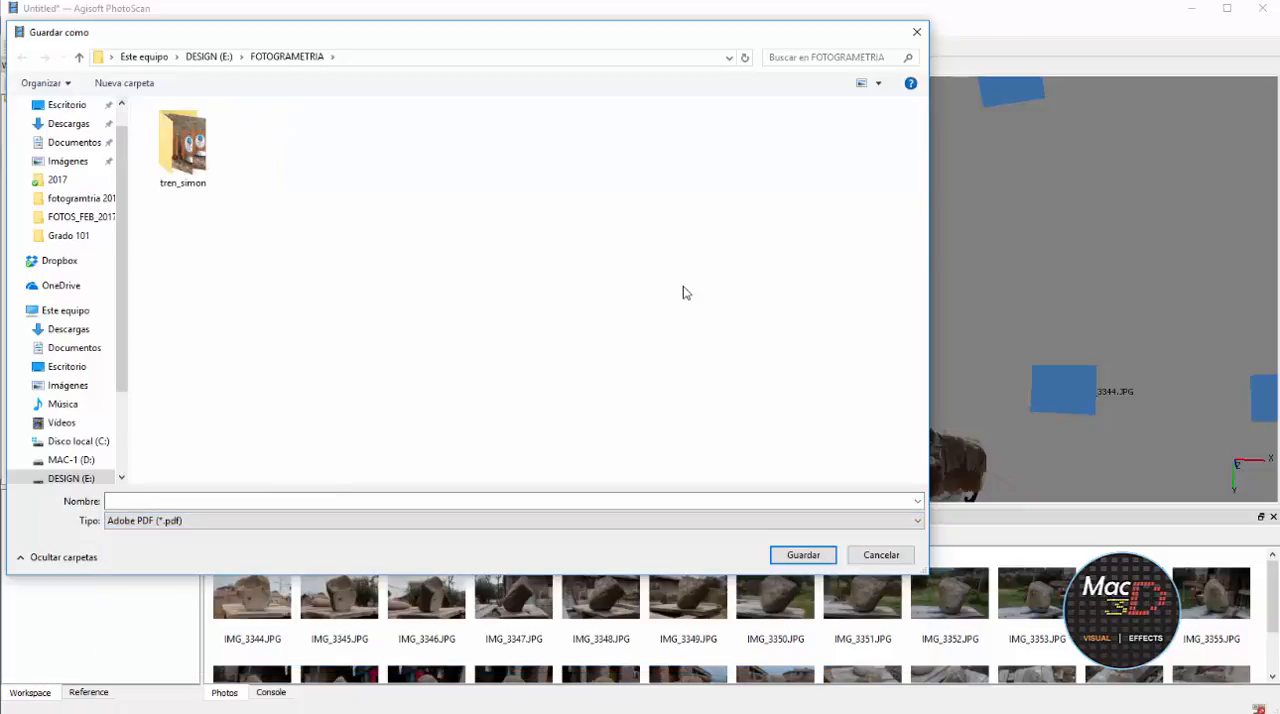
text(rocas)
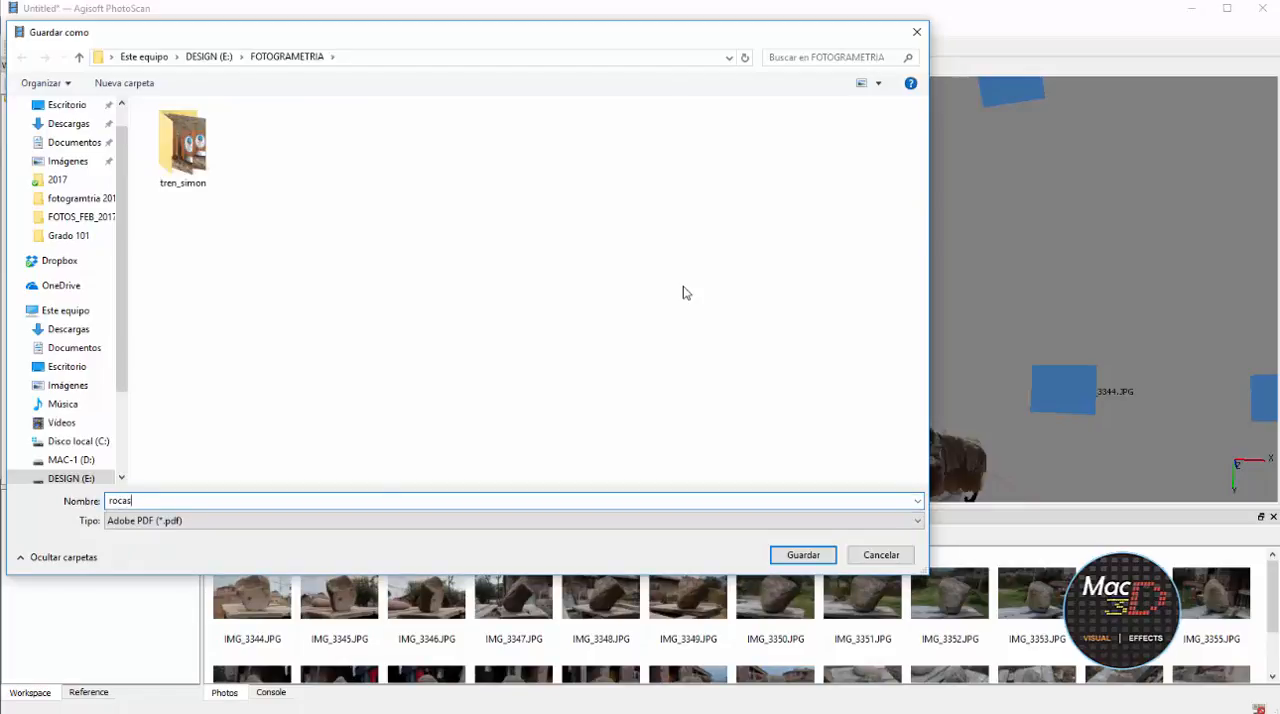
key(Return)
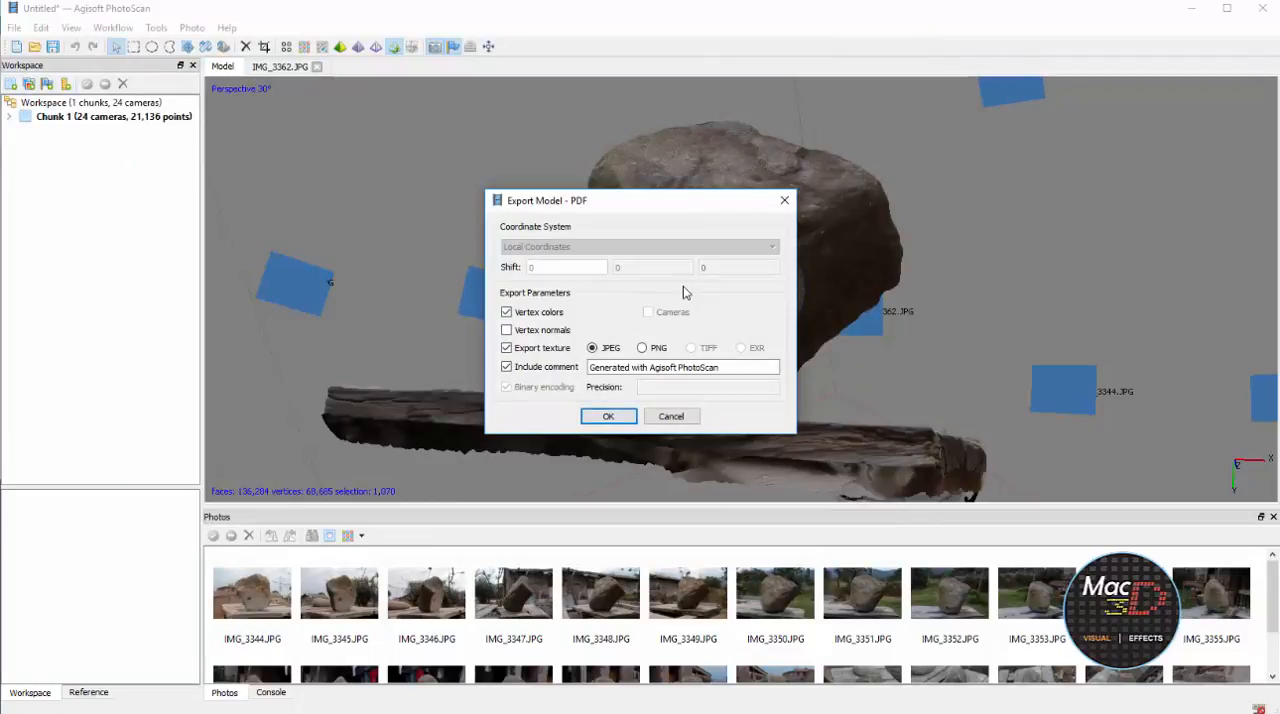
key(Return)
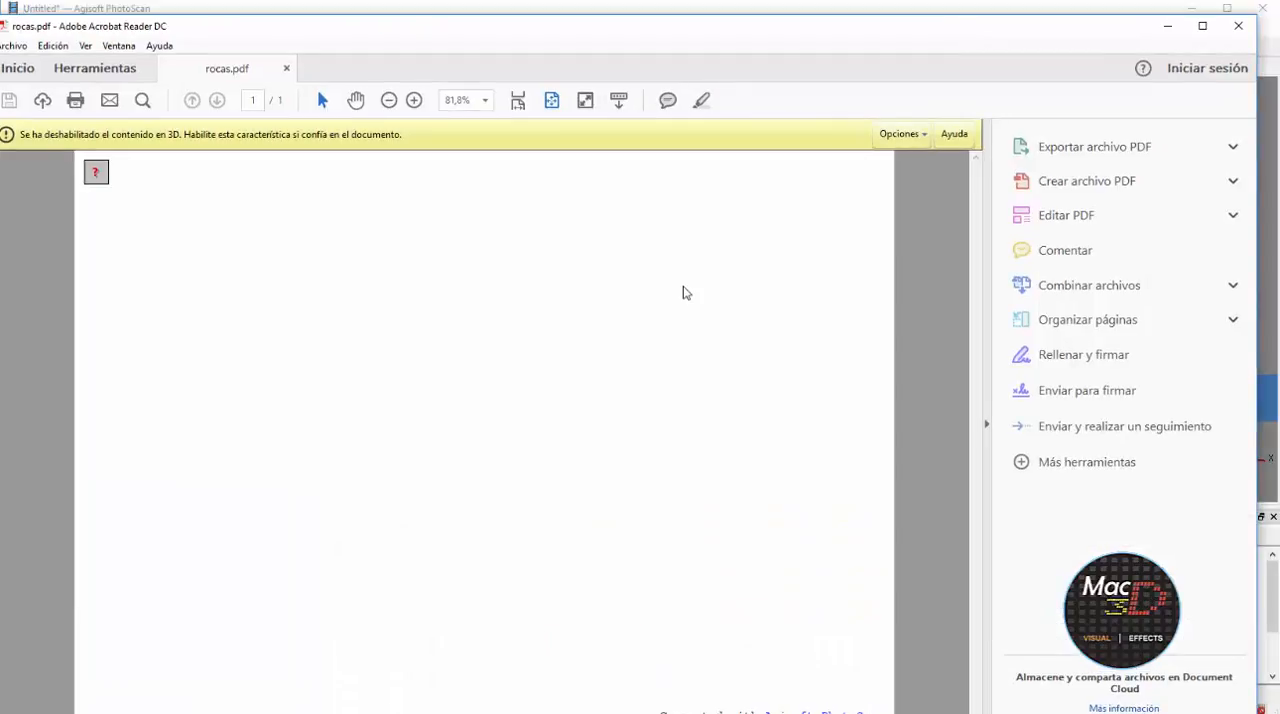
Enable the 3D content in rocas.pdf by trusting the document one time only
click(902, 134)
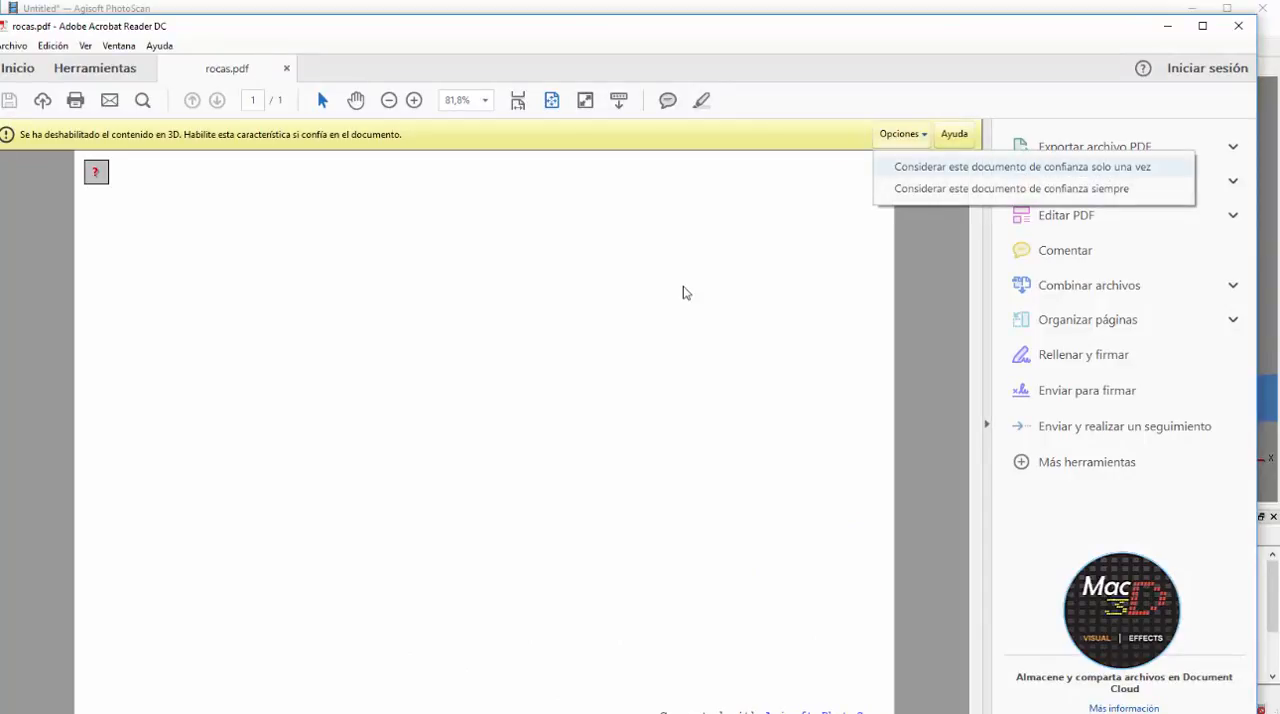
click(1022, 166)
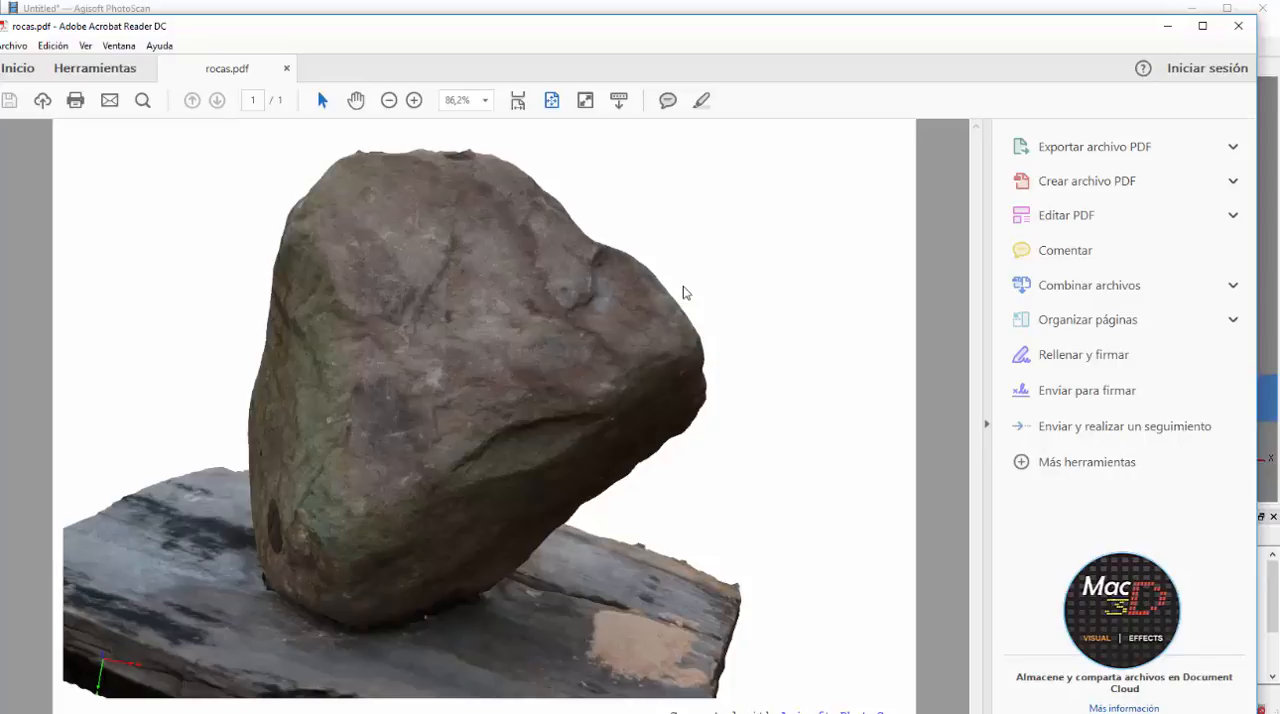
Switch to Maya and import roca.obj from E:\FOTOGRAMETRIA using the OBJ file type
key(super)
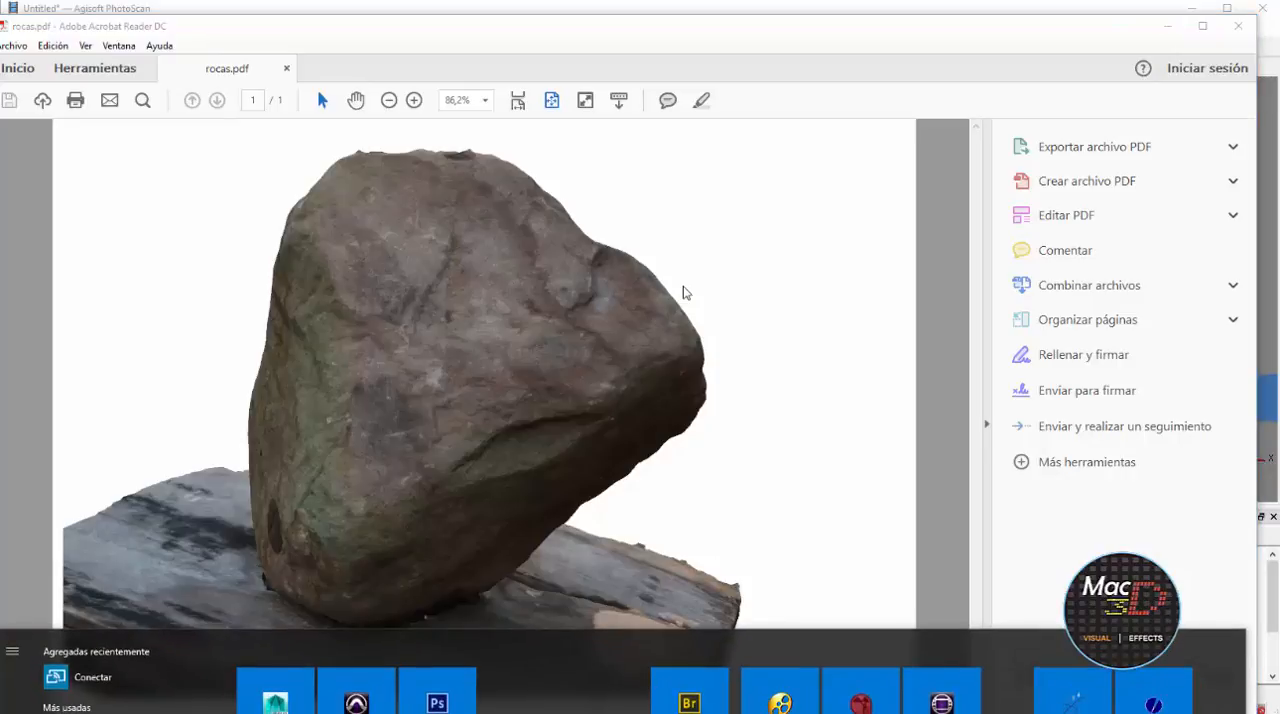
key(super)
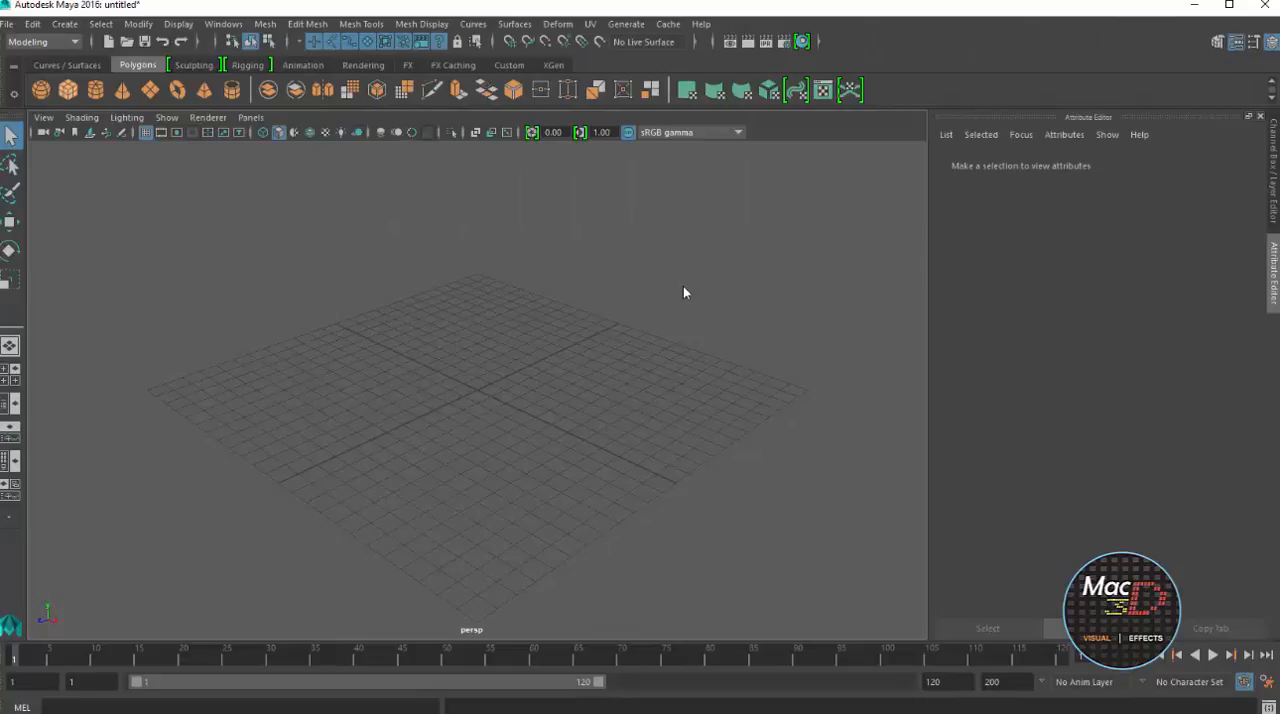
click(7, 24)
click(39, 196)
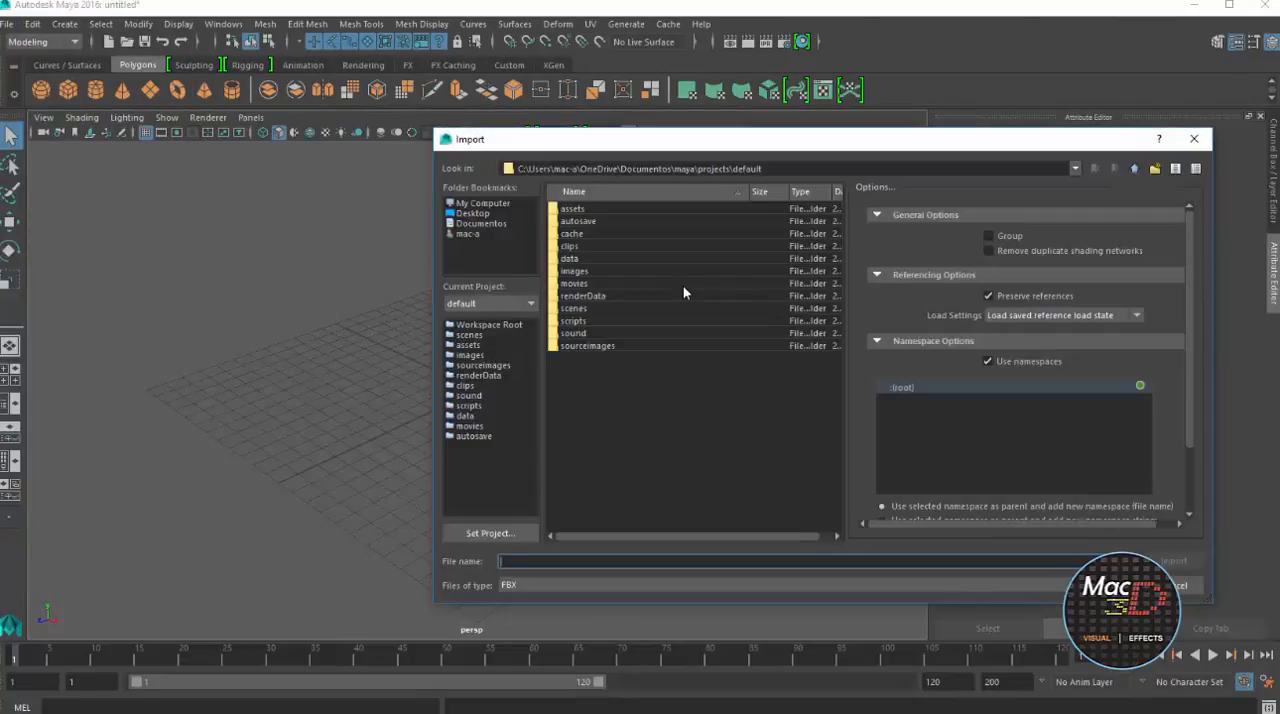
click(483, 203)
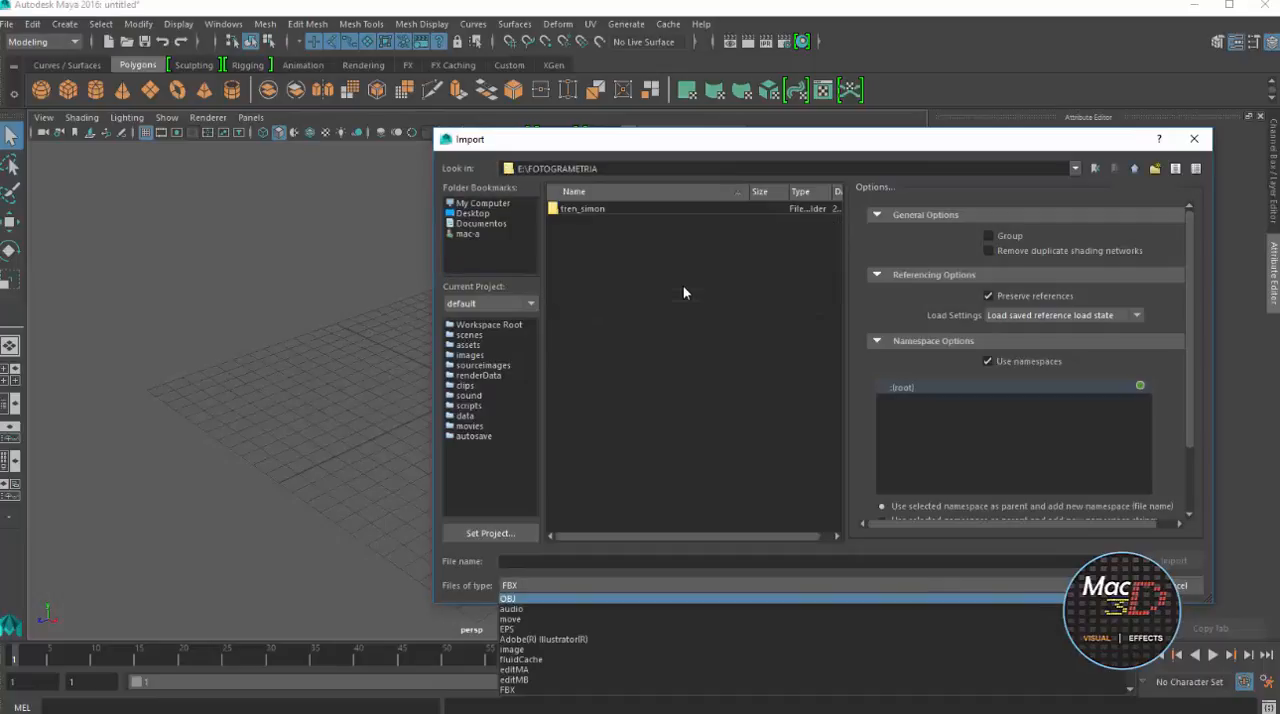
click(512, 598)
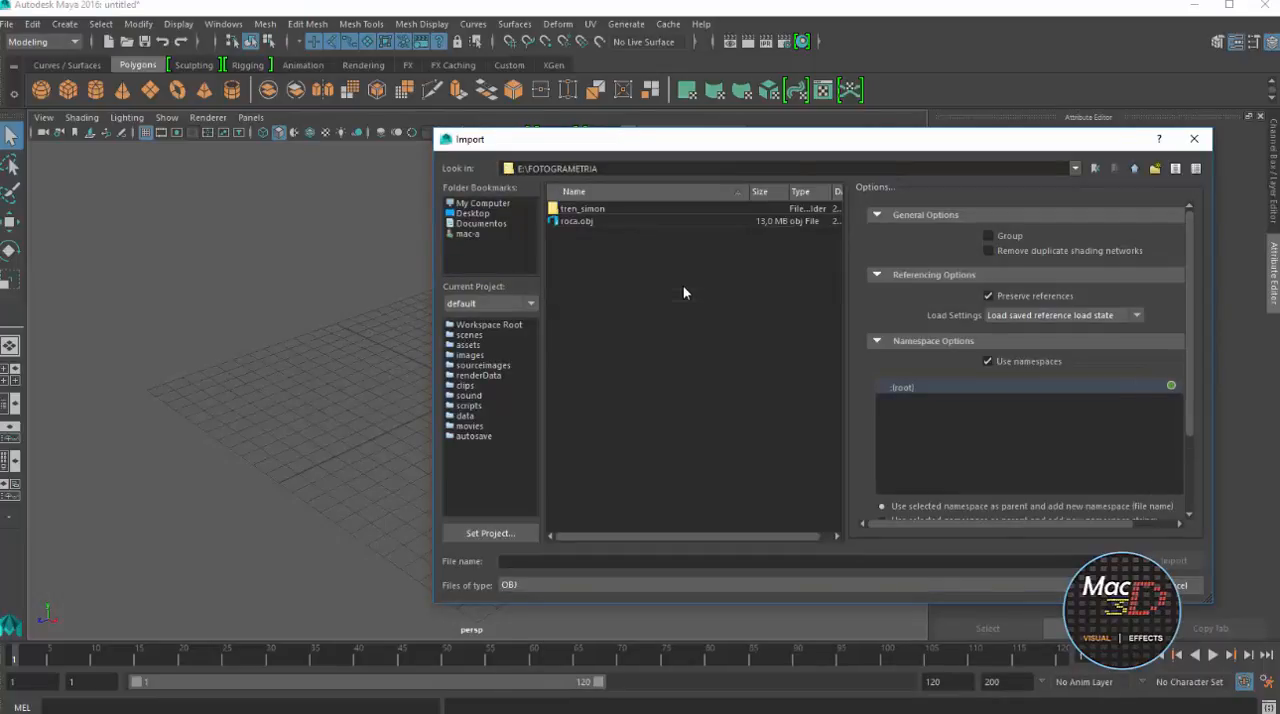
click(576, 220)
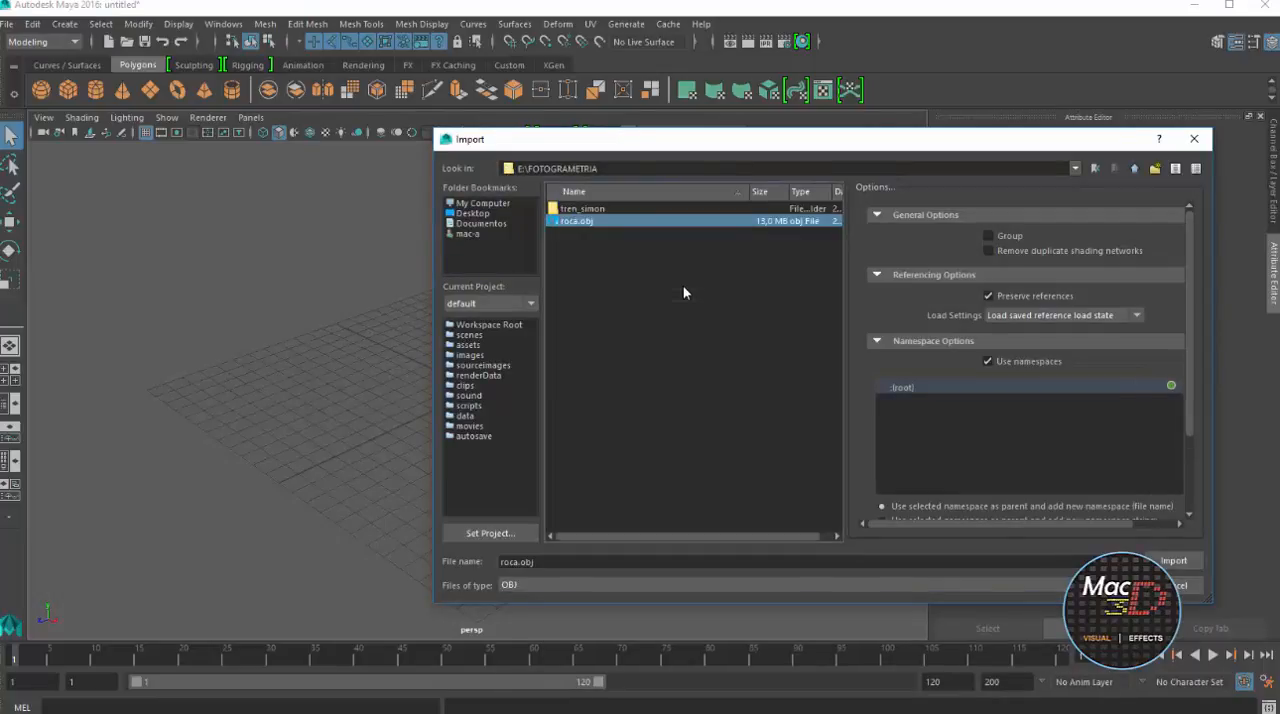
click(1173, 560)
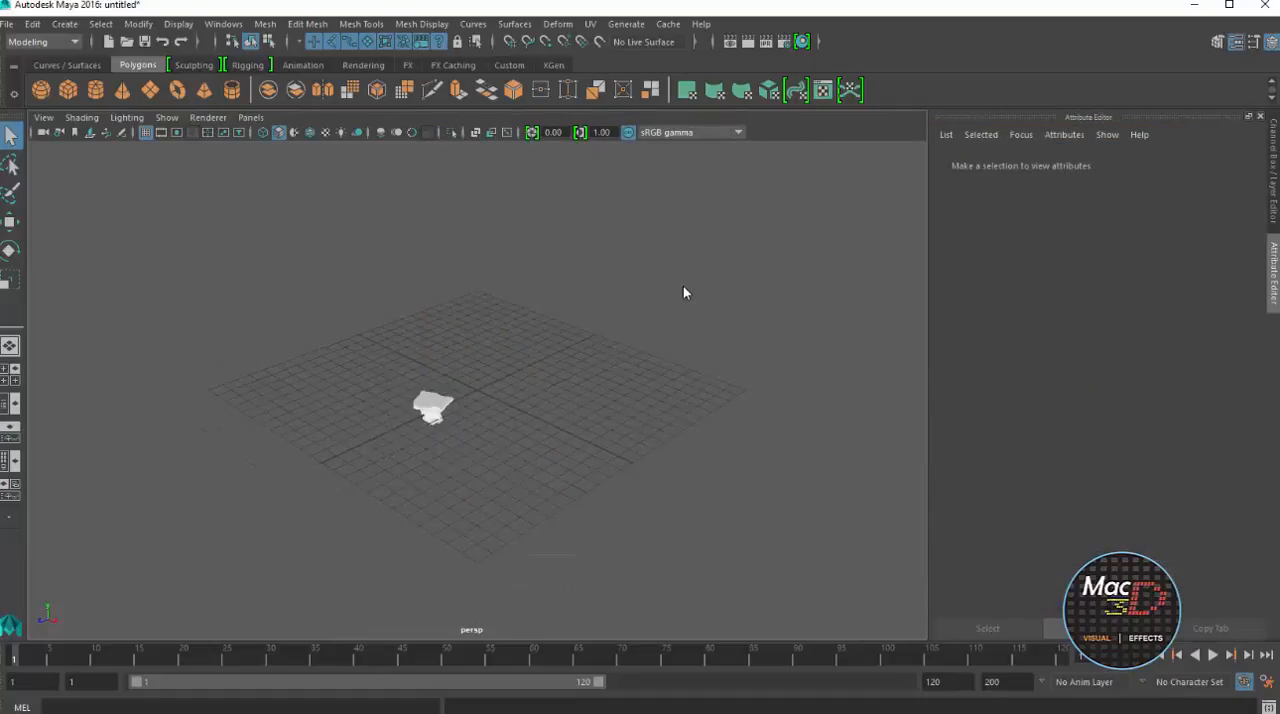
Turn the imported rock mesh upright by setting its Scale Y to -1, and deselect it
scroll(685, 293, up, 7)
alt+middle_drag(685, 293, 831, 199)
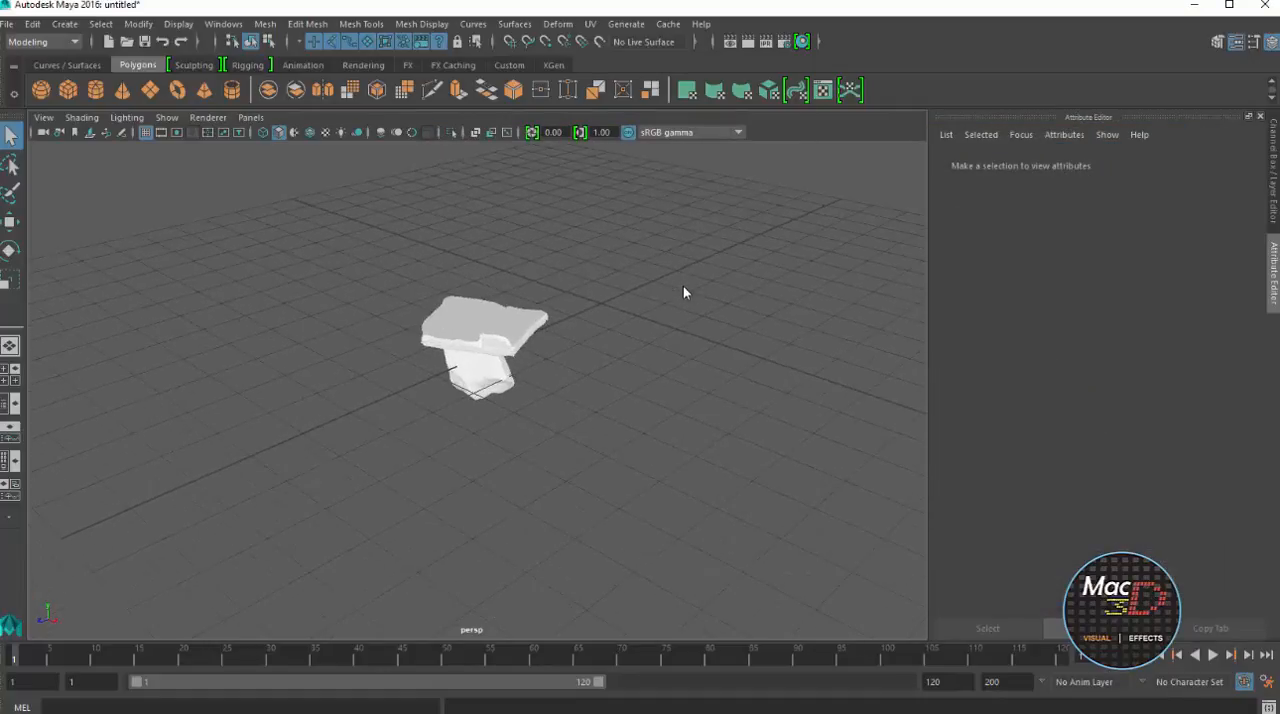
scroll(685, 293, down, 5)
scroll(685, 293, up, 5)
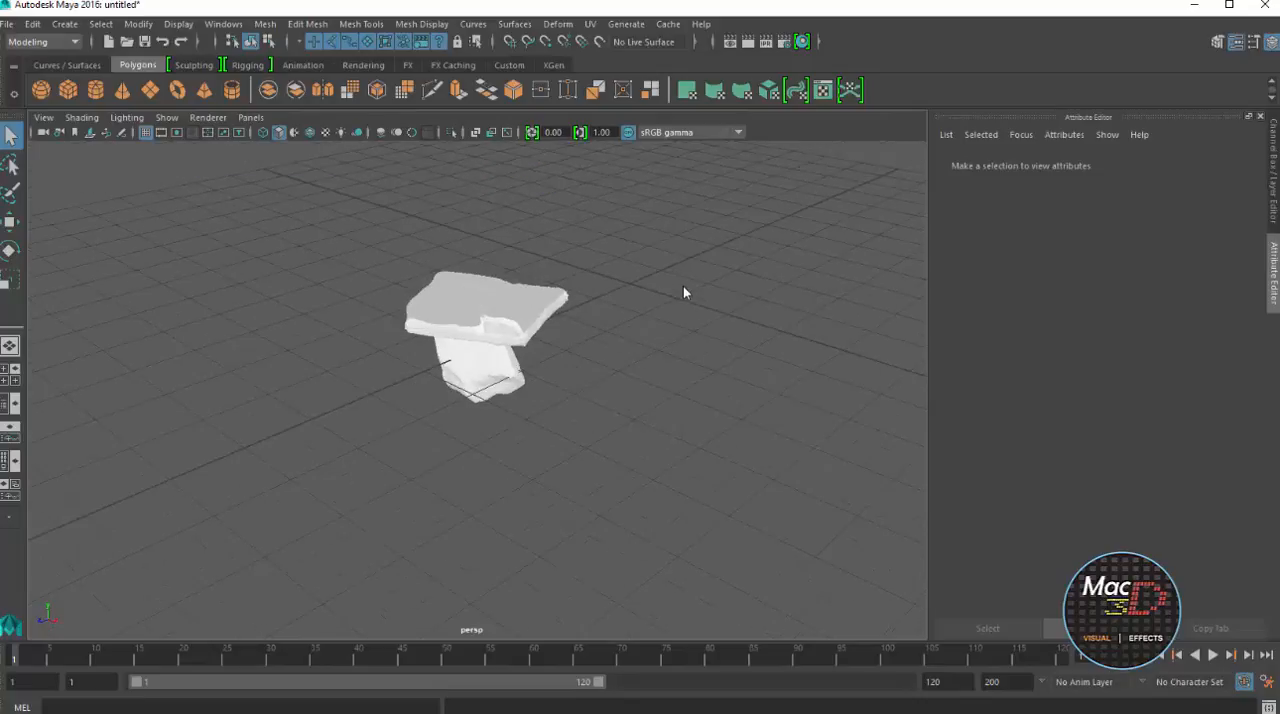
click(482, 325)
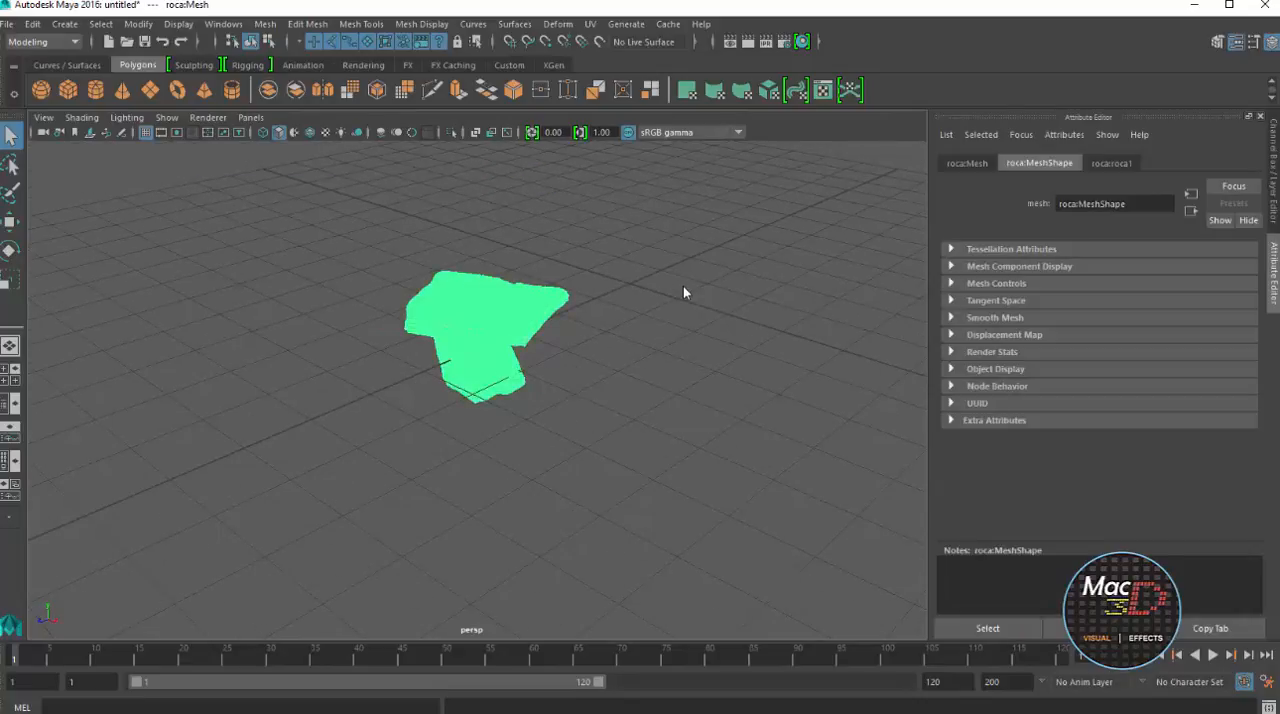
key(ctrl+a)
click(1238, 264)
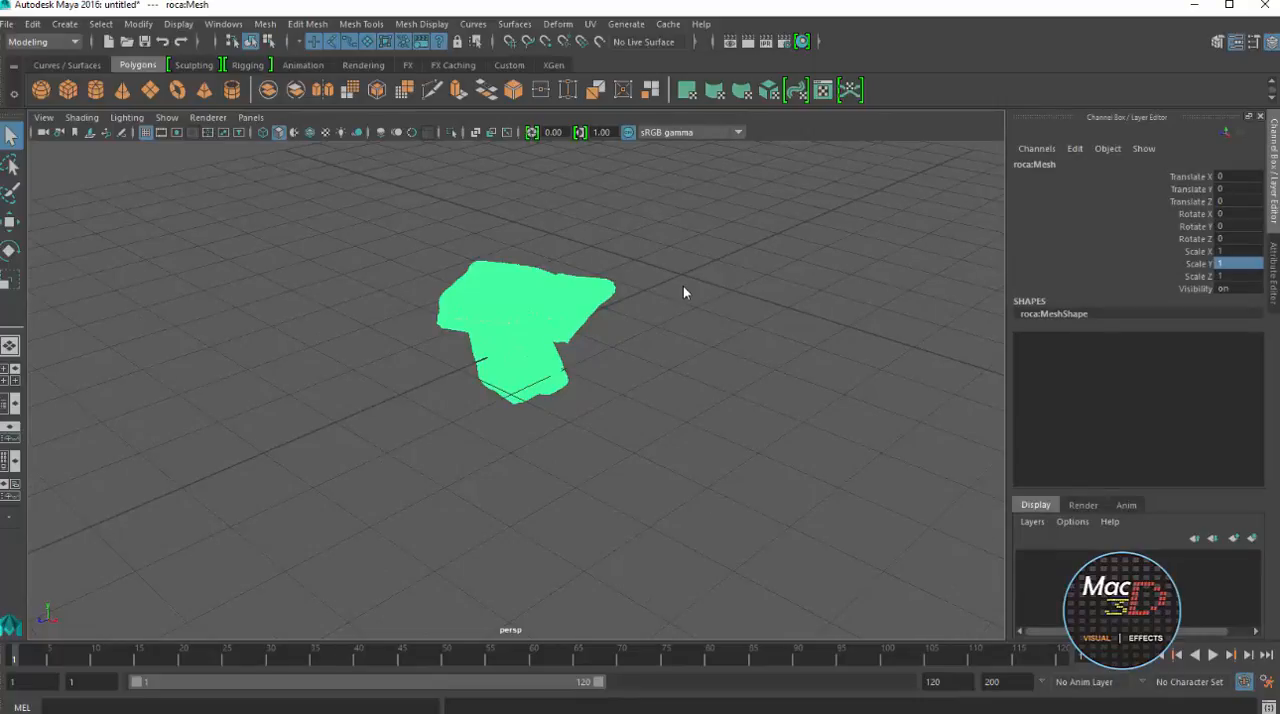
text(-1)
key(Return)
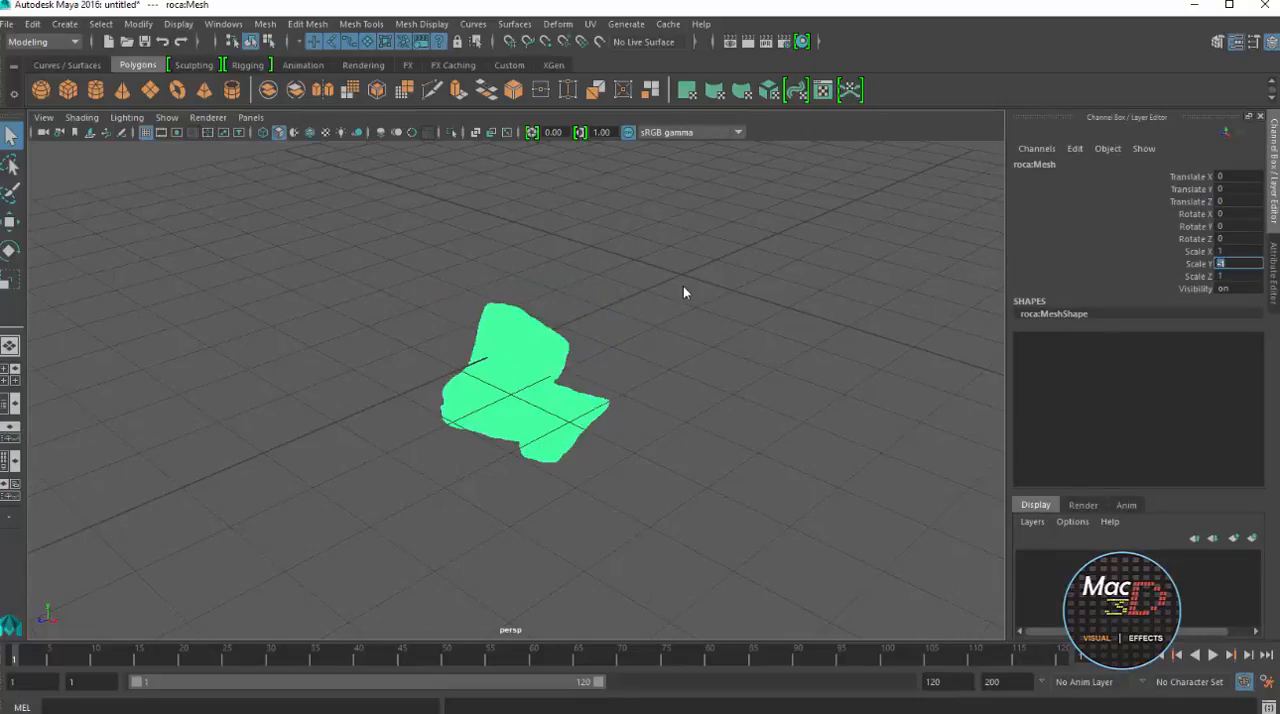
click(684, 292)
Examine the rock mesh's polygon density and surface relief up close and from around, both selected and deselected
scroll(684, 292, up, 3)
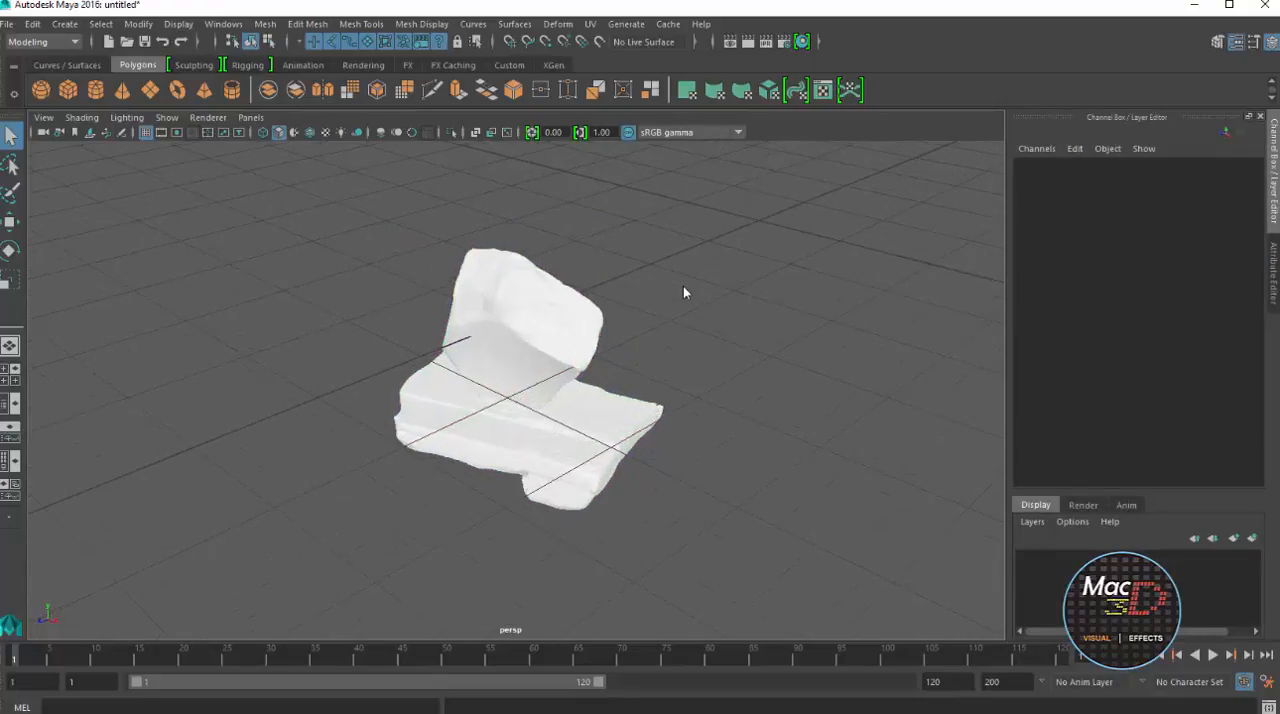
scroll(684, 292, up, 5)
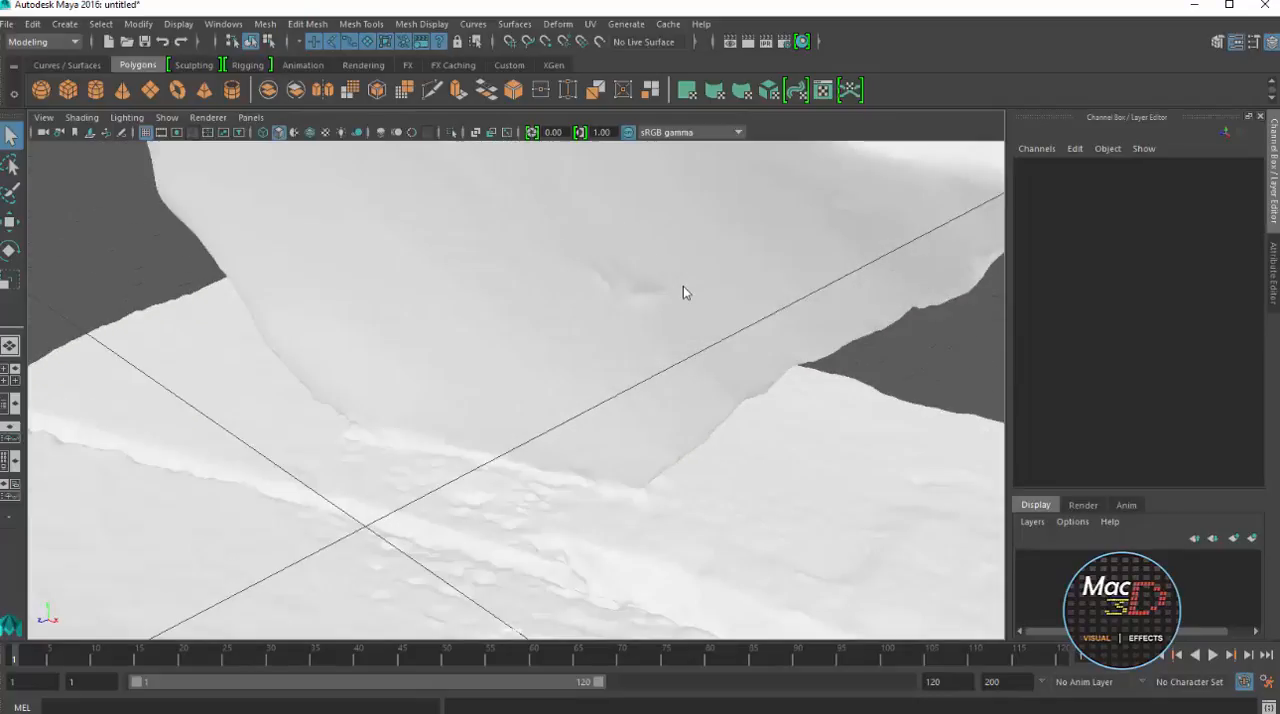
scroll(684, 292, down, 2)
click(684, 292)
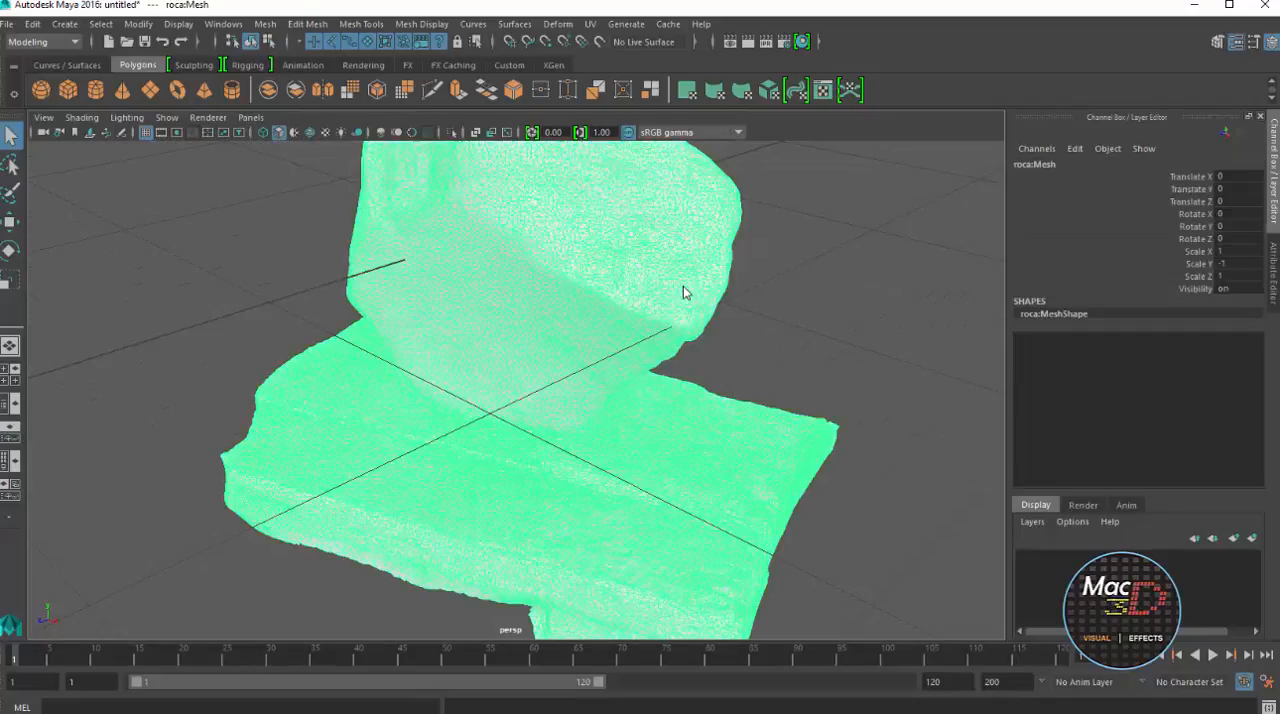
scroll(684, 292, up, 3)
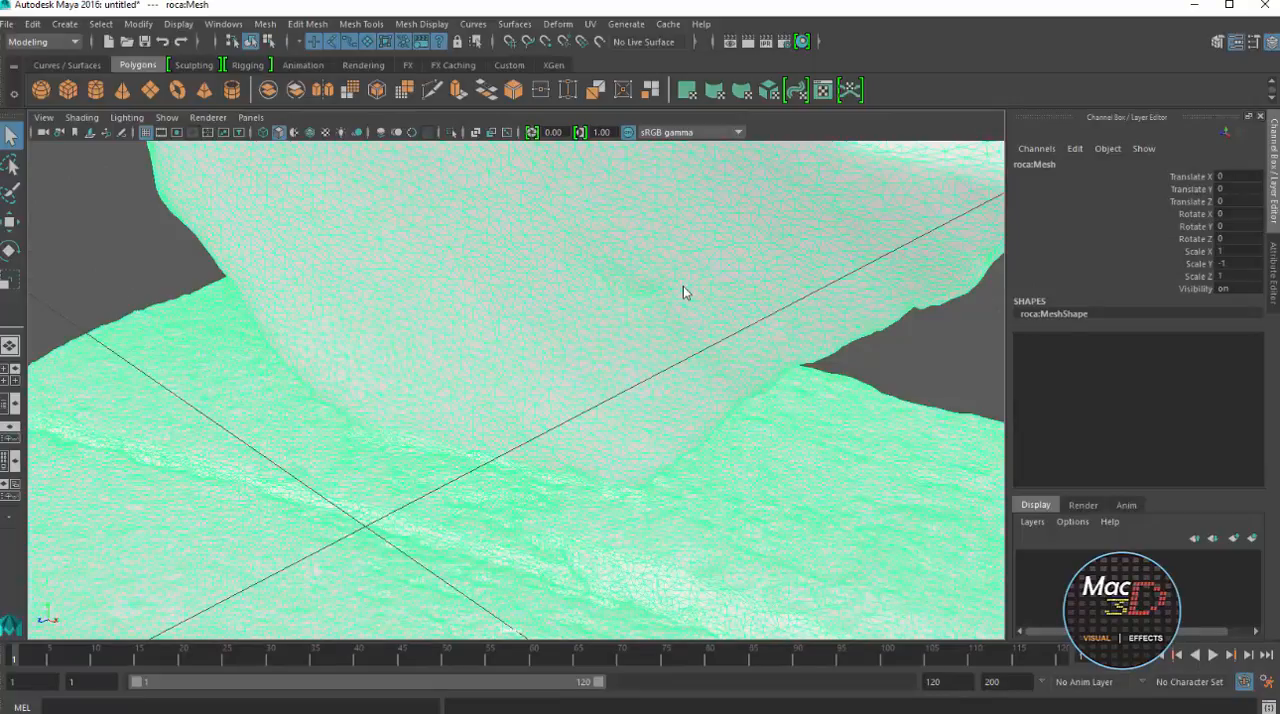
scroll(684, 292, down, 3)
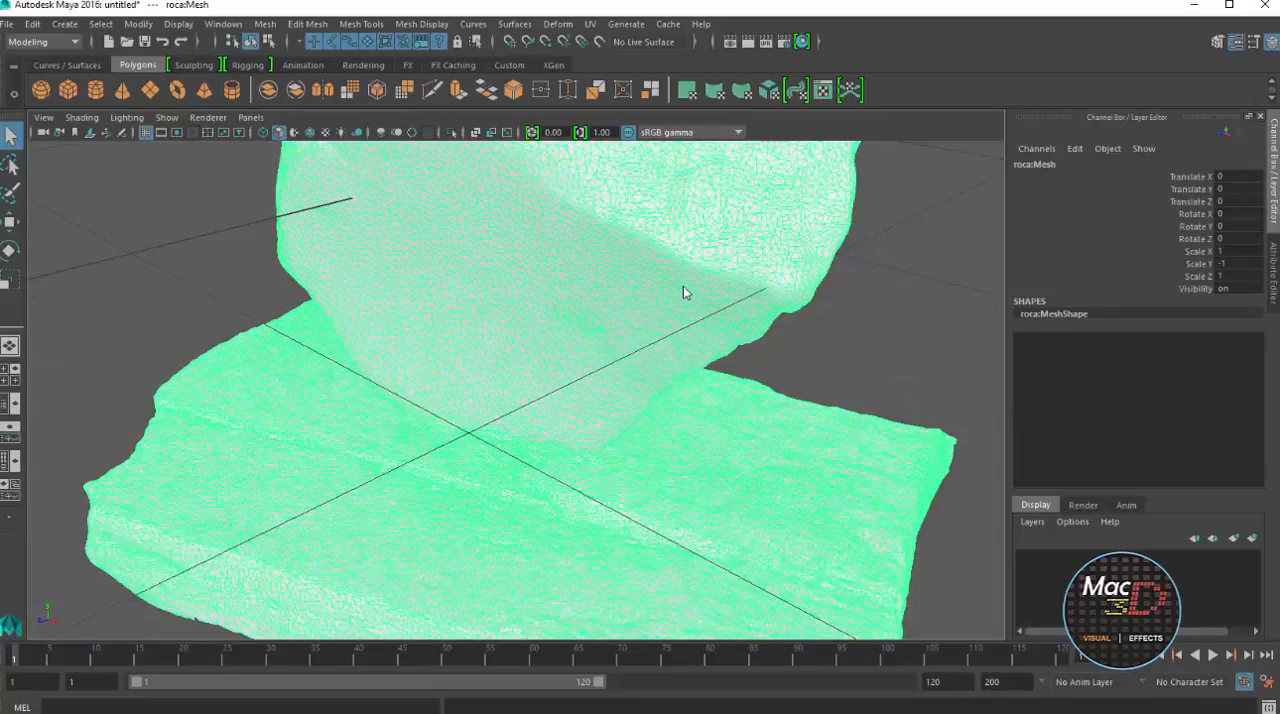
scroll(684, 292, down, 4)
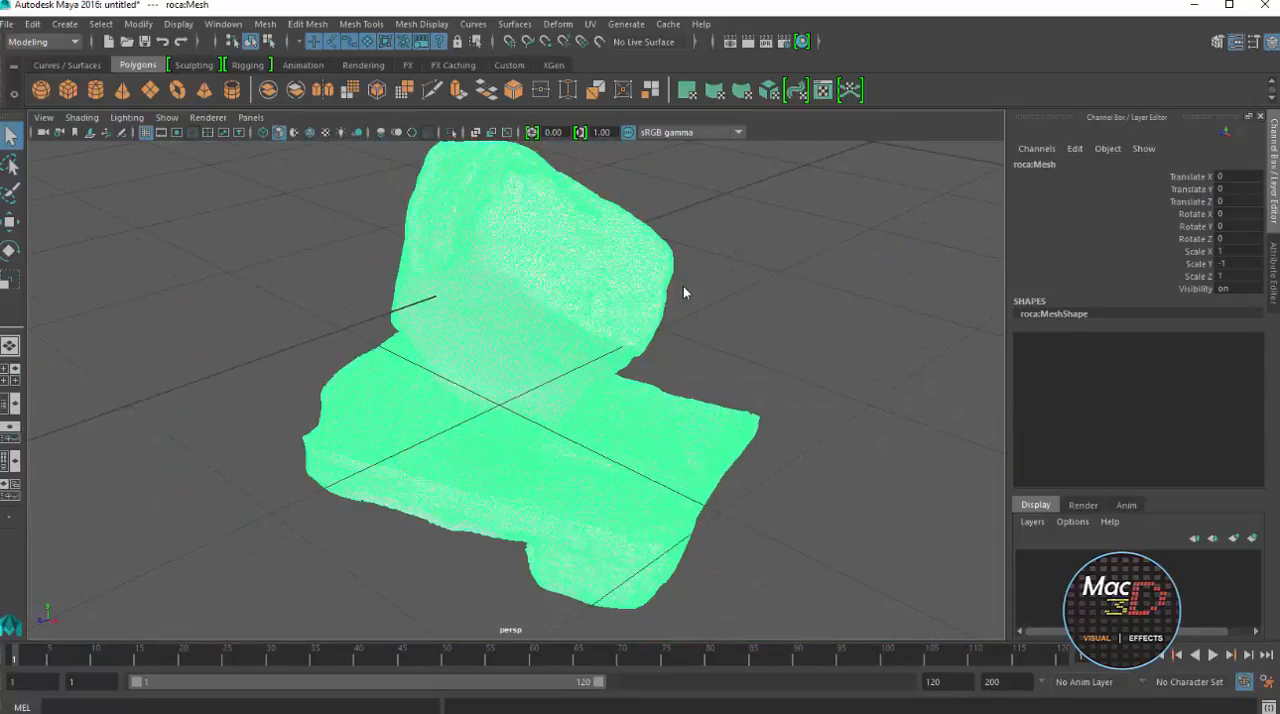
alt+middle_drag(684, 292, 672, 320)
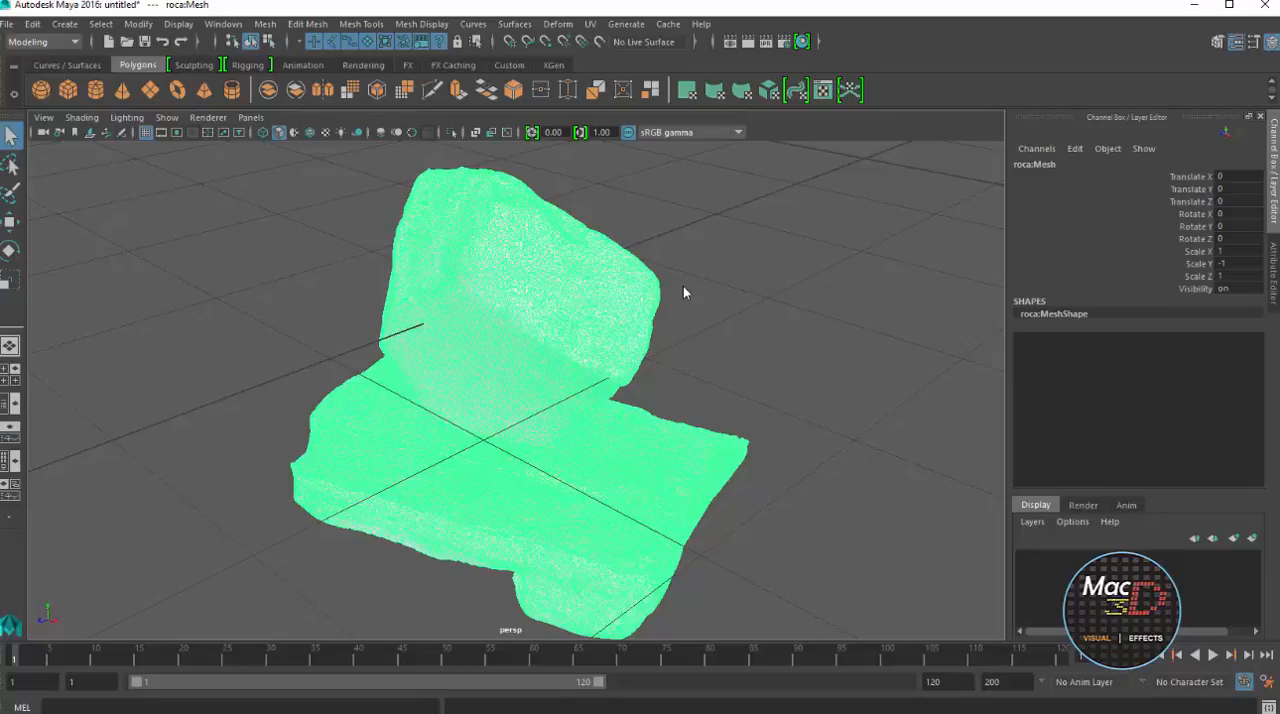
click(684, 292)
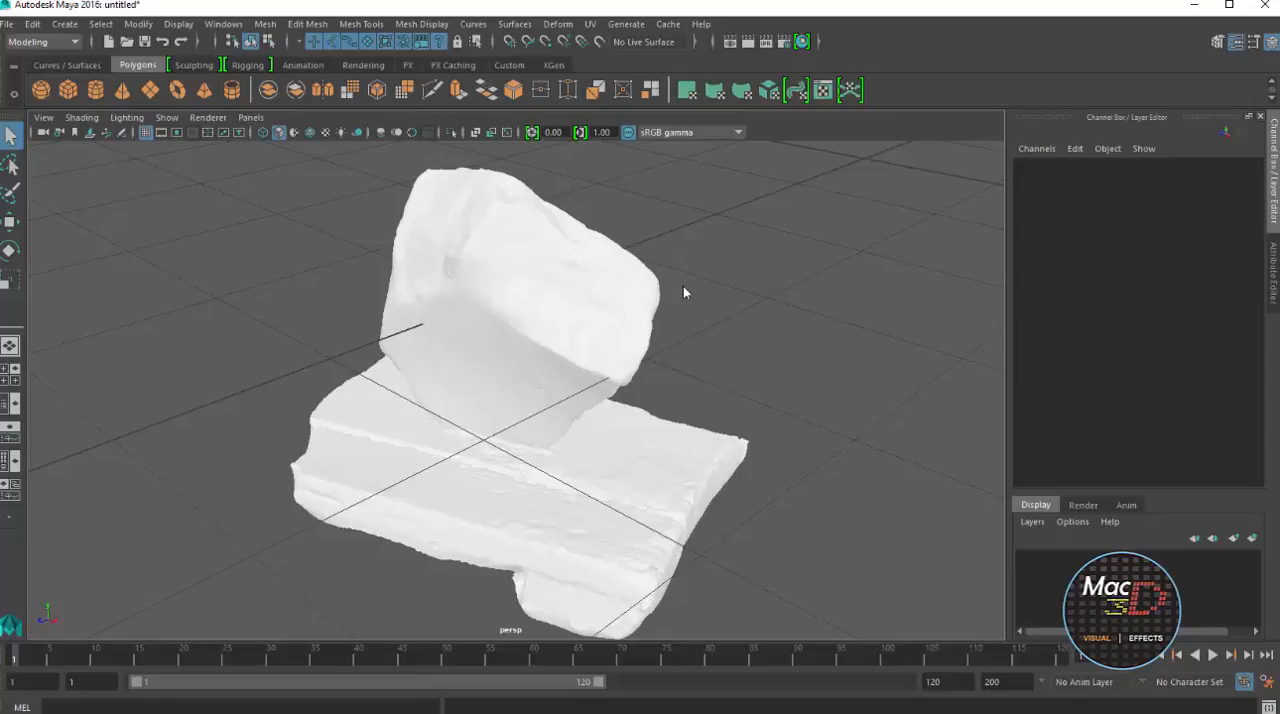
scroll(684, 292, up, 5)
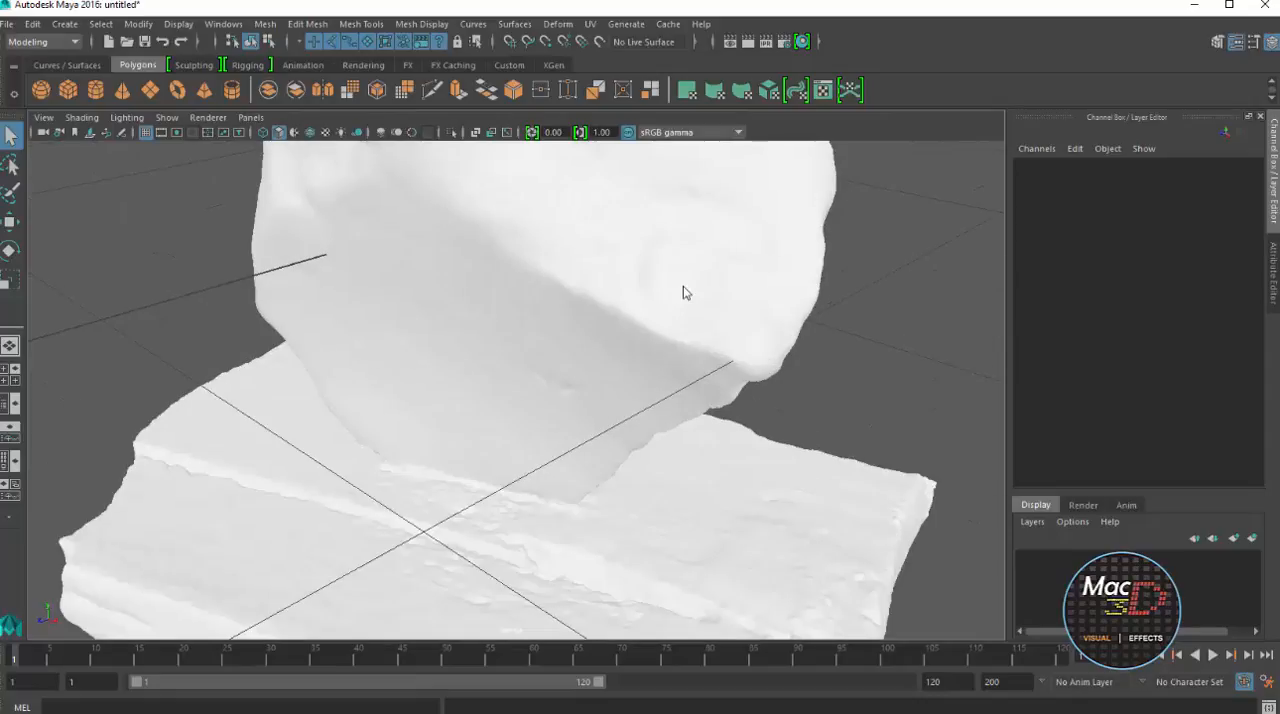
alt+drag(684, 292, 684, 292)
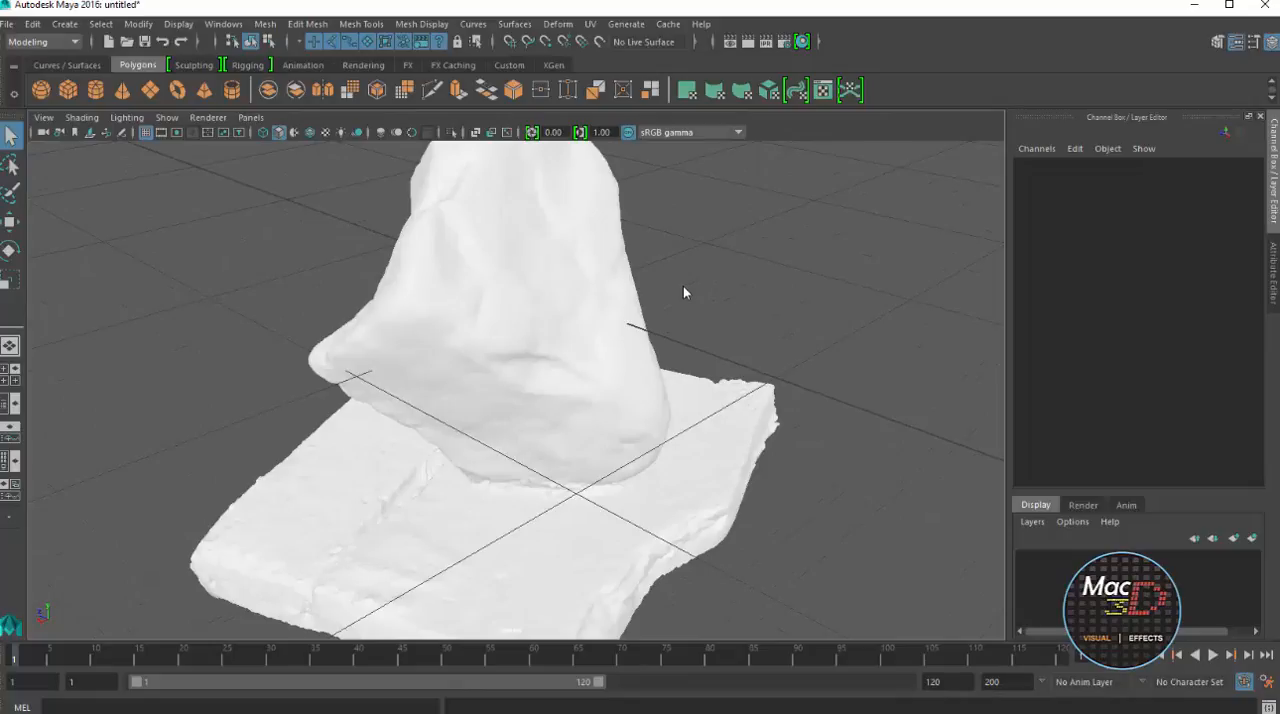
alt+middle_drag(685, 293, 746, 334)
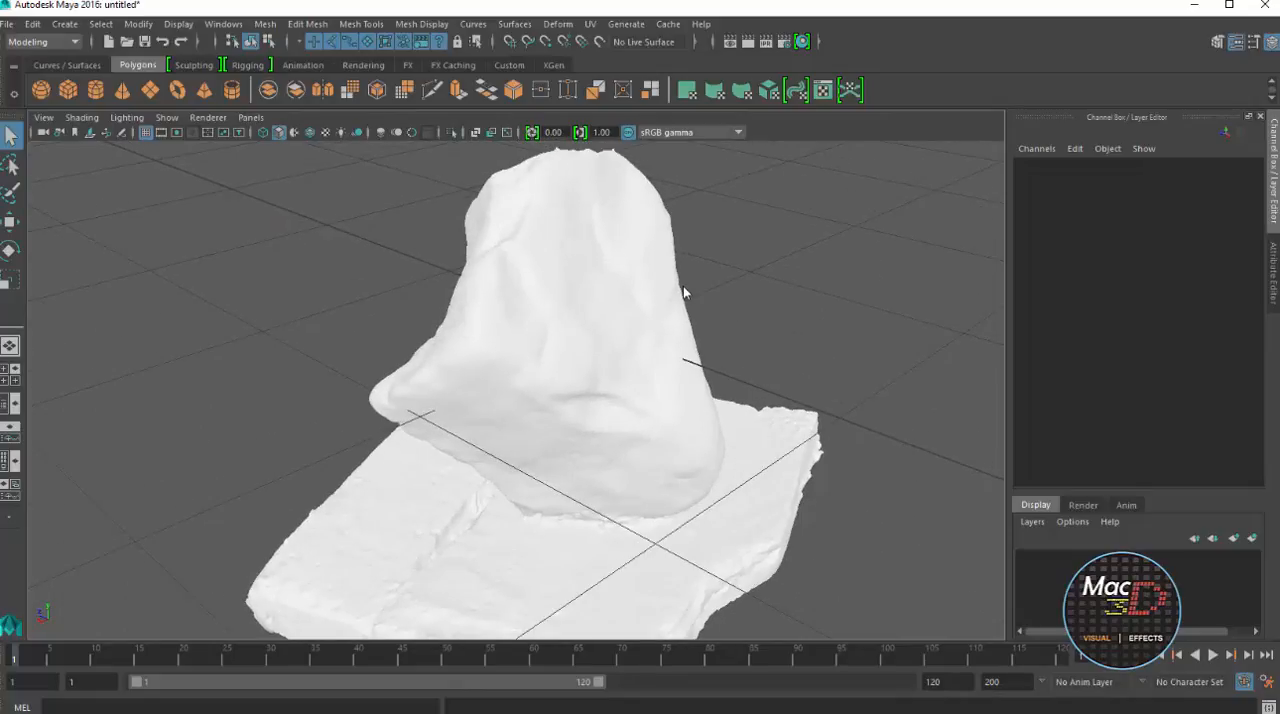
Display the rock in textured mode, hide the viewport grid and view the model from around
key(ctrl+z)
key(ctrl+z)
key(5)
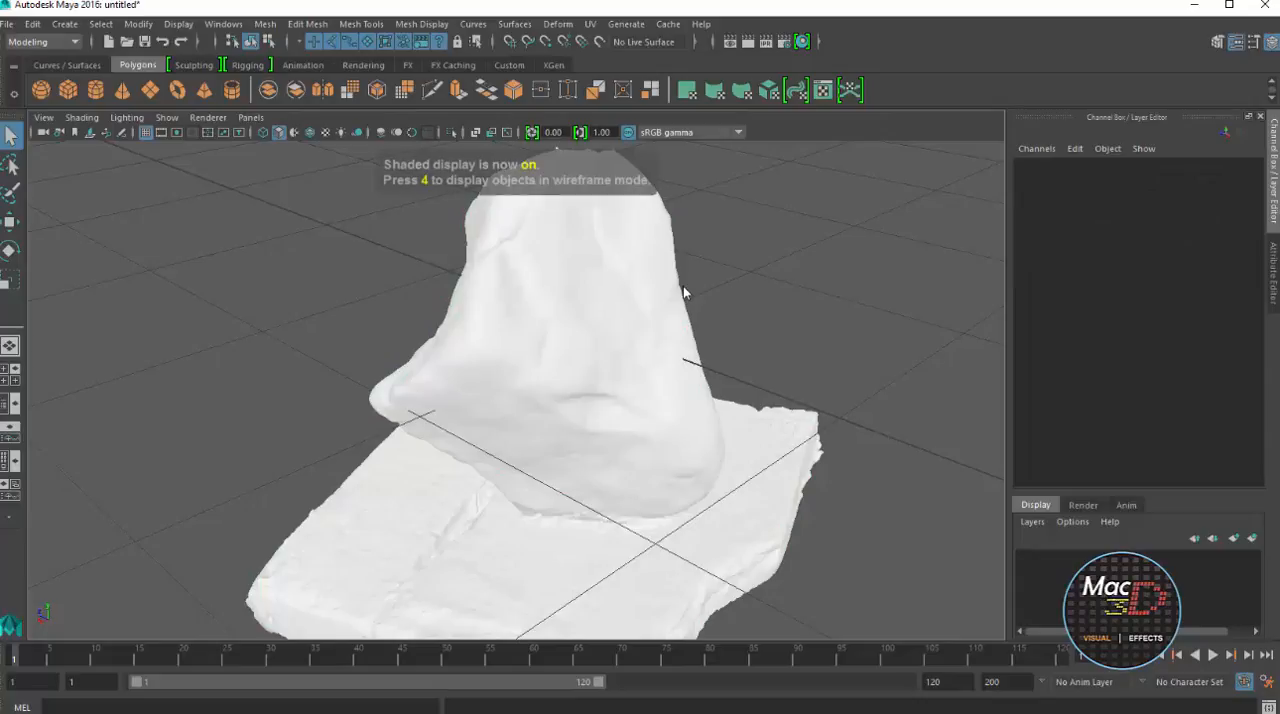
key(6)
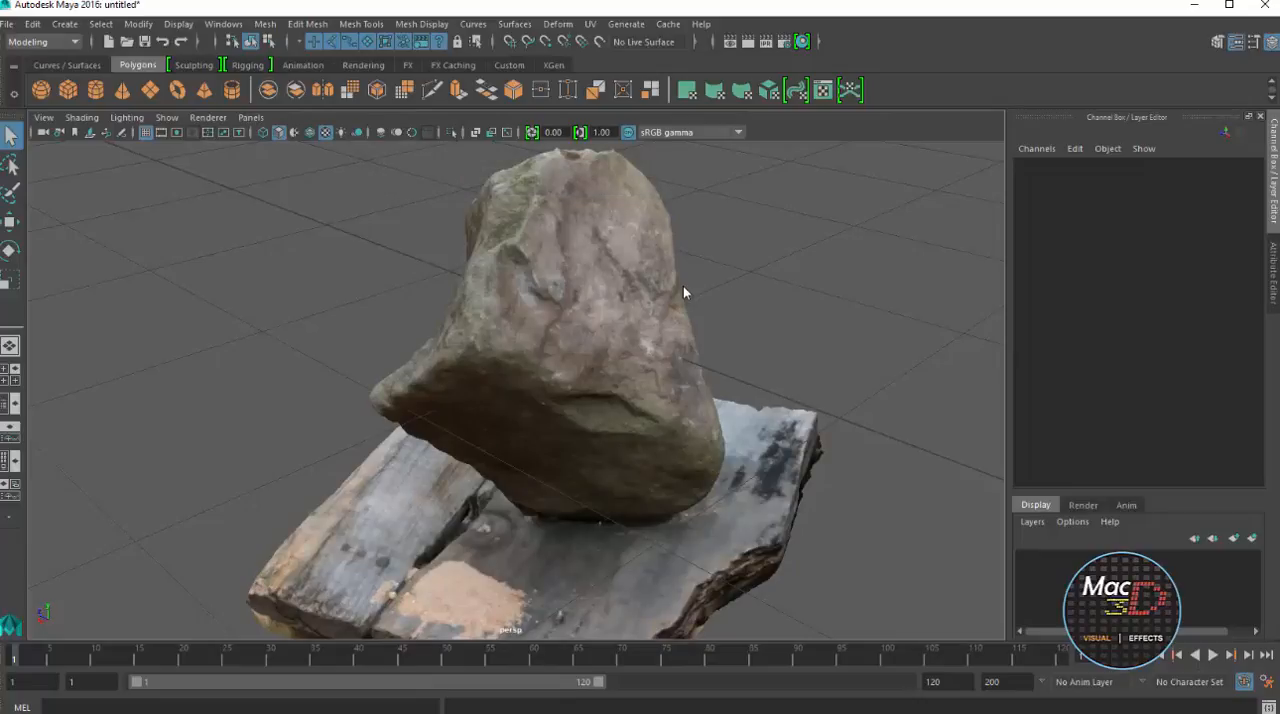
click(145, 132)
scroll(684, 292, down, 5)
scroll(684, 292, up, 4)
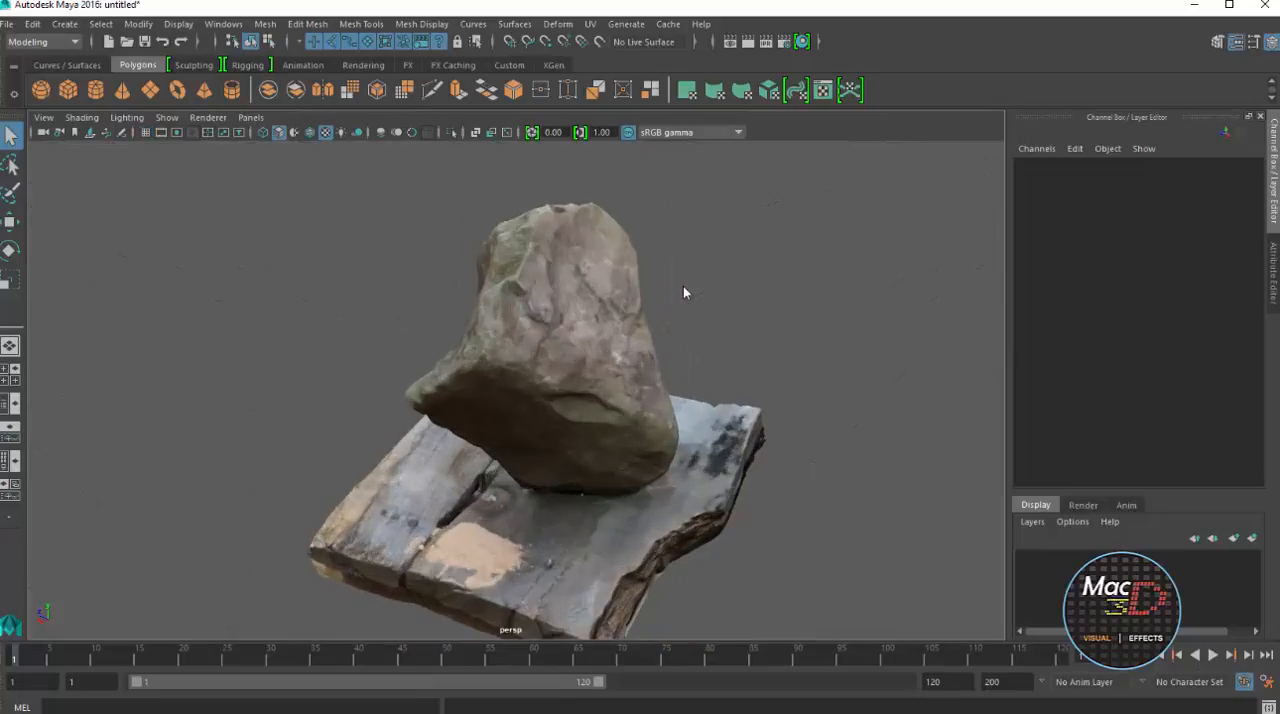
alt+drag(684, 292, 684, 292)
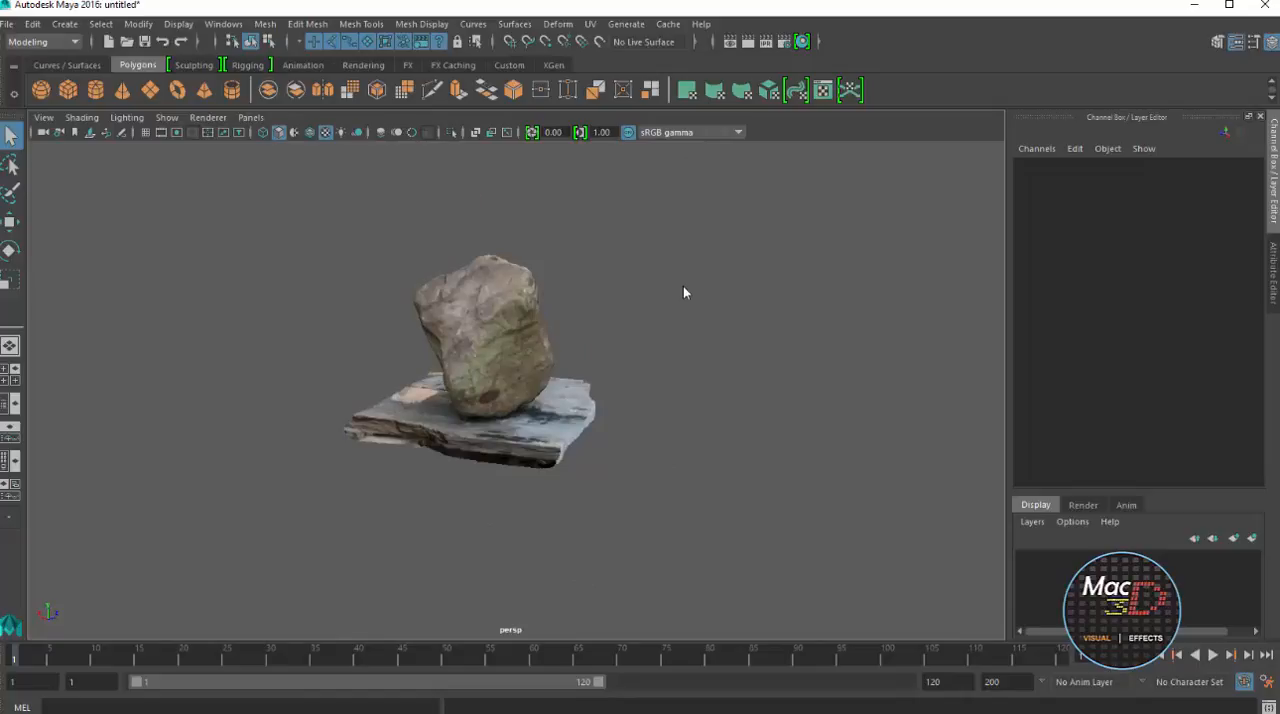
Create a one-subdivision polygon plane about 6.16 wide and 10.09 high beside the rock model
click(150, 90)
scroll(684, 292, down, 3)
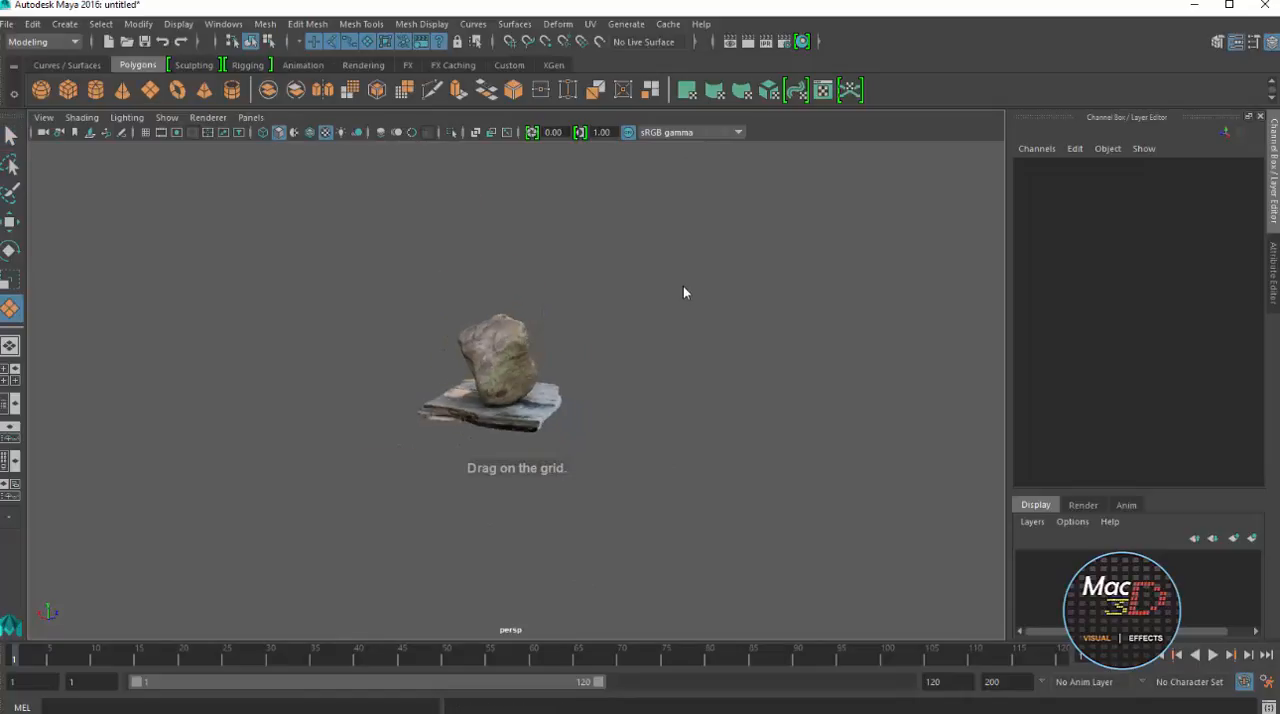
scroll(684, 292, down, 1)
mouse_move(313, 462)
mouse_down()
mouse_move(720, 391)
mouse_move(908, 467)
mouse_move(986, 434)
mouse_move(1004, 406)
mouse_up()
alt+drag(684, 292, 684, 292)
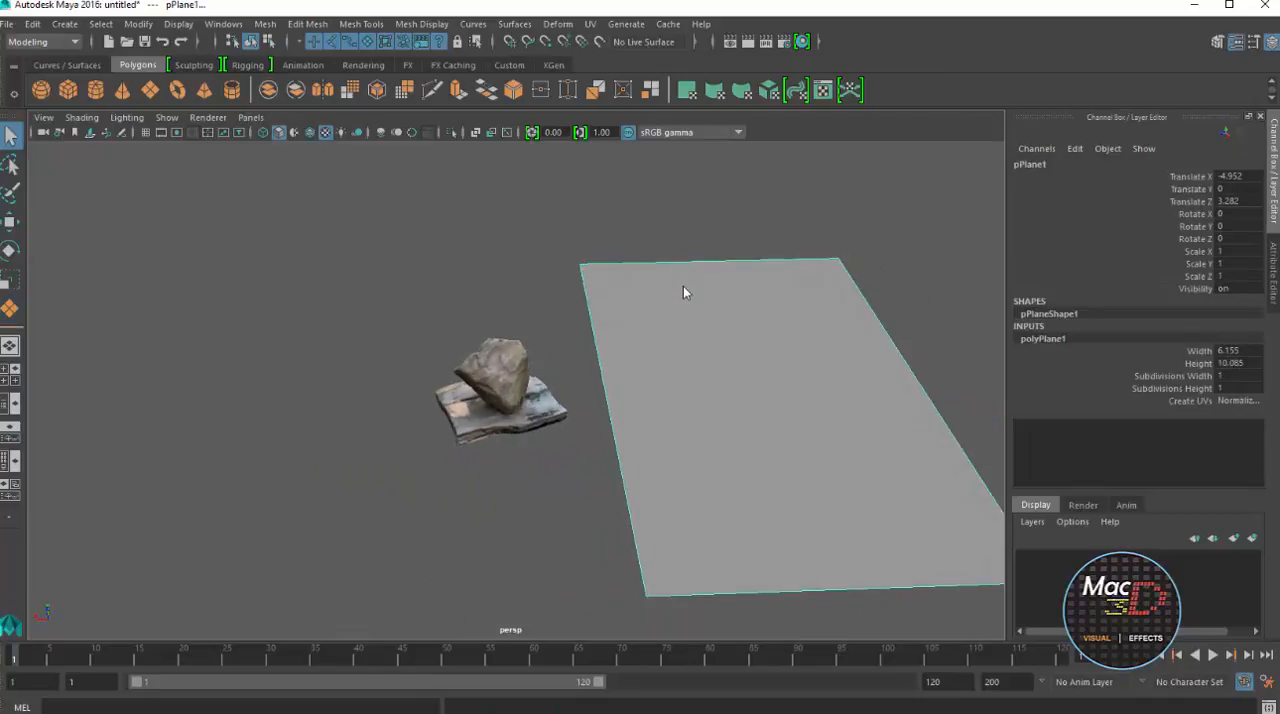
Move the plane under the rock's wooden base, to about Translate X -0.31 and Translate Y -0.848
key(w)
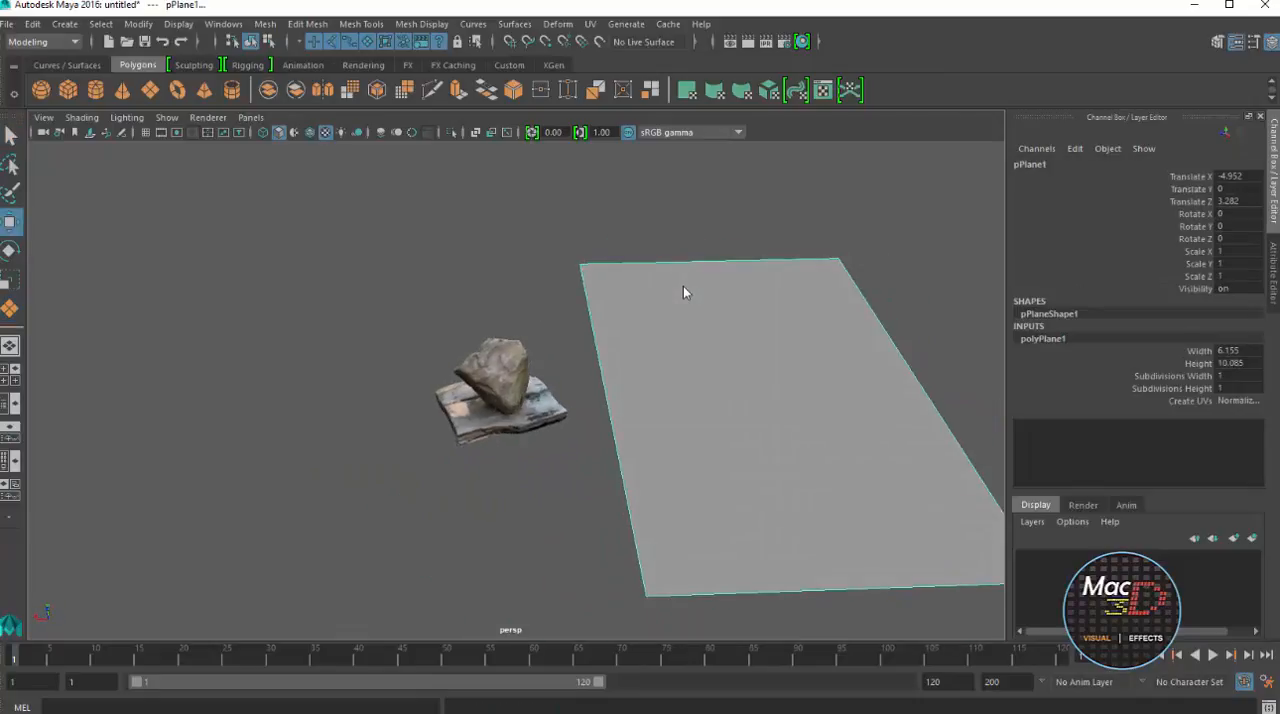
scroll(684, 292, down, 3)
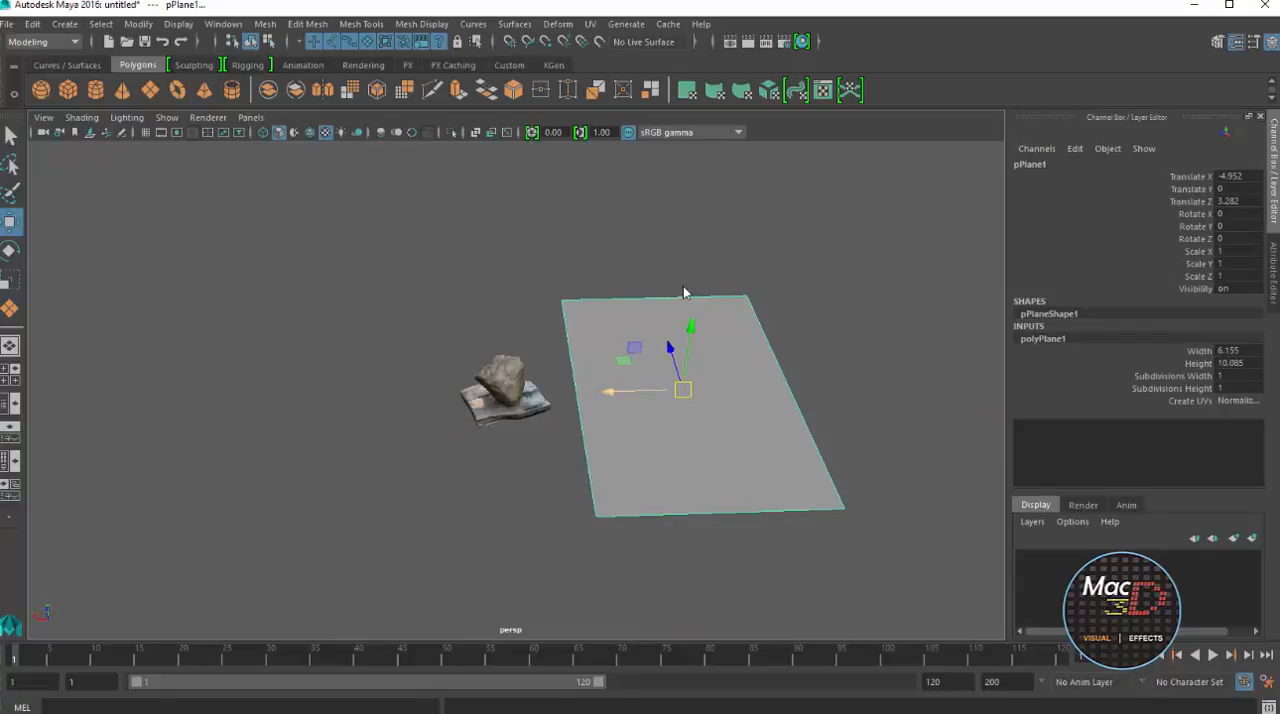
drag(610, 392, 441, 393)
scroll(684, 292, up, 3)
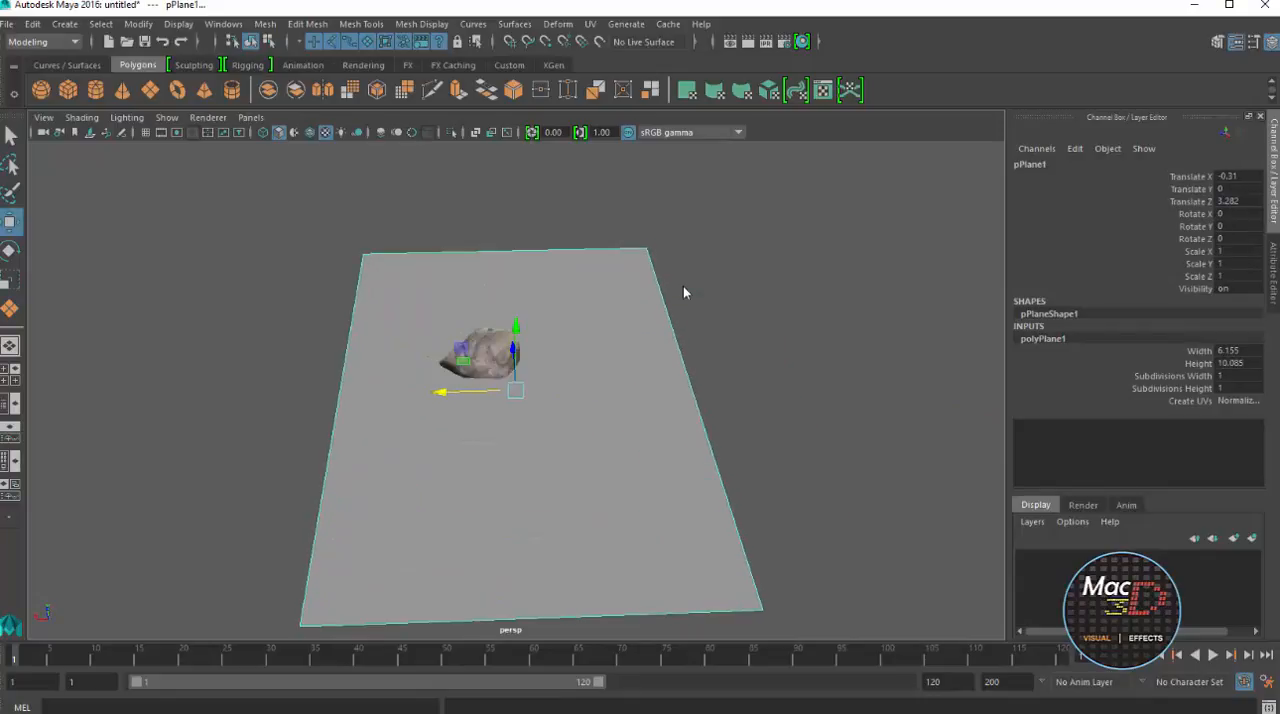
alt+drag(685, 292, 515, 222)
scroll(685, 292, up, 5)
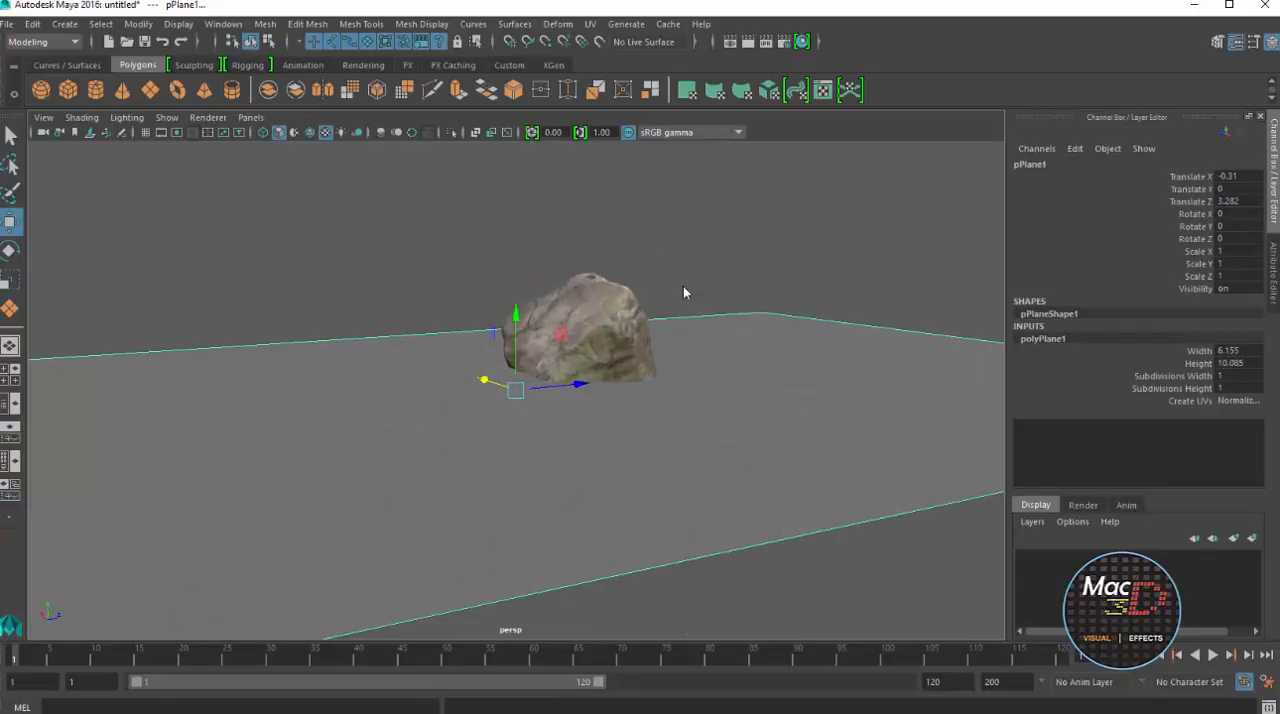
drag(516, 316, 516, 436)
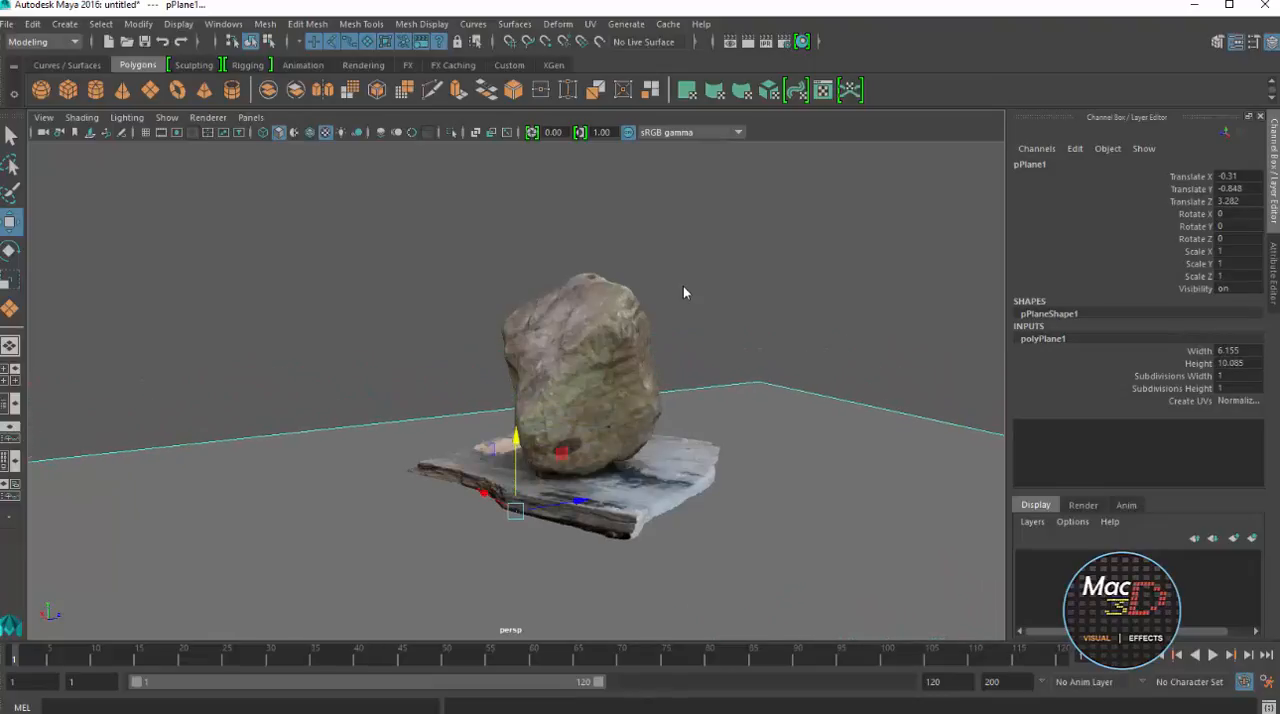
Select the rock mesh in the side view and center its pivot
alt+drag(685, 292, 545, 240)
key(space)
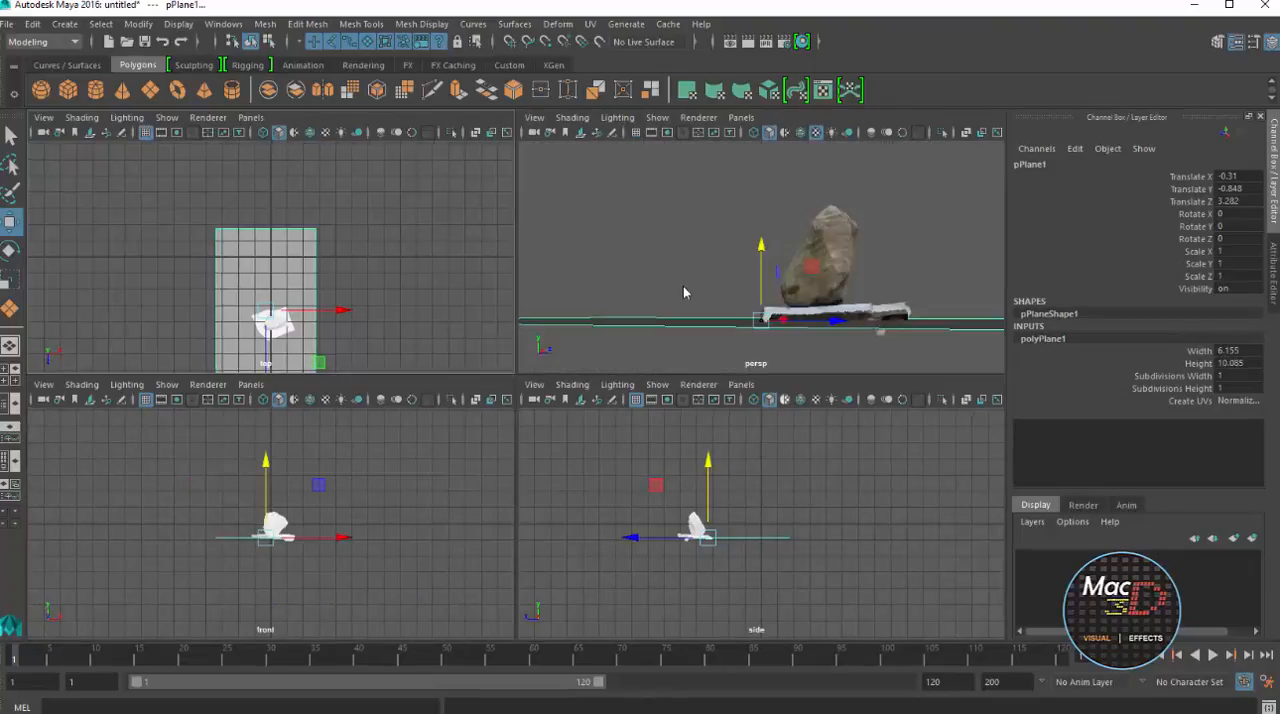
key(space)
scroll(685, 292, up, 5)
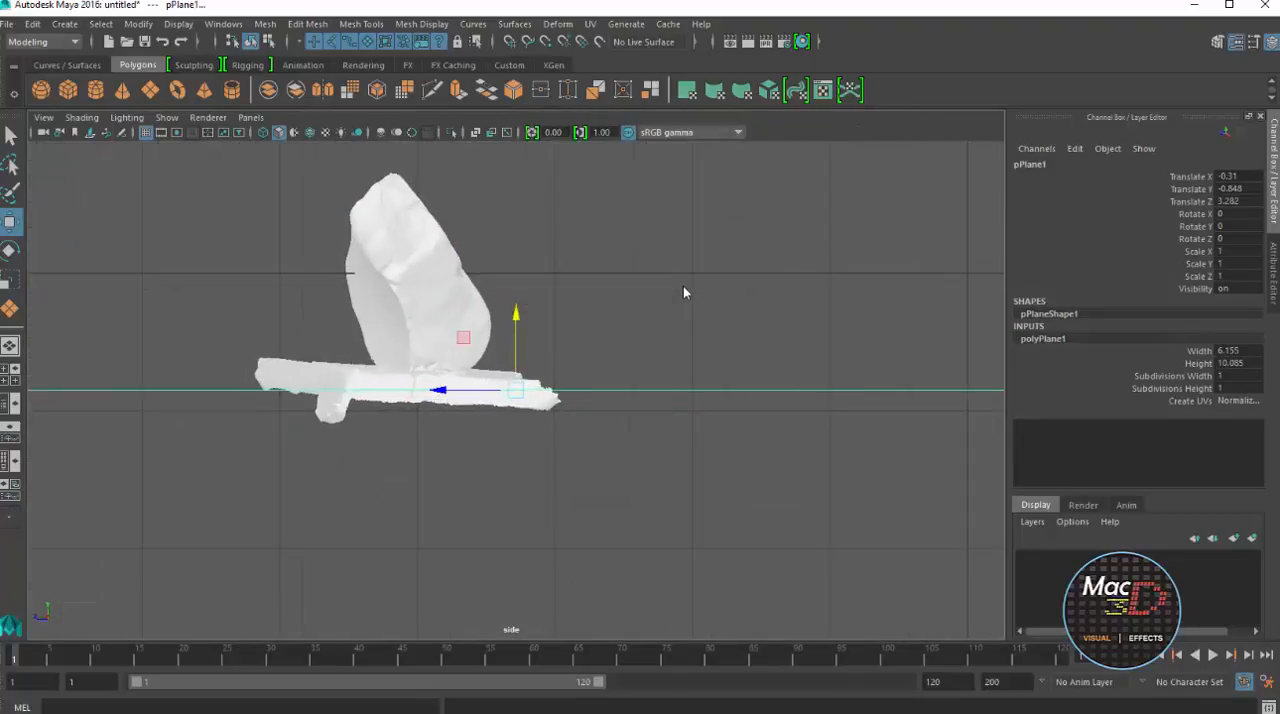
key(ctrl+z)
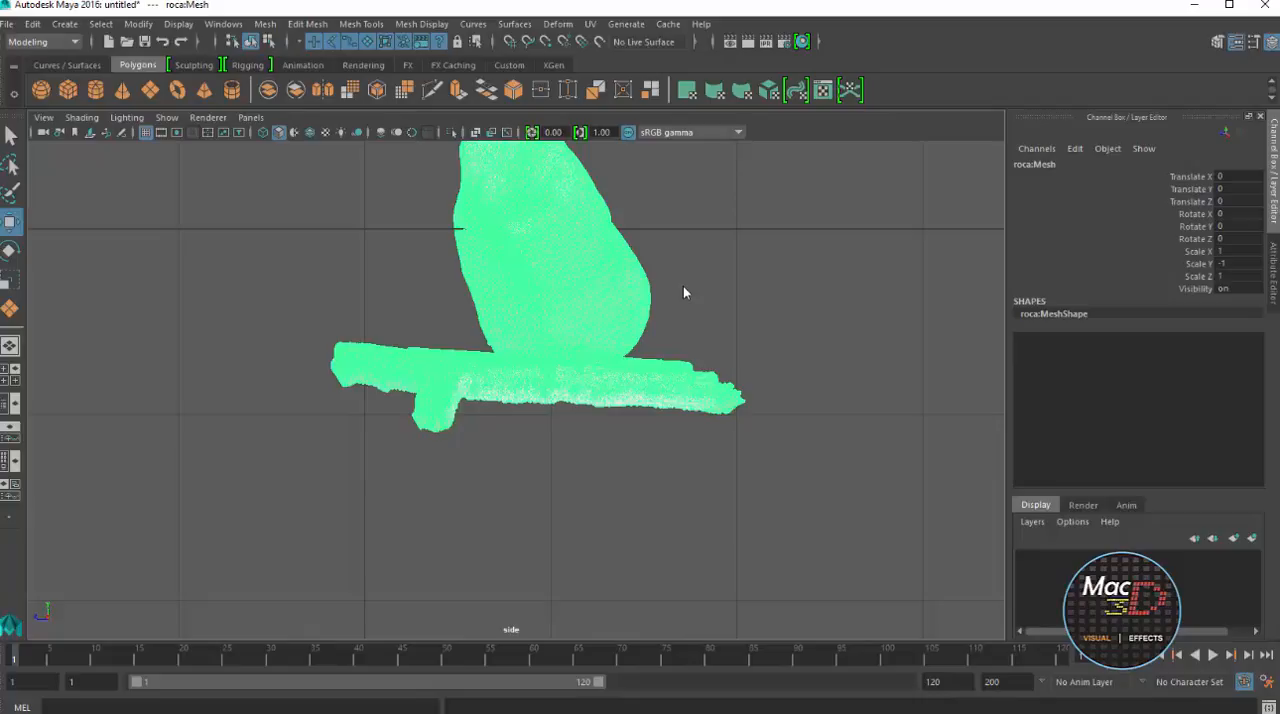
click(138, 24)
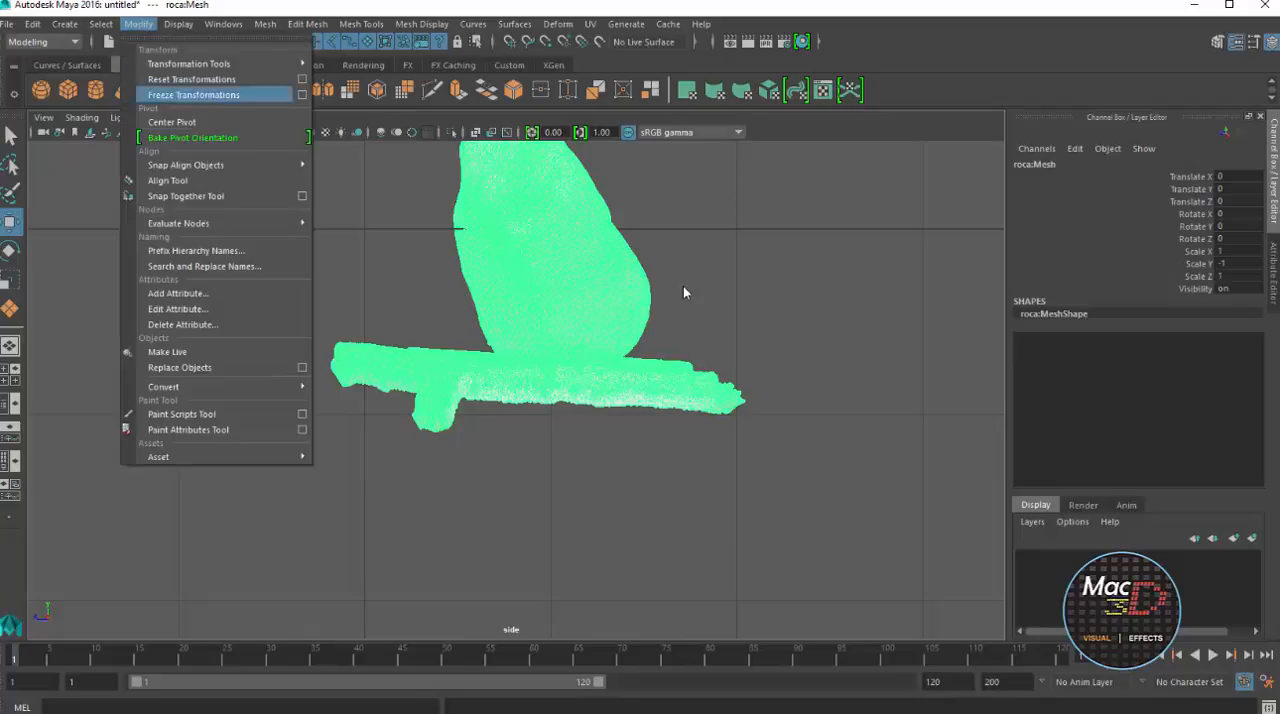
click(172, 121)
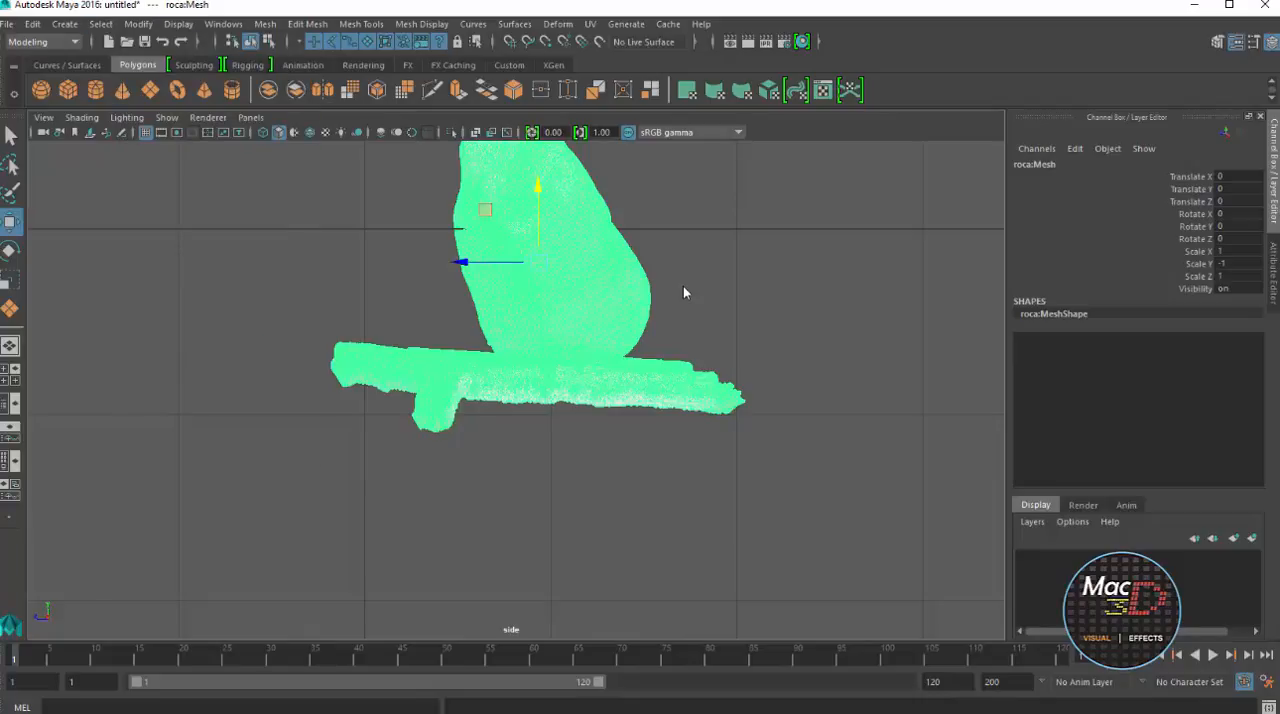
Rotate the rock mesh about 3.7 degrees around X to level its wooden base with the plane
key(e)
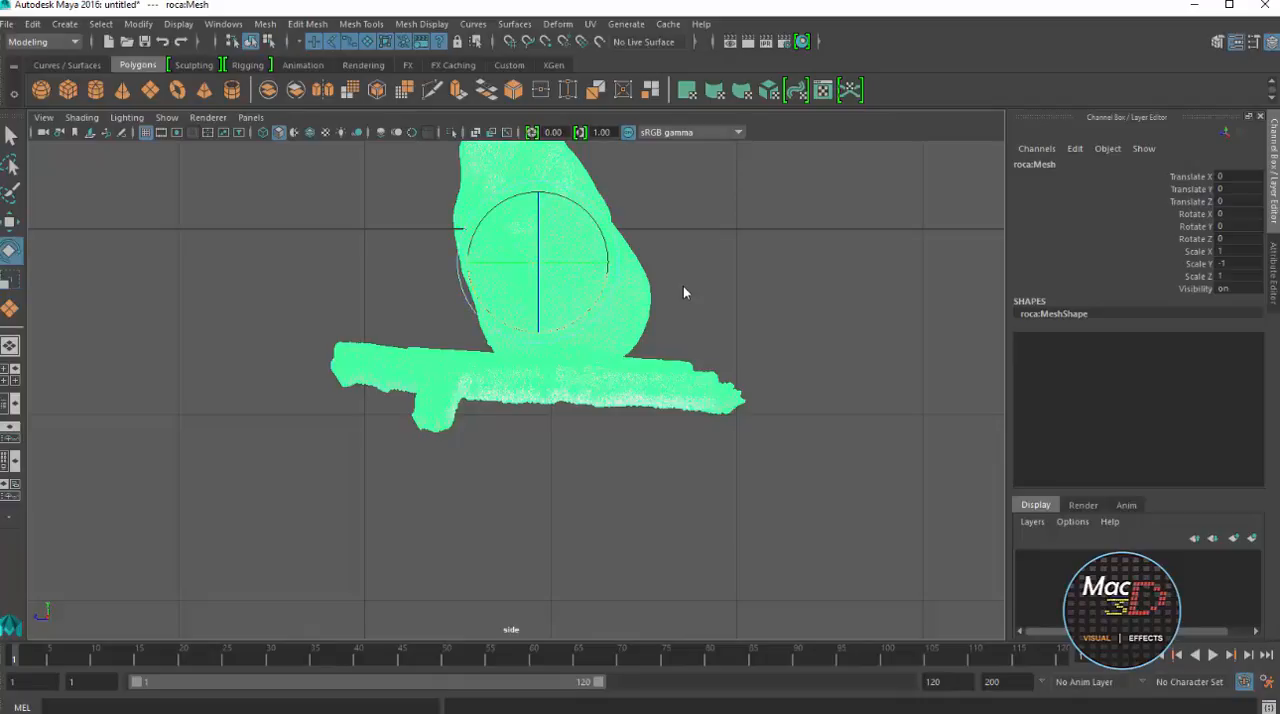
middle_drag(685, 292, 685, 292)
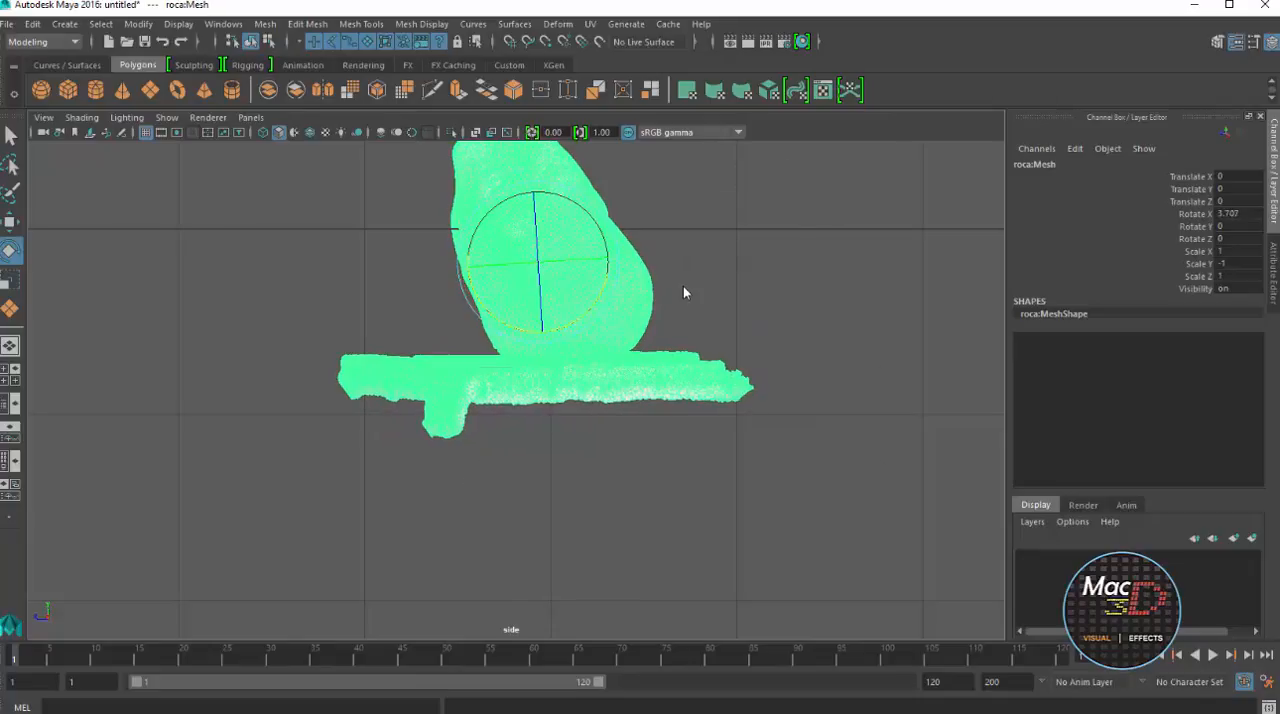
key(space)
key(space)
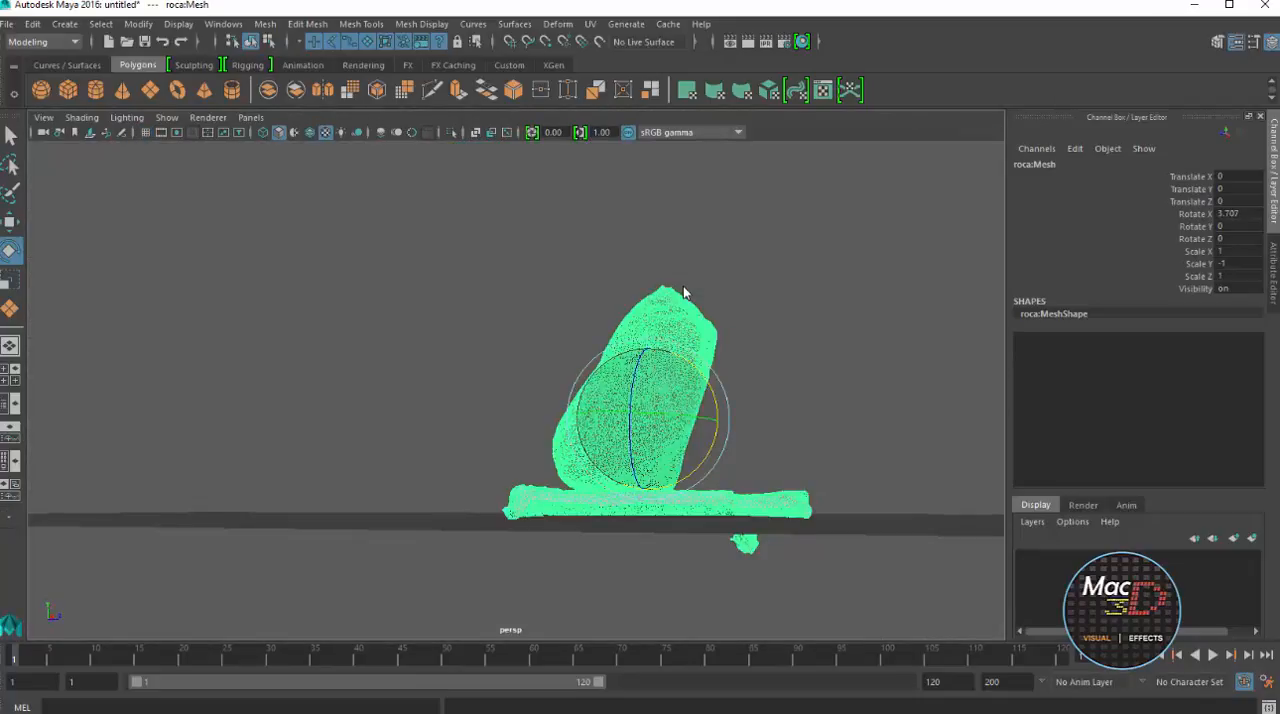
Raise the rock mesh slightly to about Translate Y 0.056 so its base rests on the plane
alt+drag(685, 292, 685, 292)
key(w)
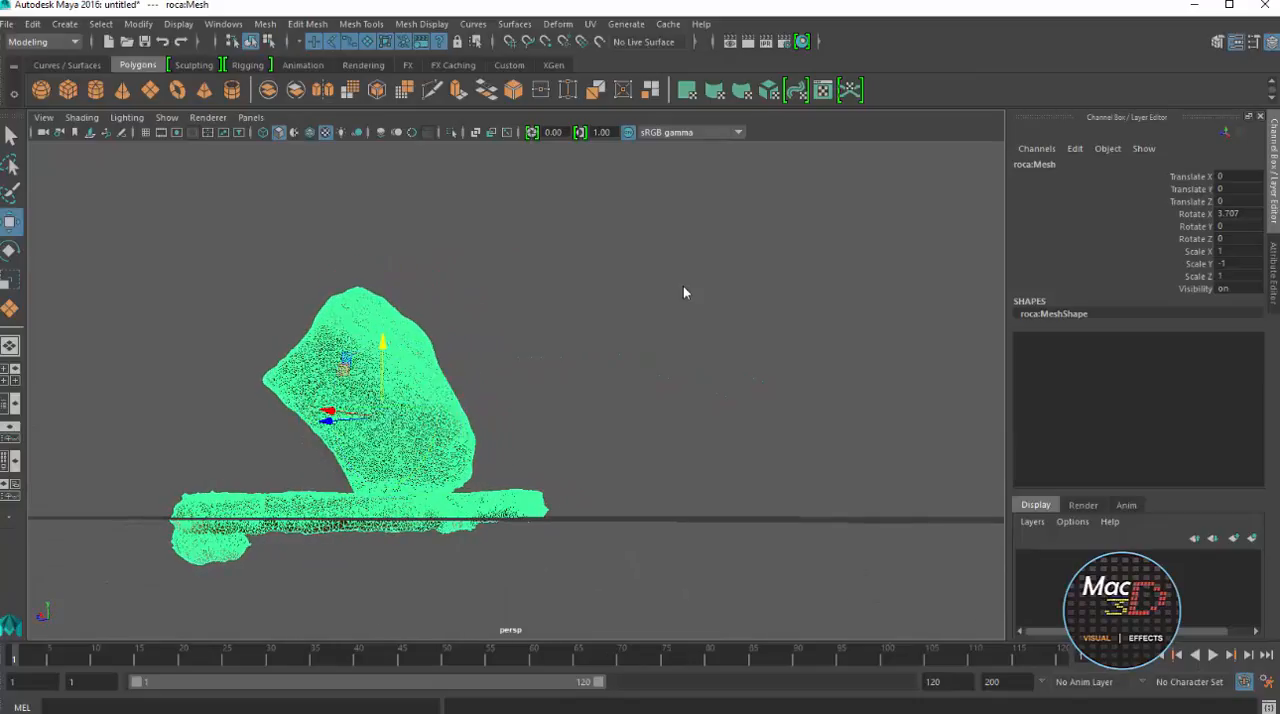
mouse_move(382, 343)
mouse_down()
mouse_move(383, 317)
mouse_move(383, 334)
mouse_up()
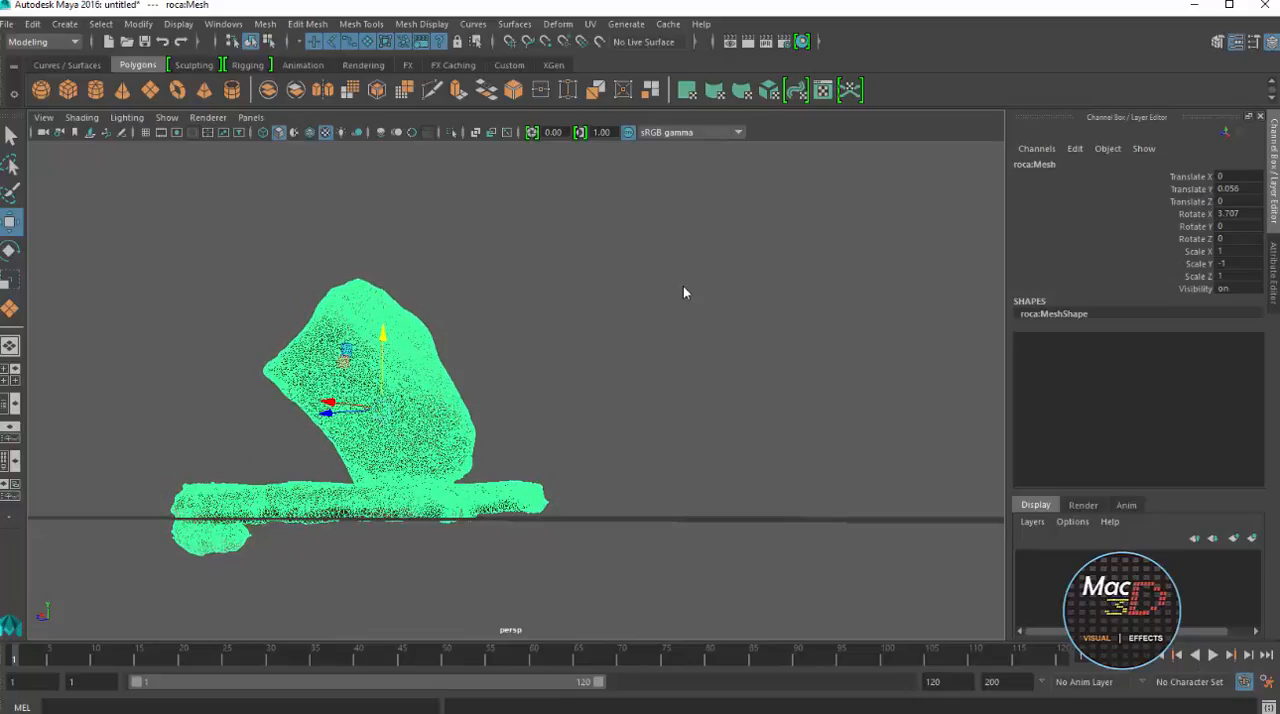
Widen the ground plane by scaling it along X to about 1.639
alt+drag(685, 292, 685, 292)
click(685, 292)
click(685, 292)
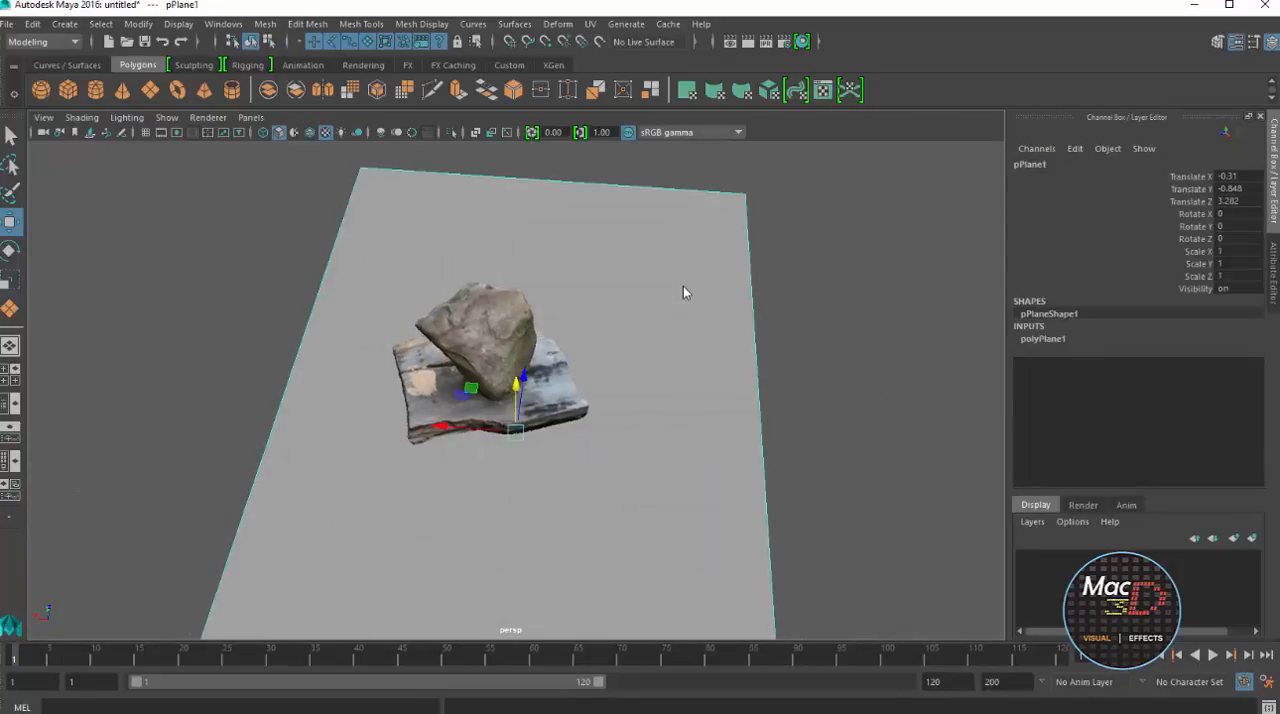
key(r)
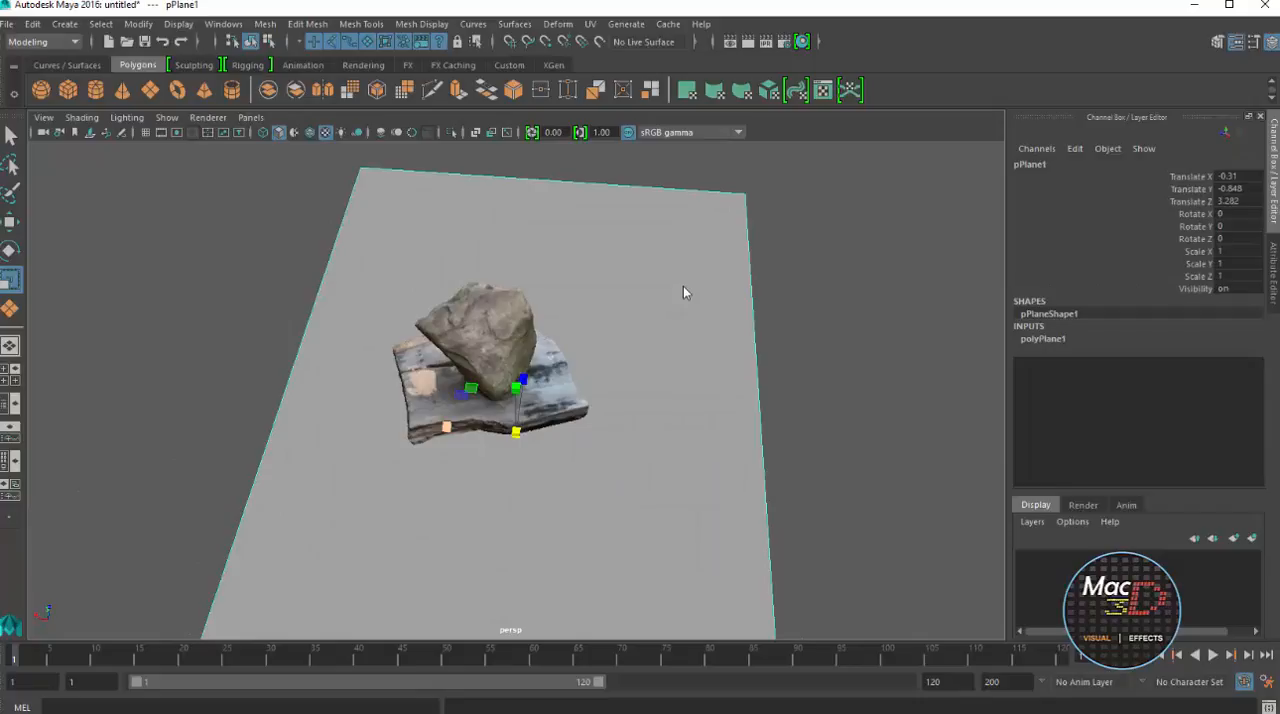
drag(447, 427, 403, 424)
scroll(685, 292, down, 2)
alt+drag(685, 292, 685, 292)
Assign a new VRay Mtl Wrapper material to the plane and use a VRay Mtl as its base material
right_click(665, 392)
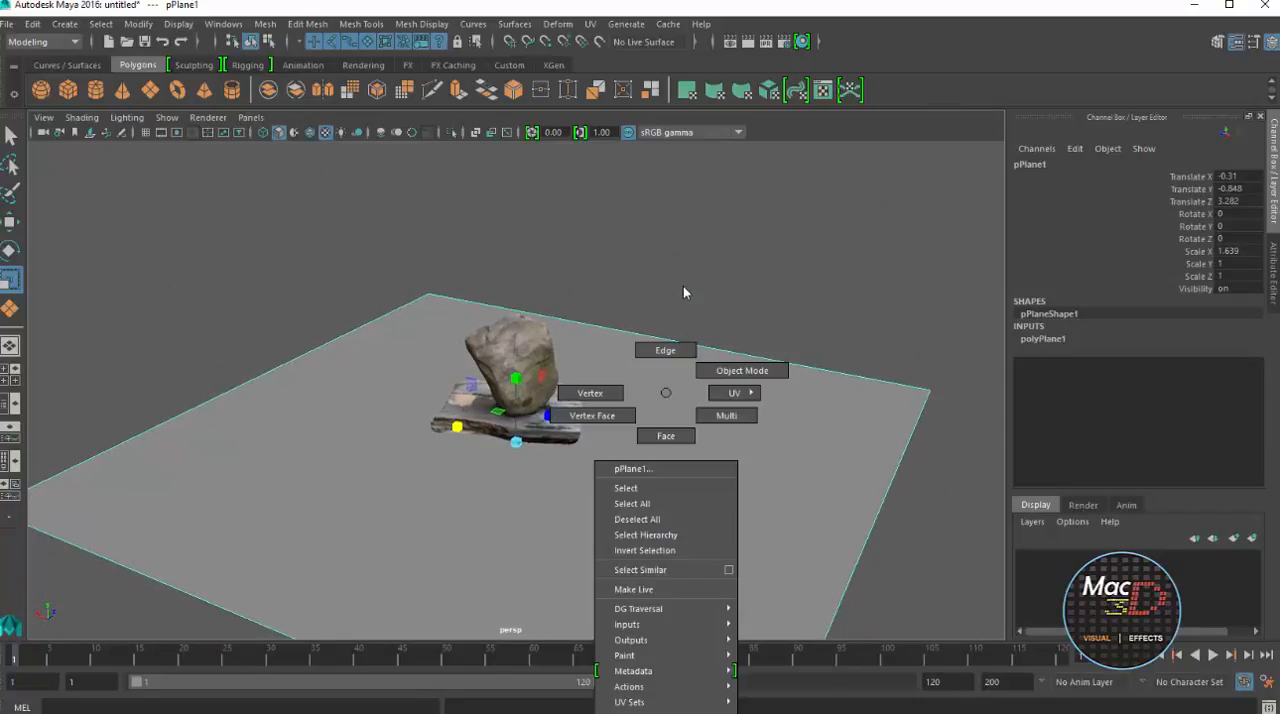
click(685, 292)
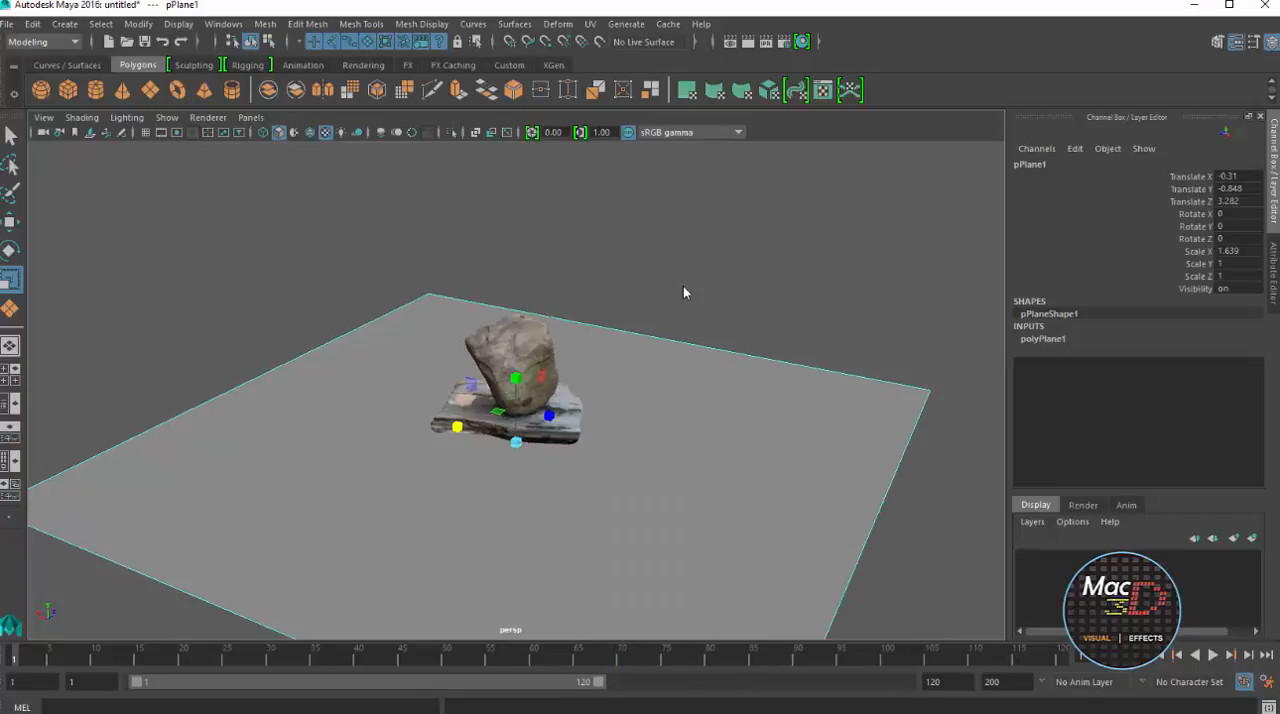
alt+middle_drag(685, 292, 671, 179)
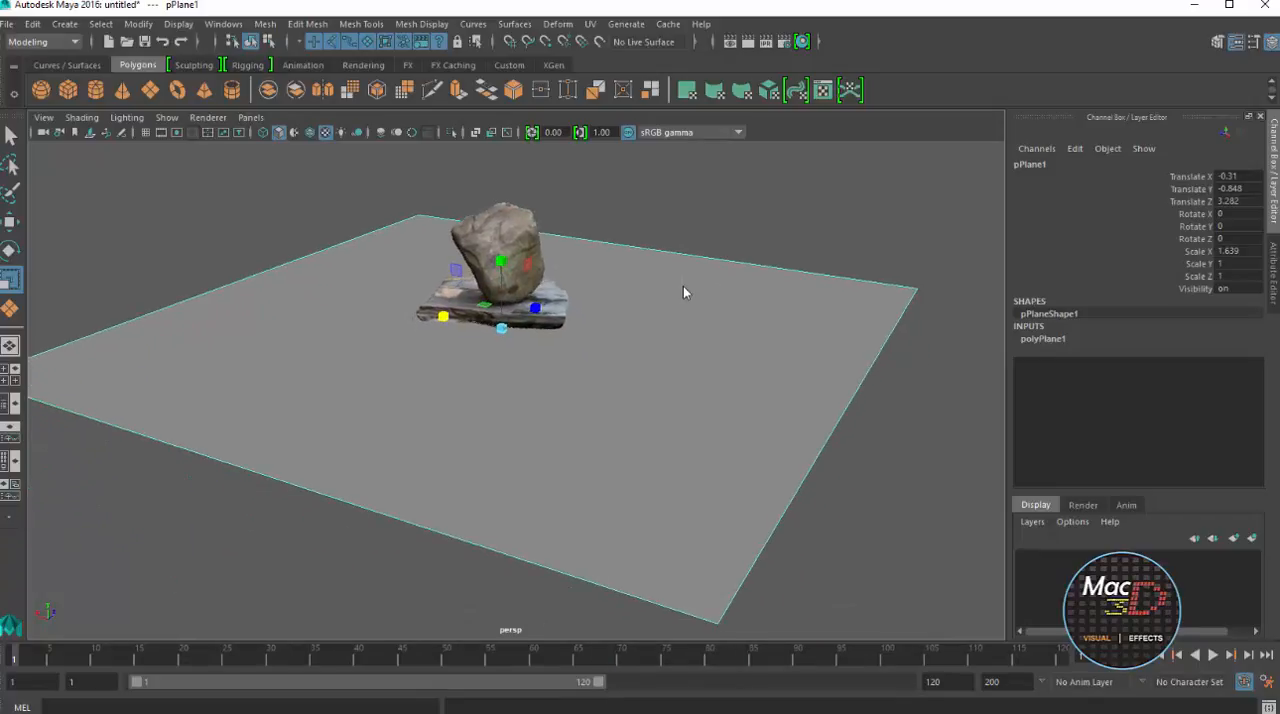
right_click(684, 292)
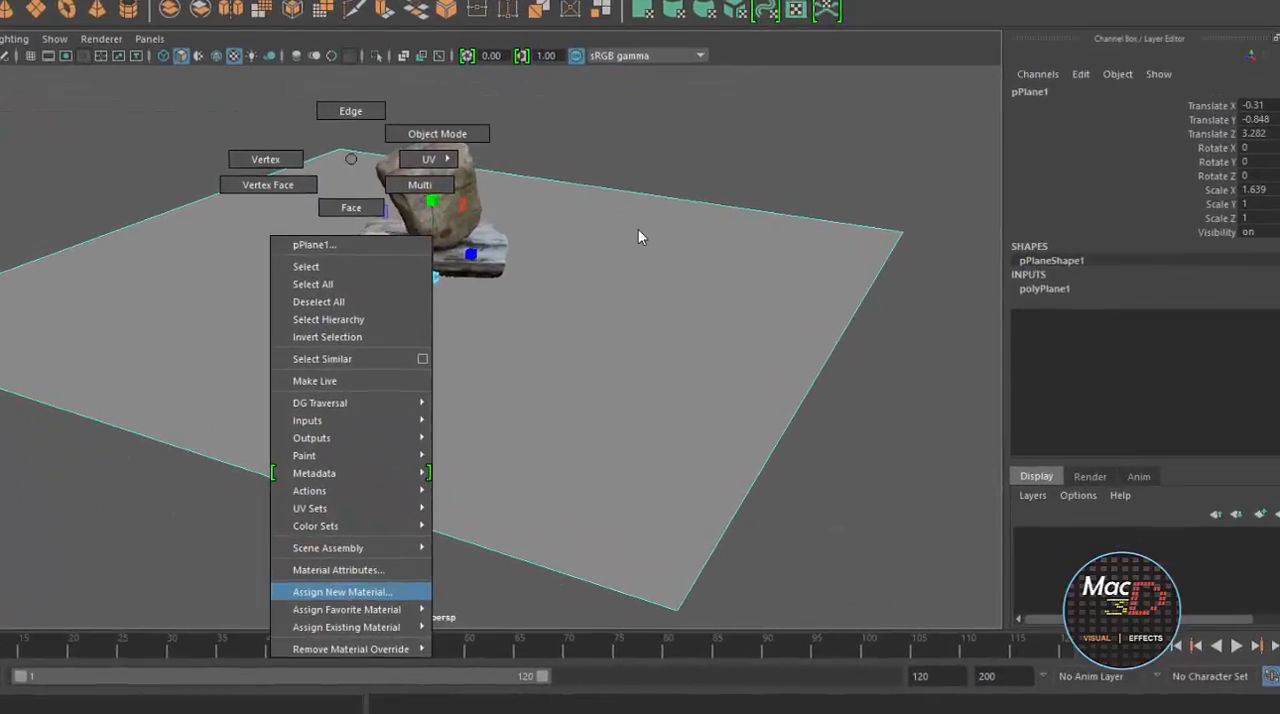
click(342, 592)
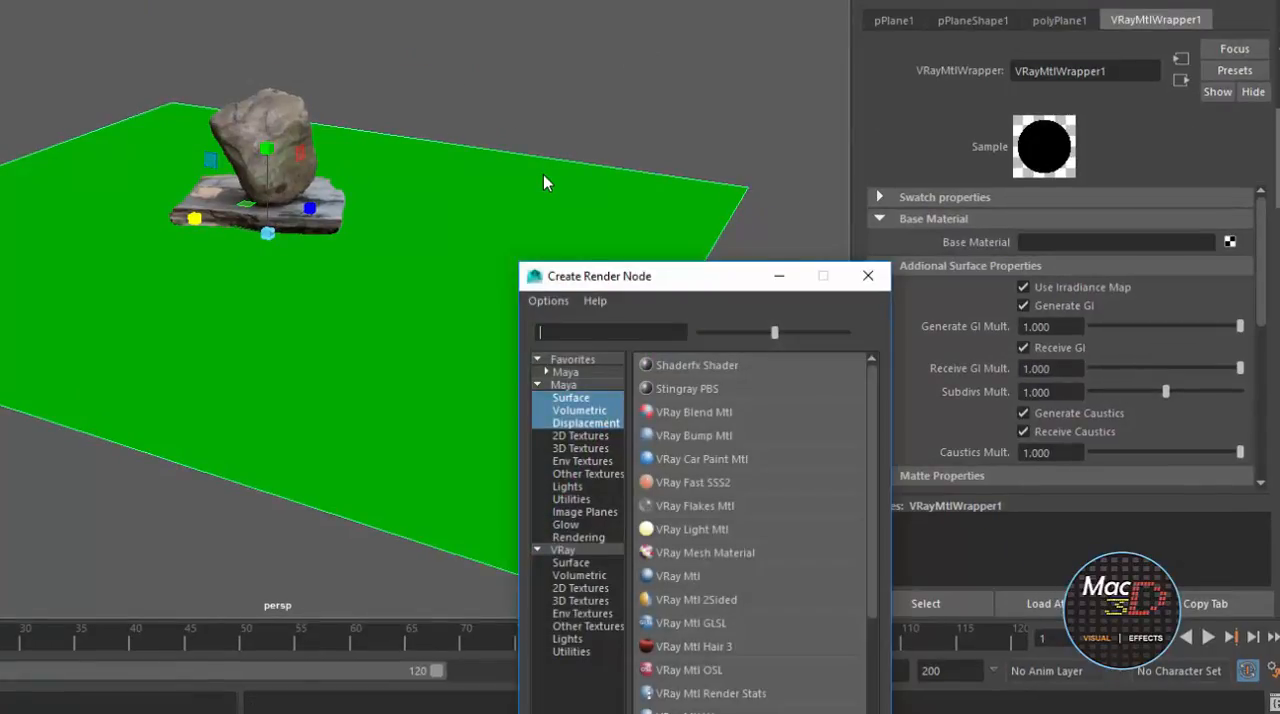
drag(680, 276, 551, 15)
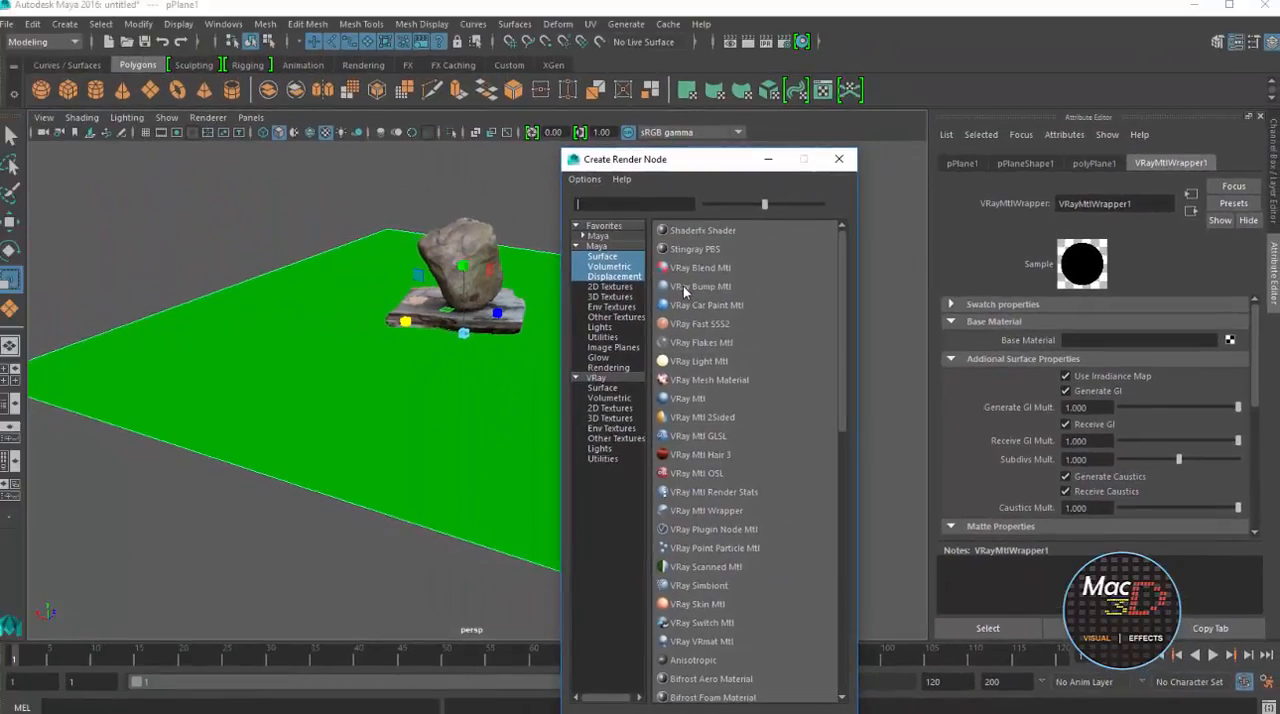
click(688, 399)
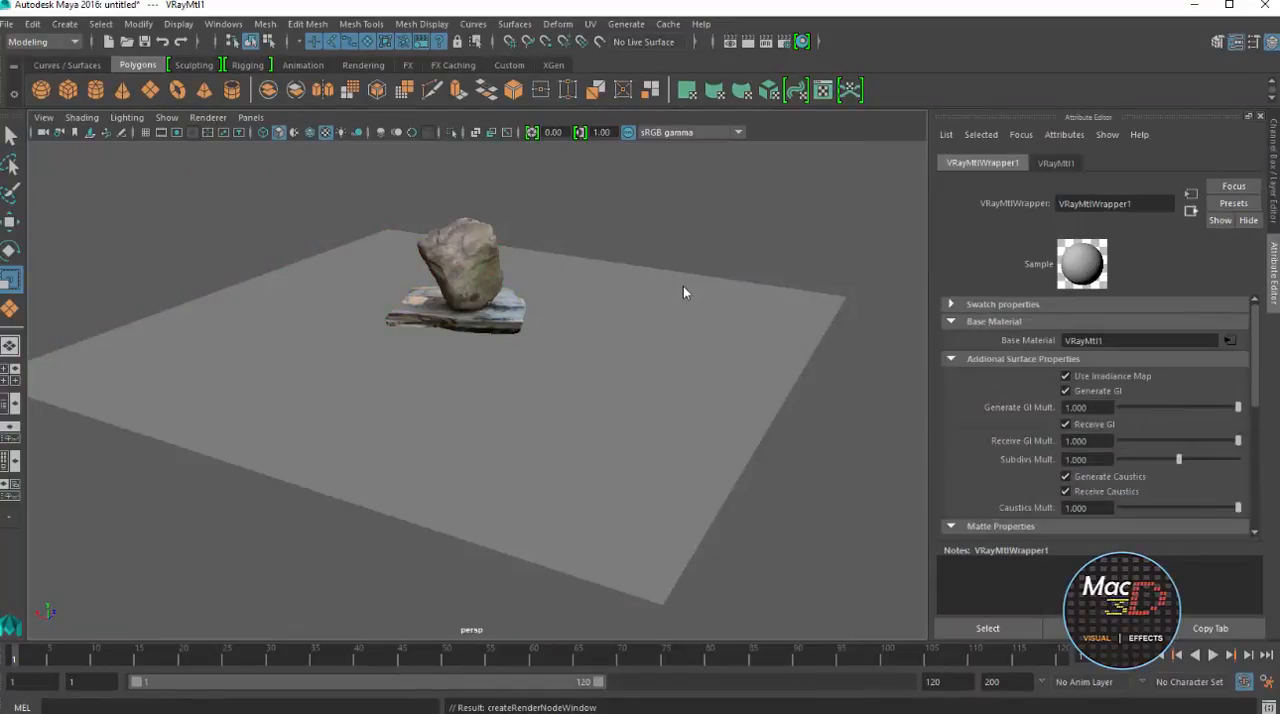
Enable Matte Surface in the plane's wrapper material
scroll(1095, 415, down, 5)
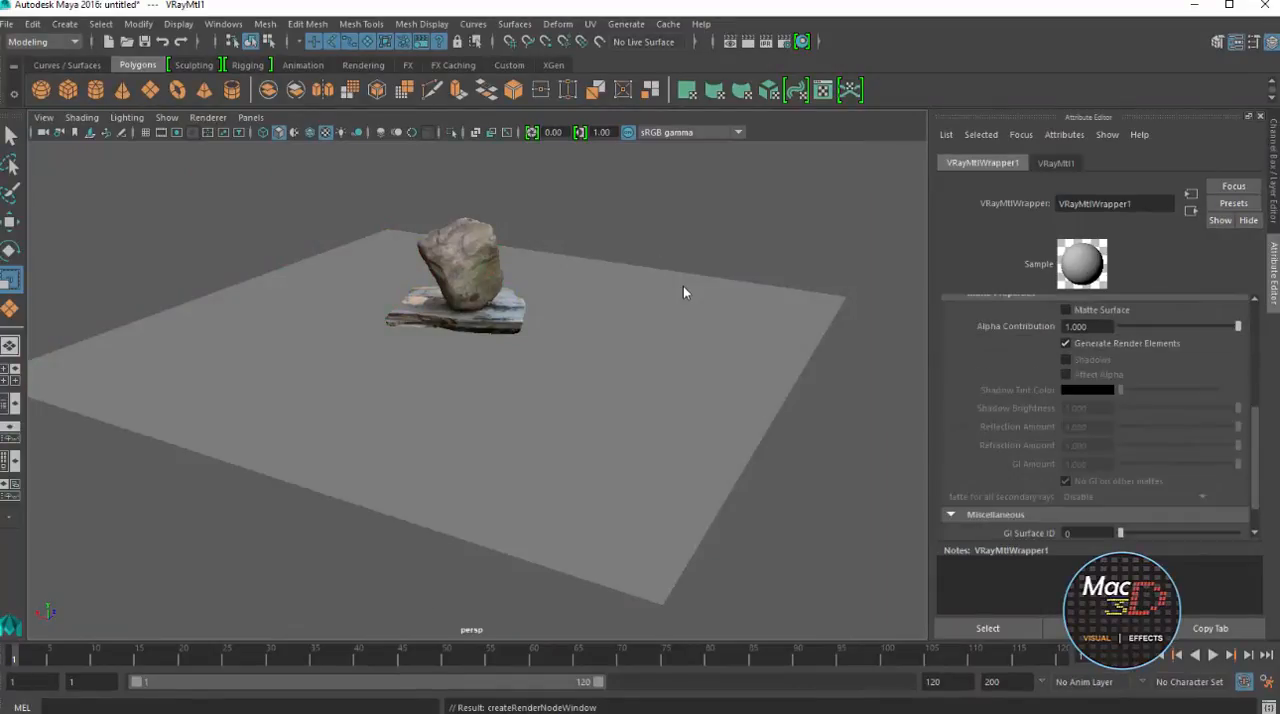
click(1066, 310)
scroll(1095, 415, up, 2)
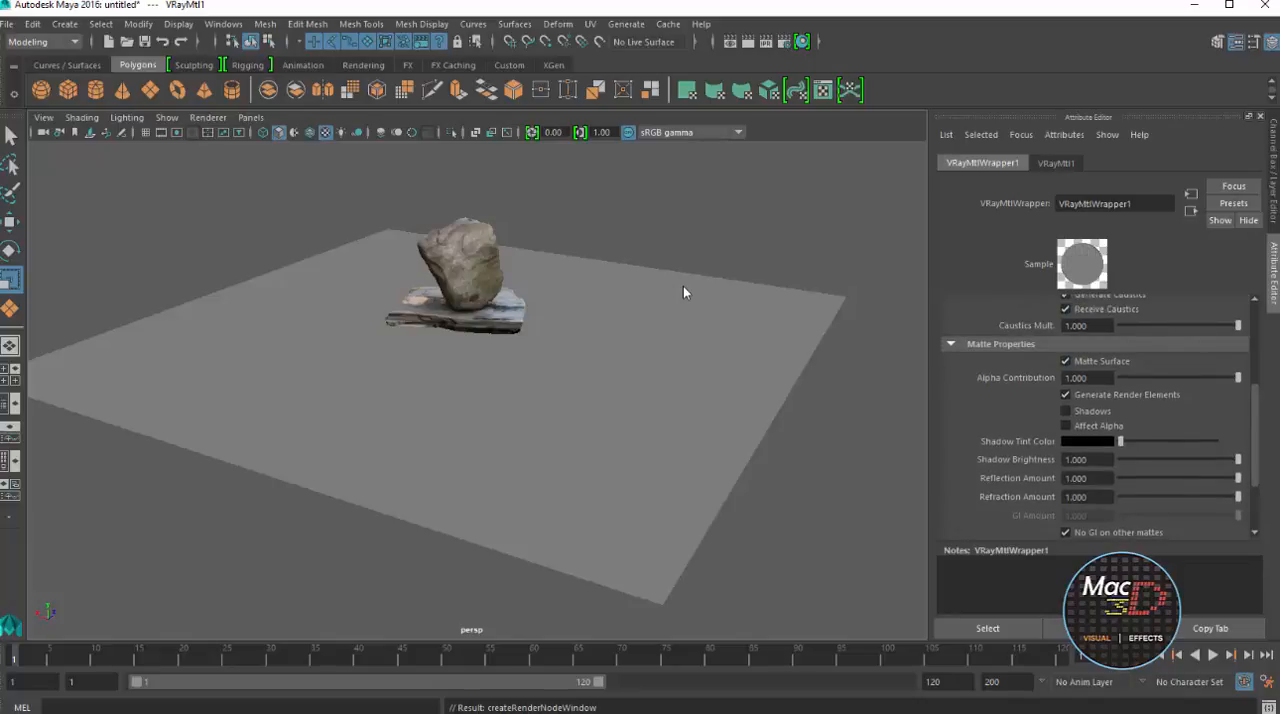
click(685, 292)
Select the rock mesh, check its Phong material and assign it a new VRay Mtl
click(463, 272)
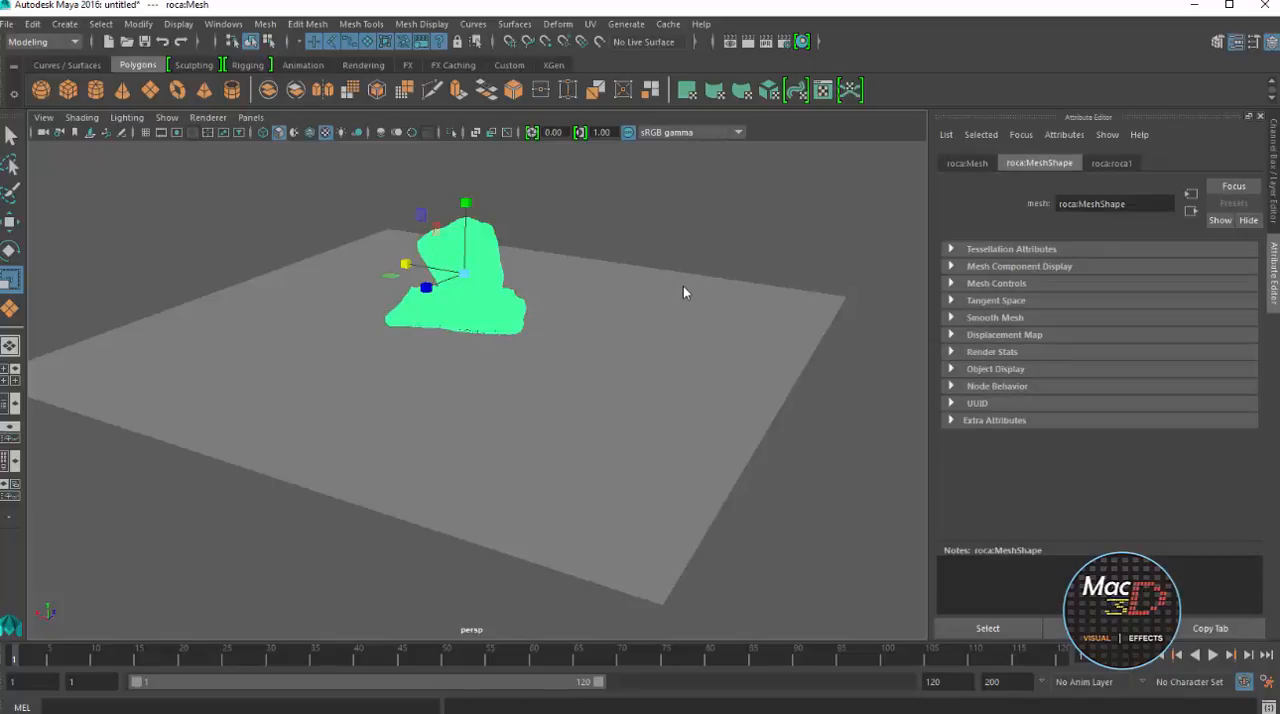
click(1111, 163)
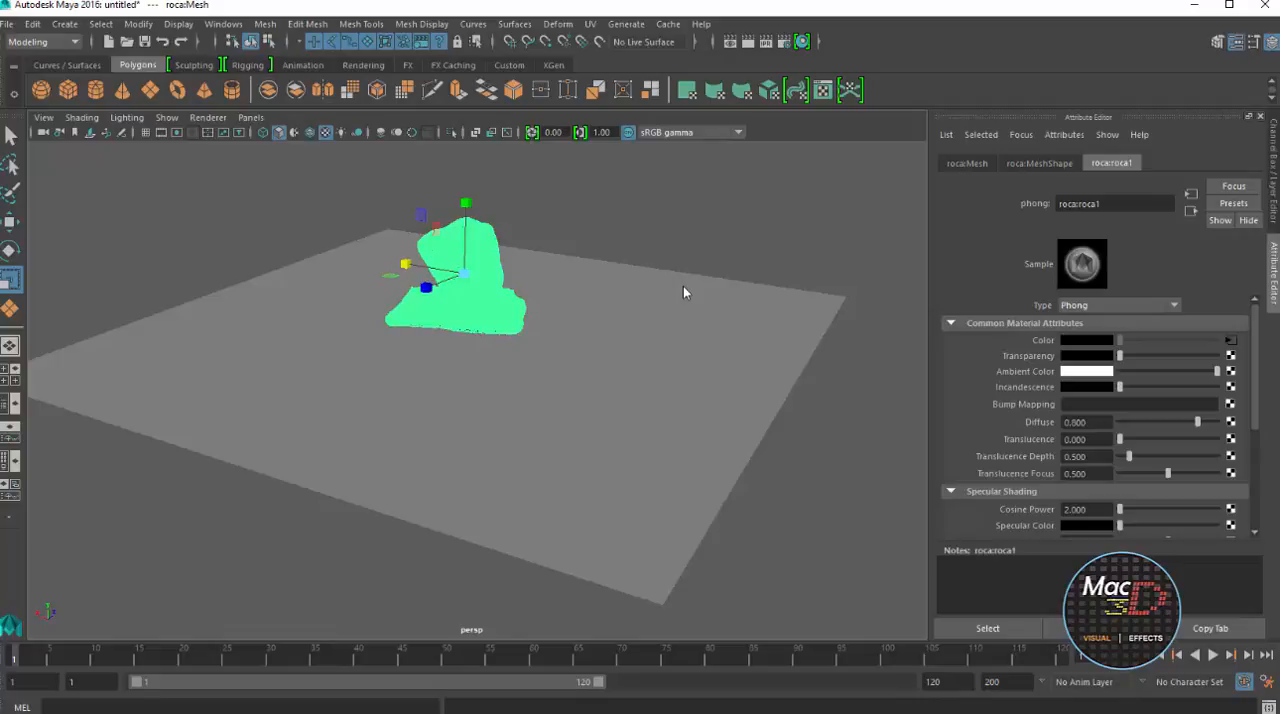
scroll(685, 292, up, 5)
mouse_move(685, 292)
alt+middle_down()
mouse_move(705, 412)
mouse_move(805, 560)
alt+middle_up()
scroll(685, 292, up, 4)
right_drag(685, 292, 643, 657)
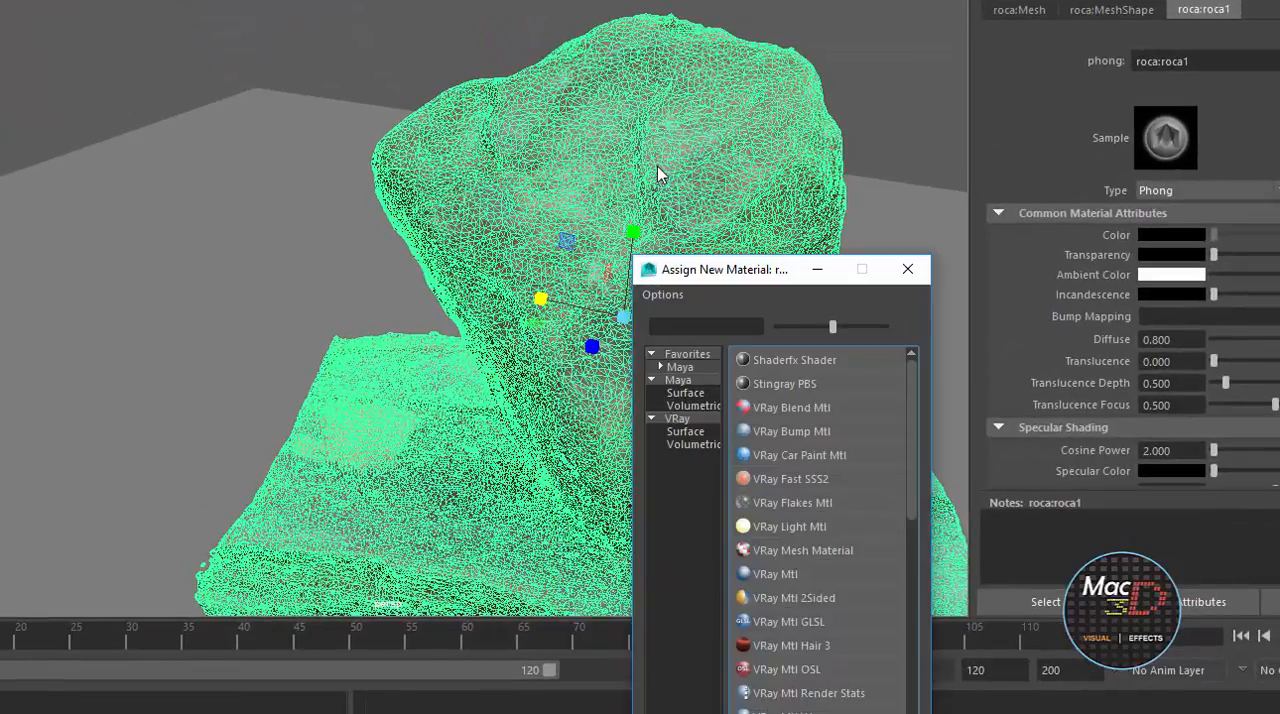
drag(762, 272, 473, 50)
click(495, 356)
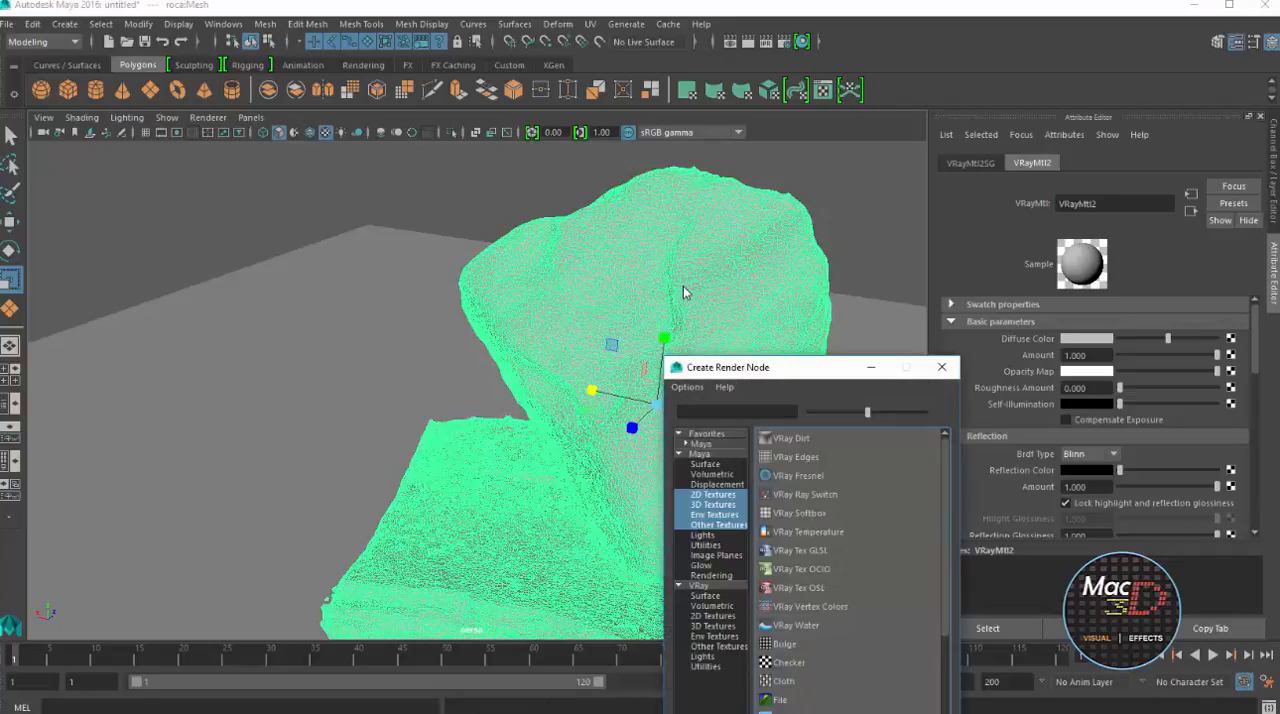
Connect a File texture to the diffuse color of the rock's VRay Mtl and load roca.jpg from E:\FOTOGRAMETRIA
mouse_move(829, 371)
mouse_down()
mouse_move(660, 255)
mouse_move(635, 208)
mouse_up()
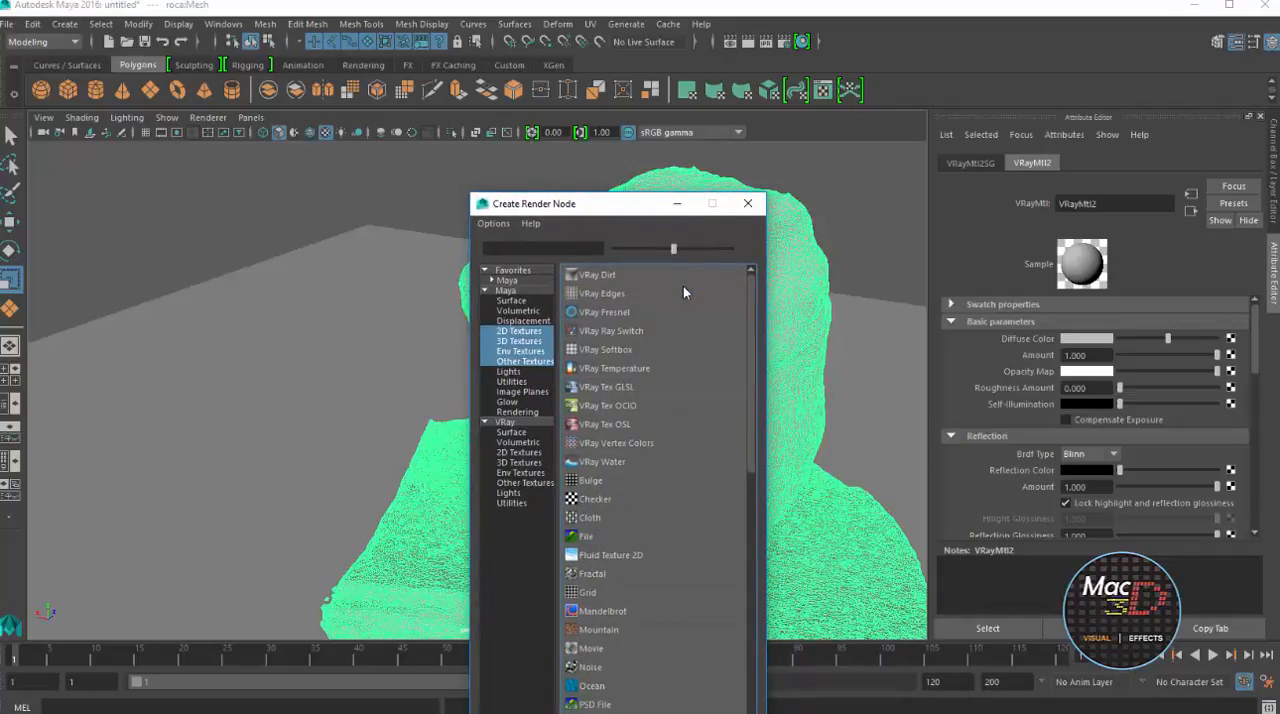
click(586, 537)
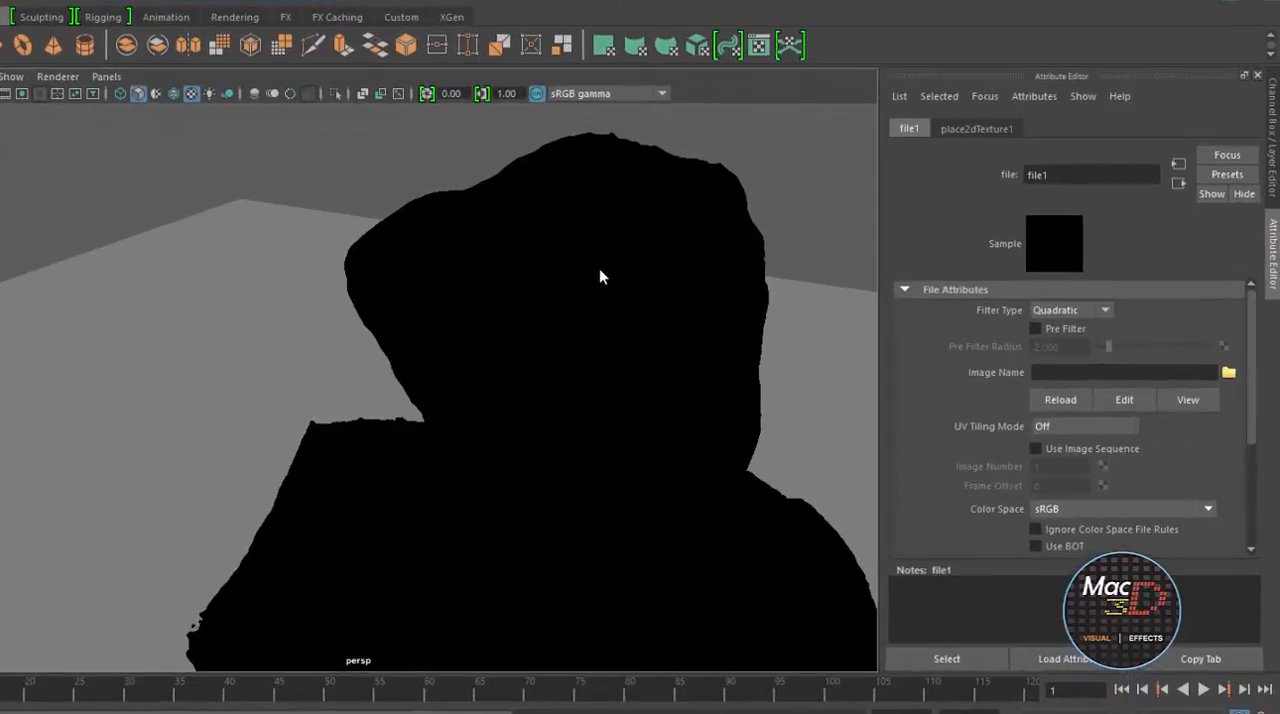
click(1229, 372)
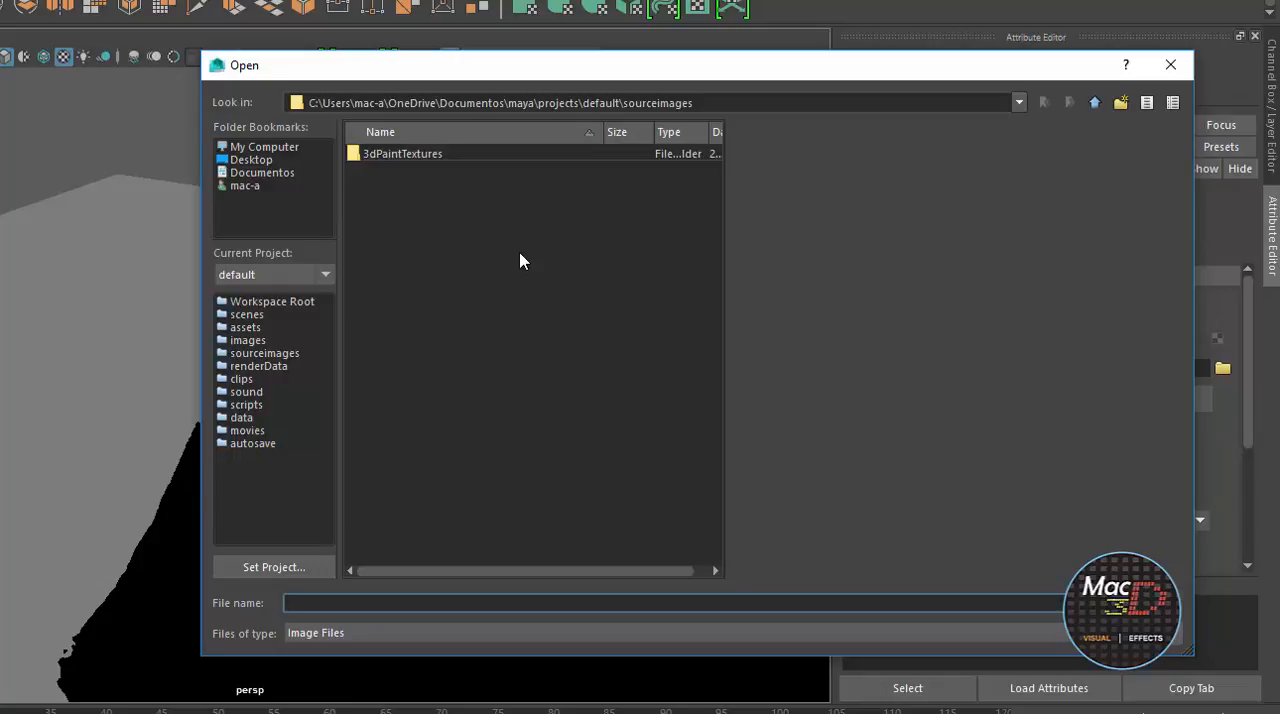
click(264, 147)
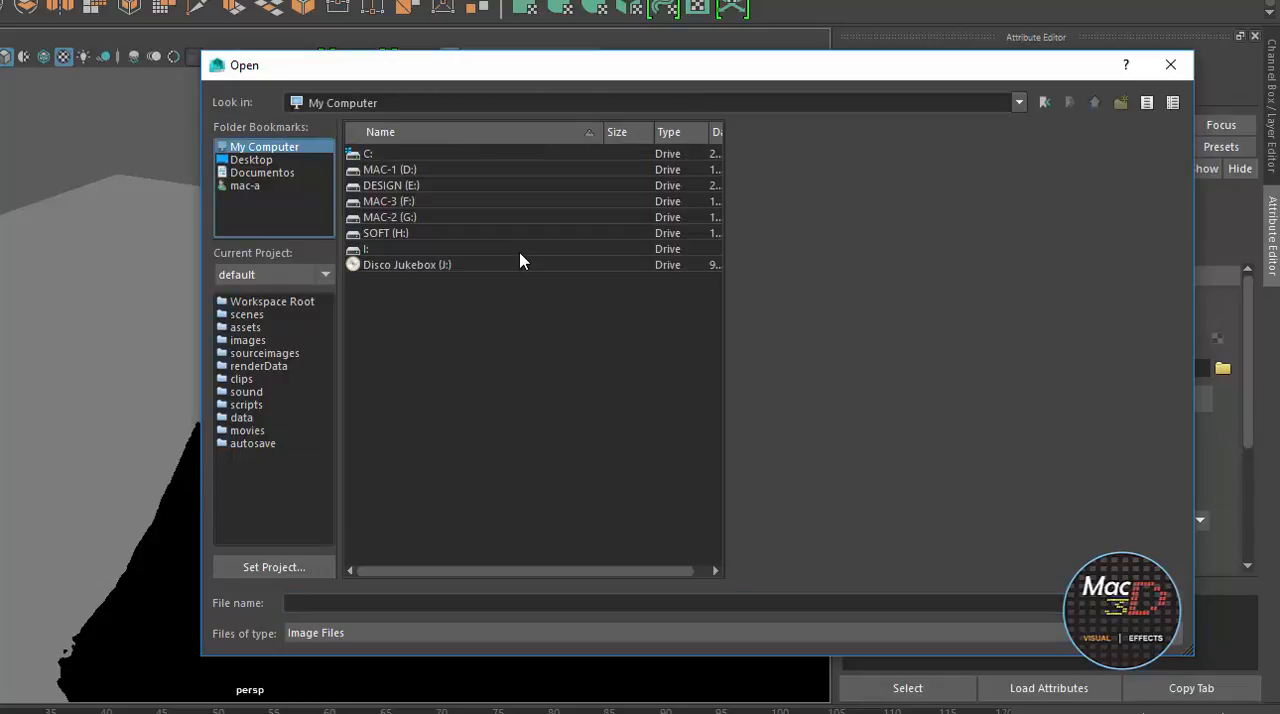
double_click(391, 185)
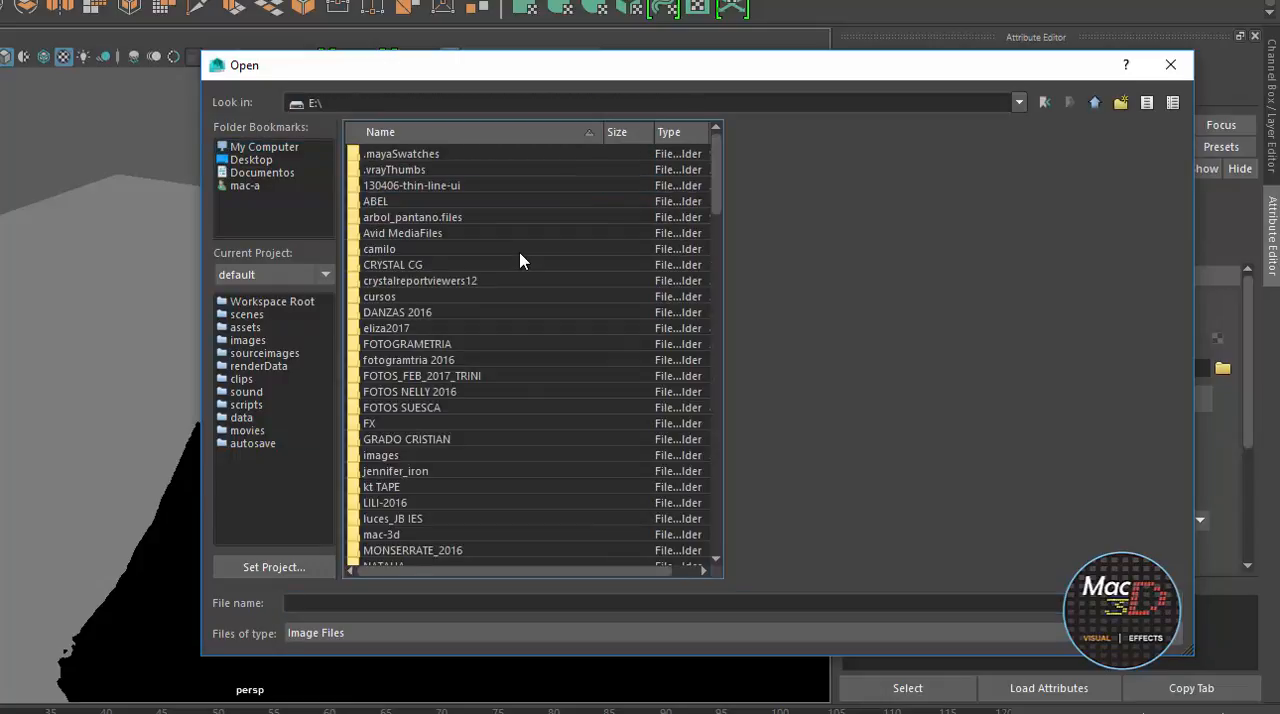
double_click(407, 344)
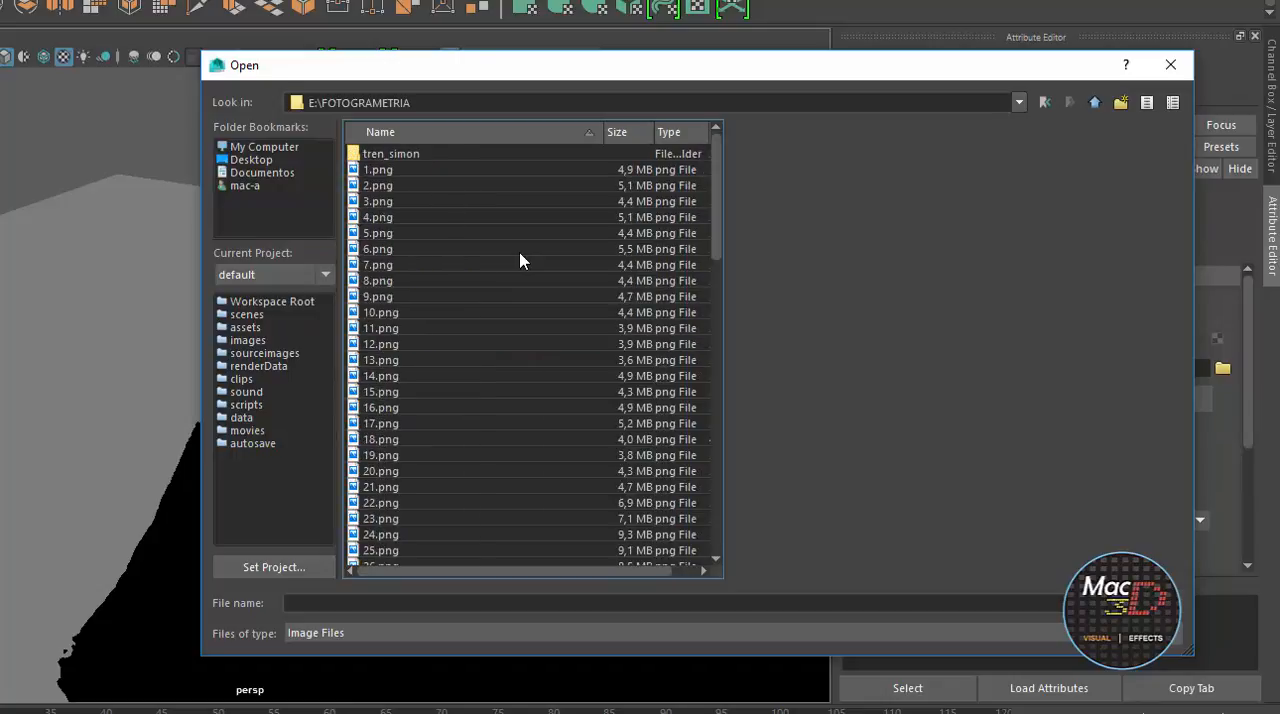
click(400, 281)
key(End)
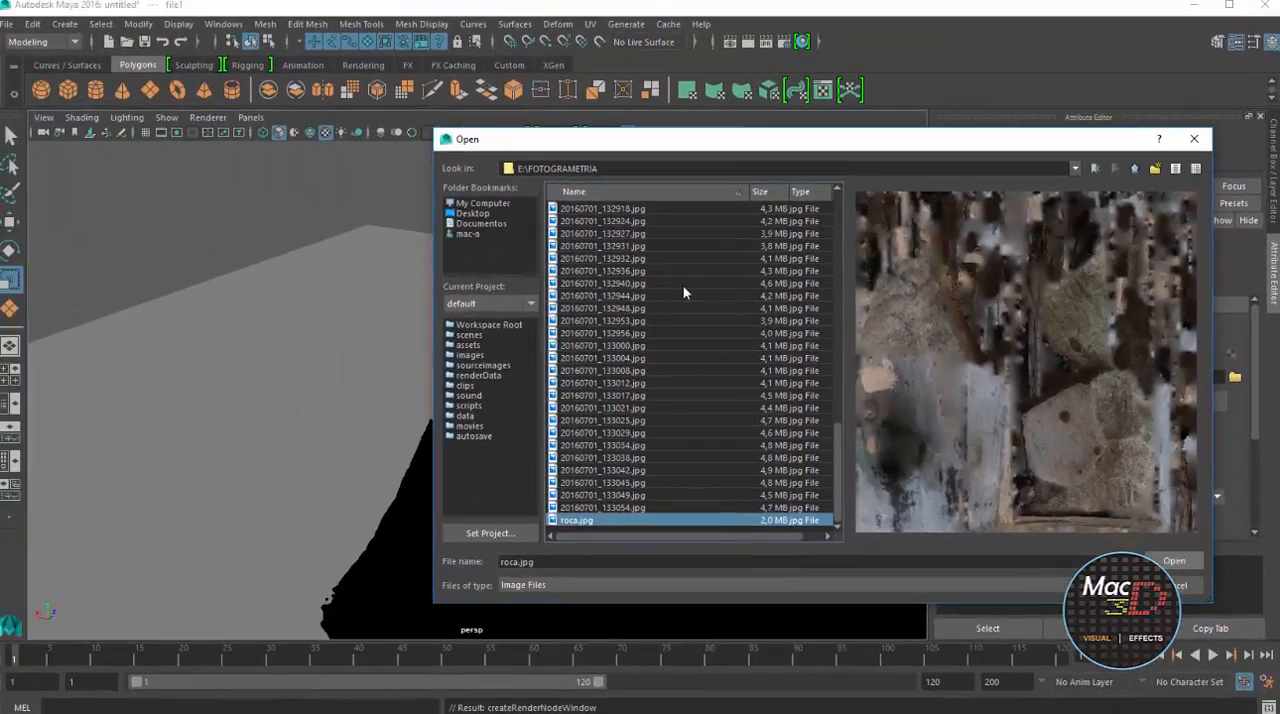
key(Return)
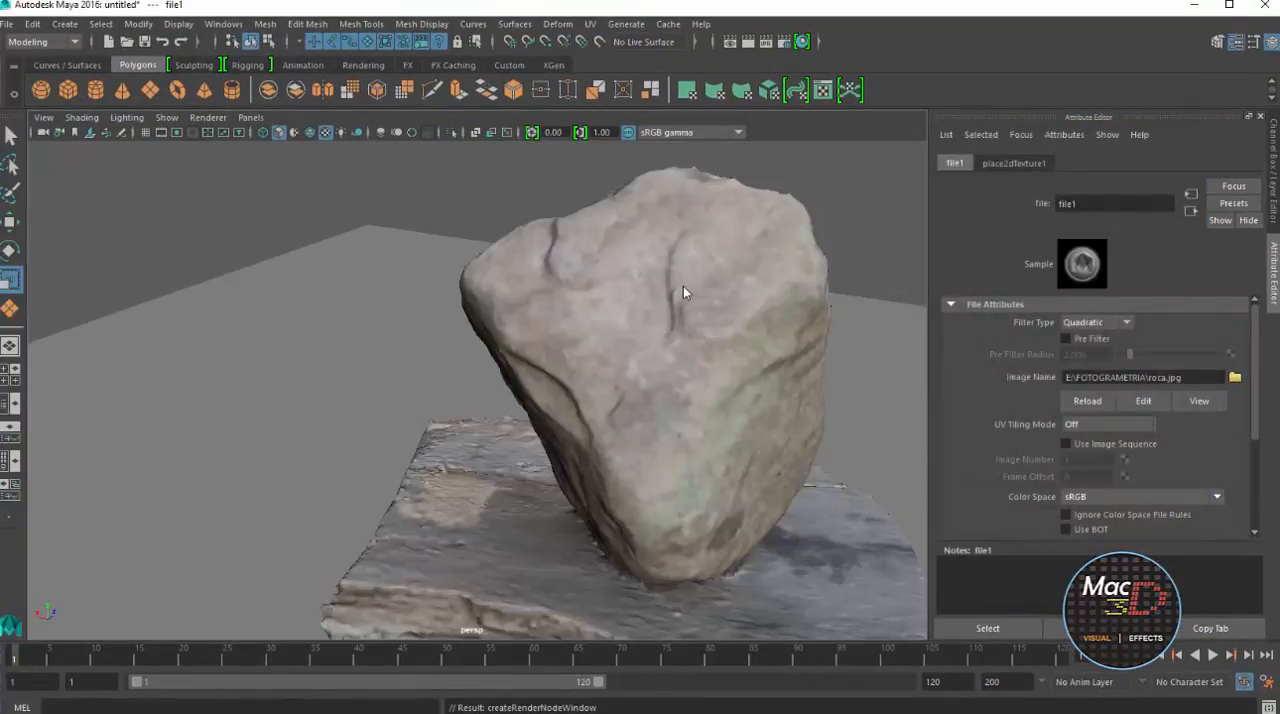
Connect a second File texture using roca.jpg to the bump map of the rock's VRay Mtl and return to the material
scroll(683, 292, down, 2)
alt+drag(685, 292, 684, 292)
scroll(685, 292, up, 4)
scroll(684, 292, down, 6)
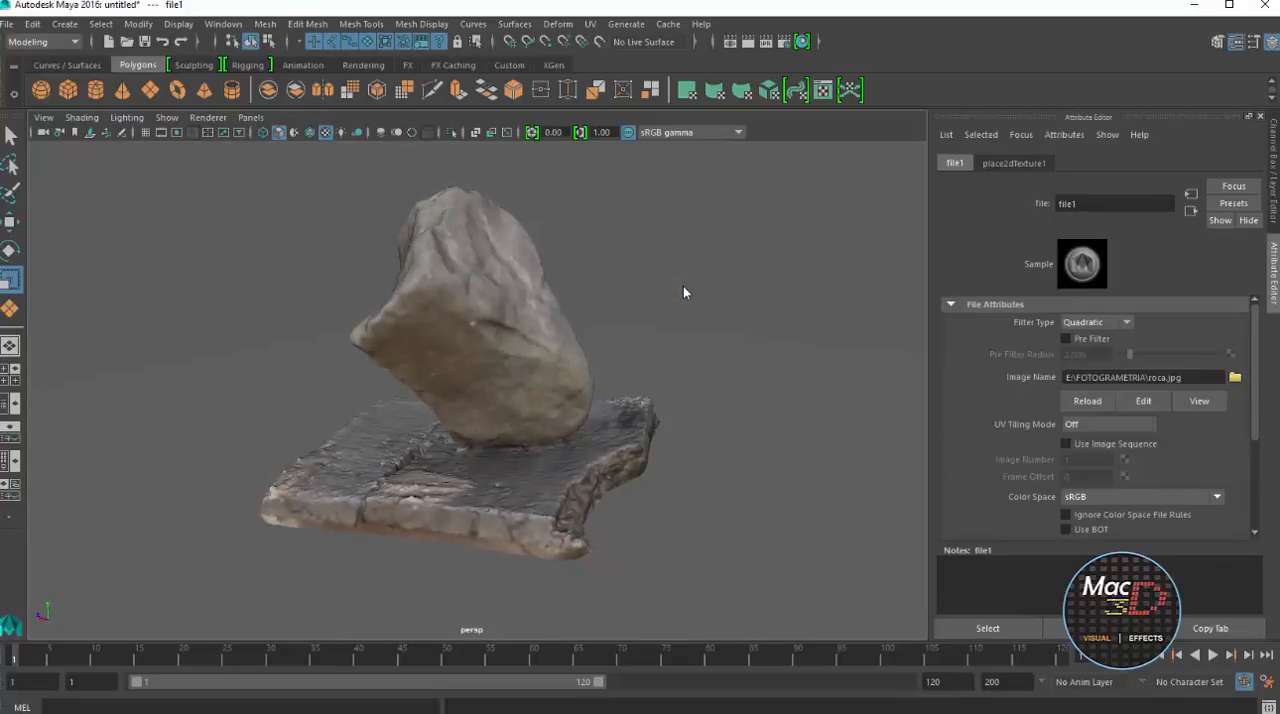
click(1191, 210)
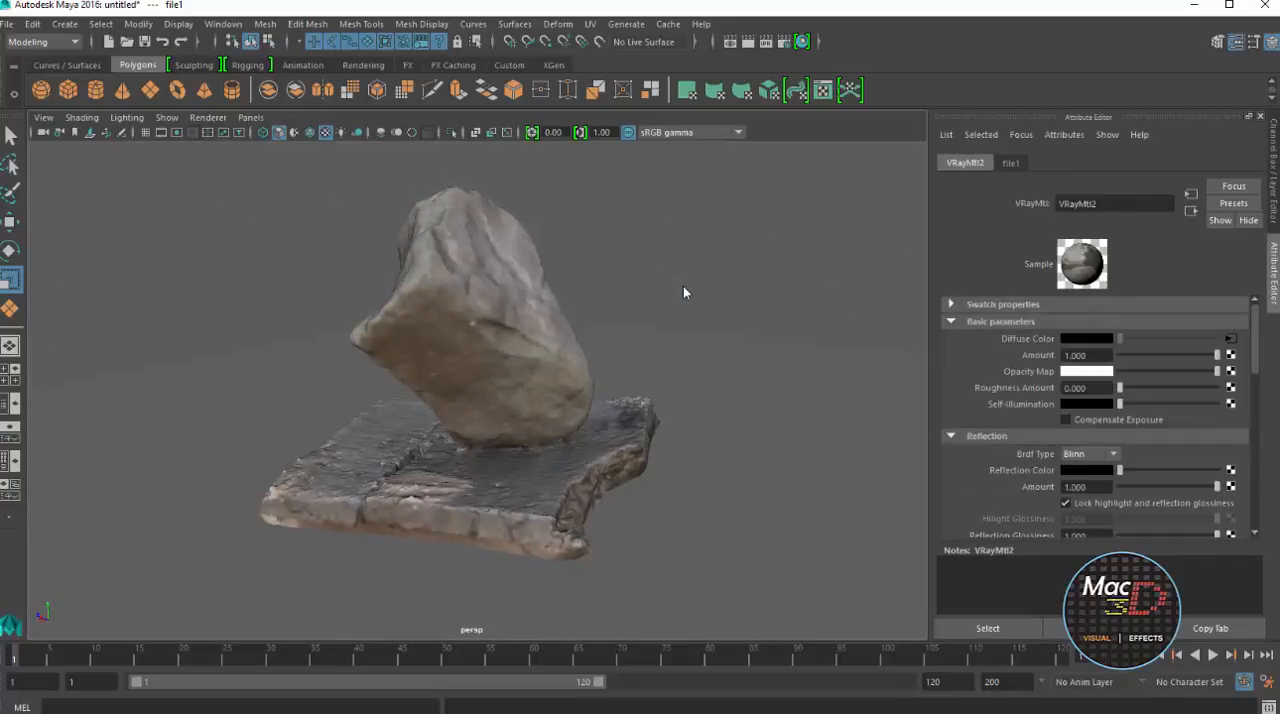
scroll(1095, 415, down, 4)
scroll(1095, 415, down, 3)
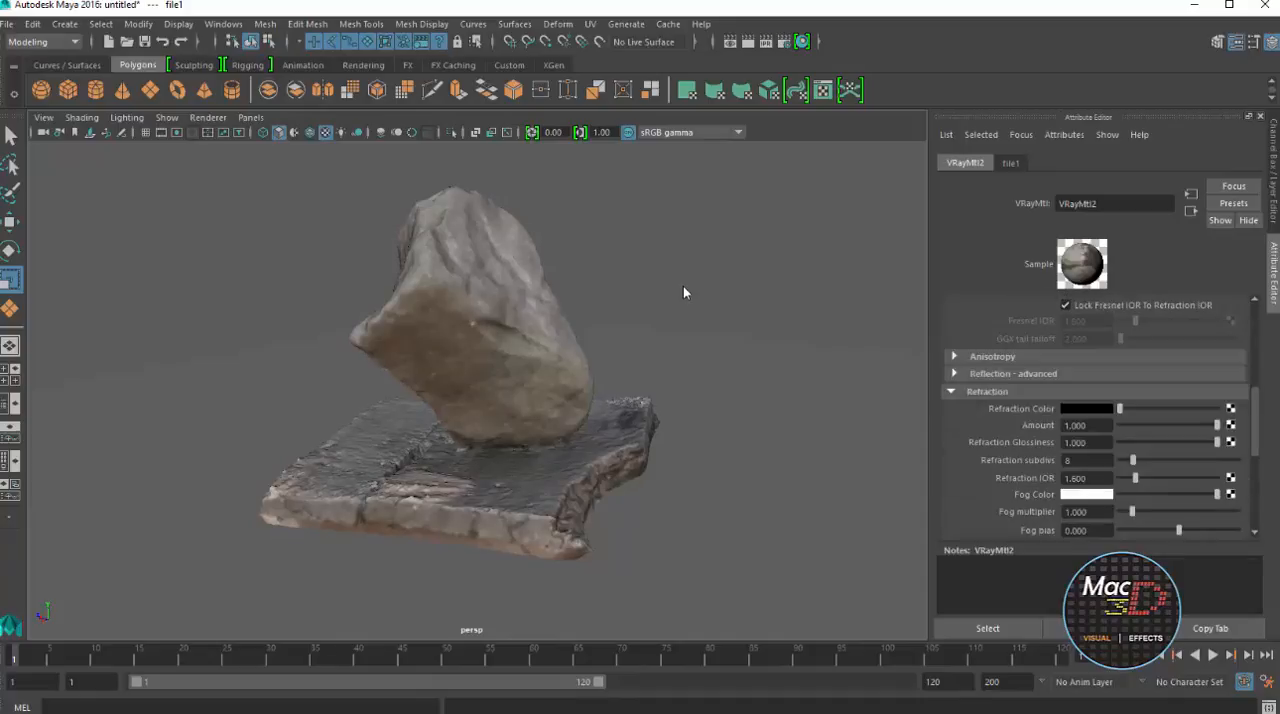
scroll(1095, 415, up, 7)
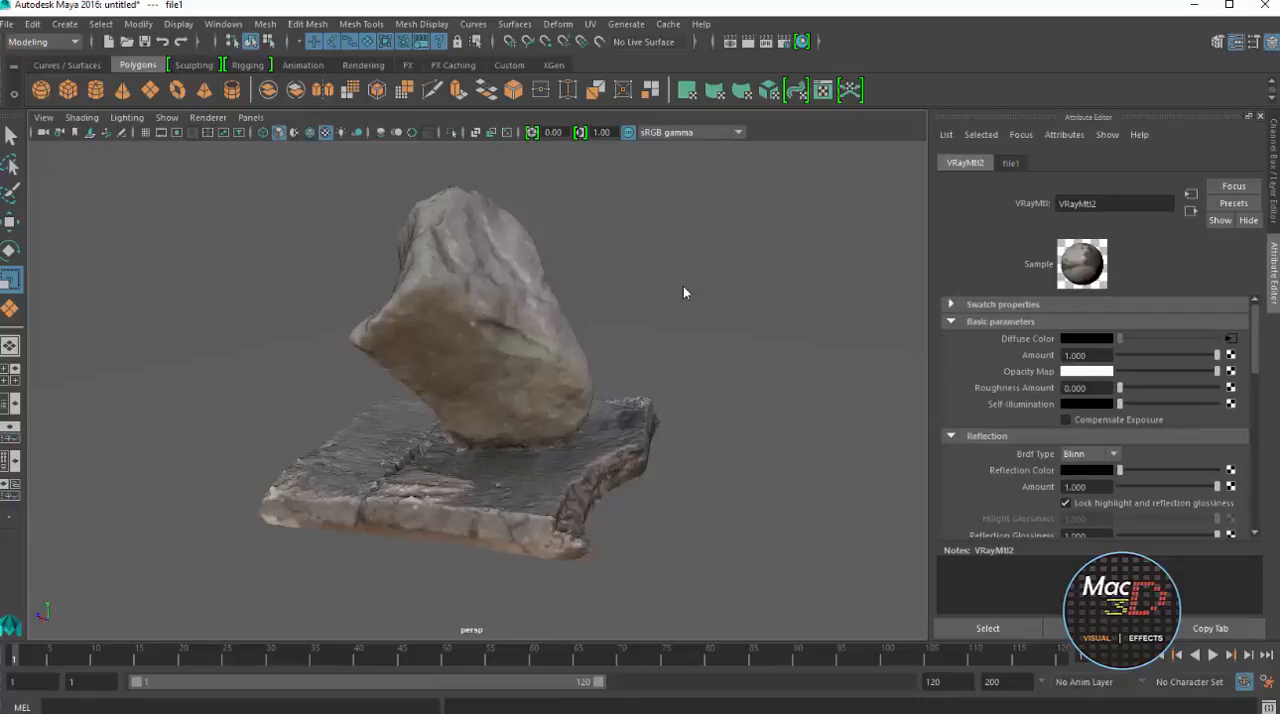
scroll(1095, 415, down, 3)
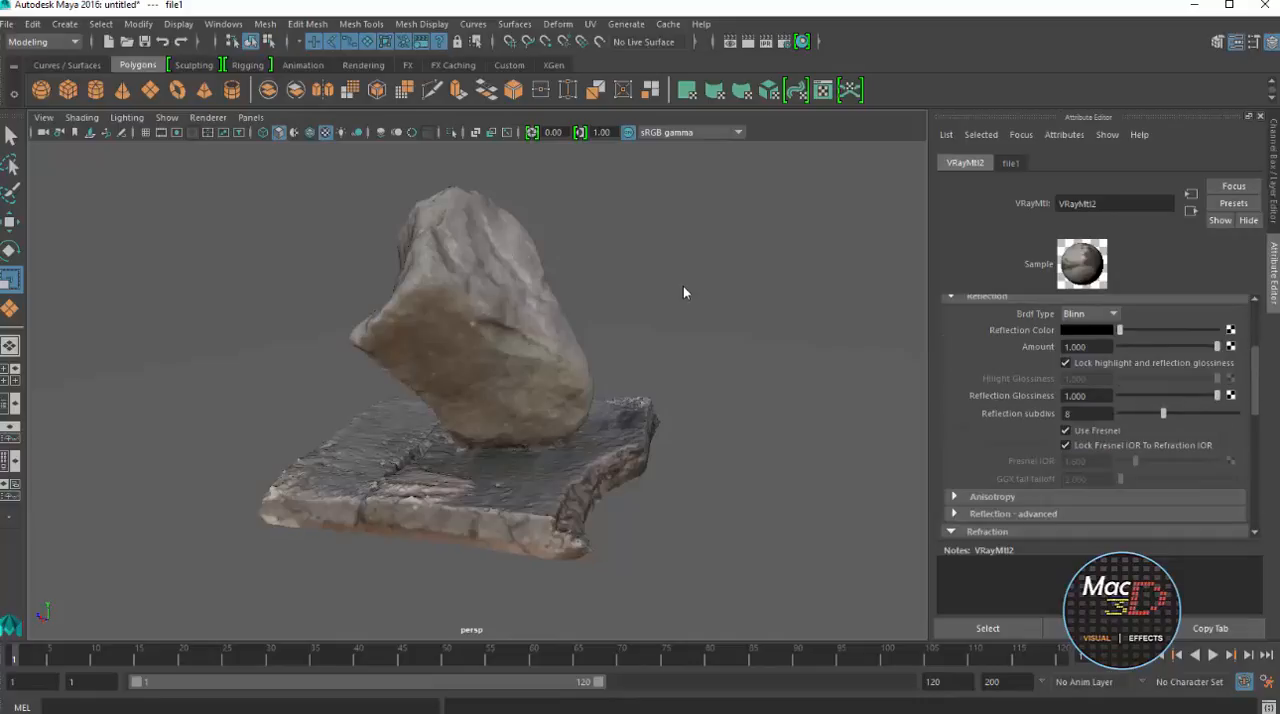
scroll(1095, 415, down, 1)
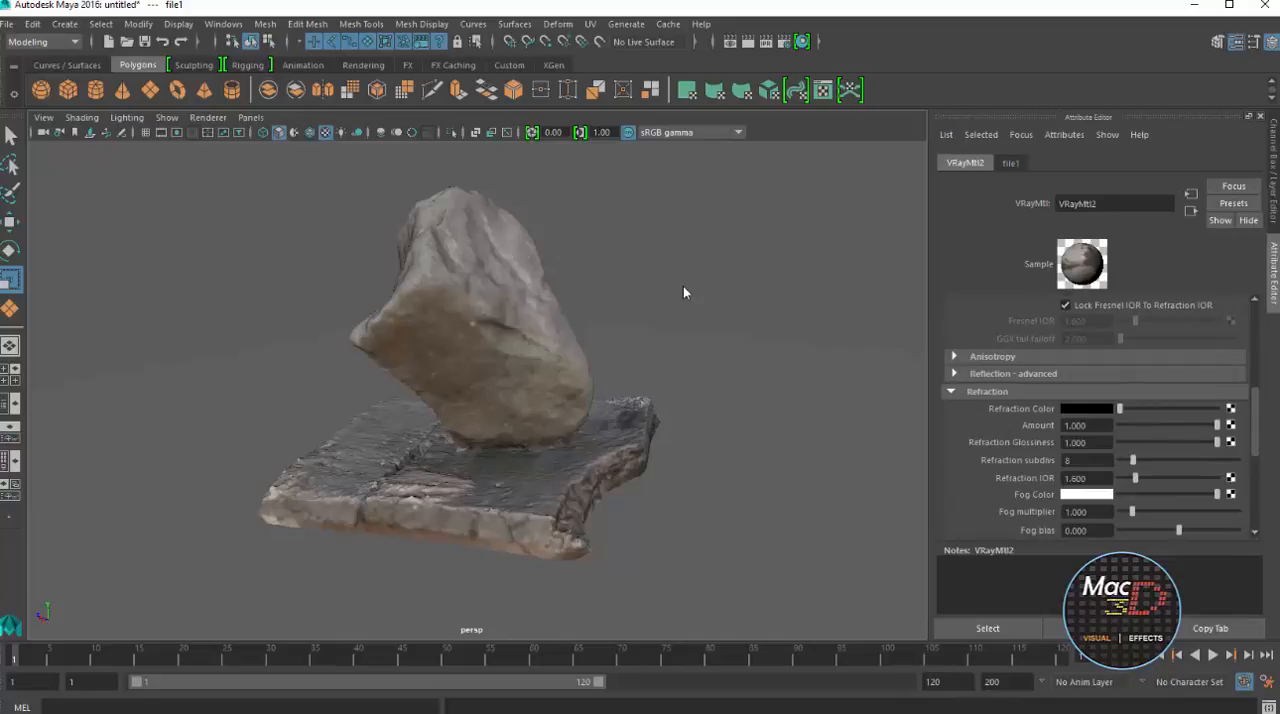
scroll(685, 293, down, 3)
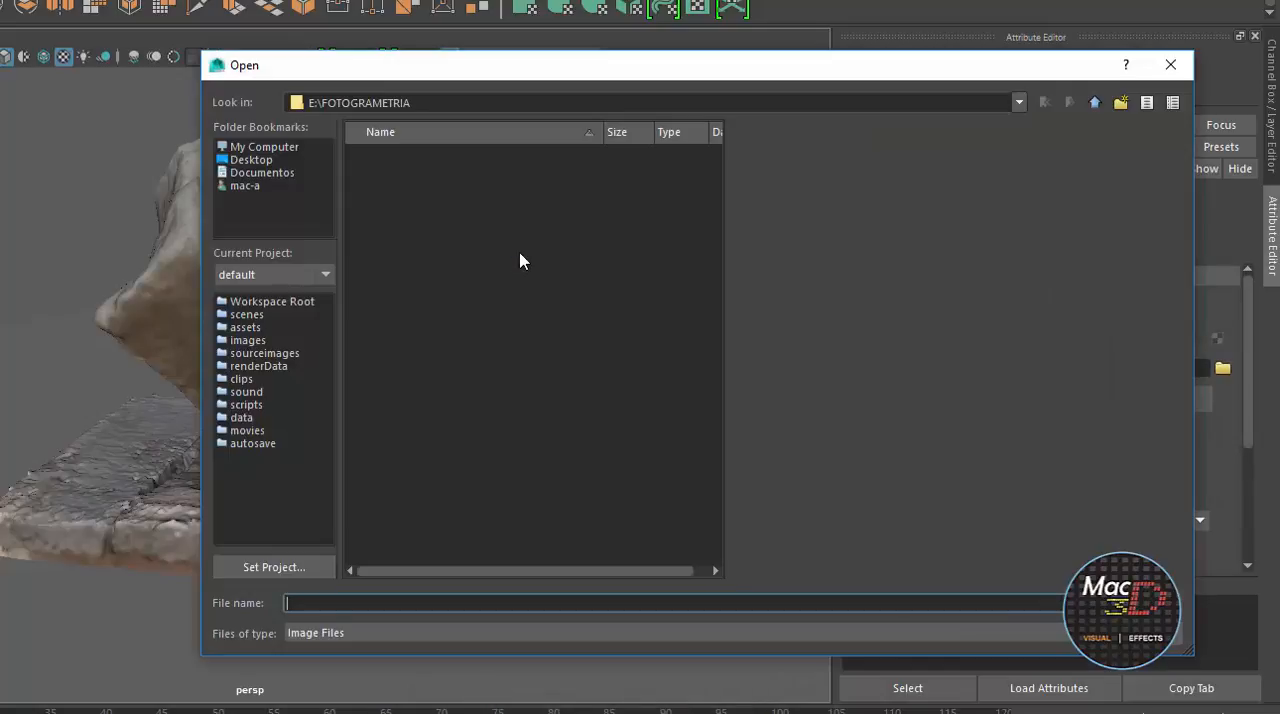
scroll(519, 260, down, 12)
scroll(519, 260, down, 6)
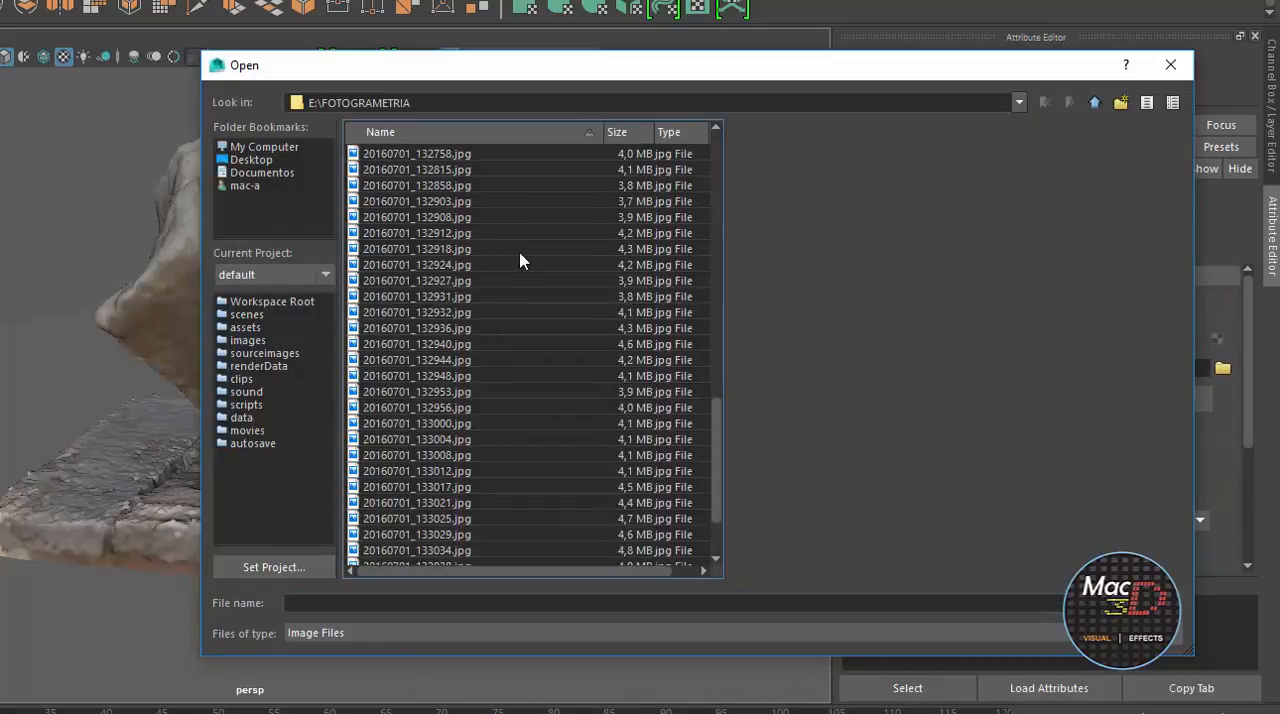
click(510, 344)
key(End)
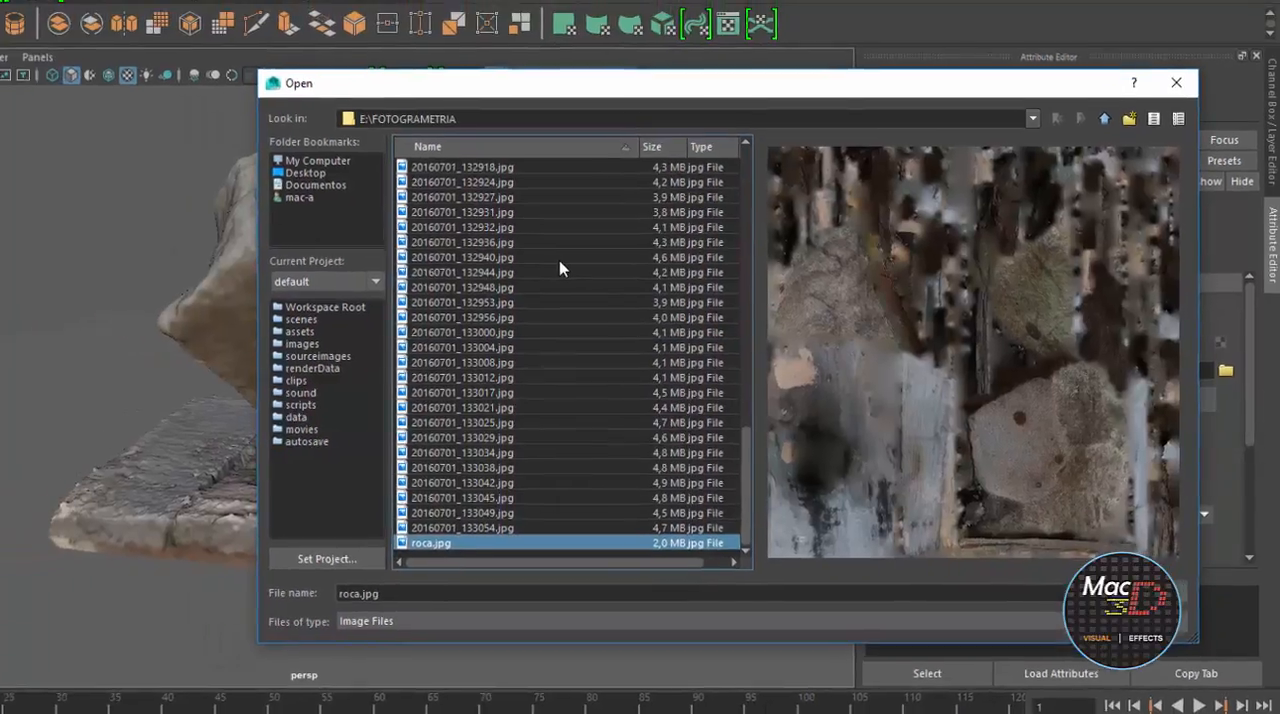
key(Return)
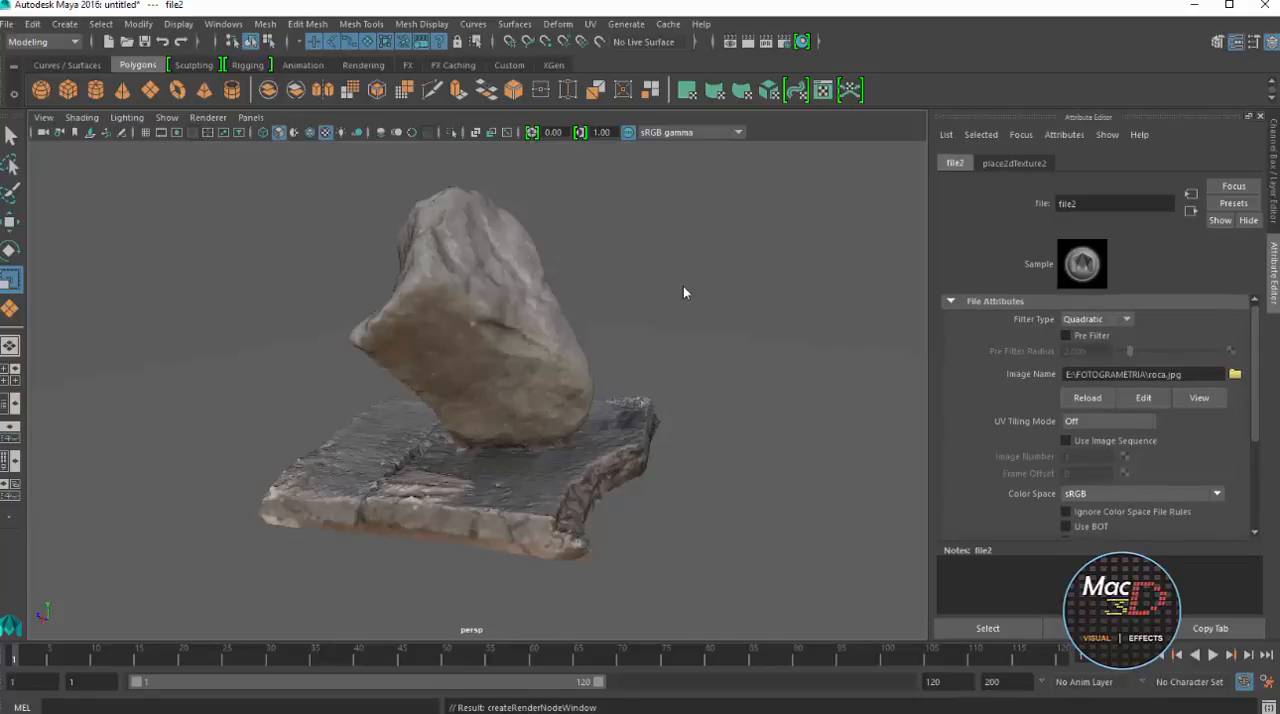
click(1191, 211)
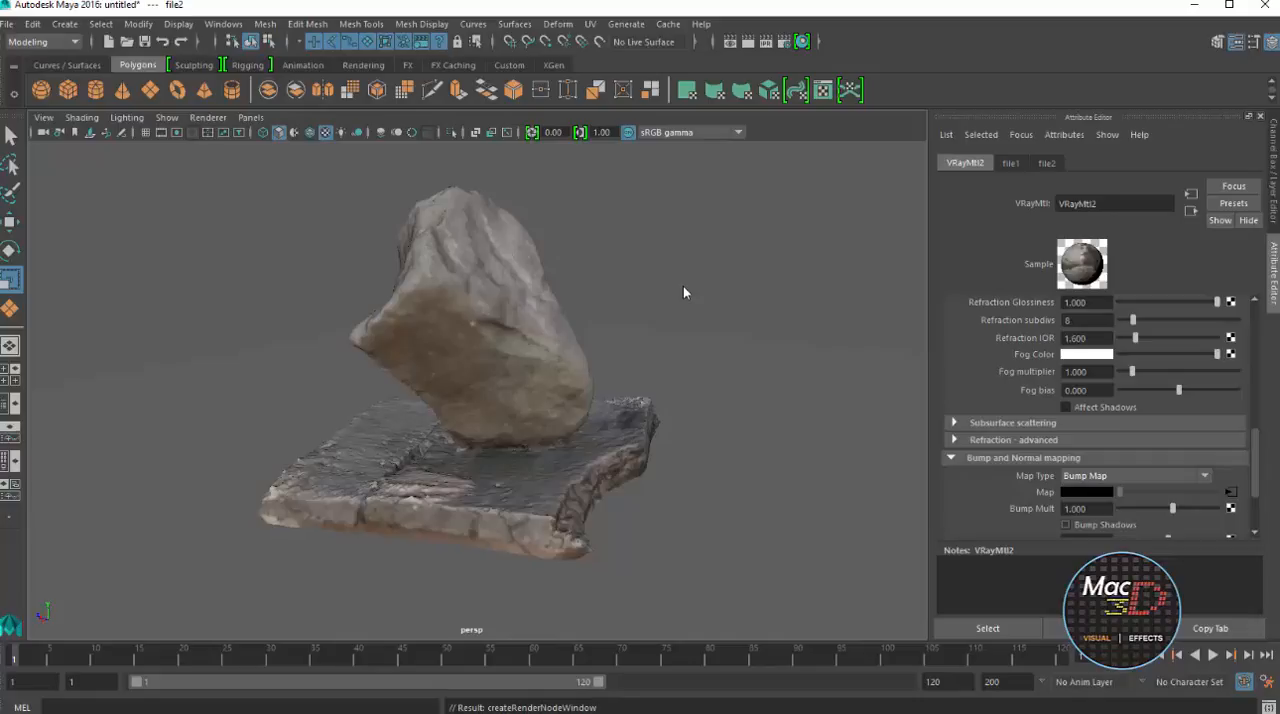
click(1087, 509)
Add the V-Ray Physical camera attributes to the persp camera and enable Treat as VRay Physical camera
alt+middle_drag(685, 293, 723, 317)
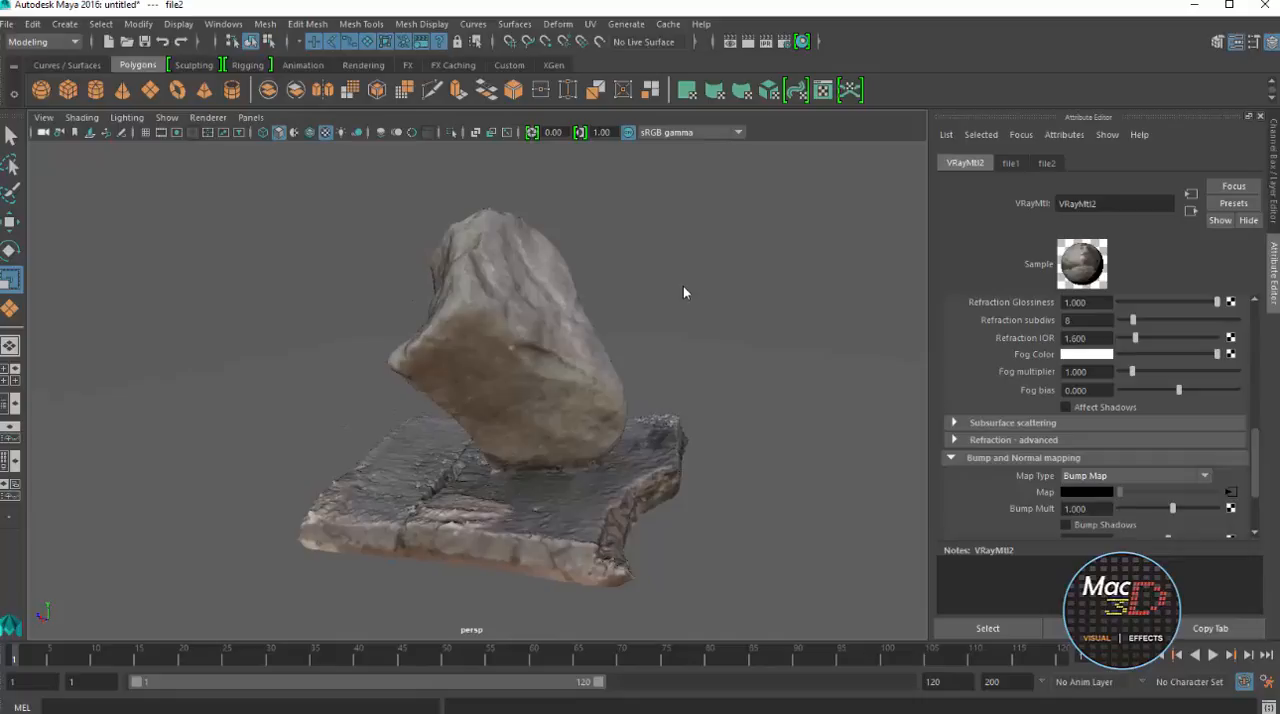
click(43, 132)
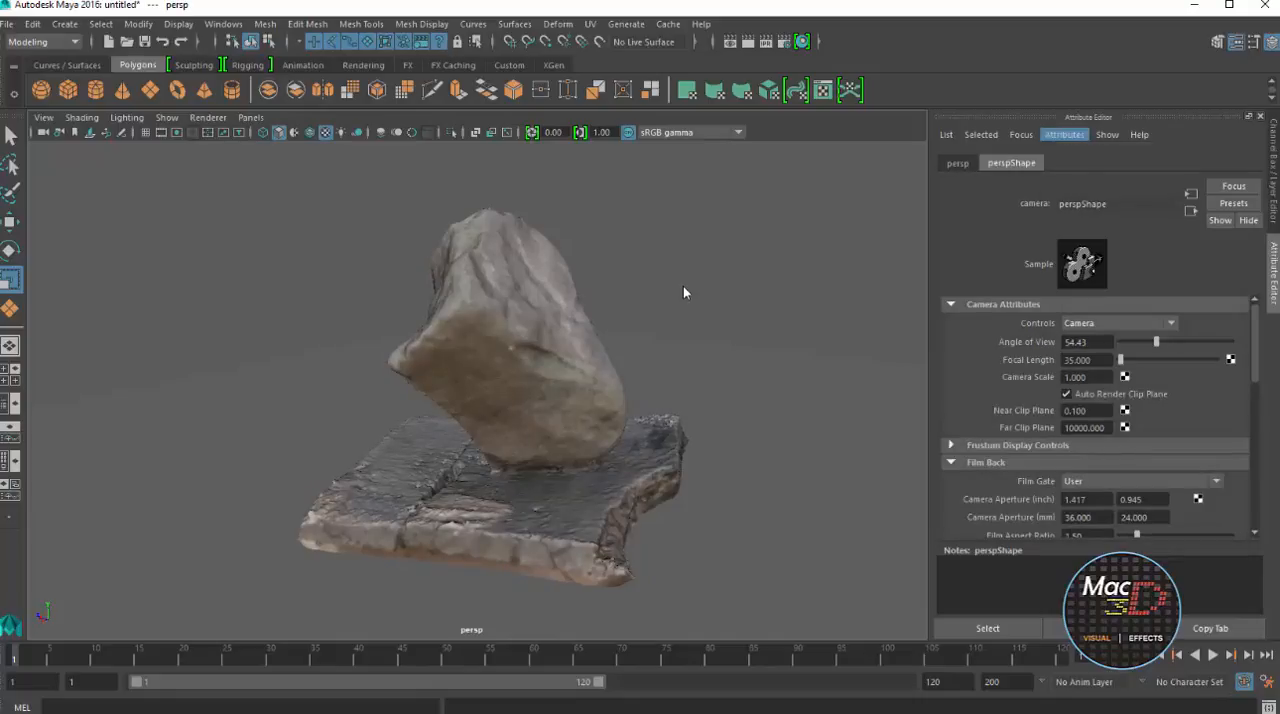
click(1064, 134)
mouse_move(1100, 197)
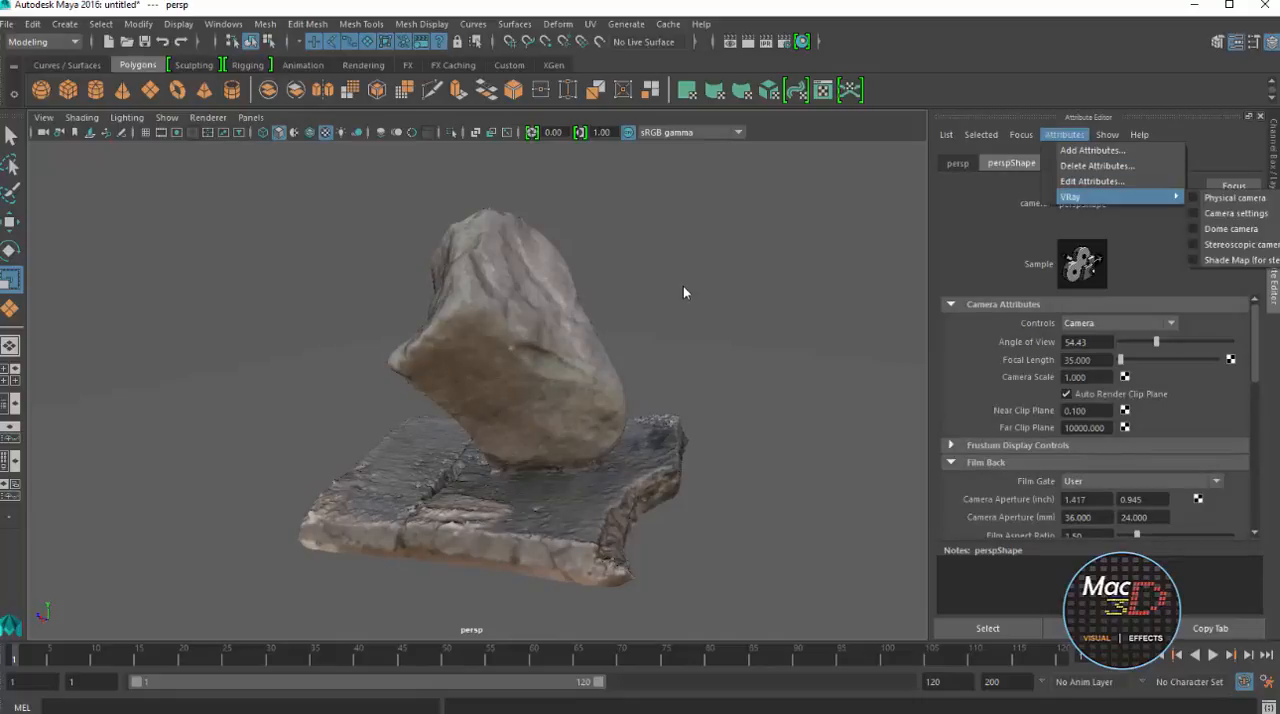
click(1235, 197)
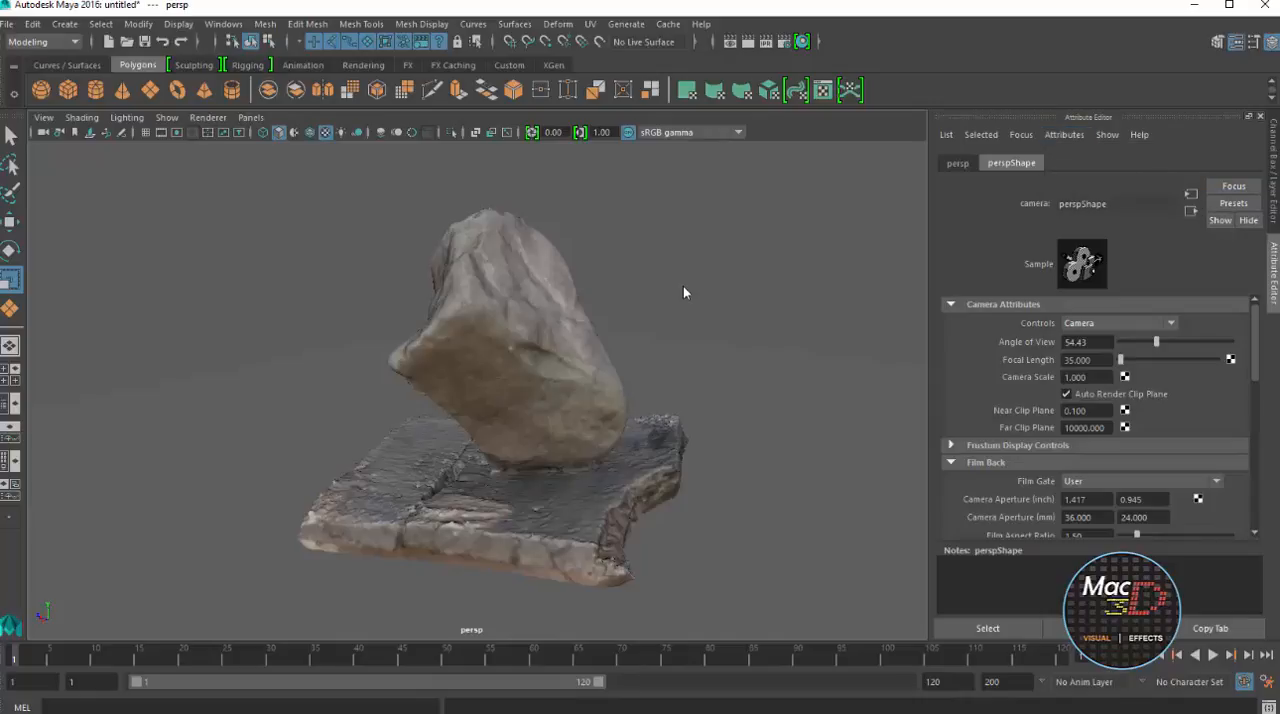
scroll(1095, 415, down, 10)
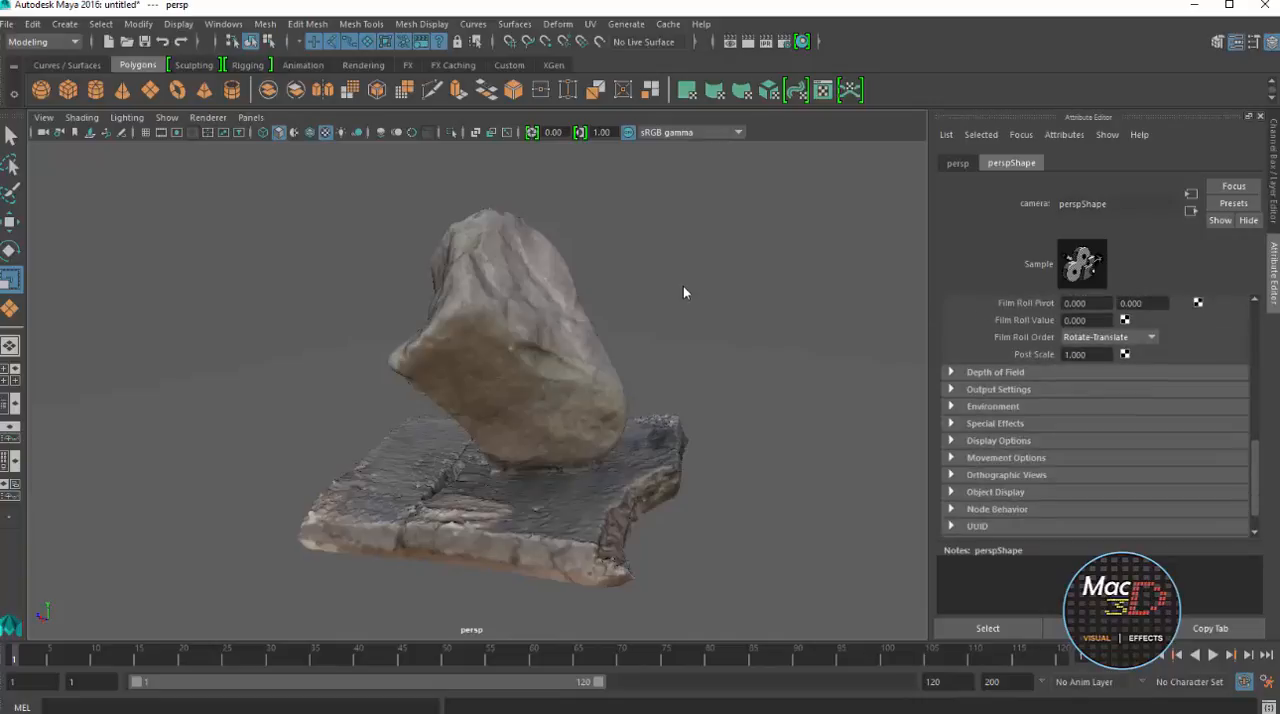
scroll(1095, 415, down, 2)
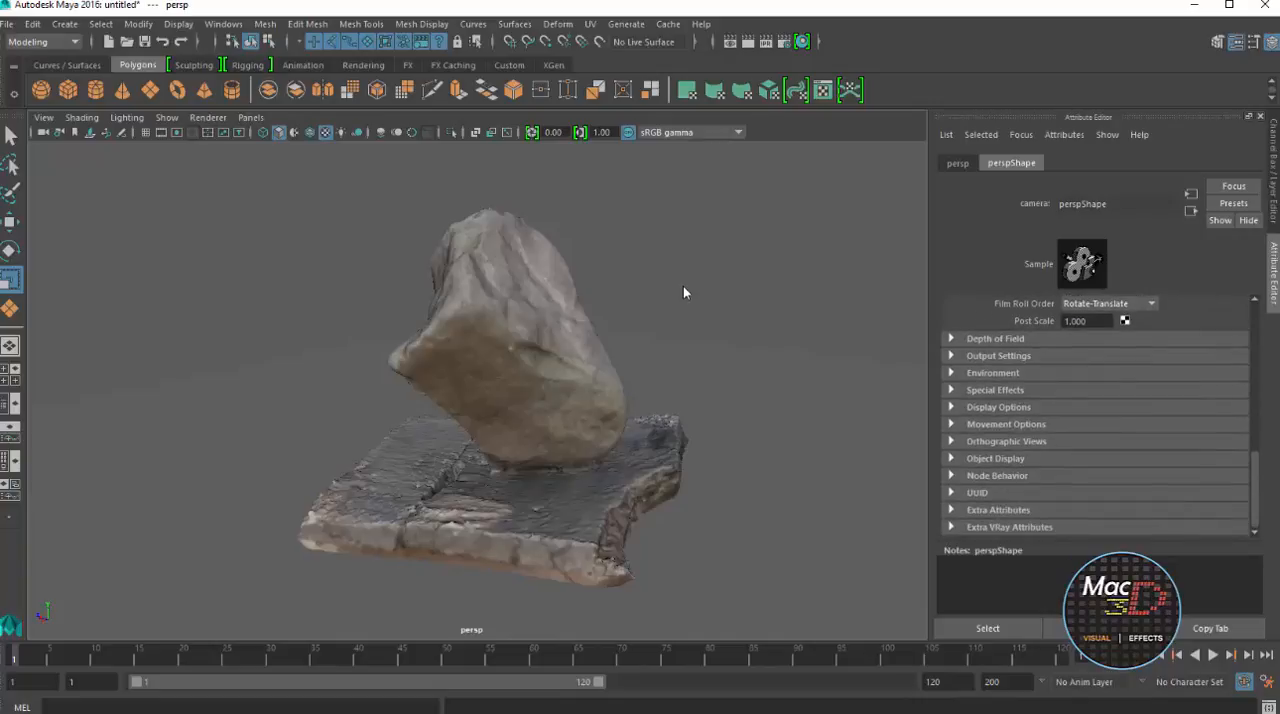
click(1004, 527)
scroll(1095, 415, down, 3)
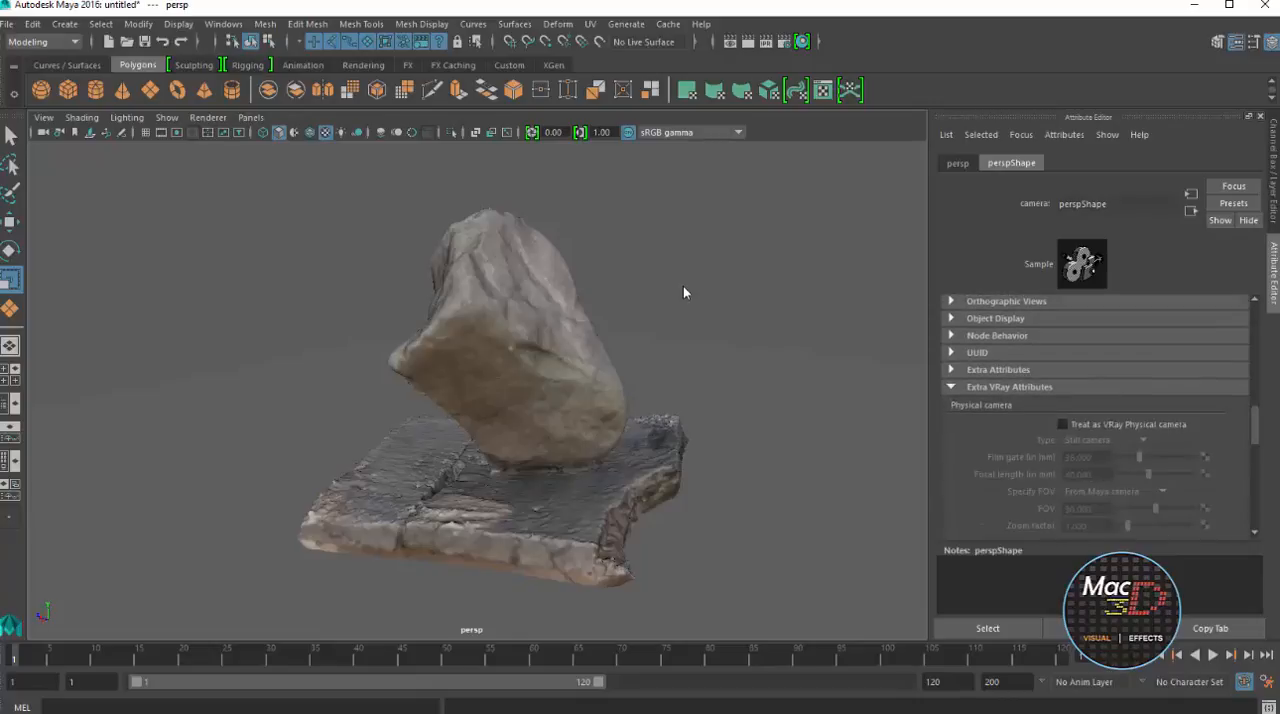
click(1062, 424)
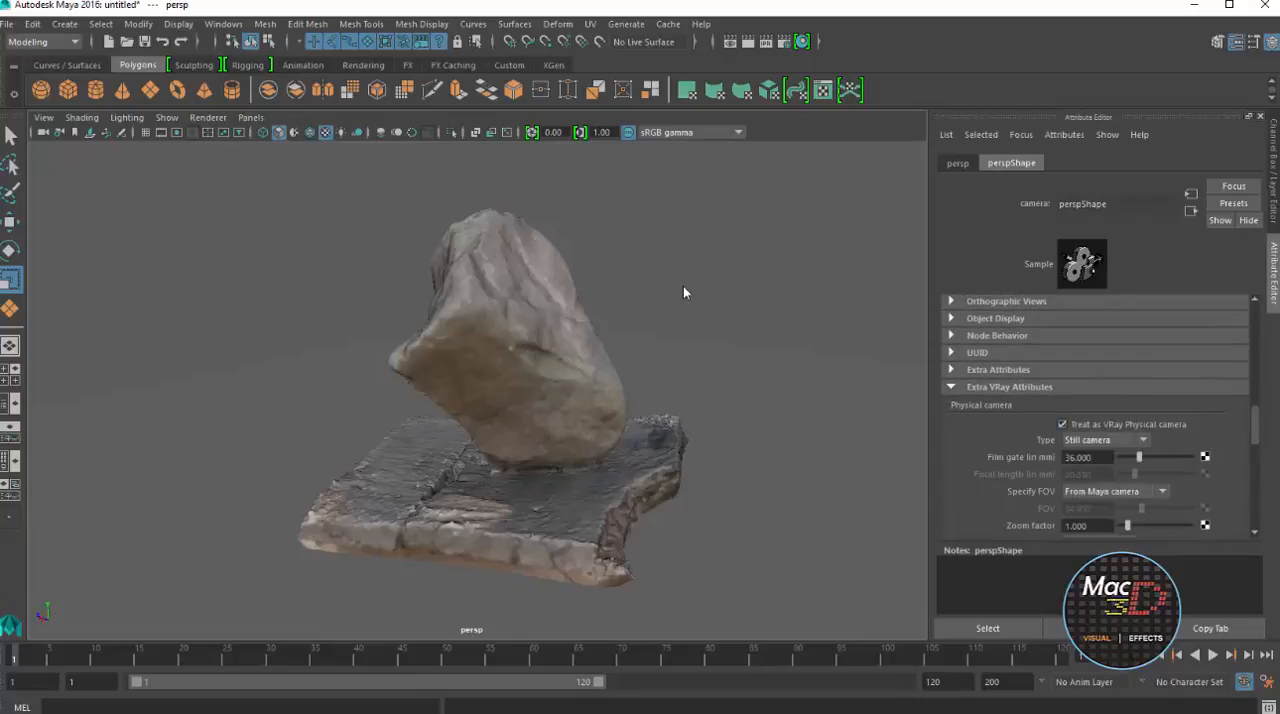
scroll(1095, 415, down, 5)
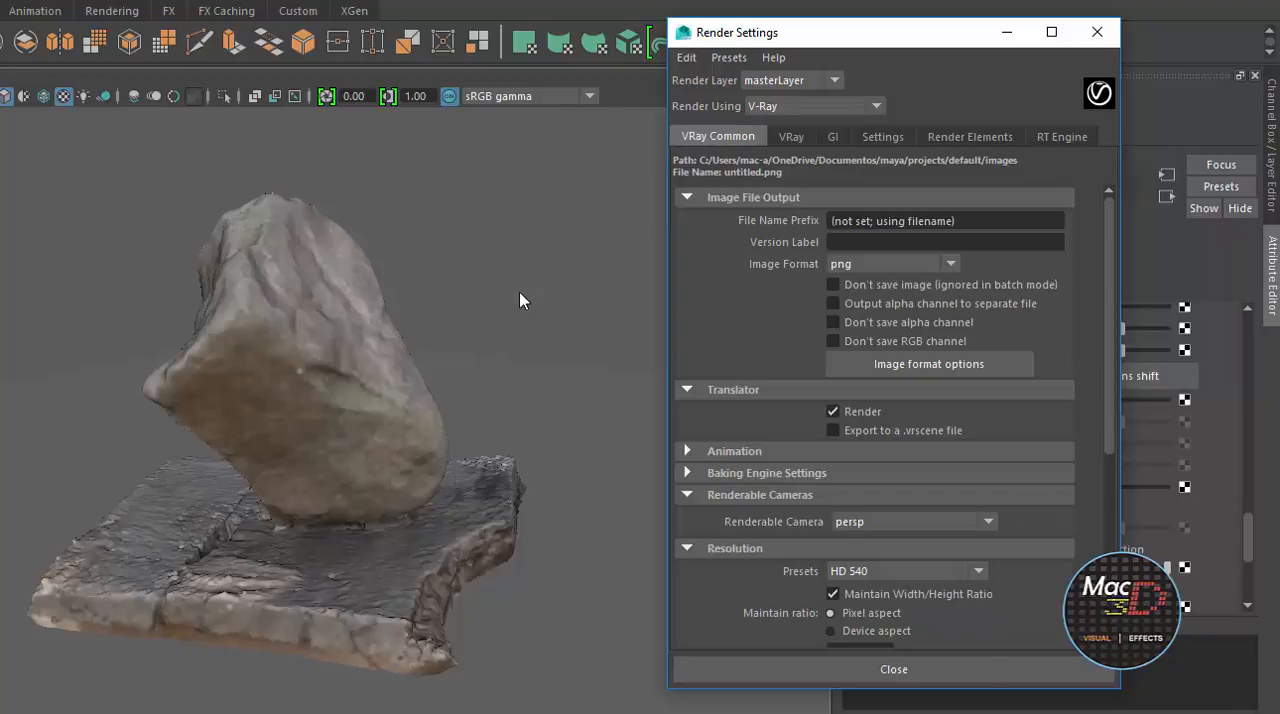
Set the render resolution preset to HD 1080
click(907, 571)
scroll(900, 671, down, 1)
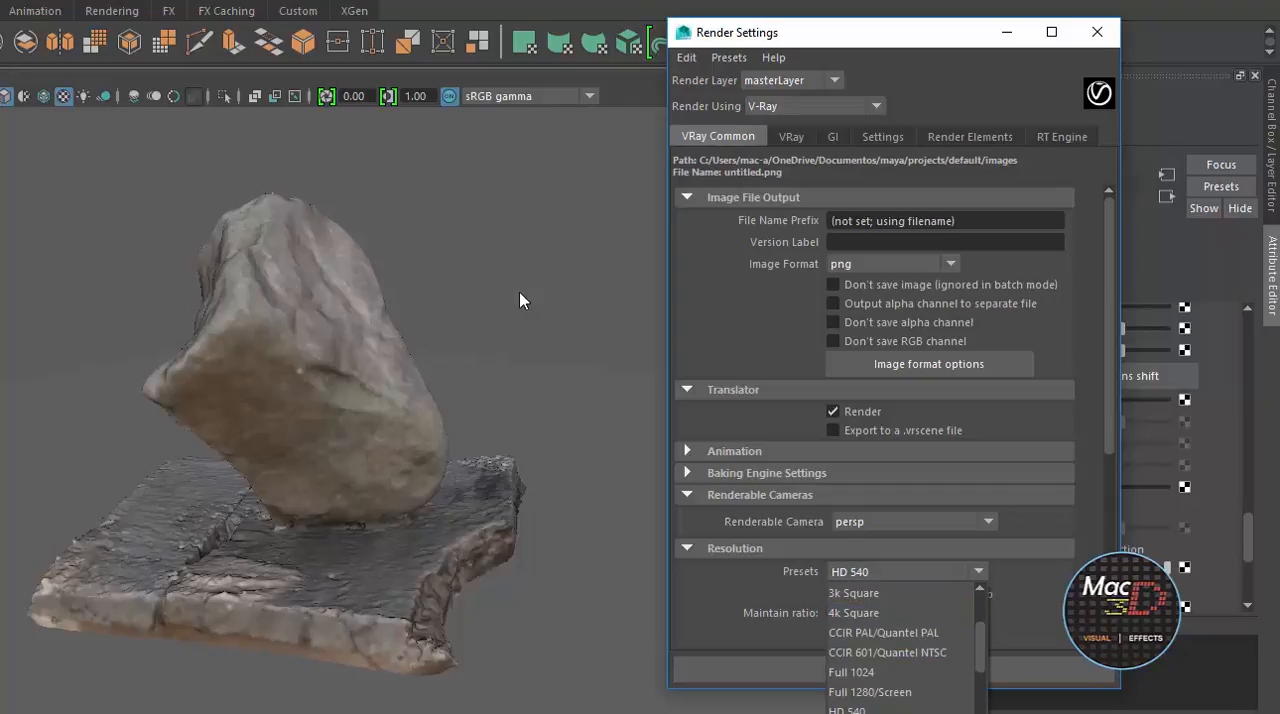
click(870, 713)
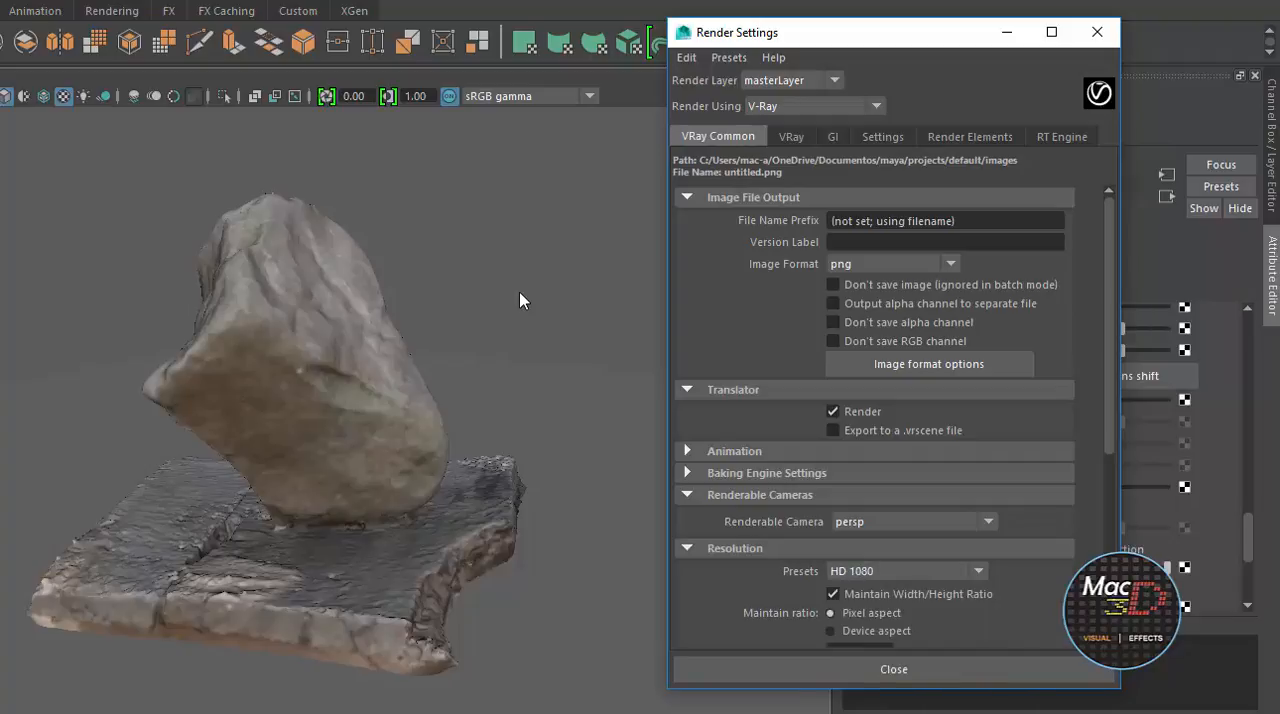
Create a V-Ray Sun in the scene from the V-Ray Sun and Sky render settings
click(791, 136)
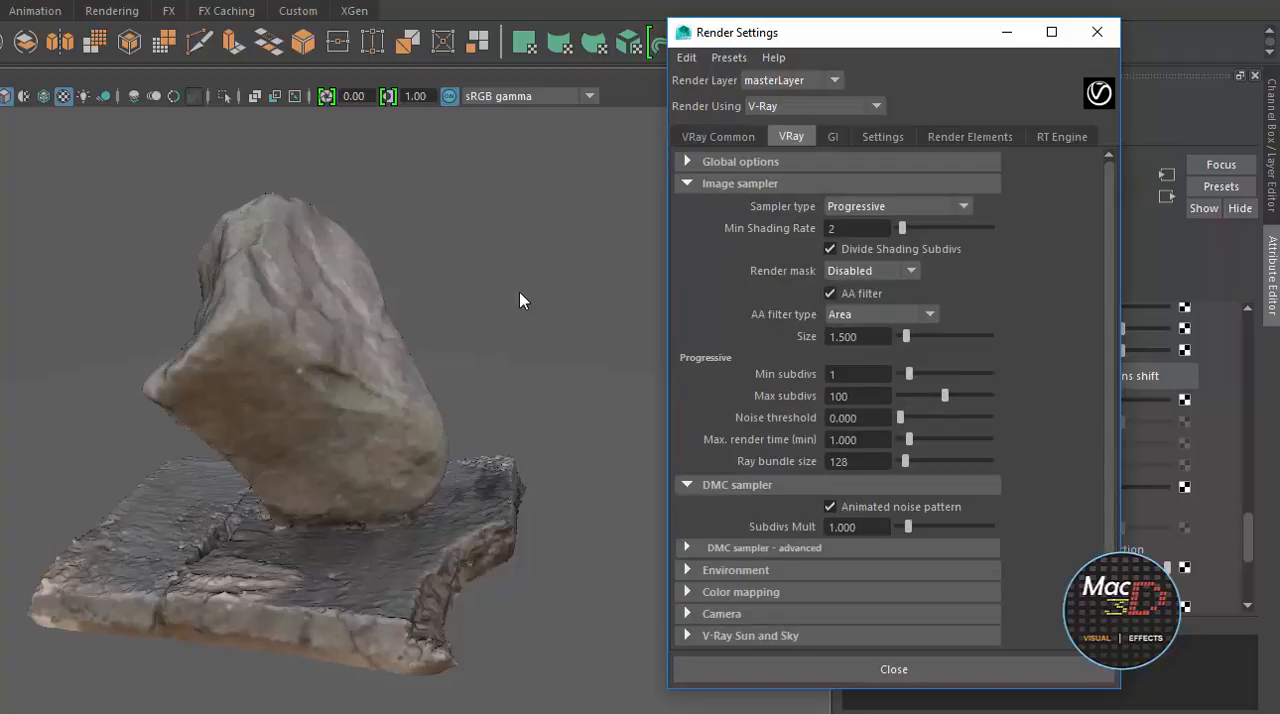
click(750, 636)
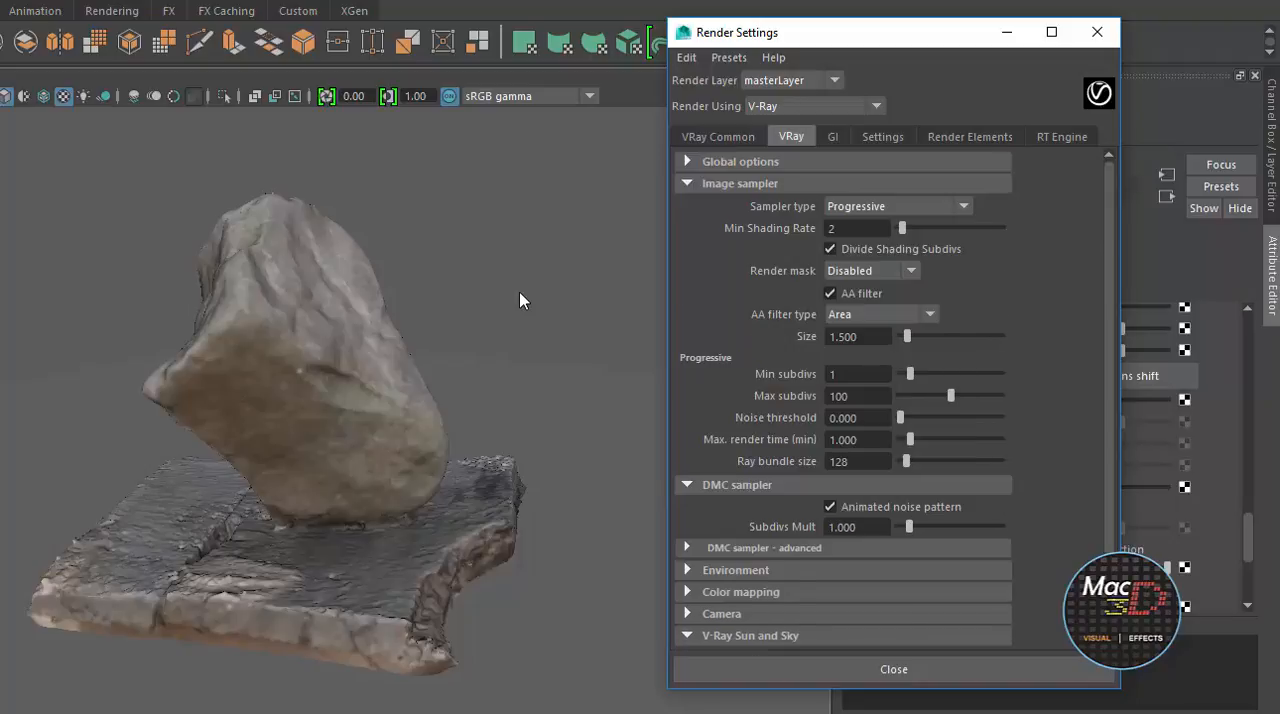
scroll(780, 610, down, 2)
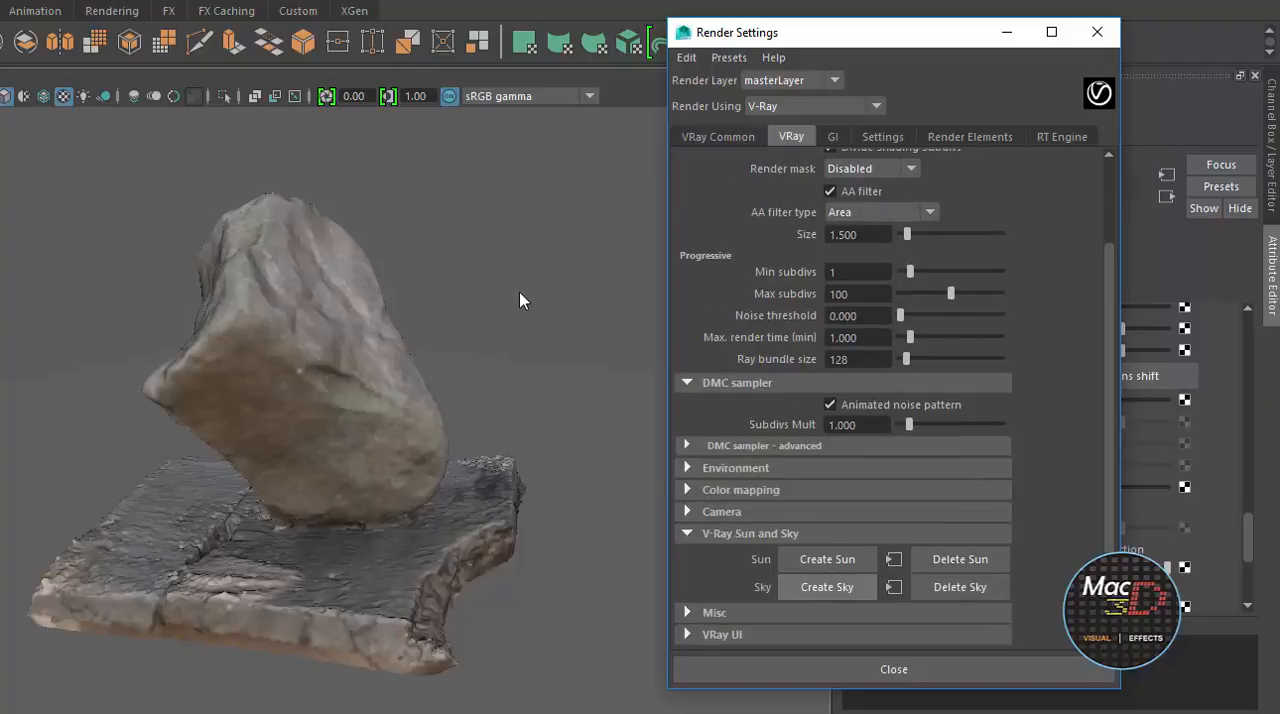
click(827, 559)
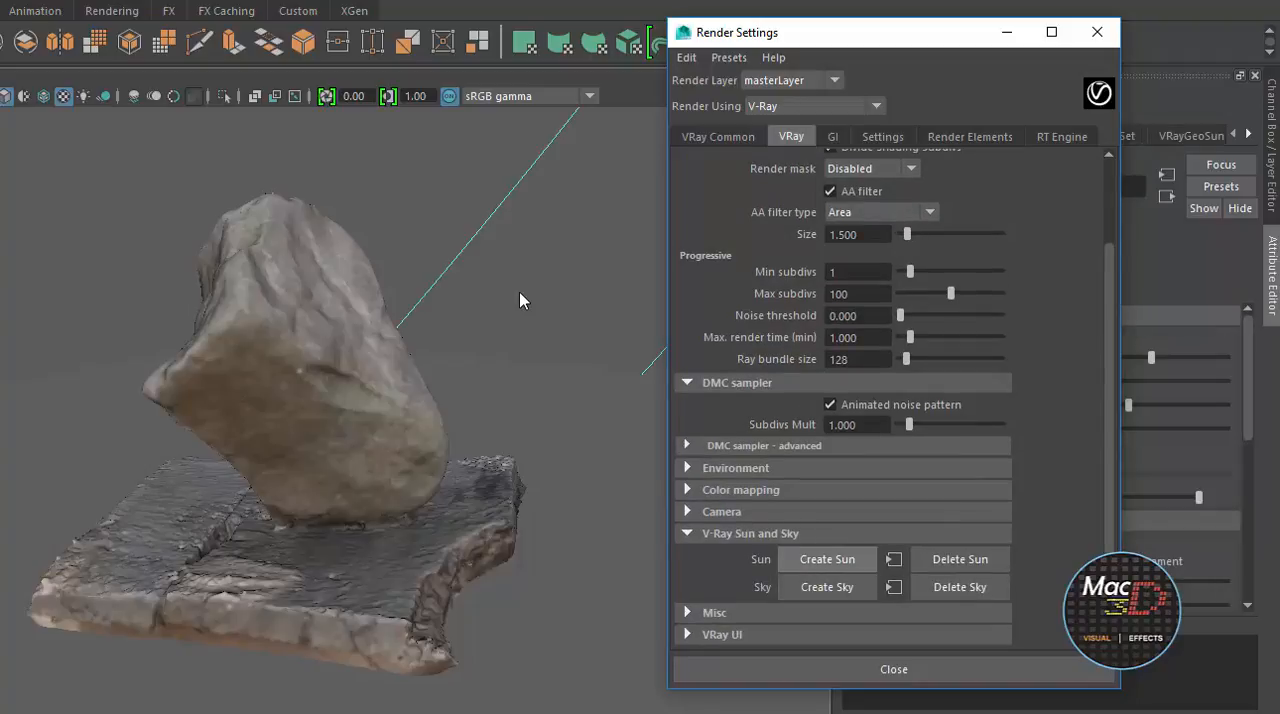
scroll(520, 300, down, 10)
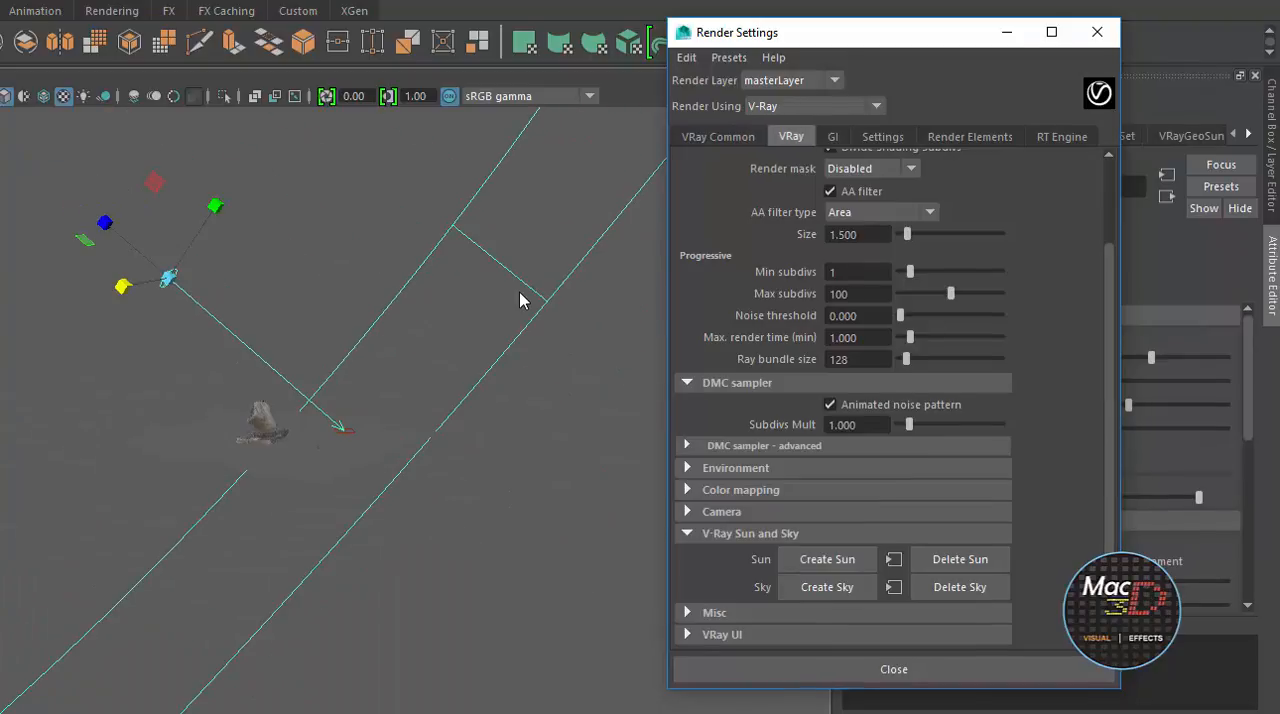
Move the V-Ray Sun above the edge of the ground plane so it lights the rock from one side
key(w)
mouse_move(168, 278)
mouse_down()
mouse_move(209, 281)
mouse_move(235, 303)
mouse_up()
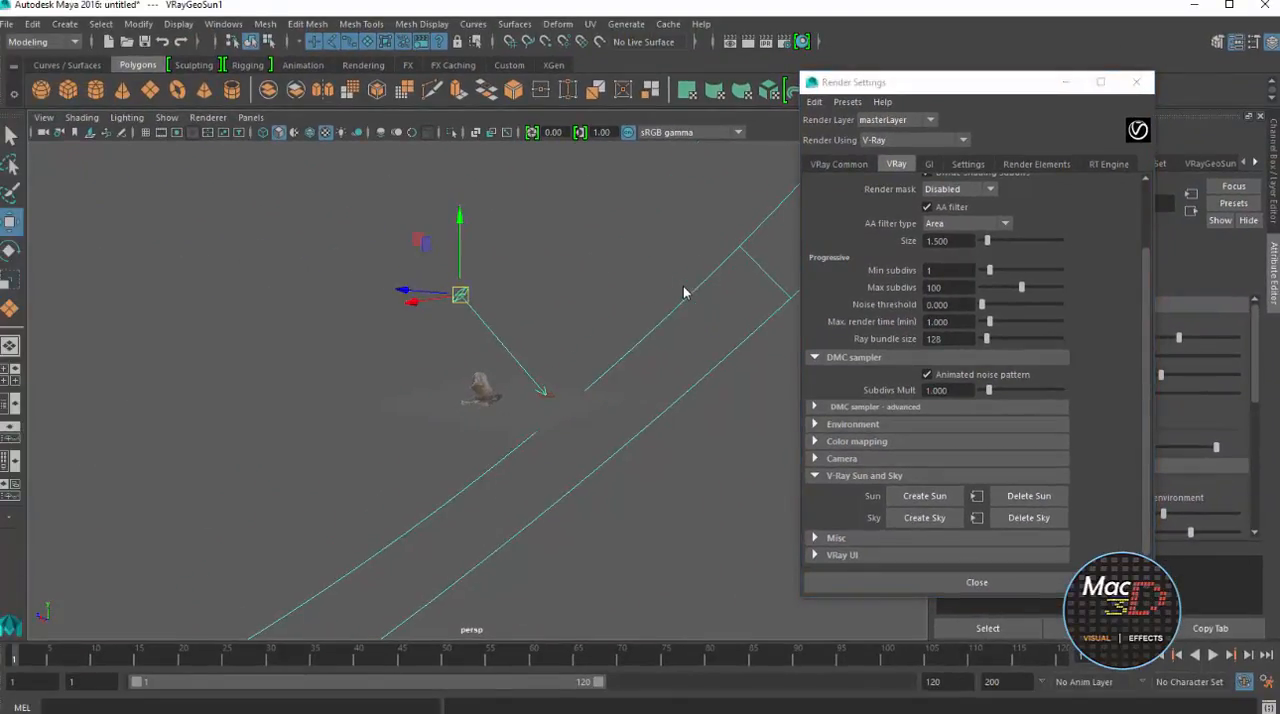
mouse_move(685, 293)
alt+mouse_down()
mouse_move(750, 360)
mouse_move(800, 345)
mouse_move(805, 328)
mouse_move(750, 295)
mouse_move(780, 350)
mouse_move(830, 310)
alt+mouse_up()
scroll(685, 293, down, 10)
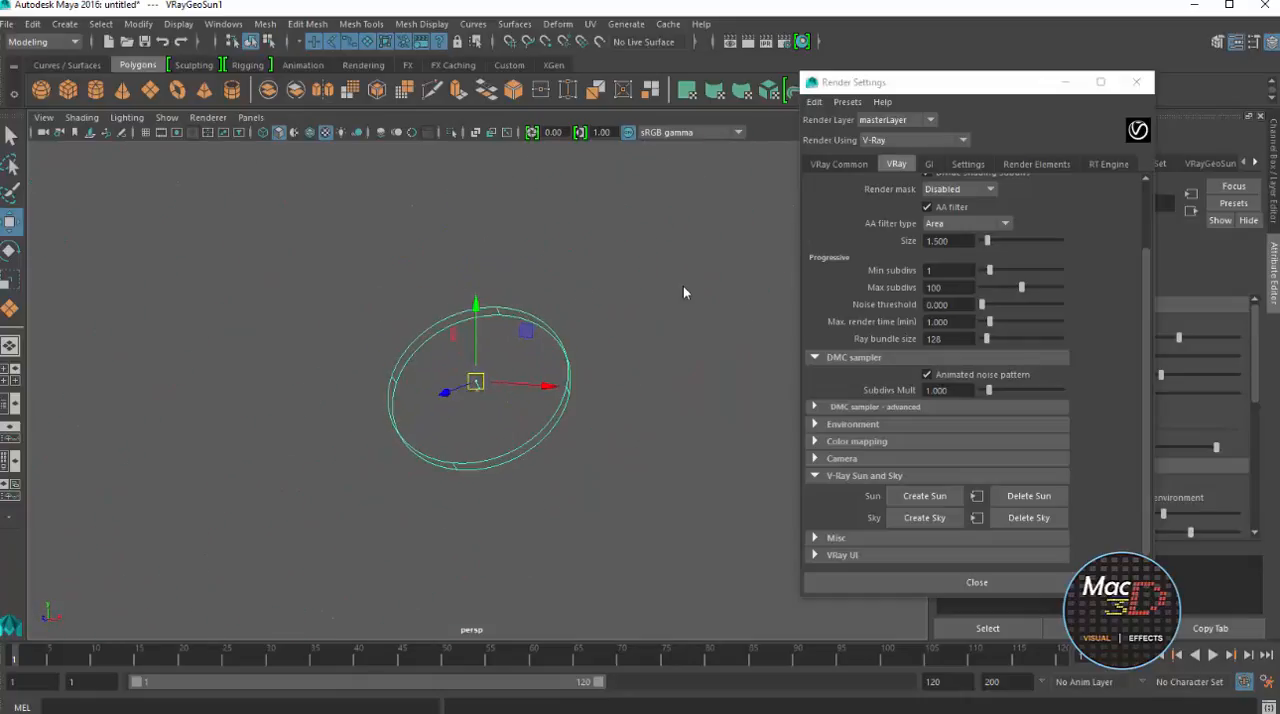
scroll(685, 293, up, 10)
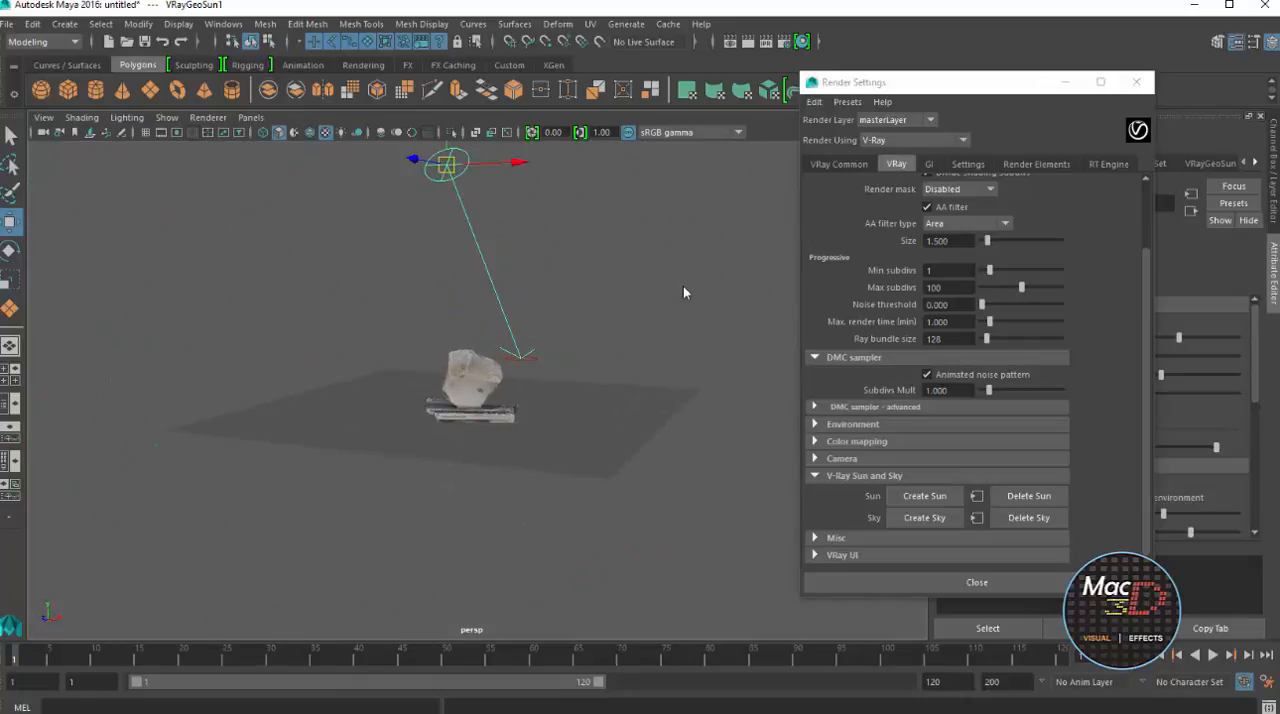
mouse_move(685, 293)
alt+mouse_down()
mouse_move(730, 245)
mouse_move(770, 247)
mouse_move(687, 298)
mouse_move(742, 345)
mouse_move(775, 315)
mouse_move(692, 303)
mouse_move(726, 294)
mouse_move(790, 322)
mouse_move(707, 270)
mouse_move(815, 288)
mouse_move(850, 270)
mouse_move(730, 305)
mouse_move(702, 415)
alt+mouse_up()
scroll(685, 293, up, 4)
scroll(685, 293, down, 12)
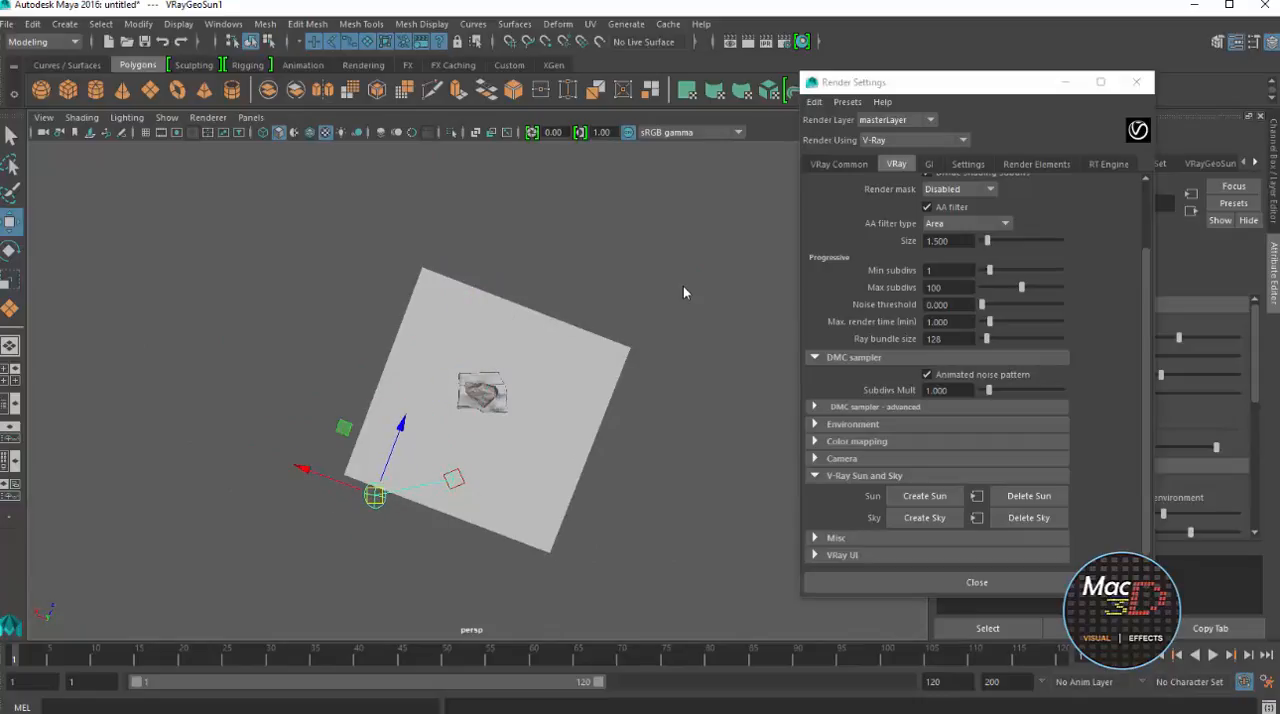
Frame the rock closely in the persp view and turn on GI in the V-Ray render settings
mouse_move(685, 293)
alt+mouse_down()
mouse_move(697, 180)
mouse_move(735, 160)
alt+mouse_up()
scroll(685, 293, up, 8)
scroll(685, 293, up, 6)
mouse_move(685, 293)
alt+mouse_down()
mouse_move(650, 330)
mouse_move(685, 255)
mouse_move(710, 235)
mouse_move(708, 289)
mouse_move(750, 264)
mouse_move(775, 278)
mouse_move(685, 305)
mouse_move(688, 322)
alt+mouse_up()
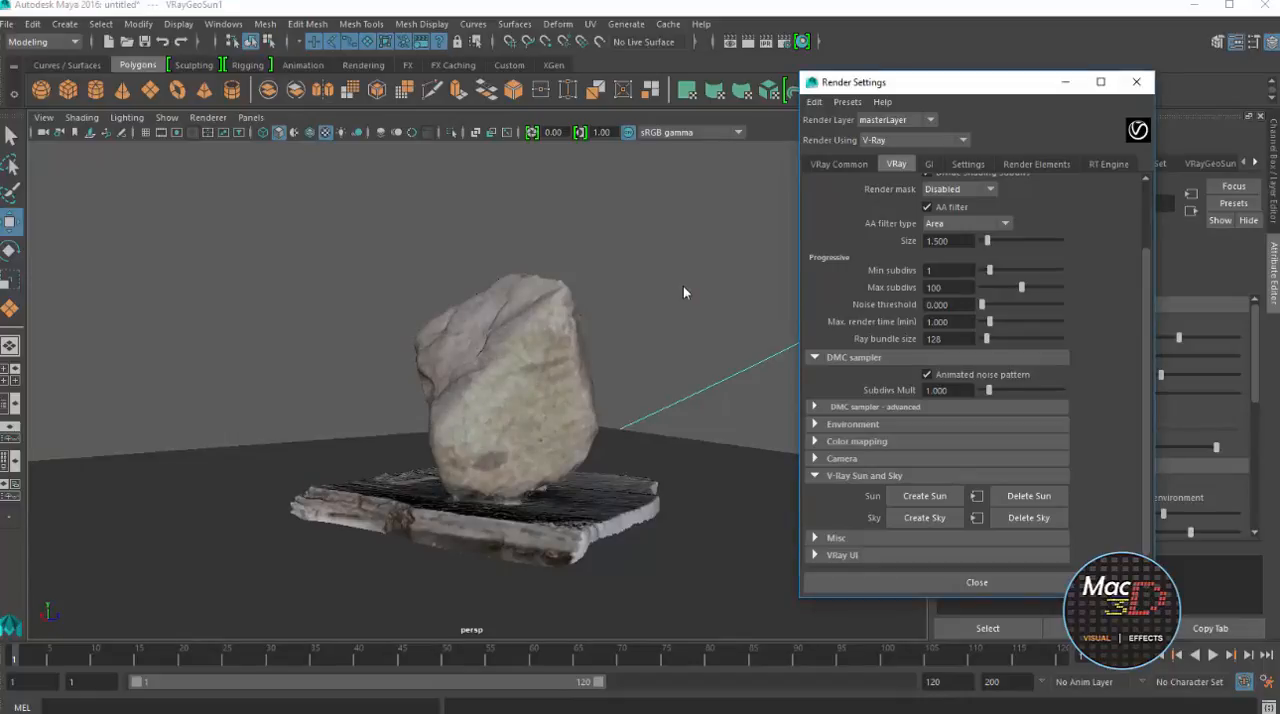
click(928, 164)
click(927, 200)
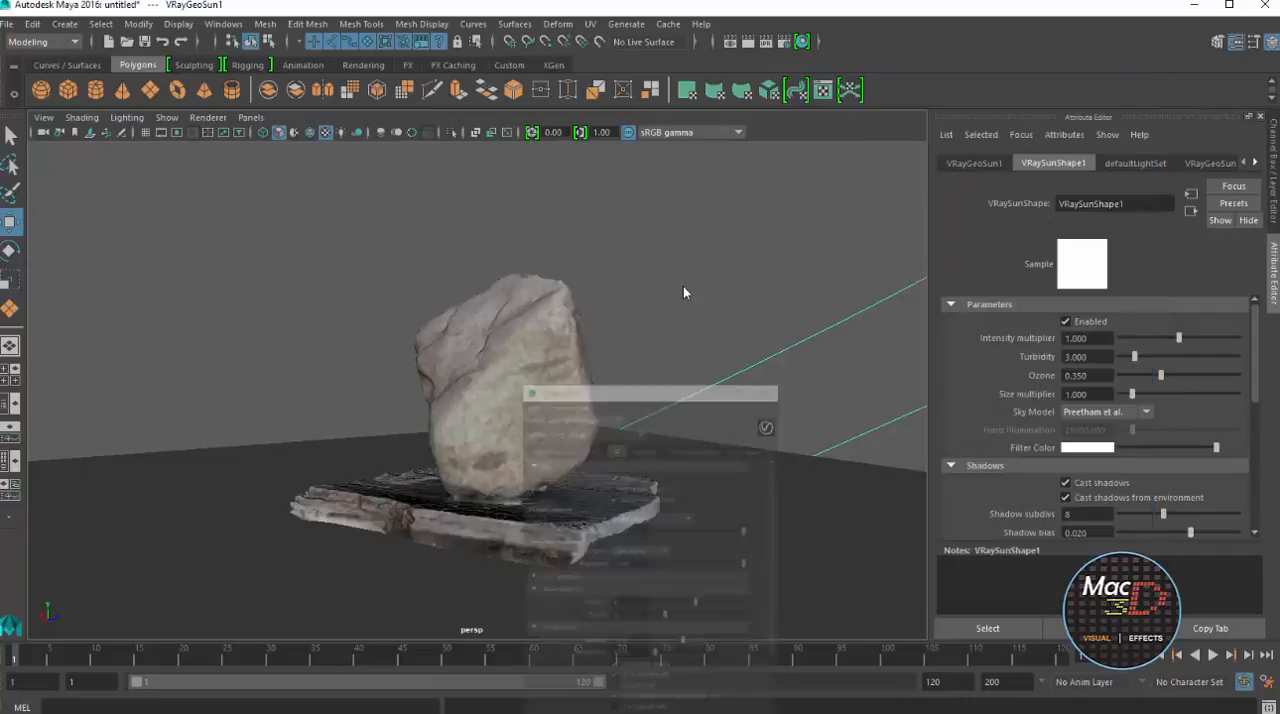
click(1065, 82)
Adjust the persp view of the rock and run a test render in the V-Ray frame buffer
scroll(685, 292, up, 2)
mouse_move(685, 292)
alt+mouse_down()
mouse_move(685, 318)
mouse_move(690, 274)
mouse_move(664, 322)
alt+mouse_up()
scroll(685, 292, down, 2)
click(748, 42)
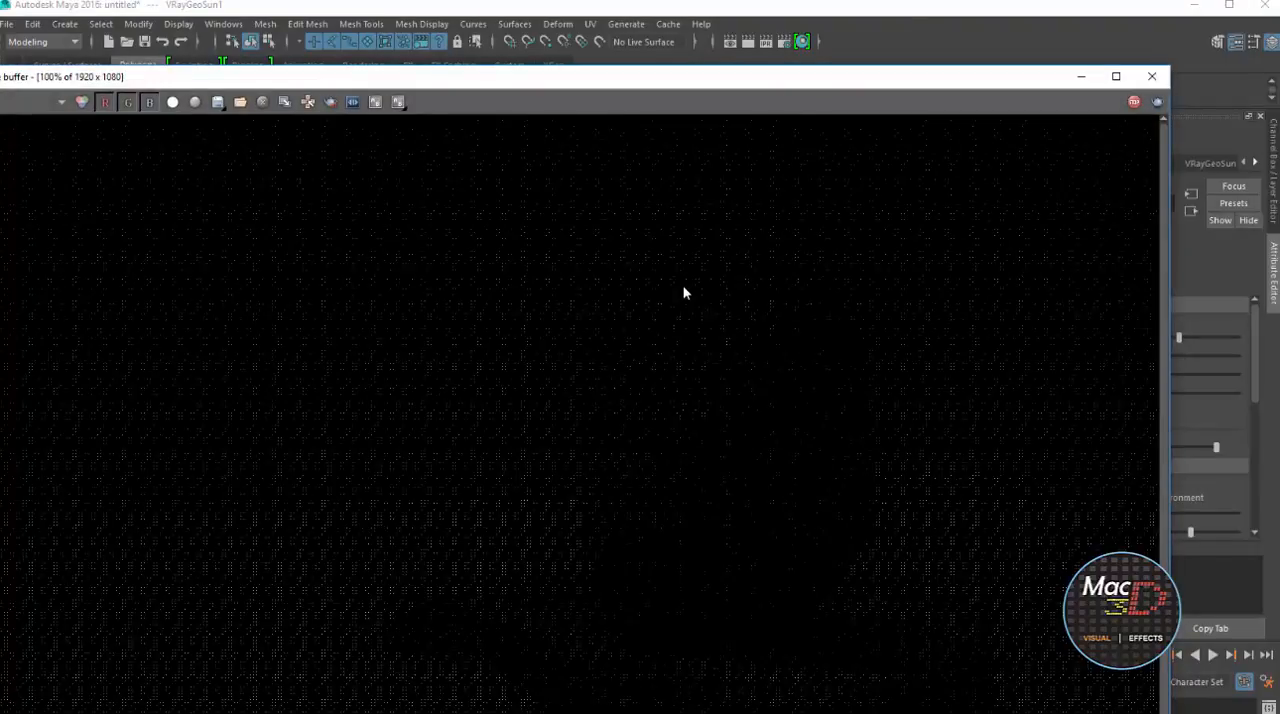
mouse_move(985, 76)
mouse_down()
mouse_move(966, 38)
mouse_move(890, 0)
mouse_move(859, 8)
mouse_up()
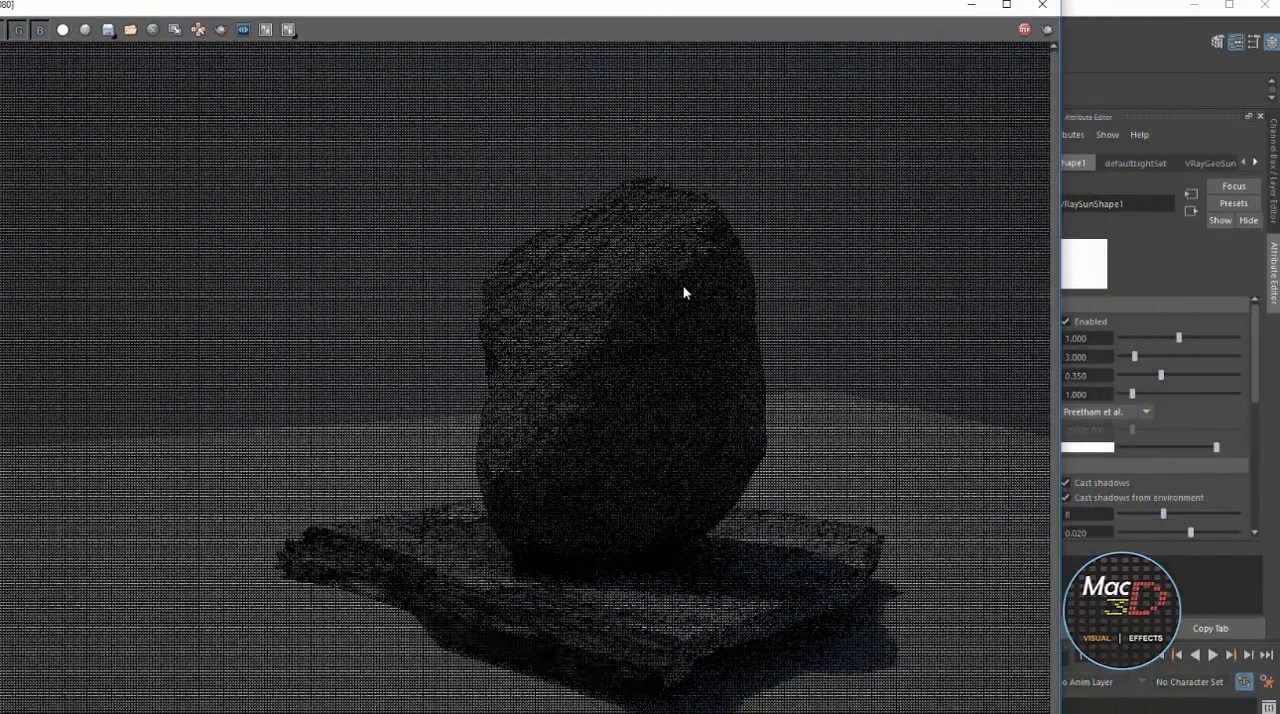
drag(777, 5, 948, 0)
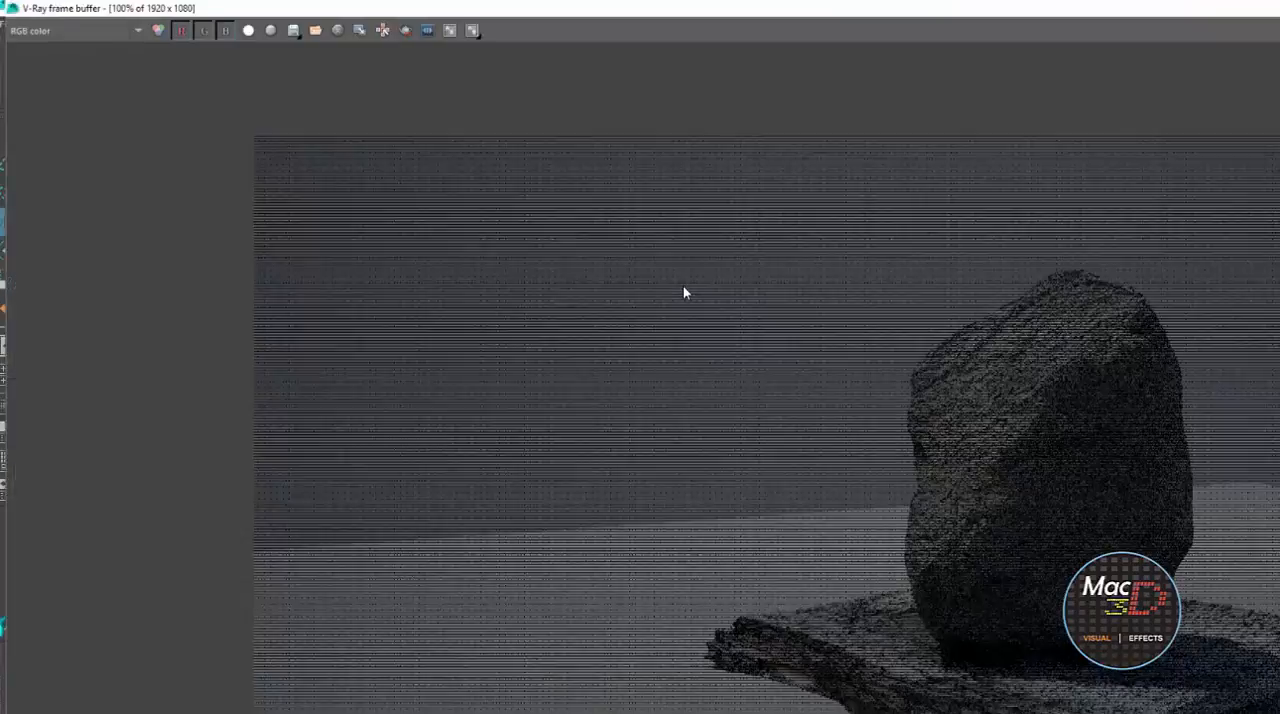
double_click(948, 2)
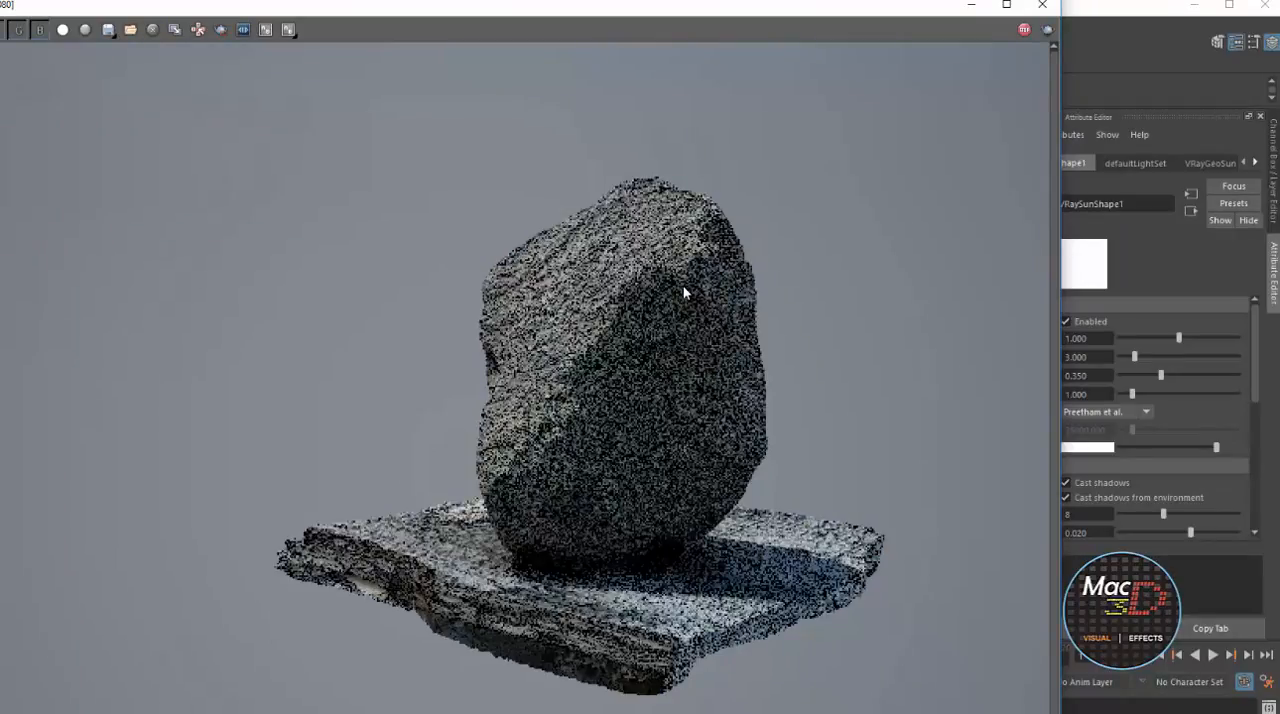
drag(462, 7, 543, 21)
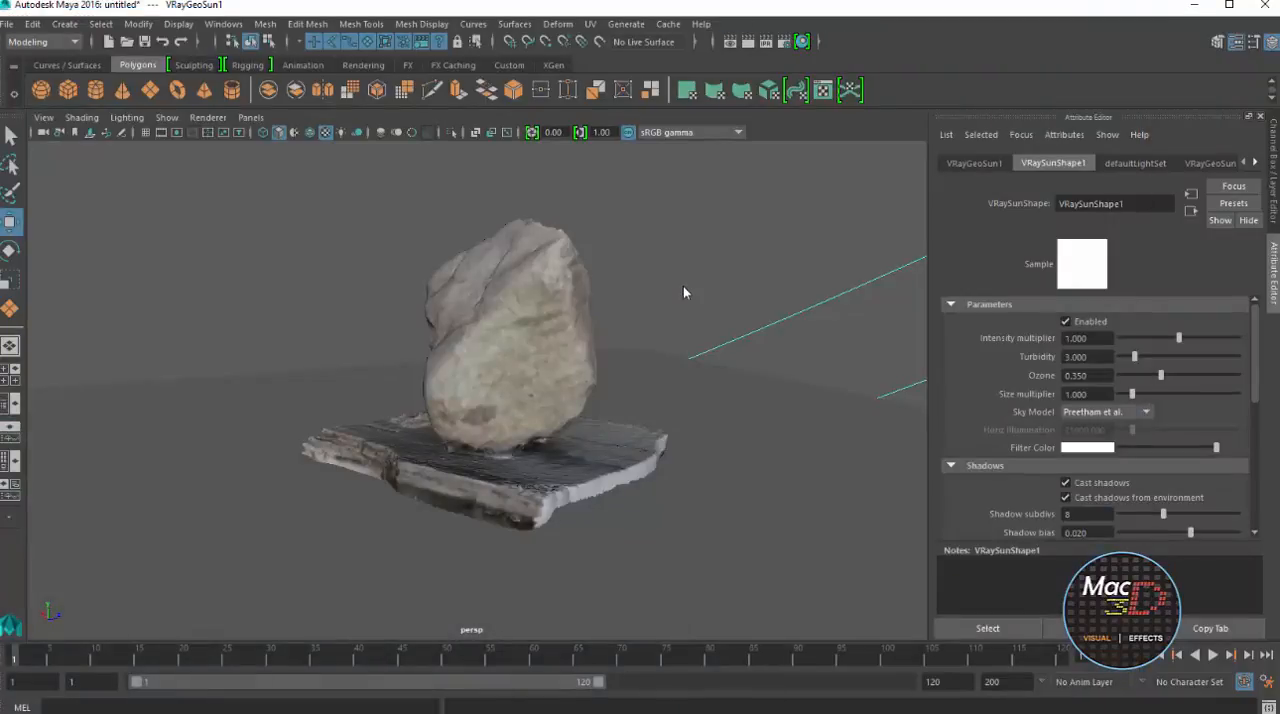
Move the V-Ray Sun along the ground plane's edge towards its adjacent corner to change the light direction
scroll(685, 292, down, 14)
alt+drag(685, 292, 685, 292)
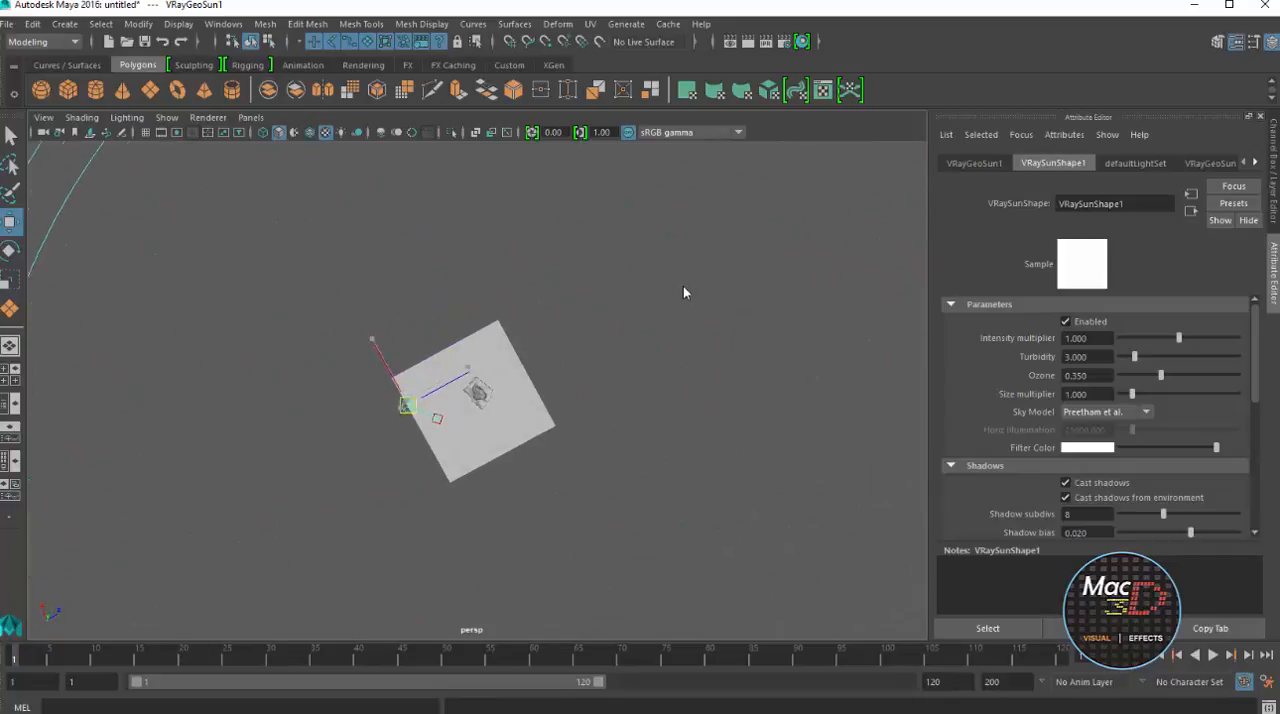
drag(408, 405, 426, 463)
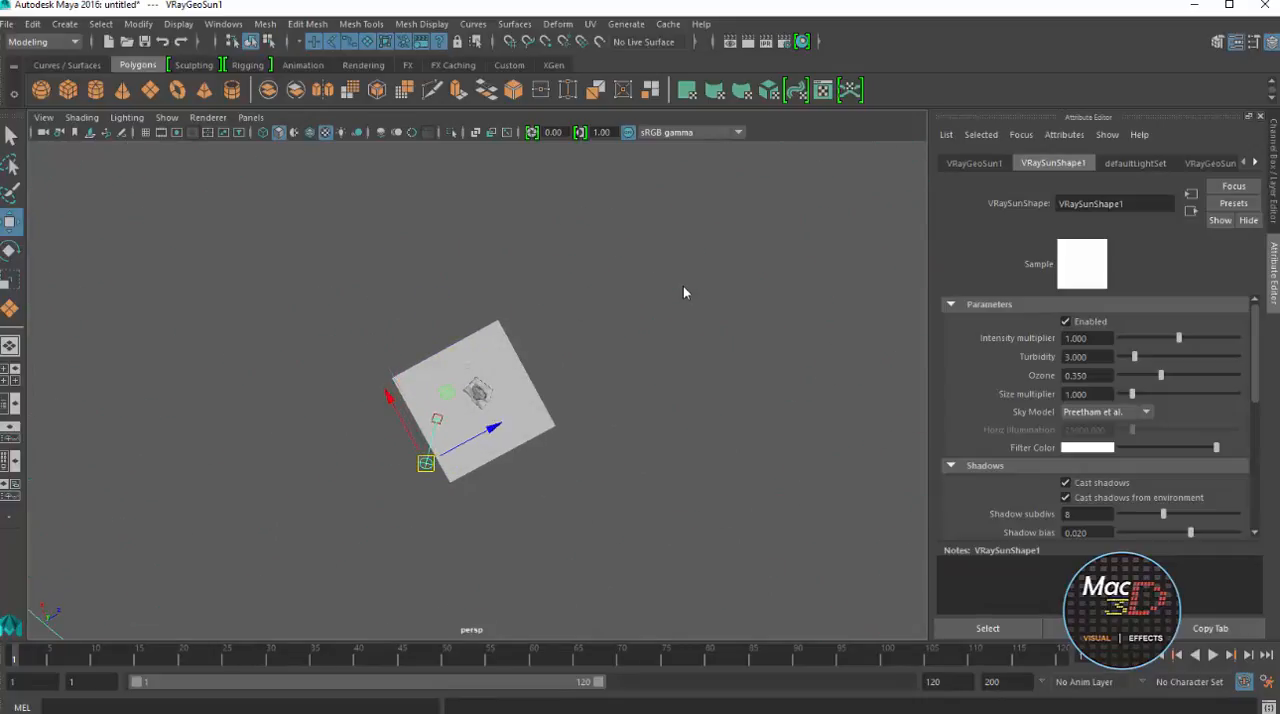
scroll(685, 292, up, 13)
alt+drag(685, 292, 685, 293)
scroll(685, 292, down, 3)
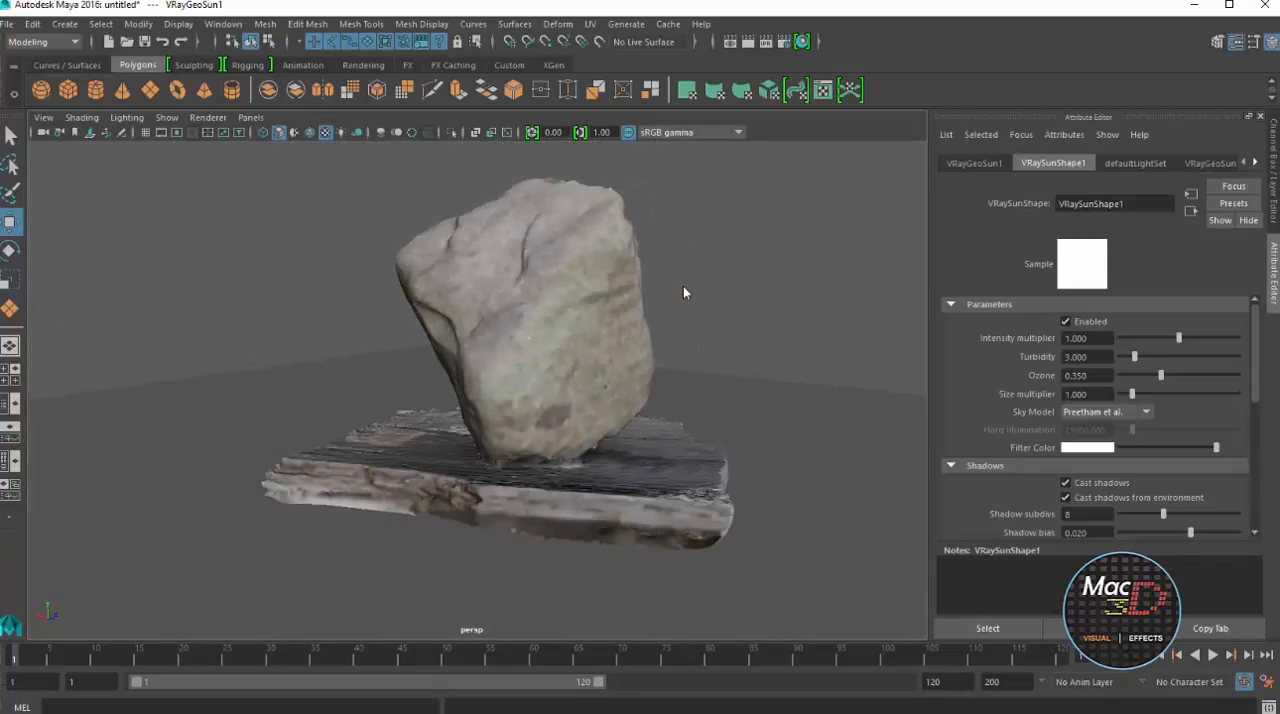
Reframe the rock and set the persp camera's V-Ray physical camera ISO to 150
alt+middle_drag(685, 292, 612, 332)
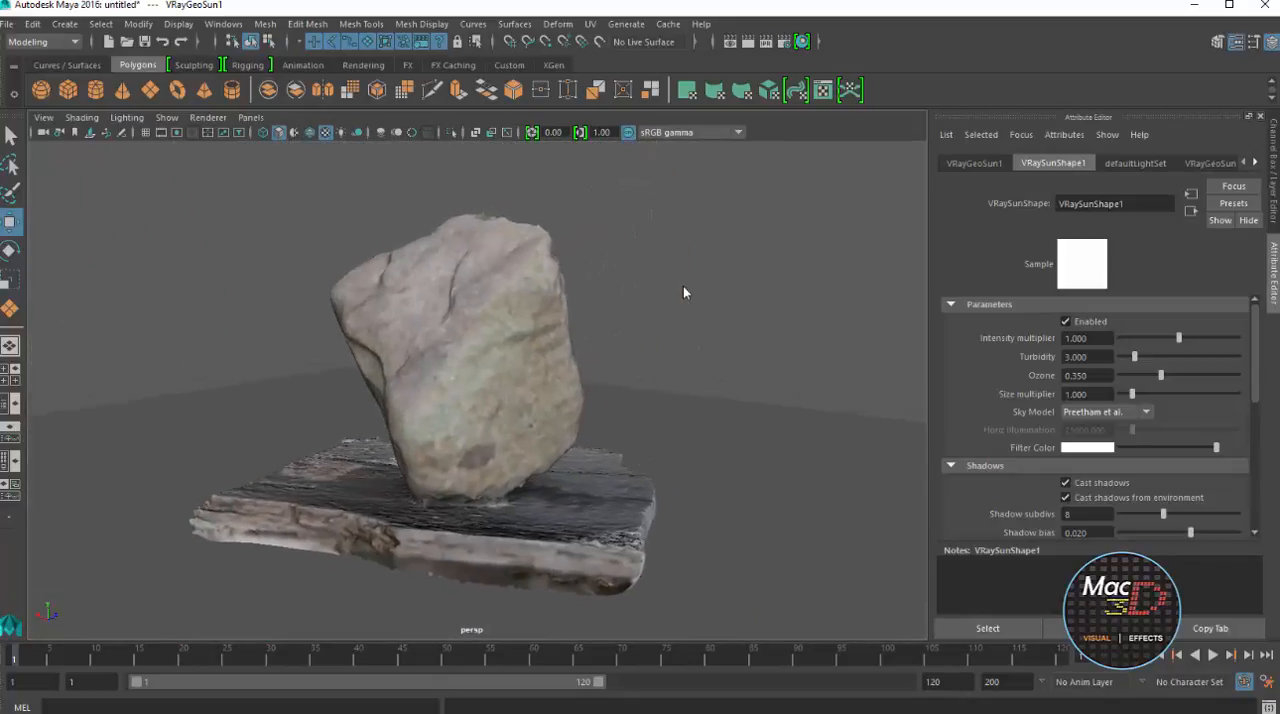
key(ctrl+z)
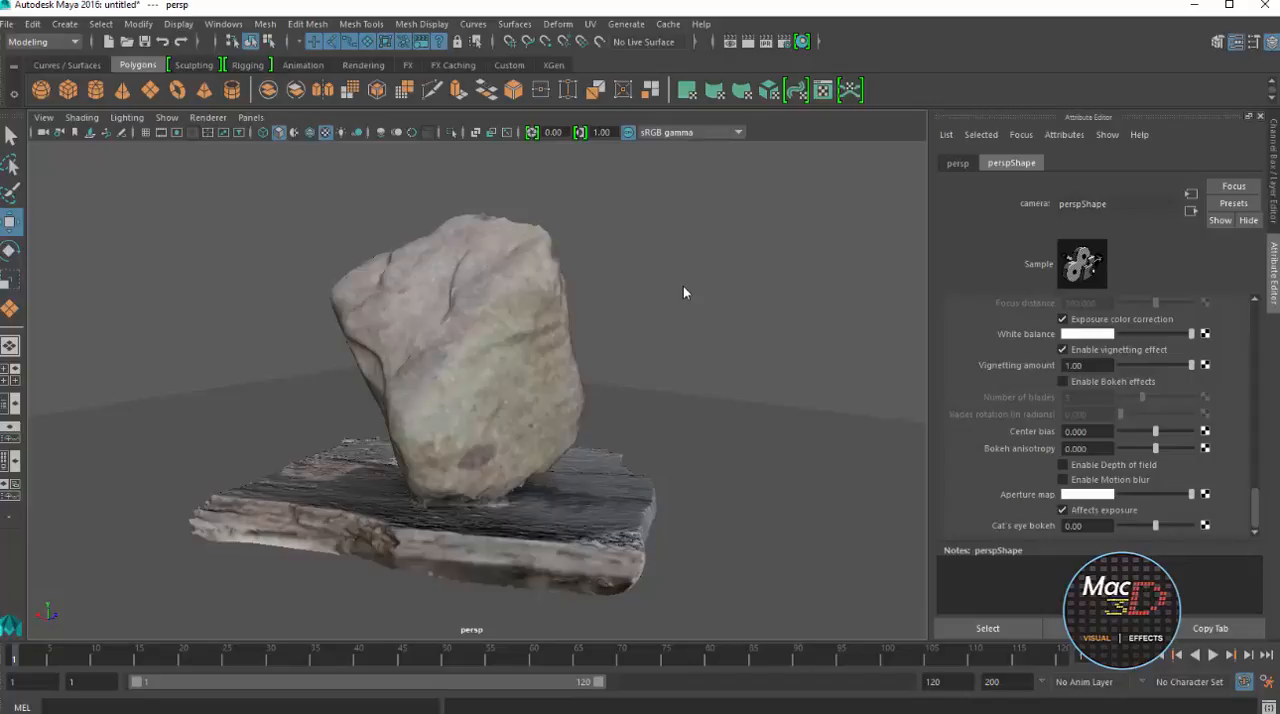
scroll(1105, 420, up, 3)
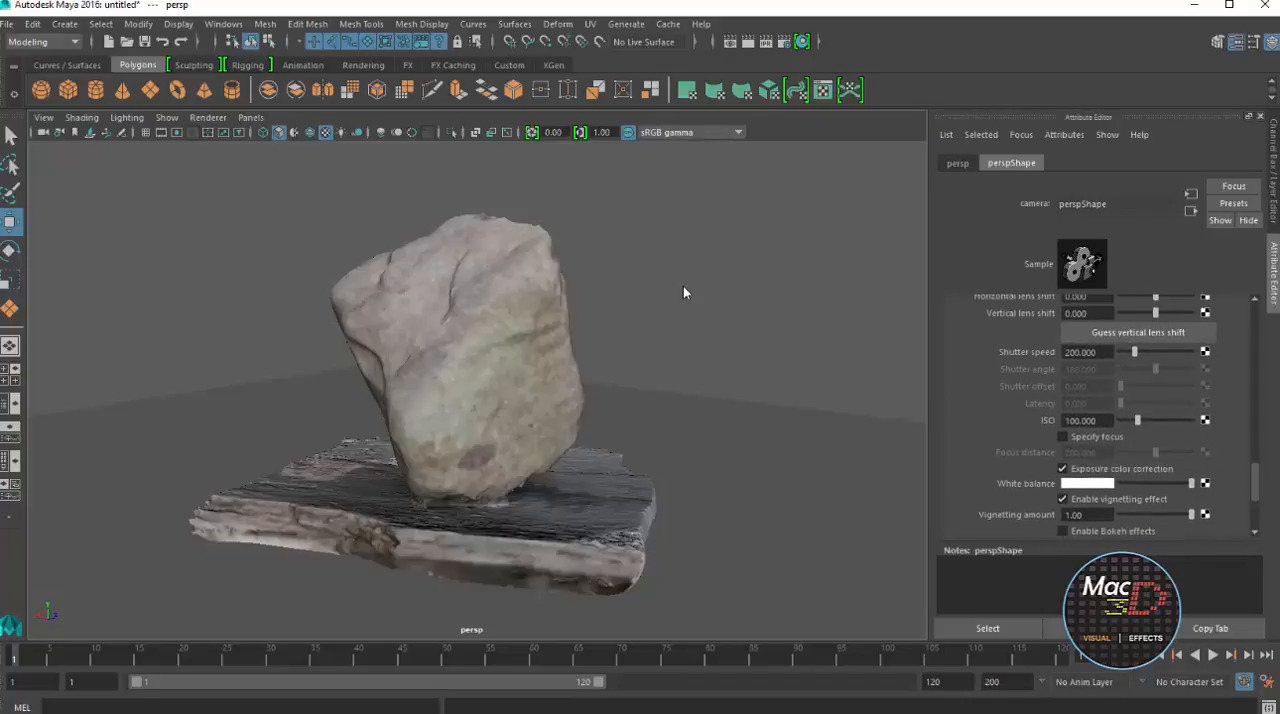
key(ctrl+a)
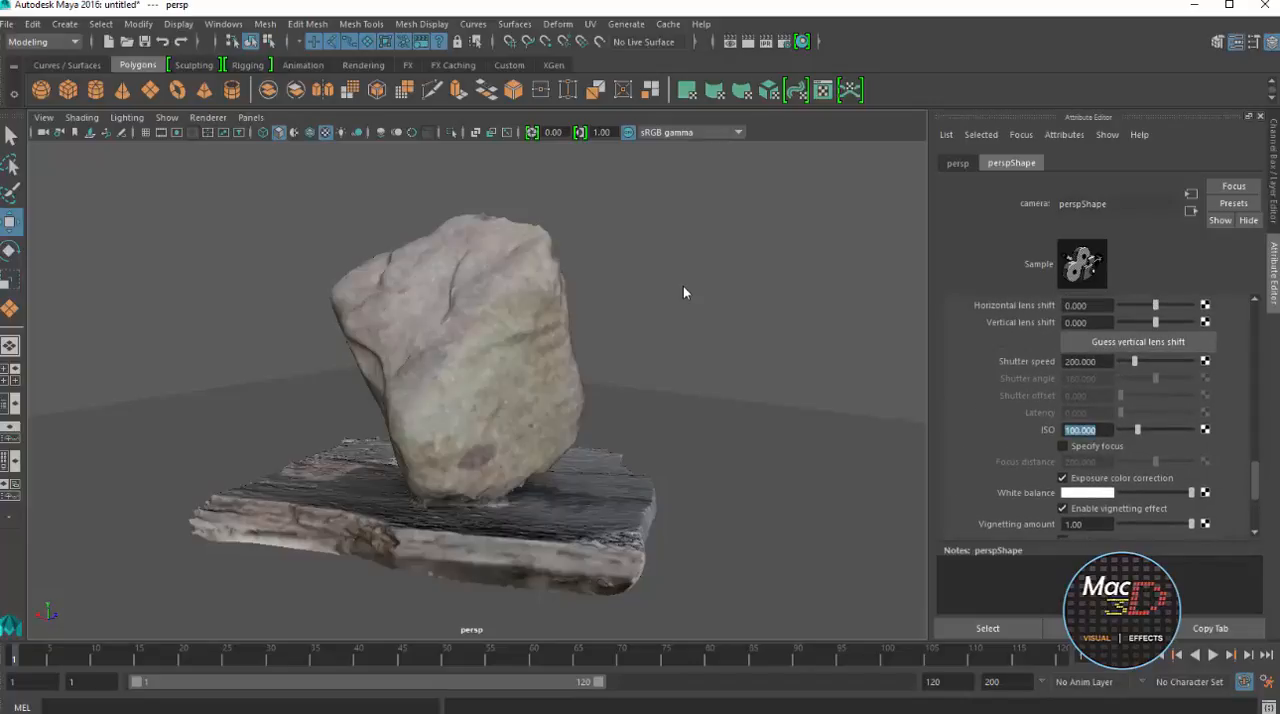
text(150)
key(Return)
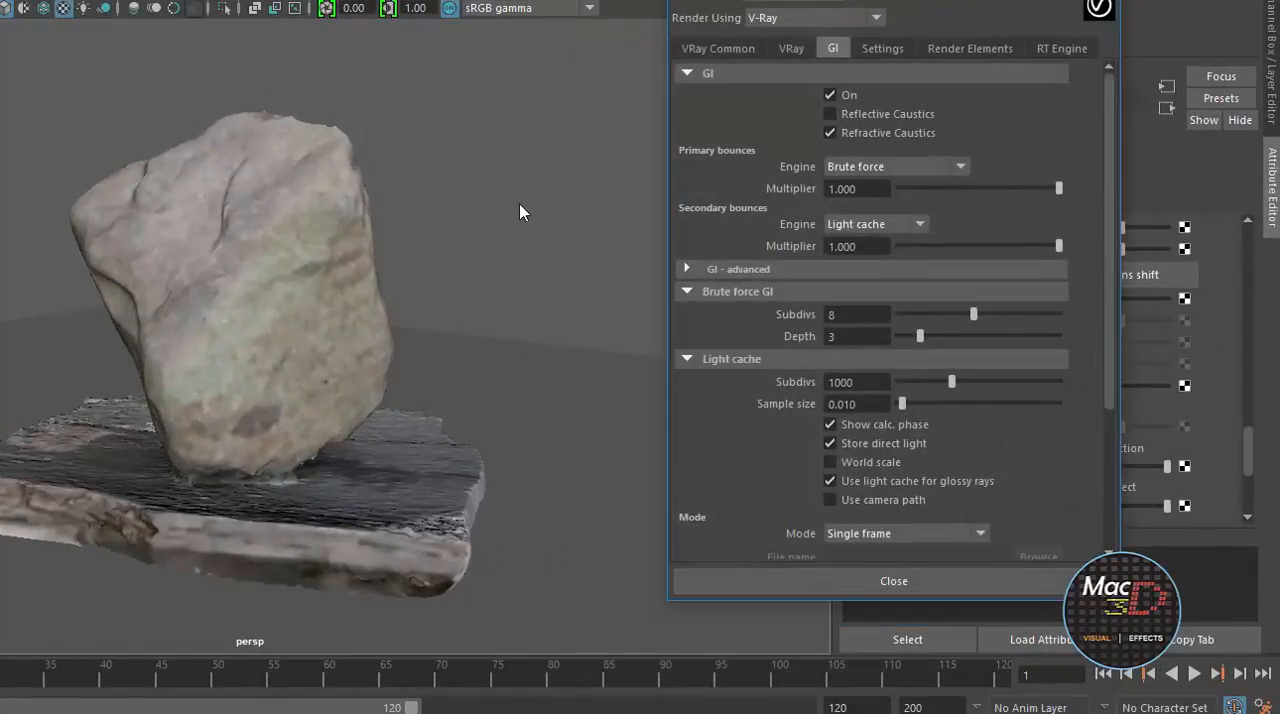
Set the V-Ray image sampler type to Adaptive and the AA filter type to CatmullRom
drag(874, 0, 645, 48)
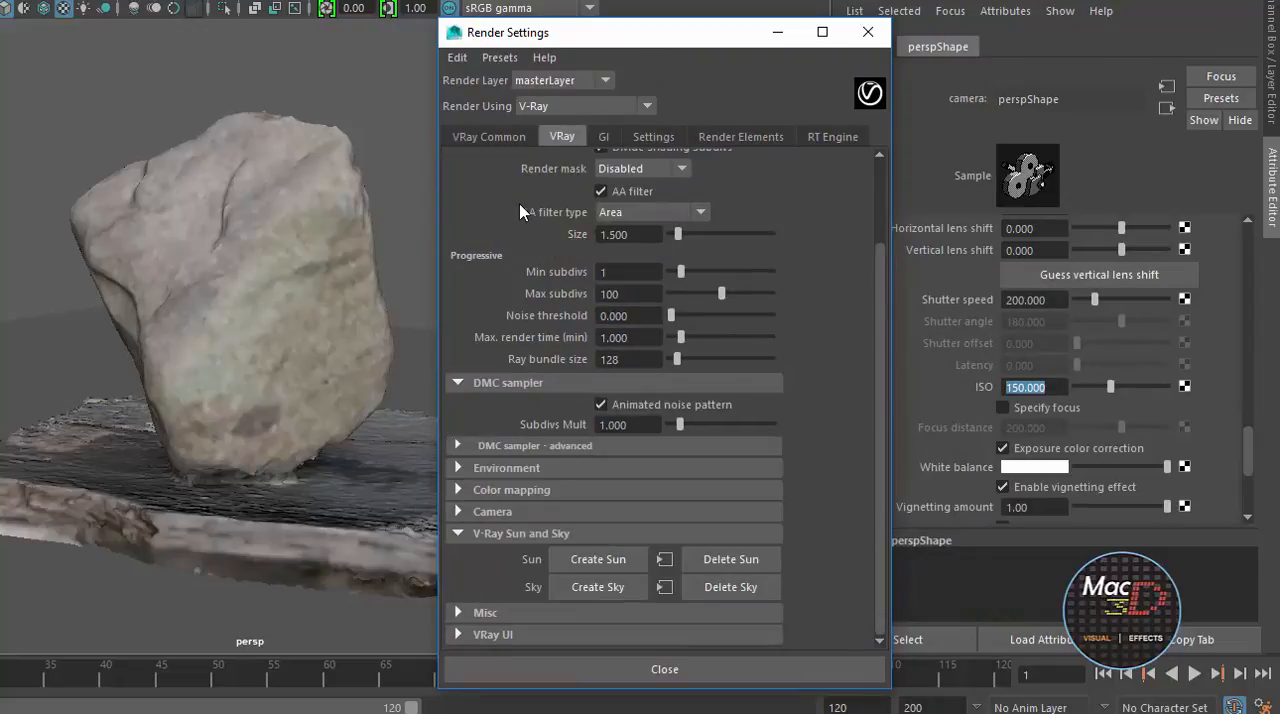
click(643, 169)
click(643, 169)
scroll(519, 212, up, 2)
click(669, 207)
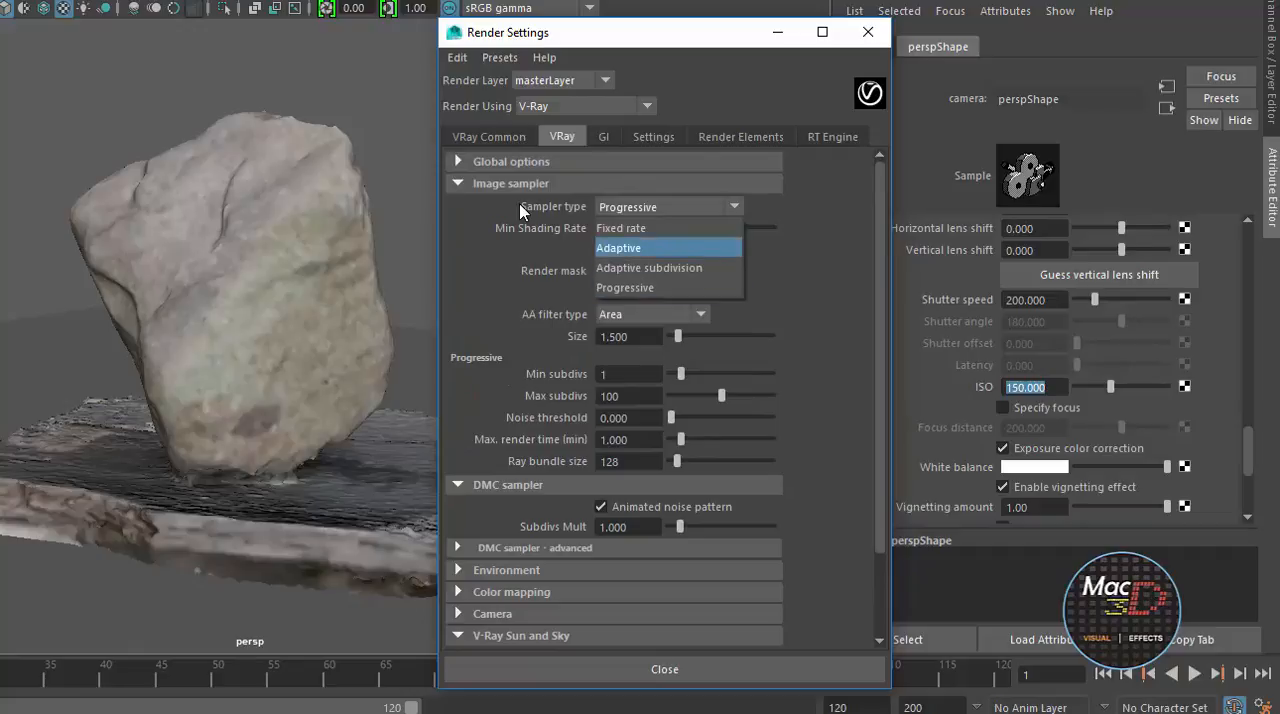
click(618, 247)
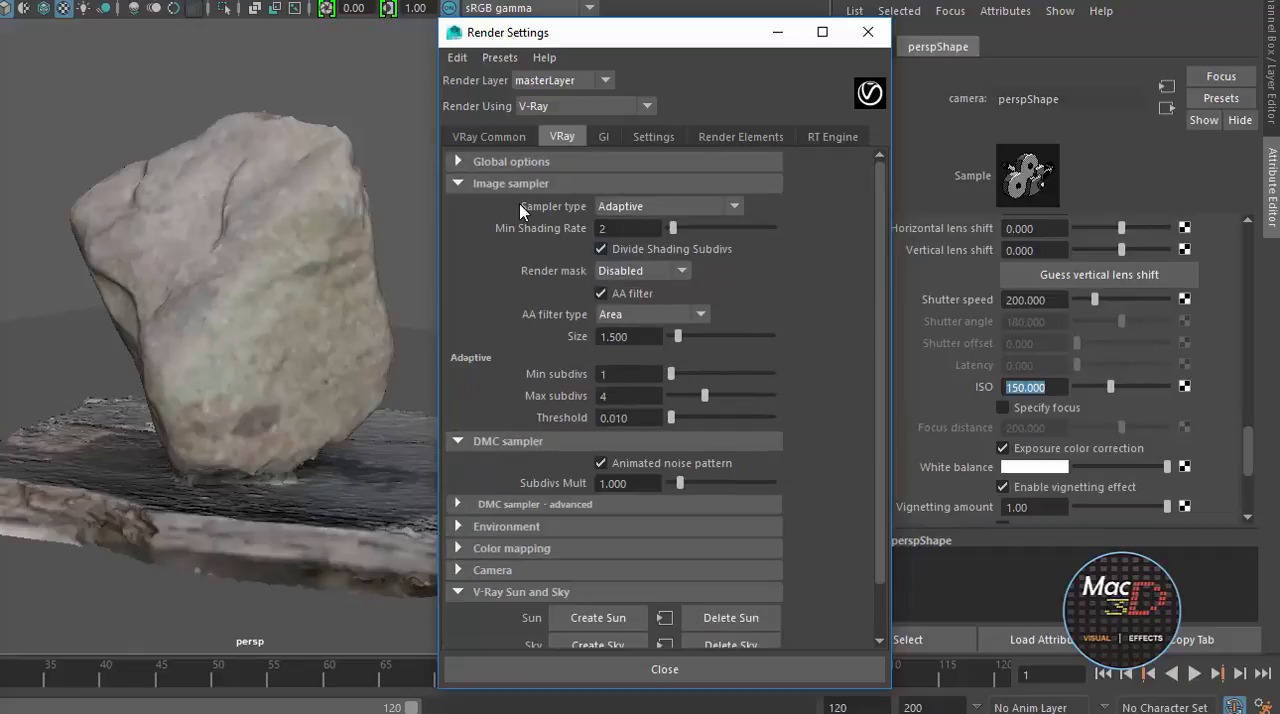
click(652, 314)
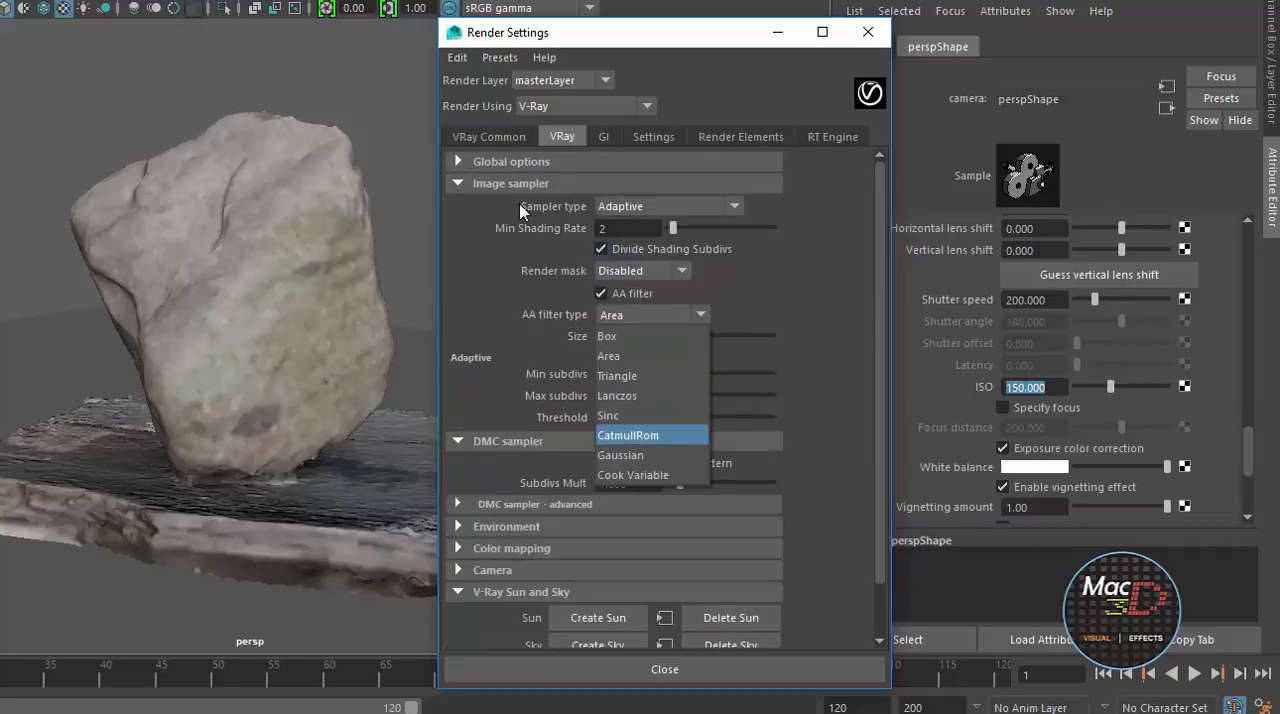
click(628, 435)
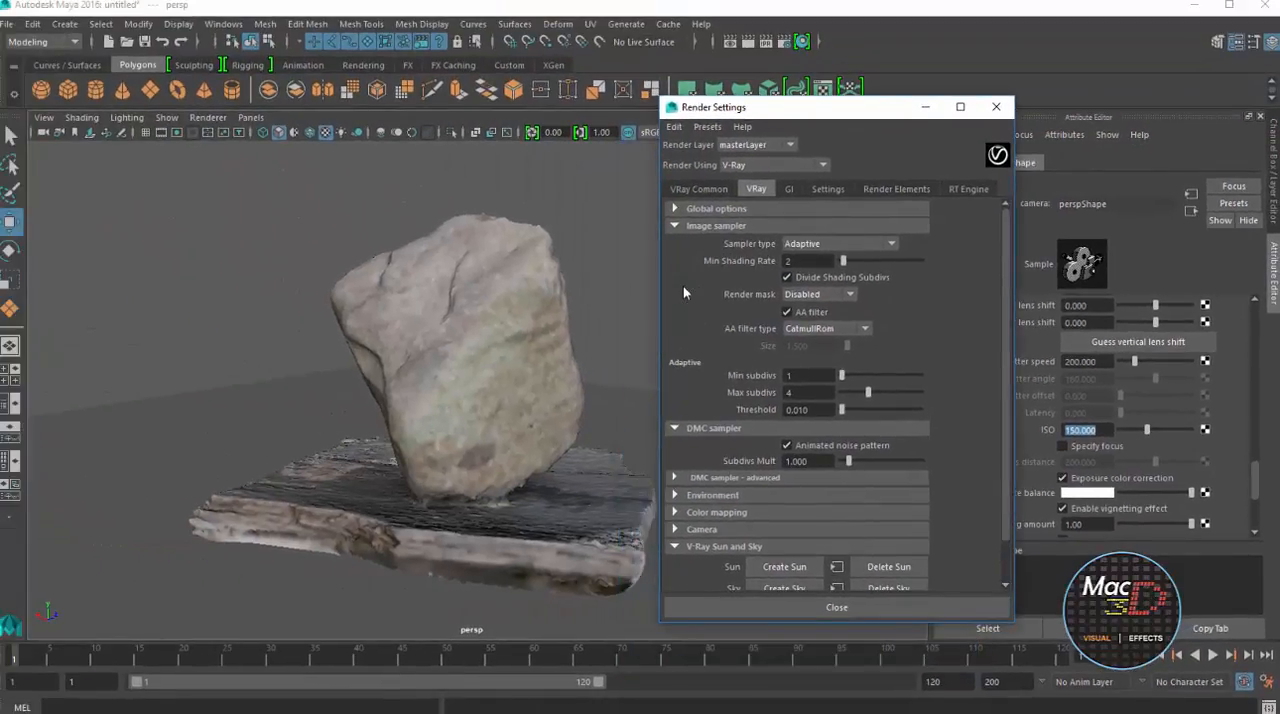
Render the rock with the updated sun, ISO and sampler settings
click(925, 106)
click(748, 42)
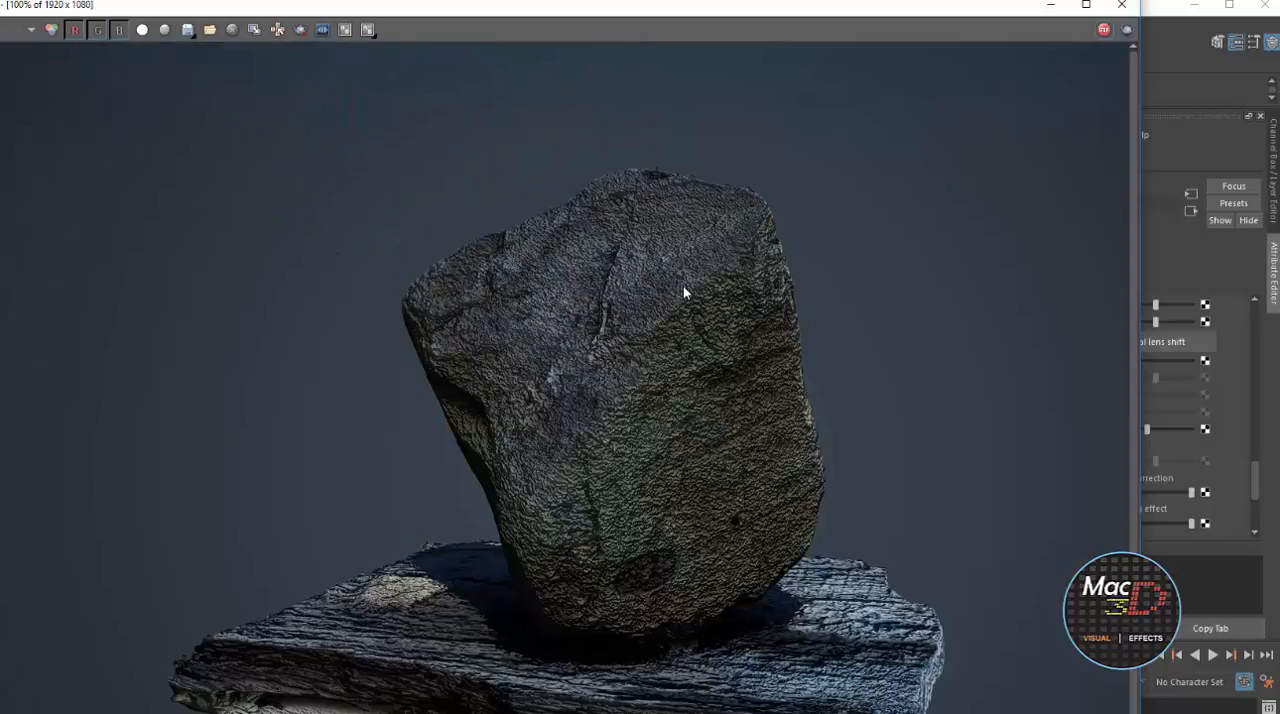
click(1050, 5)
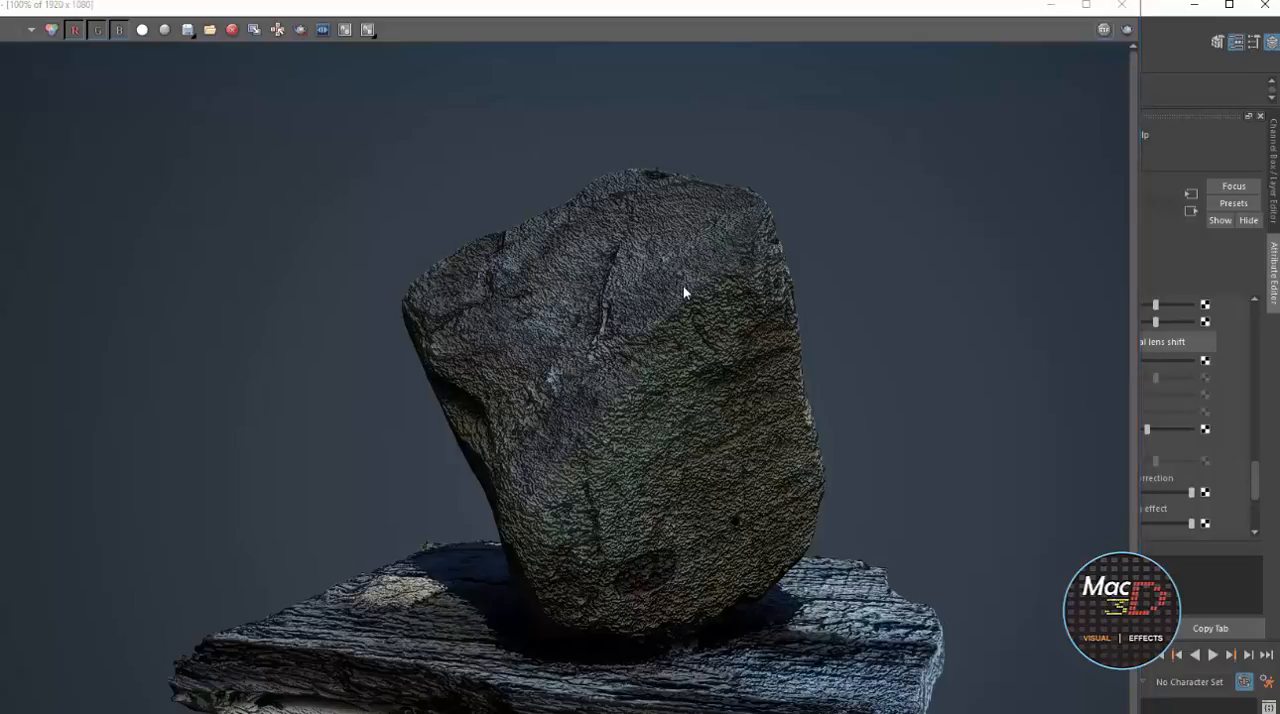
Set the Bump Mult of the rock mesh's VRayMtl2 material to 0.5
click(490, 350)
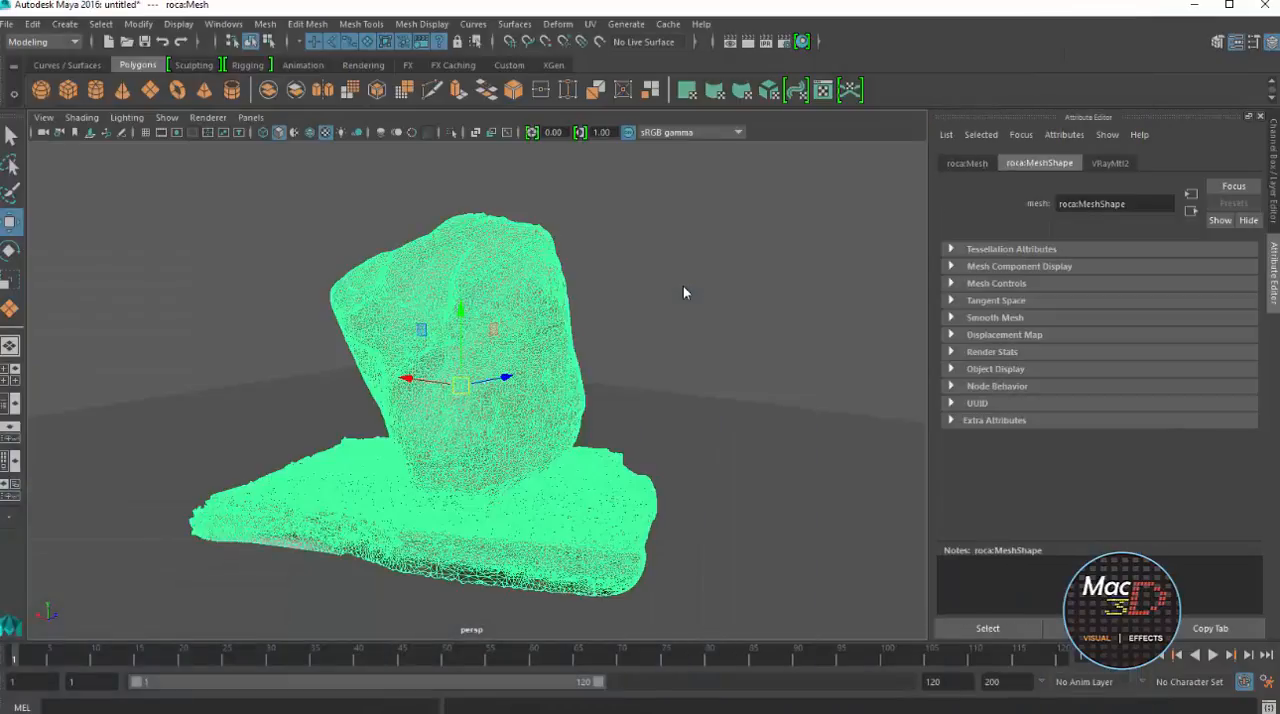
click(1110, 163)
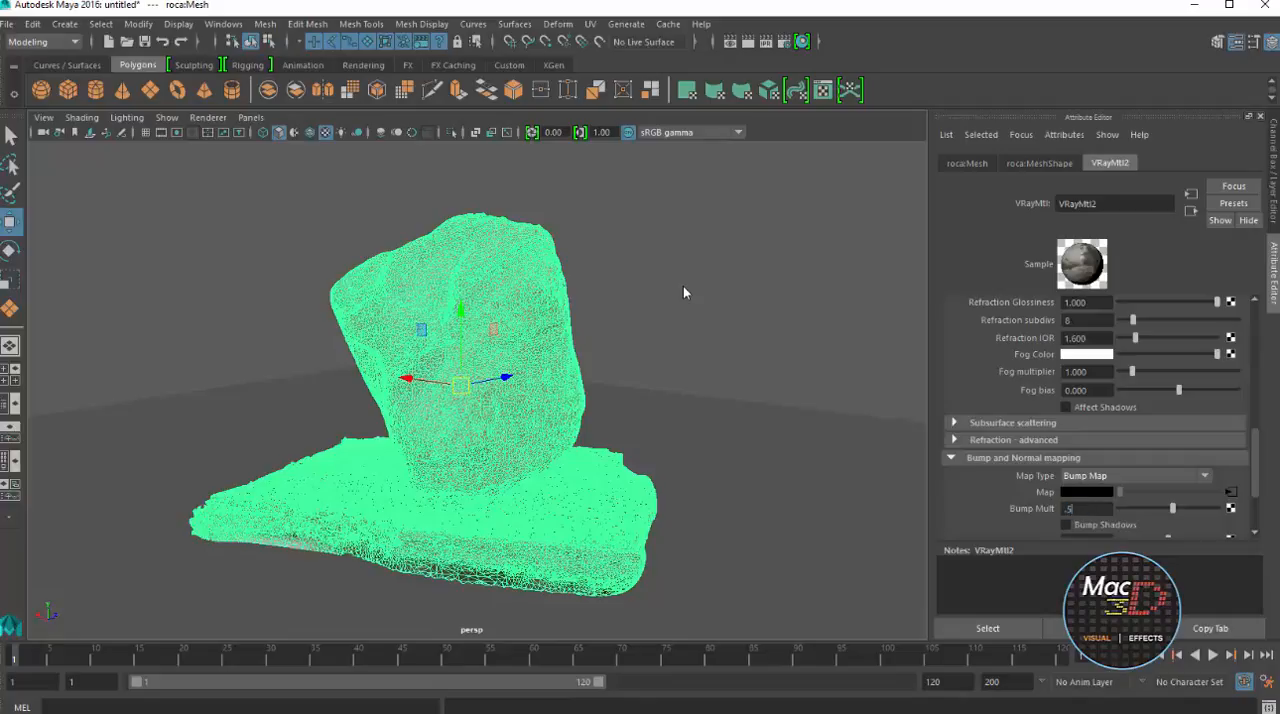
key(Return)
Show the V-Ray frame buffer from the render settings and mark a render region across the rock's upper half
click(730, 42)
click(784, 42)
scroll(684, 293, down, 1)
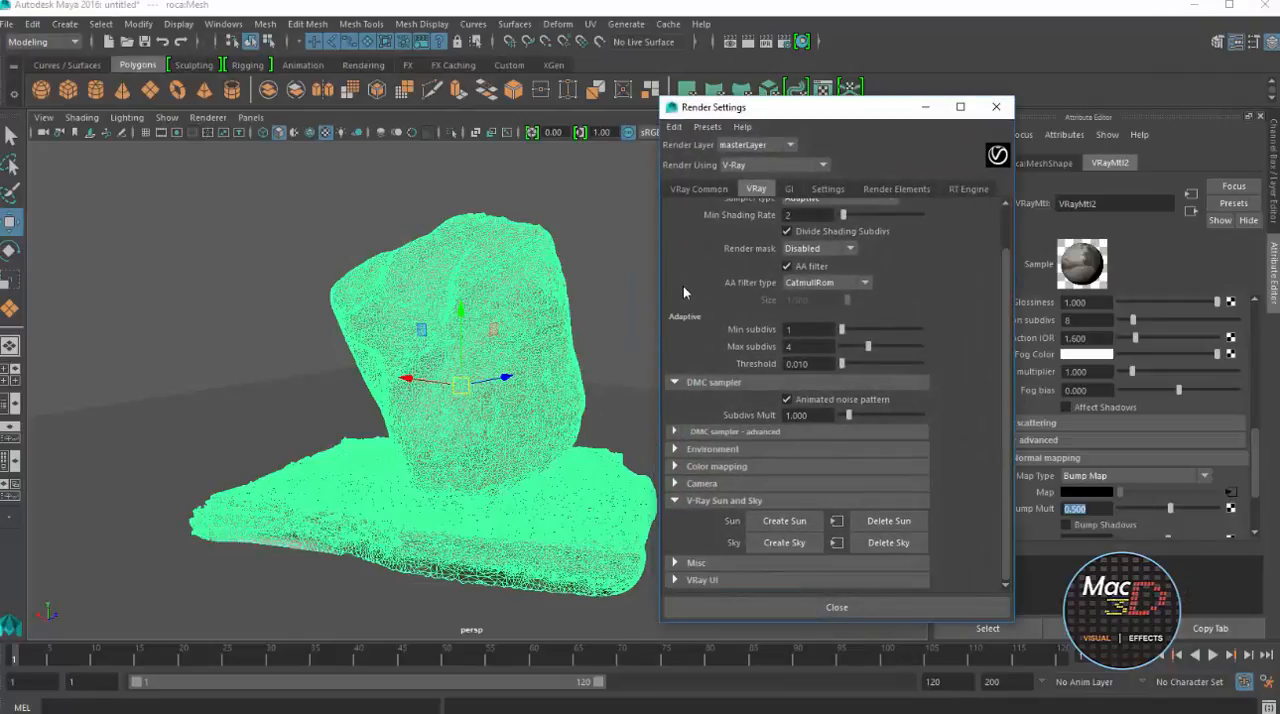
click(698, 188)
scroll(684, 293, down, 10)
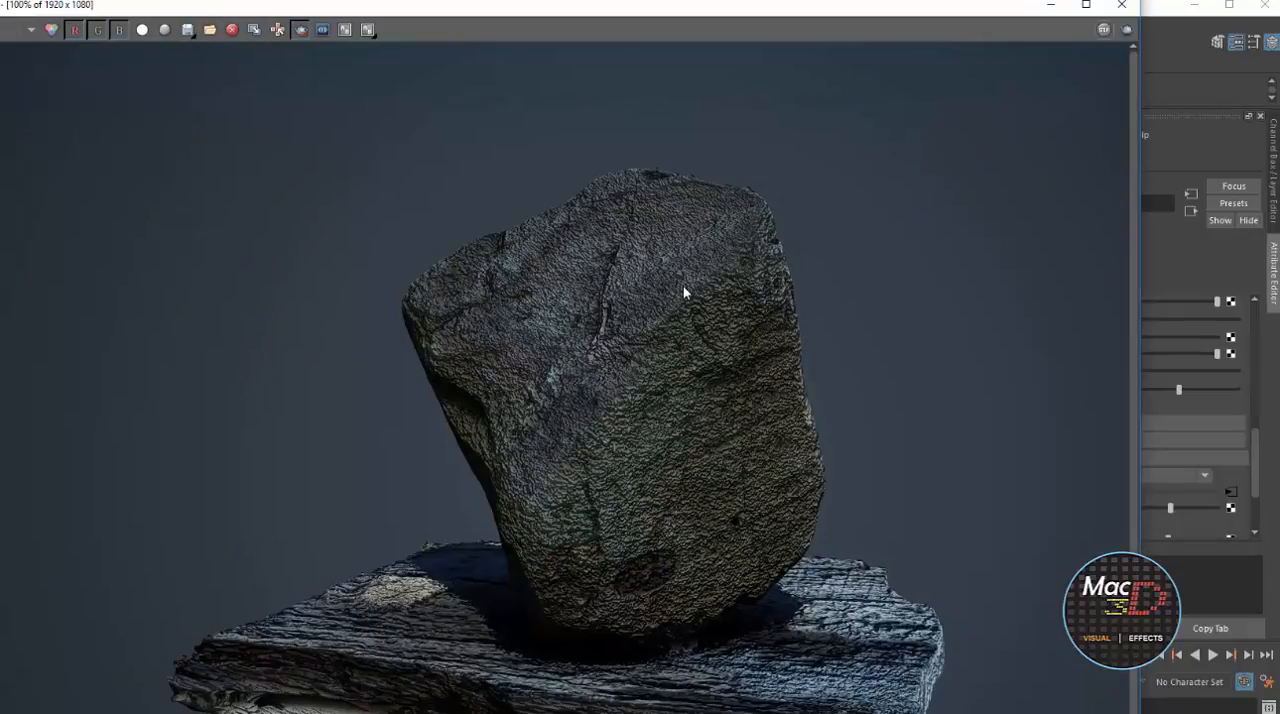
drag(356, 263, 844, 400)
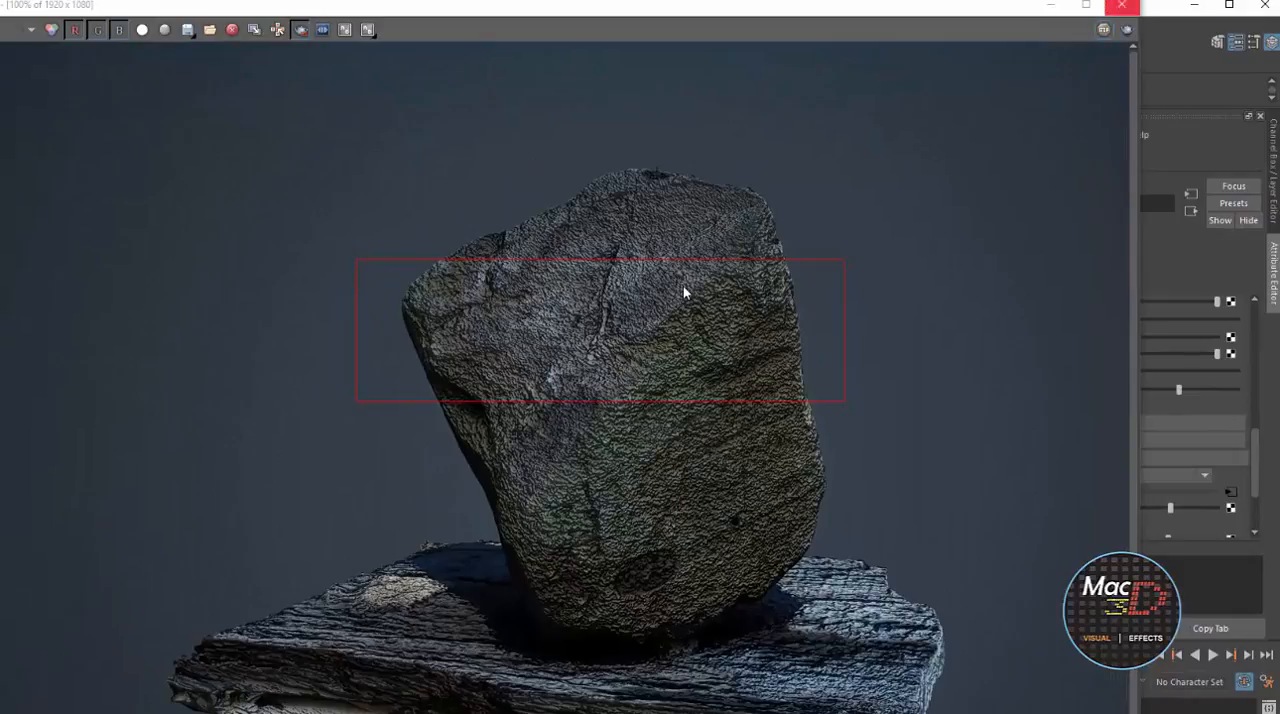
Set the rock material's Bump Mult to 0.05 and re-render the full frame without the region
click(1051, 5)
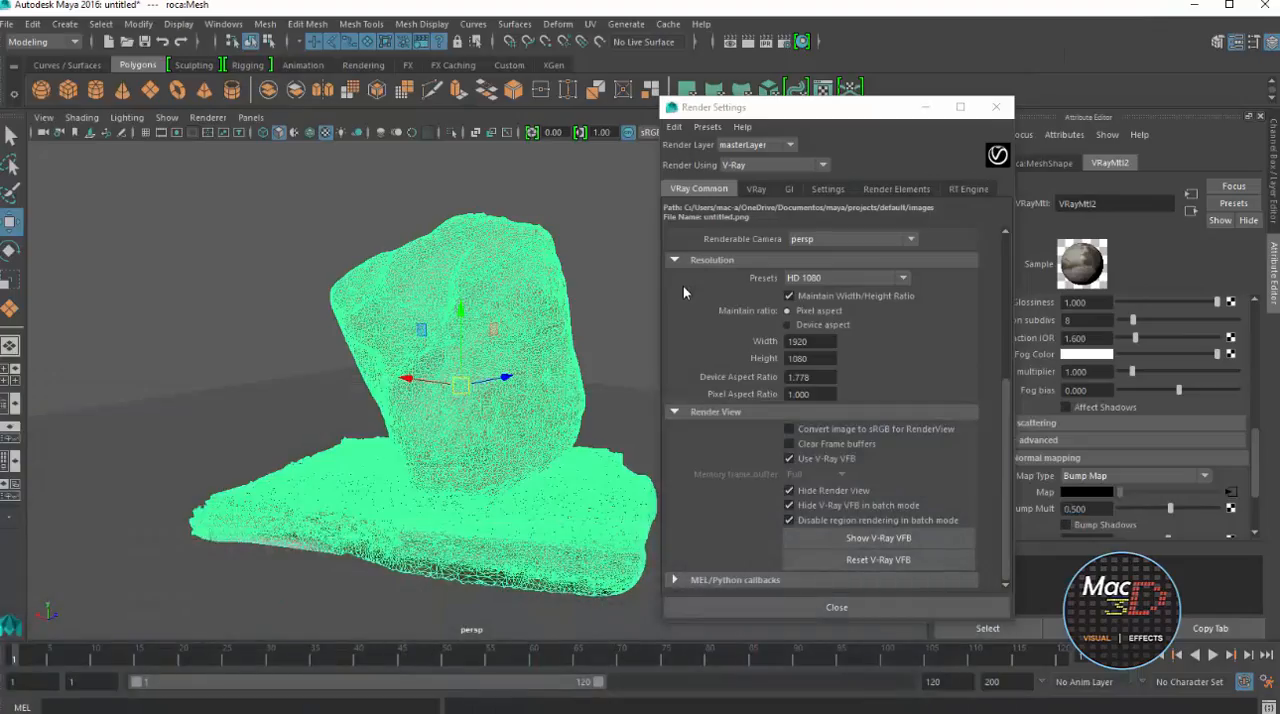
key(Return)
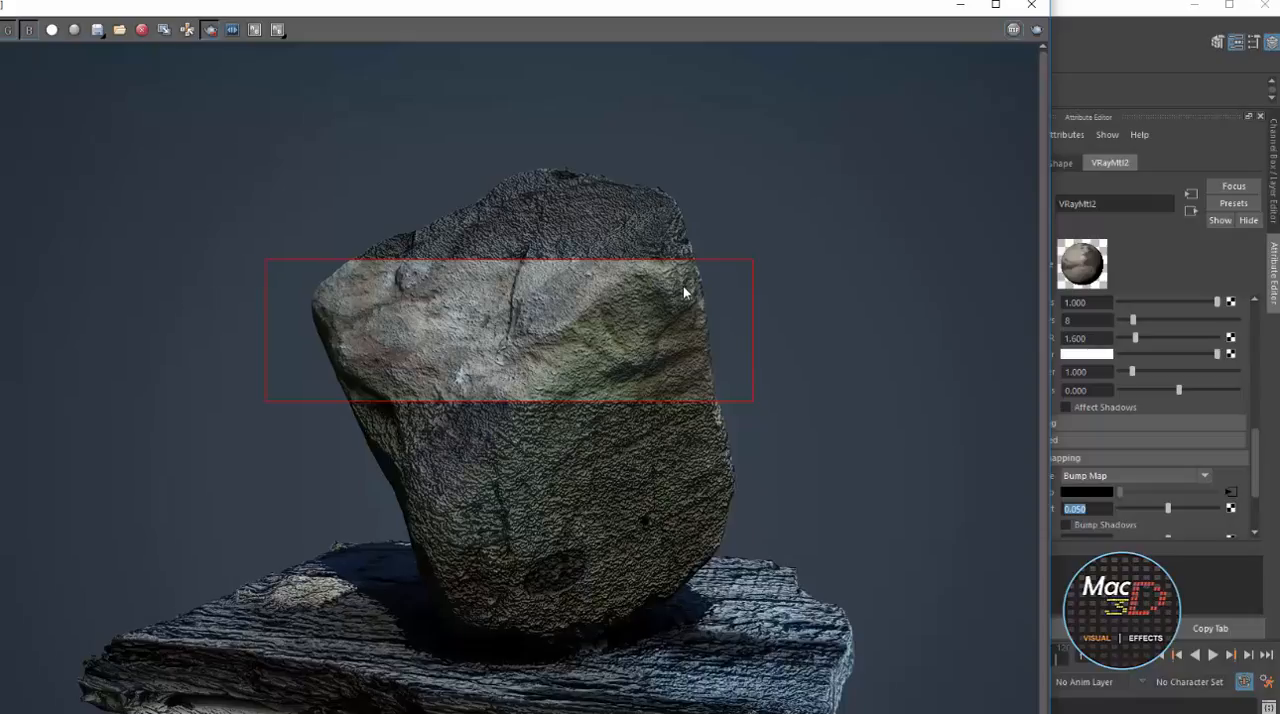
key(r)
key(ctrl+r)
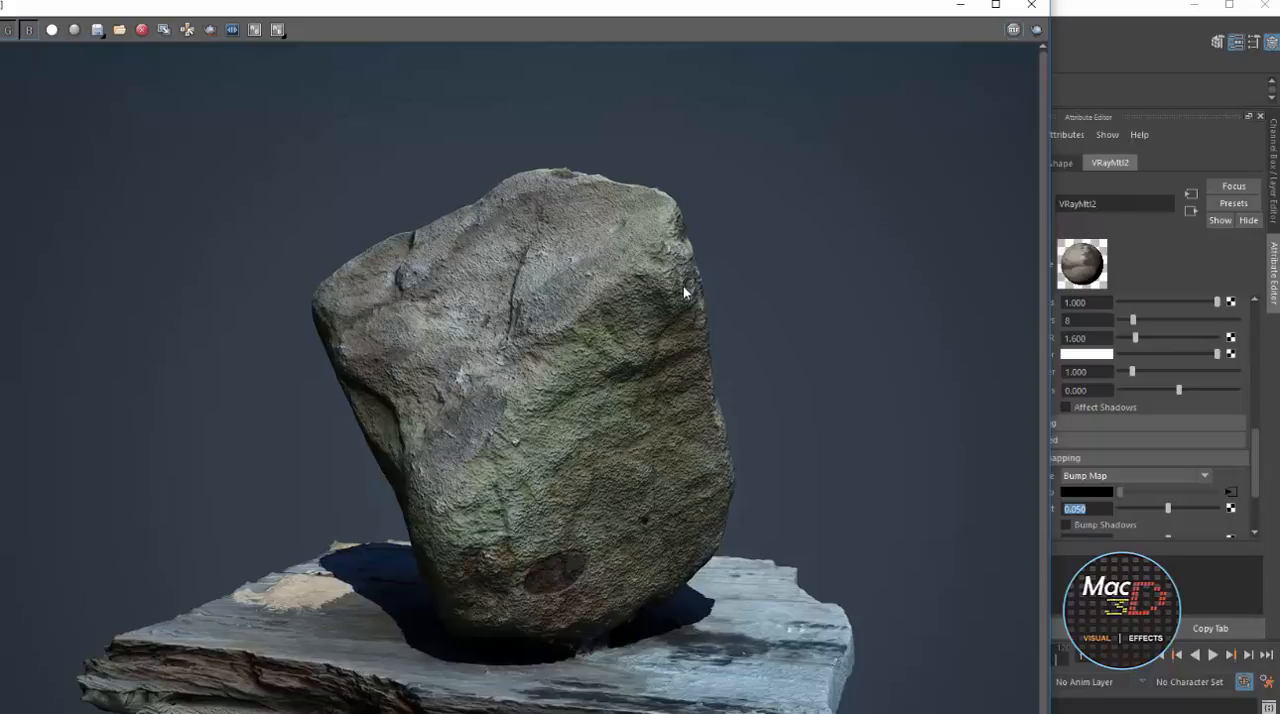
click(960, 5)
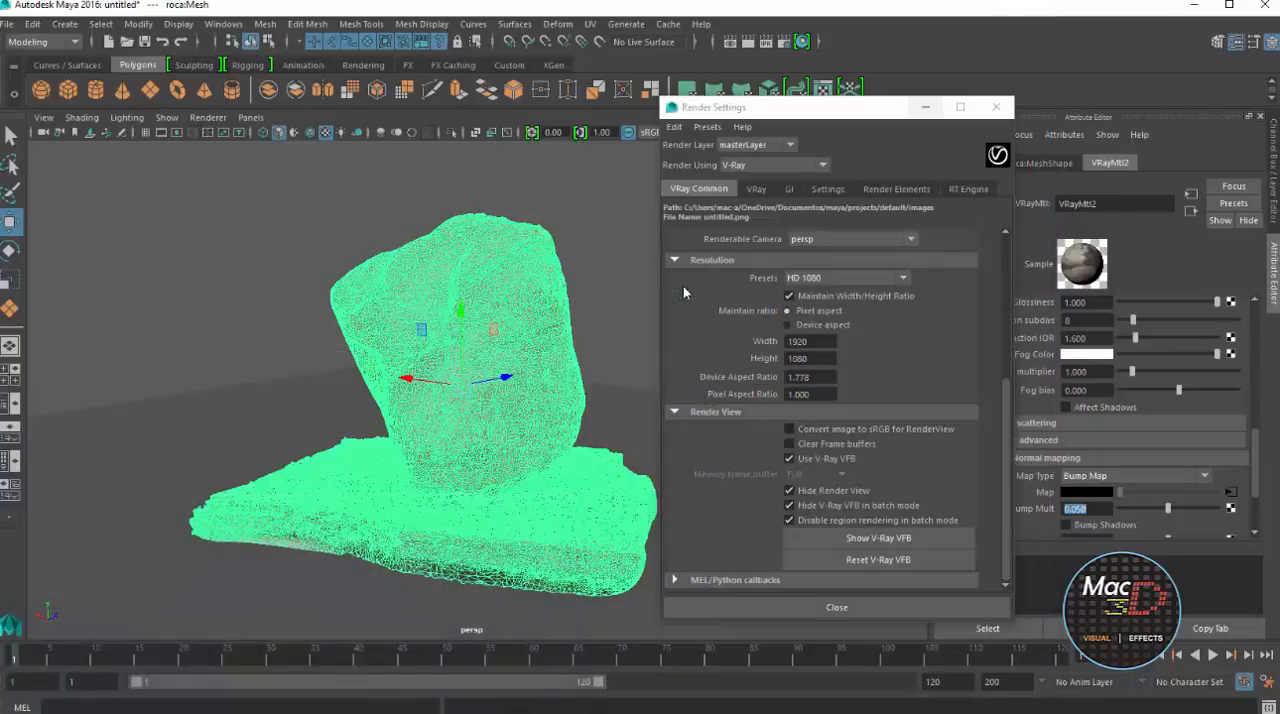
Orbit the perspective view to a different side of the rock and render it with the current bump setting
click(925, 107)
alt+drag(685, 293, 684, 292)
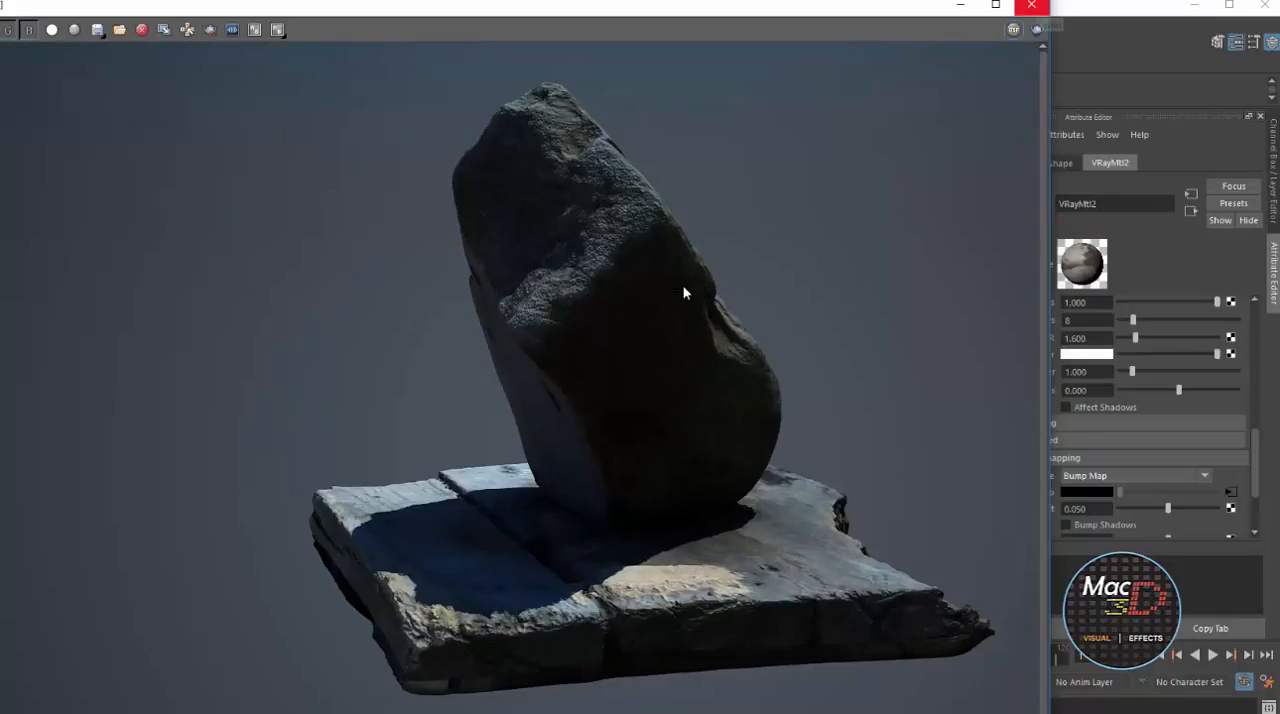
click(1031, 5)
Move the V-Ray sun across the ground plane to the other side of the rock, seen from above
scroll(685, 292, down, 12)
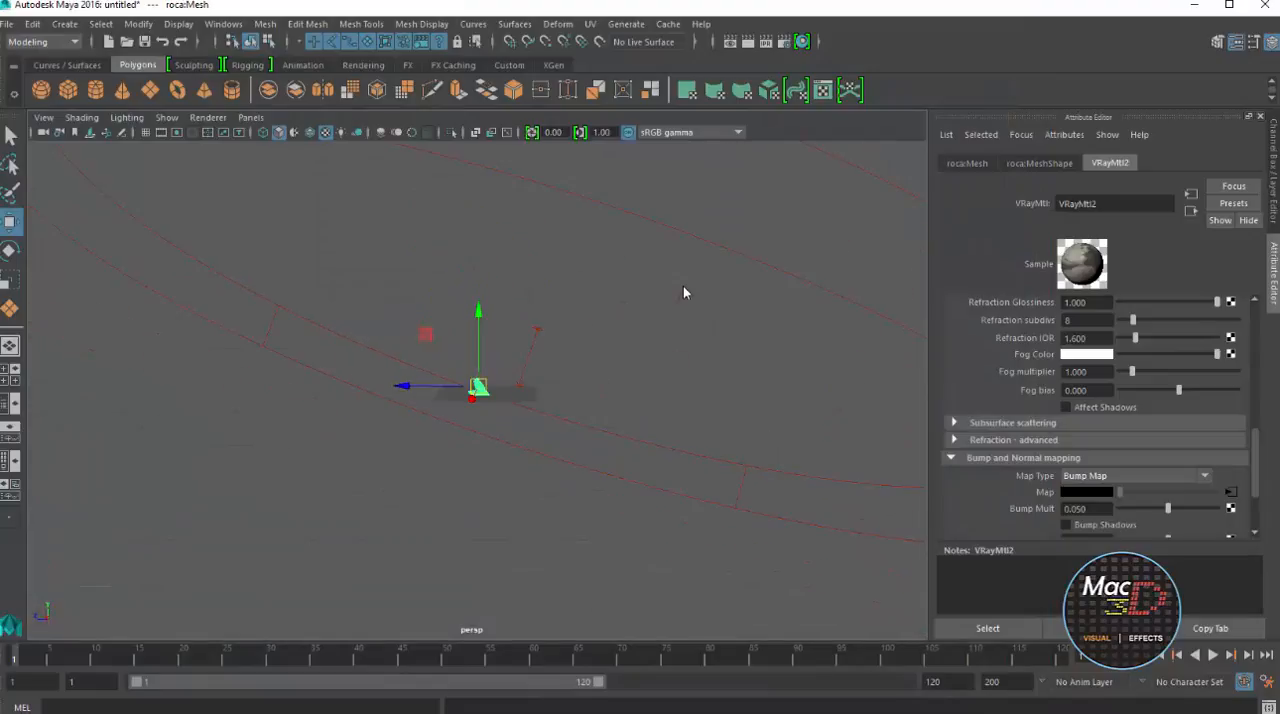
alt+drag(685, 292, 692, 460)
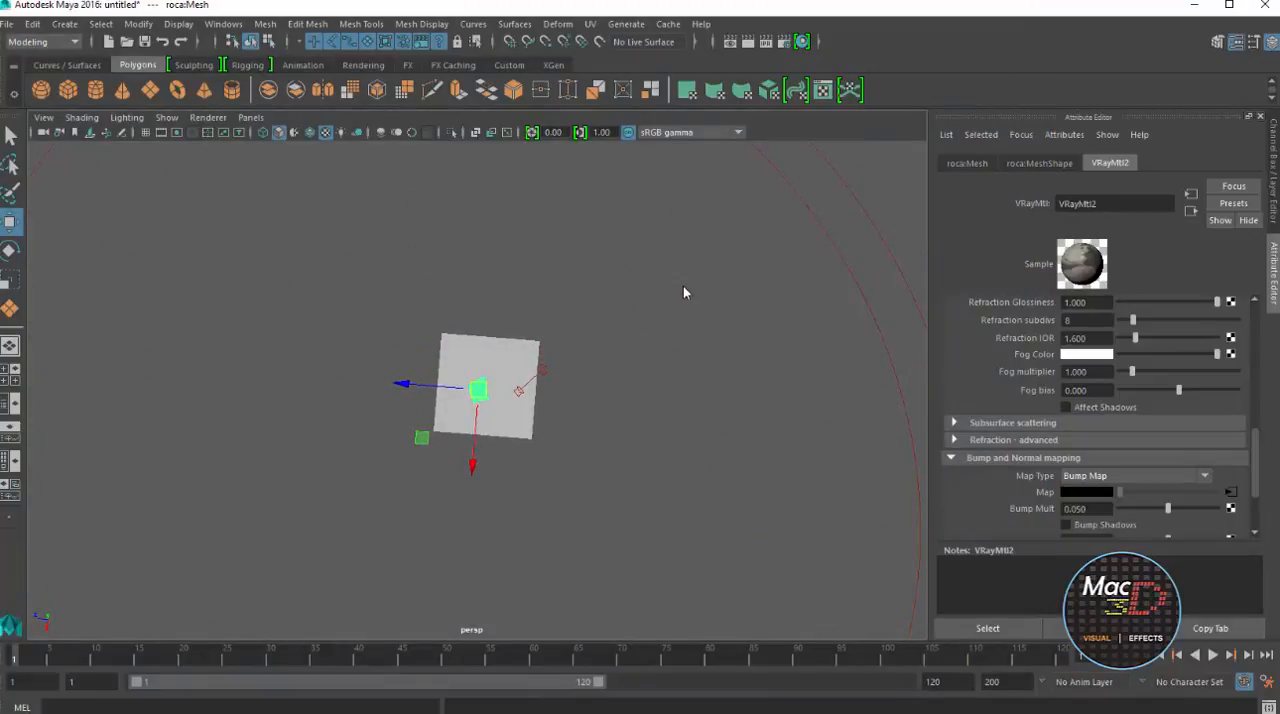
click(543, 370)
mouse_move(538, 369)
mouse_down()
mouse_move(496, 410)
mouse_move(465, 411)
mouse_move(545, 417)
mouse_move(465, 415)
mouse_up()
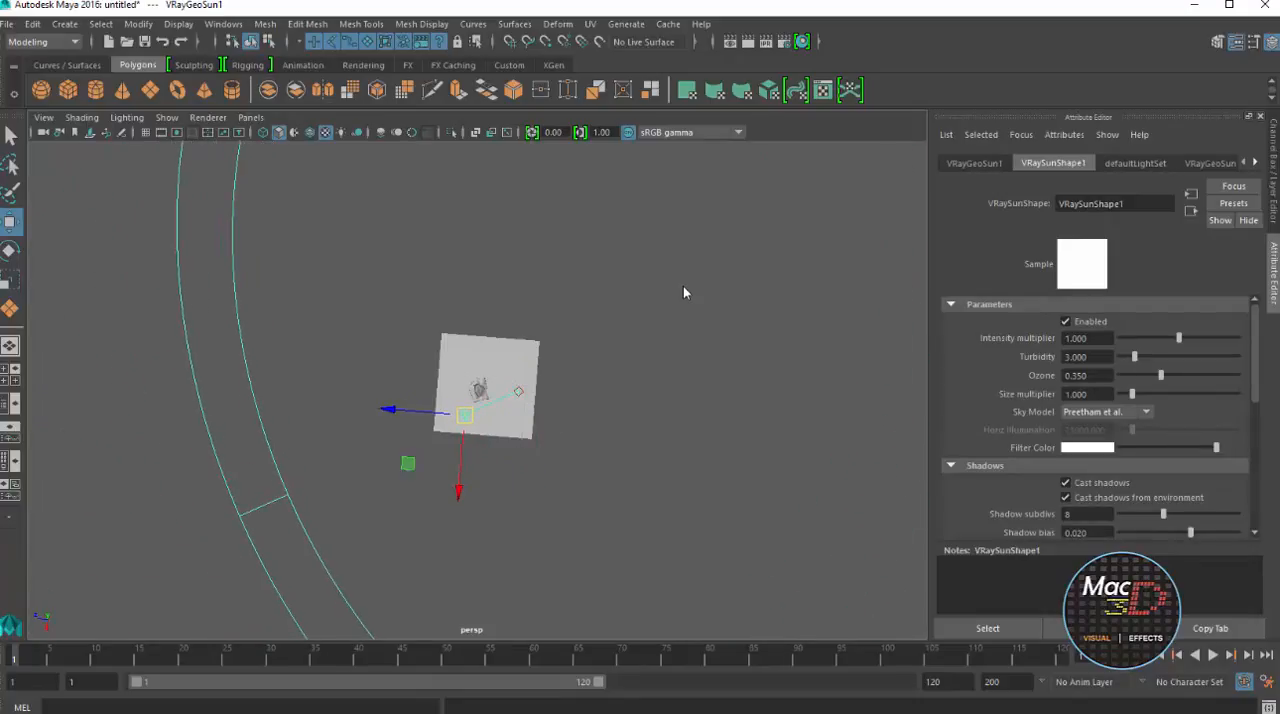
Frame the rock and its slab base from a low angle and render them with the repositioned sun
scroll(684, 292, up, 10)
alt+drag(684, 292, 684, 292)
scroll(684, 292, up, 6)
scroll(684, 292, down, 4)
scroll(684, 292, up, 2)
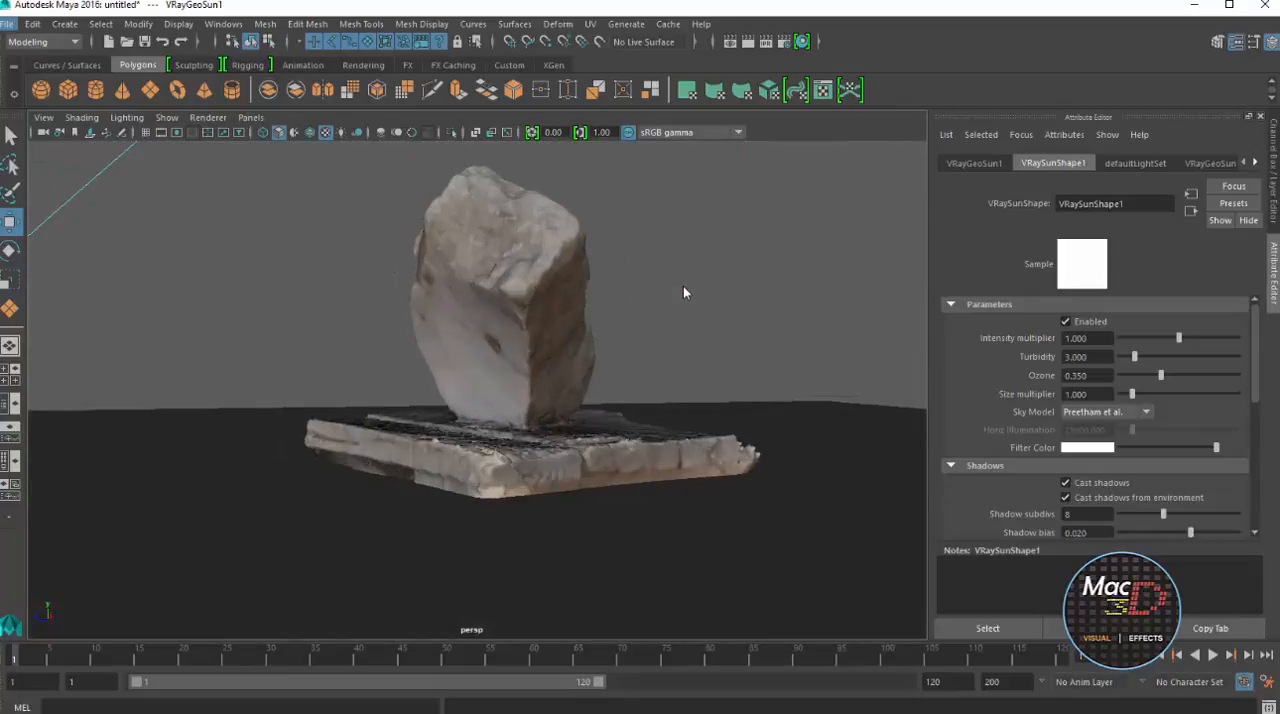
click(748, 42)
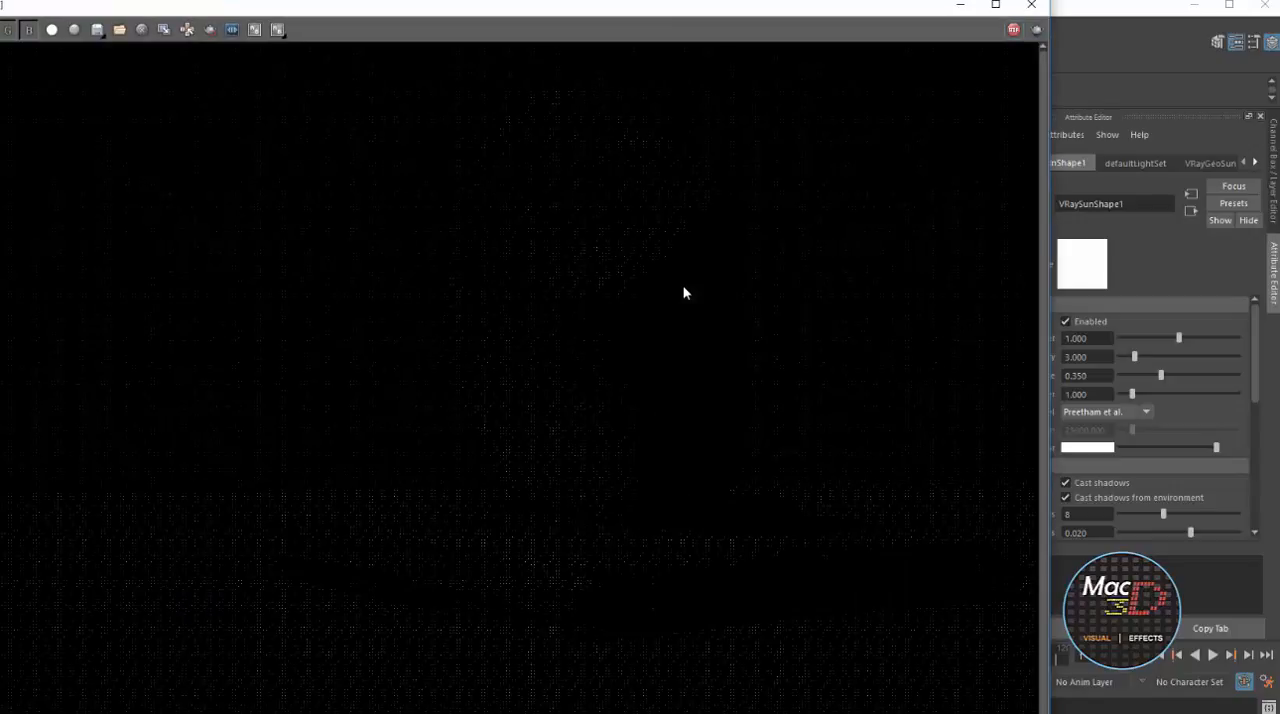
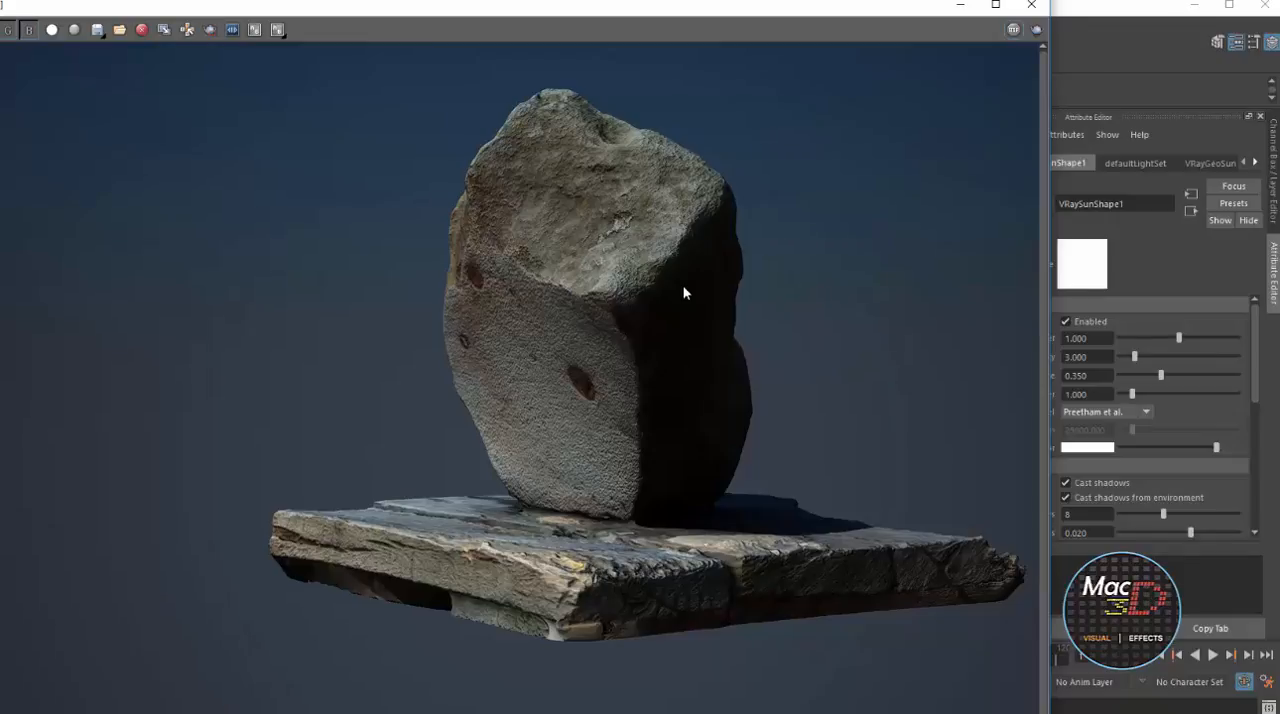
Create a V-Ray Rect Light in the scene with the rock, viewing the ground plane from above
click(960, 5)
scroll(685, 293, down, 10)
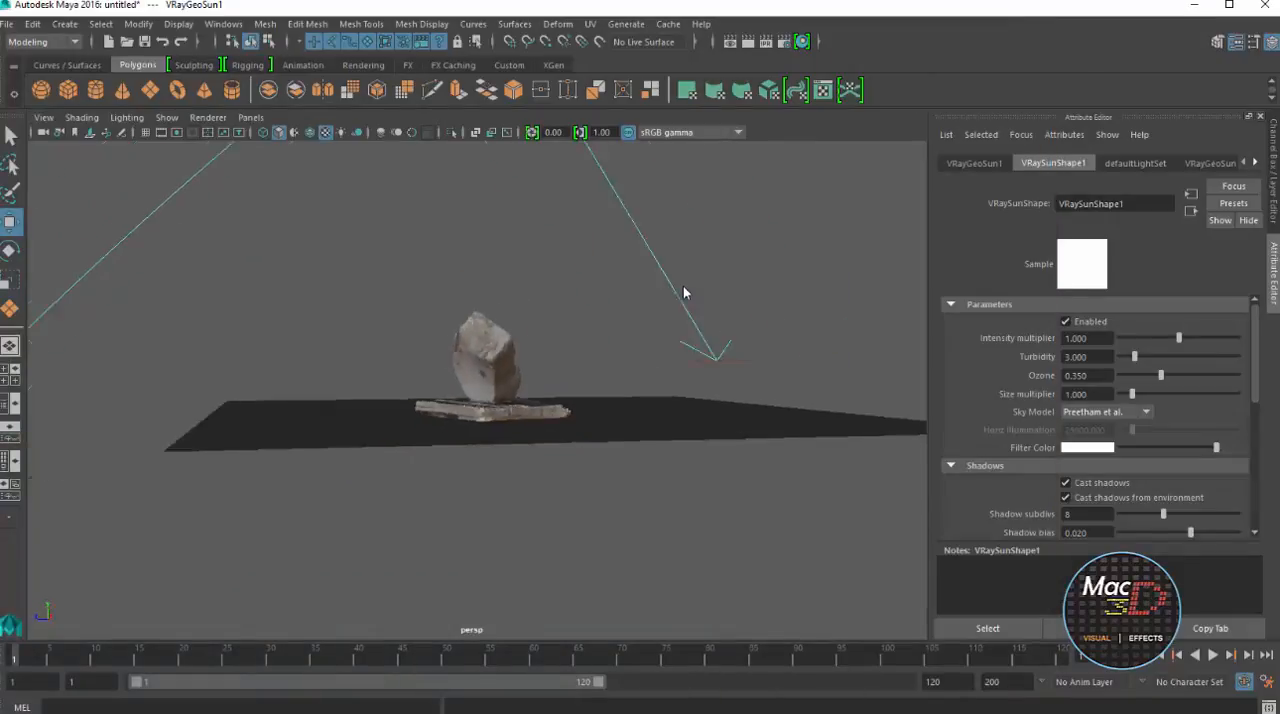
alt+drag(685, 293, 685, 400)
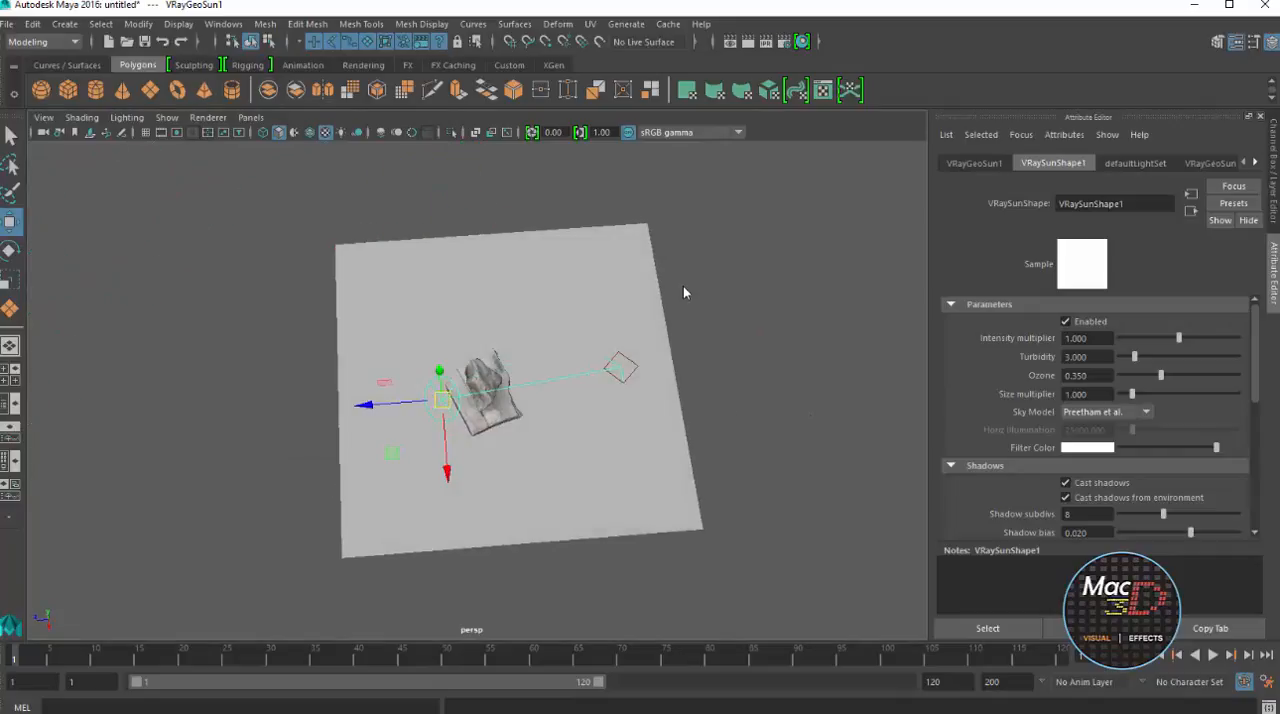
click(65, 24)
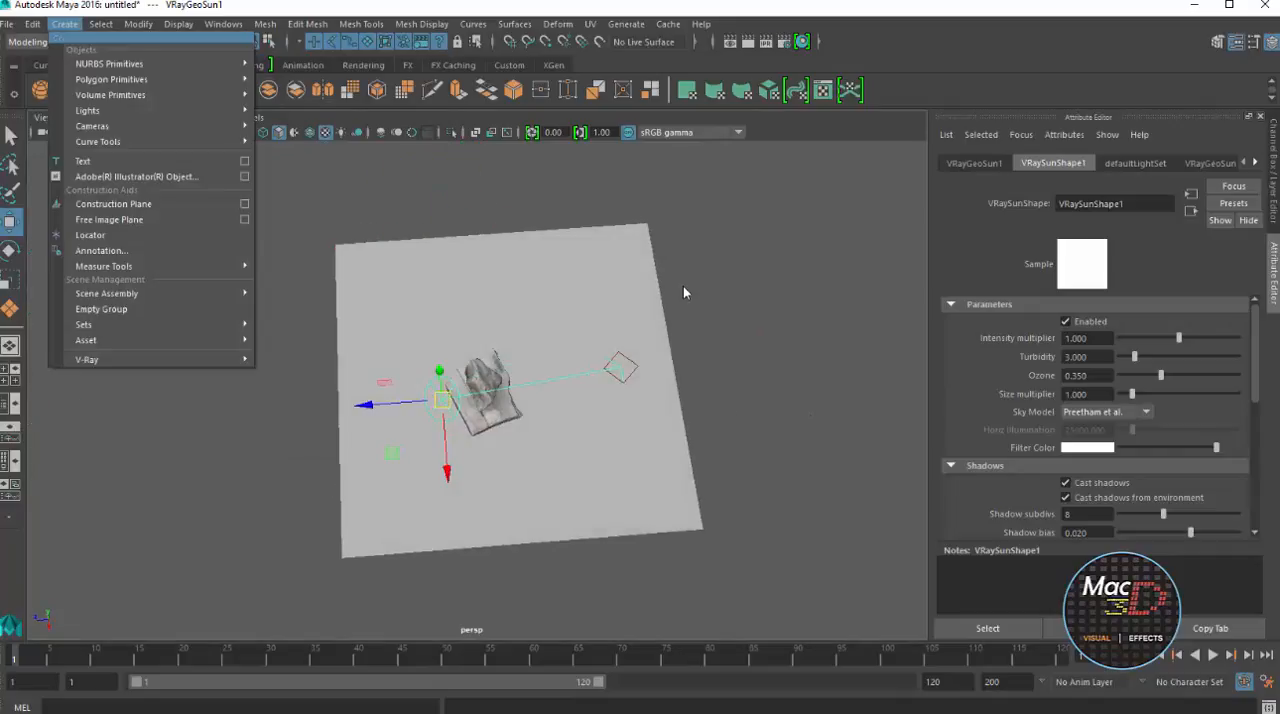
mouse_move(88, 110)
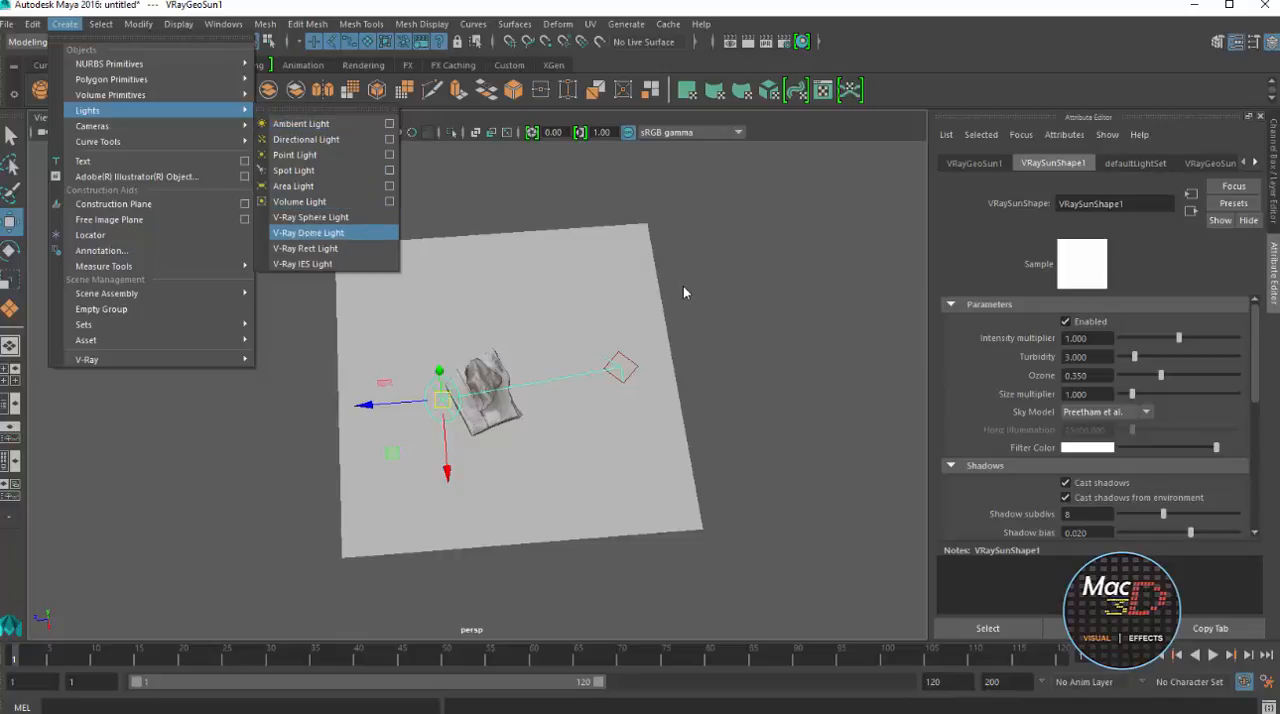
click(305, 248)
Move the rectangular light beside the rock, opposite the sun, and rotate it to face the rock
scroll(685, 293, up, 5)
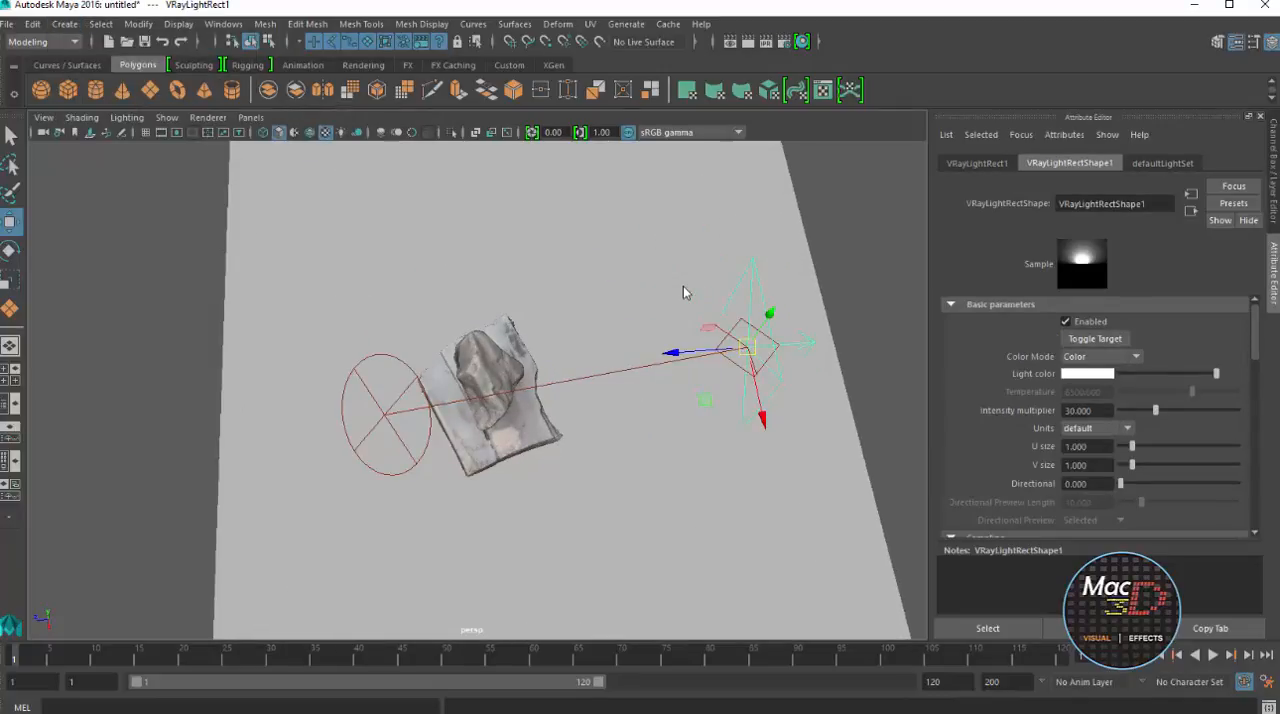
mouse_move(674, 352)
mouse_down()
mouse_move(508, 366)
mouse_move(560, 331)
mouse_move(620, 330)
mouse_up()
key(e)
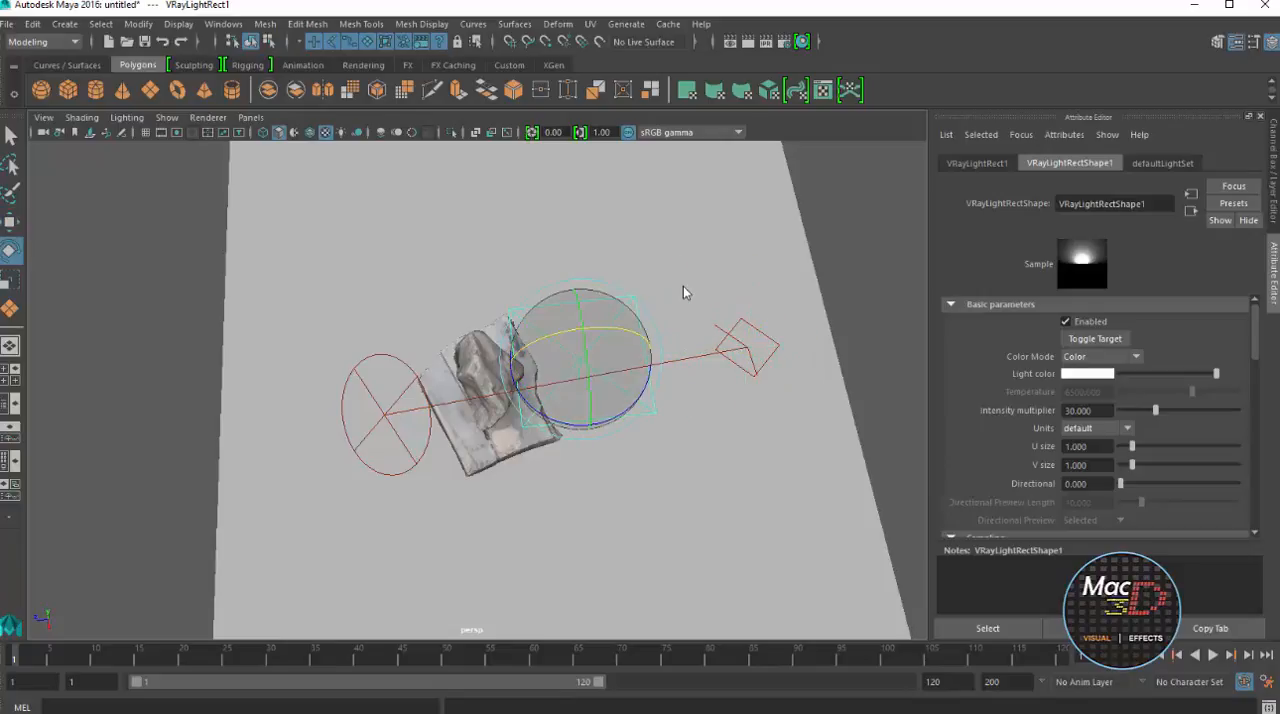
mouse_move(521, 353)
mouse_down()
mouse_move(596, 328)
mouse_move(640, 334)
mouse_up()
key(w)
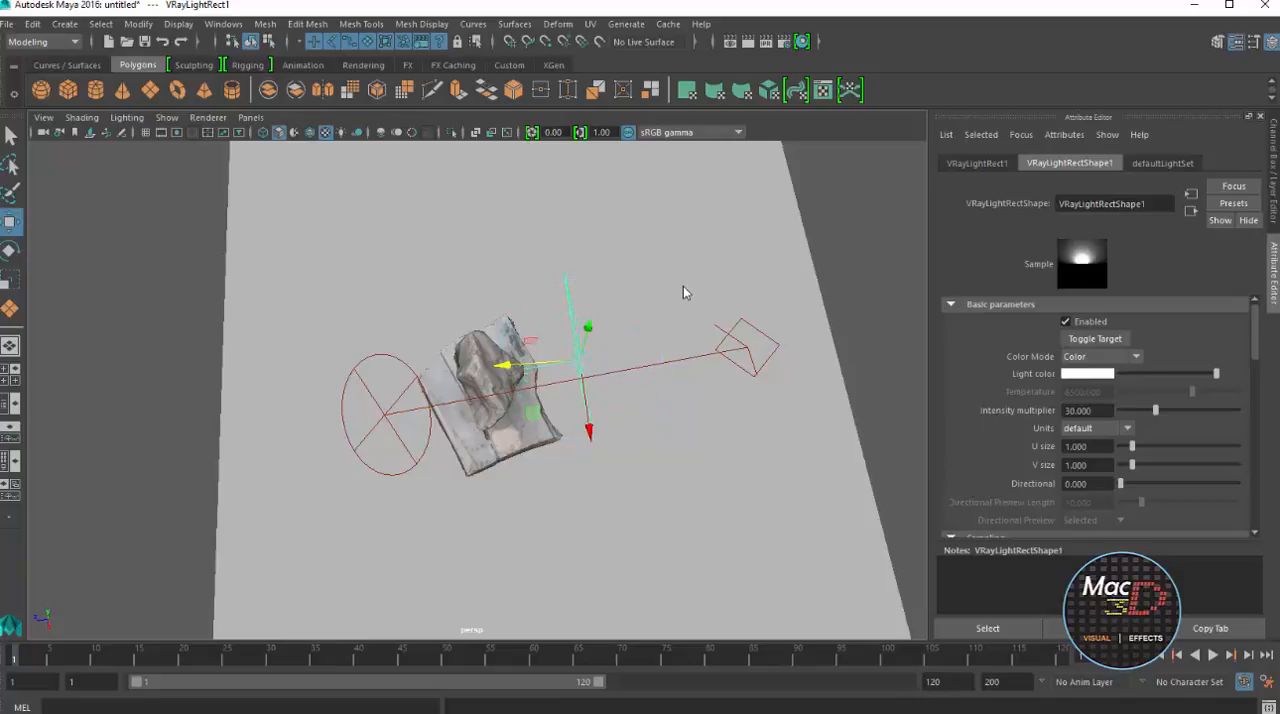
Frame the rock and its slab base from a low angle with the rectangular light beside them
key(e)
alt+drag(685, 292, 685, 156)
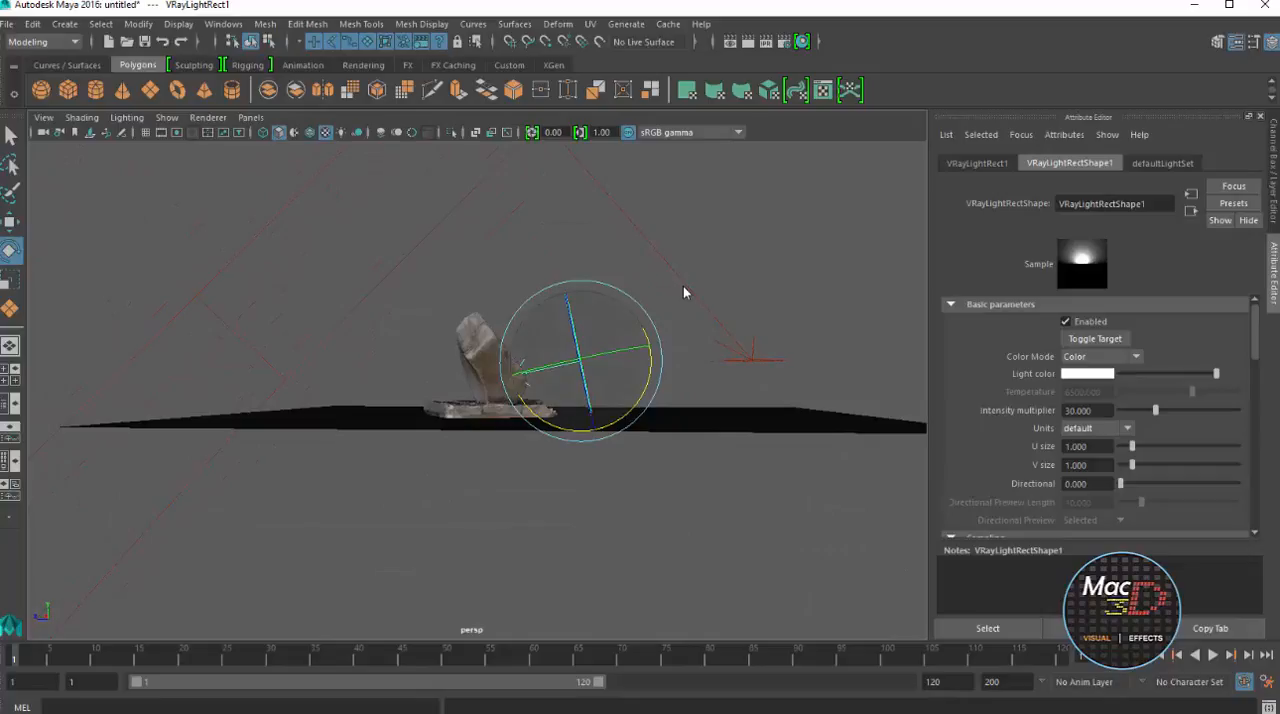
scroll(685, 292, up, 6)
alt+drag(685, 292, 705, 374)
scroll(685, 292, up, 8)
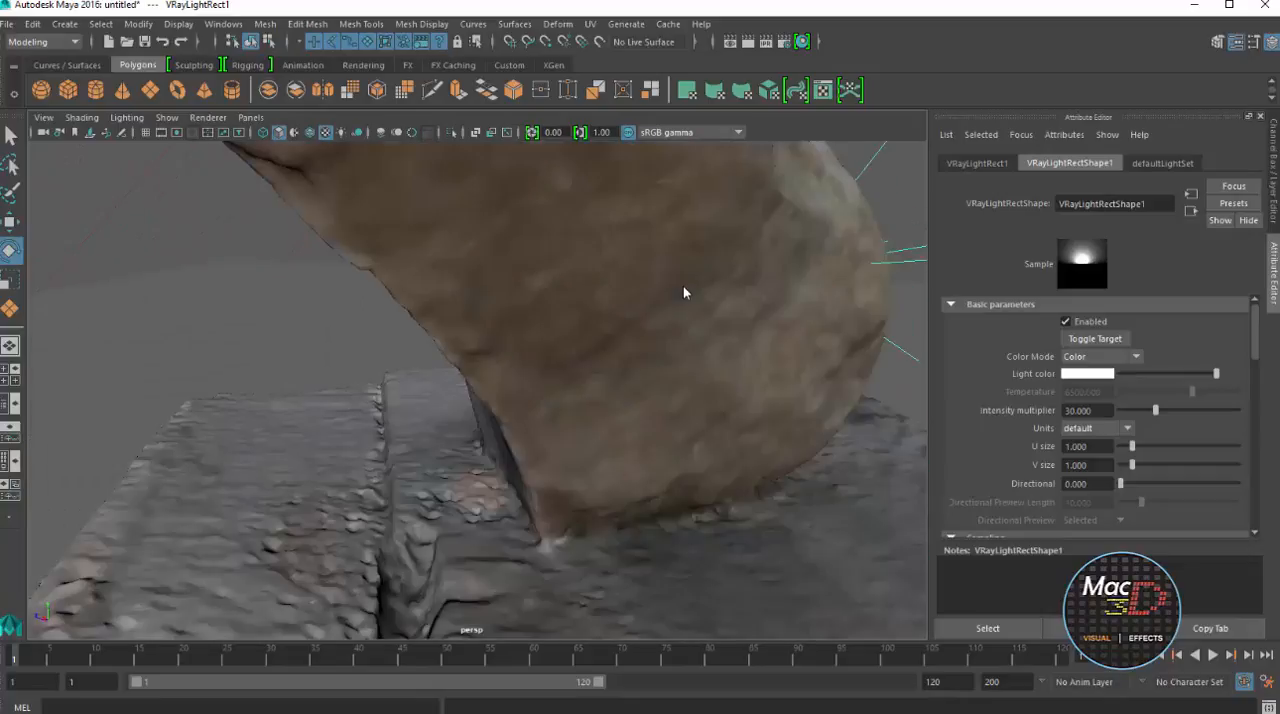
mouse_move(685, 292)
alt+mouse_down()
mouse_move(725, 280)
mouse_move(655, 300)
mouse_move(762, 234)
alt+mouse_up()
scroll(685, 292, down, 5)
scroll(685, 292, down, 5)
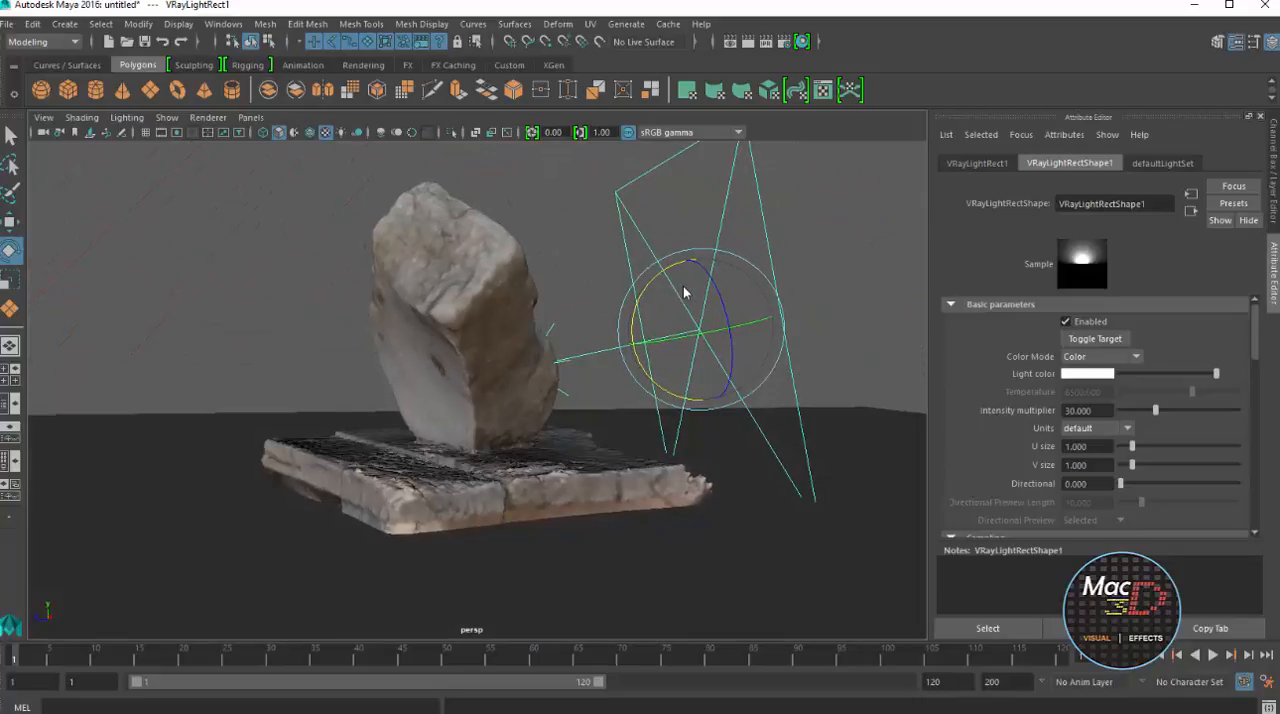
scroll(685, 292, up, 3)
alt+drag(685, 292, 731, 304)
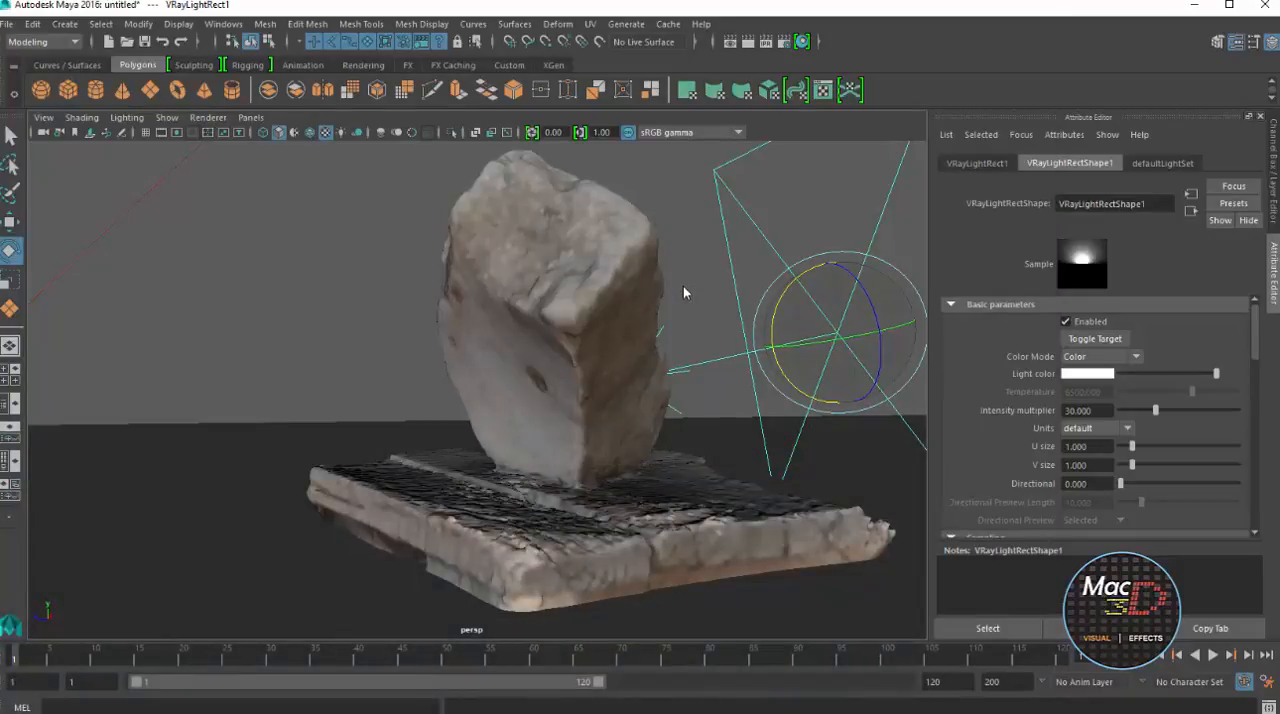
scroll(684, 292, down, 4)
alt+drag(685, 291, 684, 292)
scroll(685, 292, up, 4)
scroll(684, 292, down, 2)
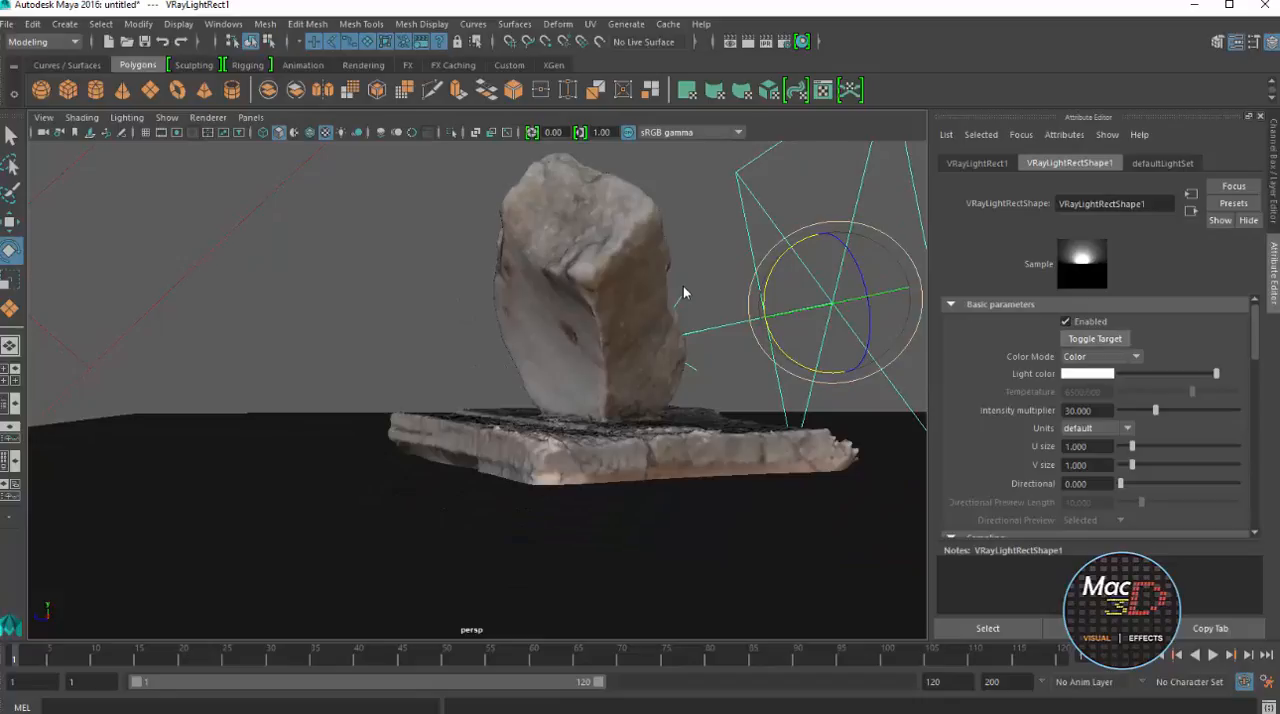
Set the rectangular light's intensity multiplier to 70 and its sampling subdivs to 16
drag(1095, 411, 1062, 411)
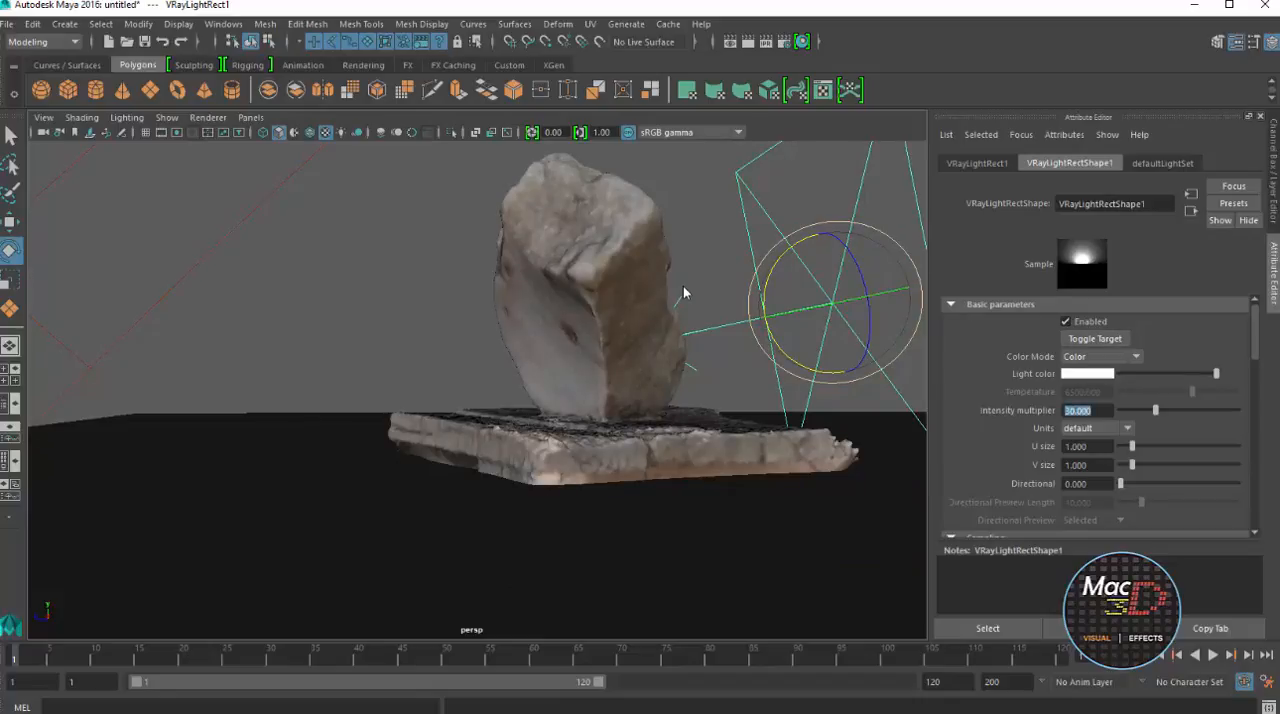
text(70)
key(Return)
scroll(1095, 415, down, 2)
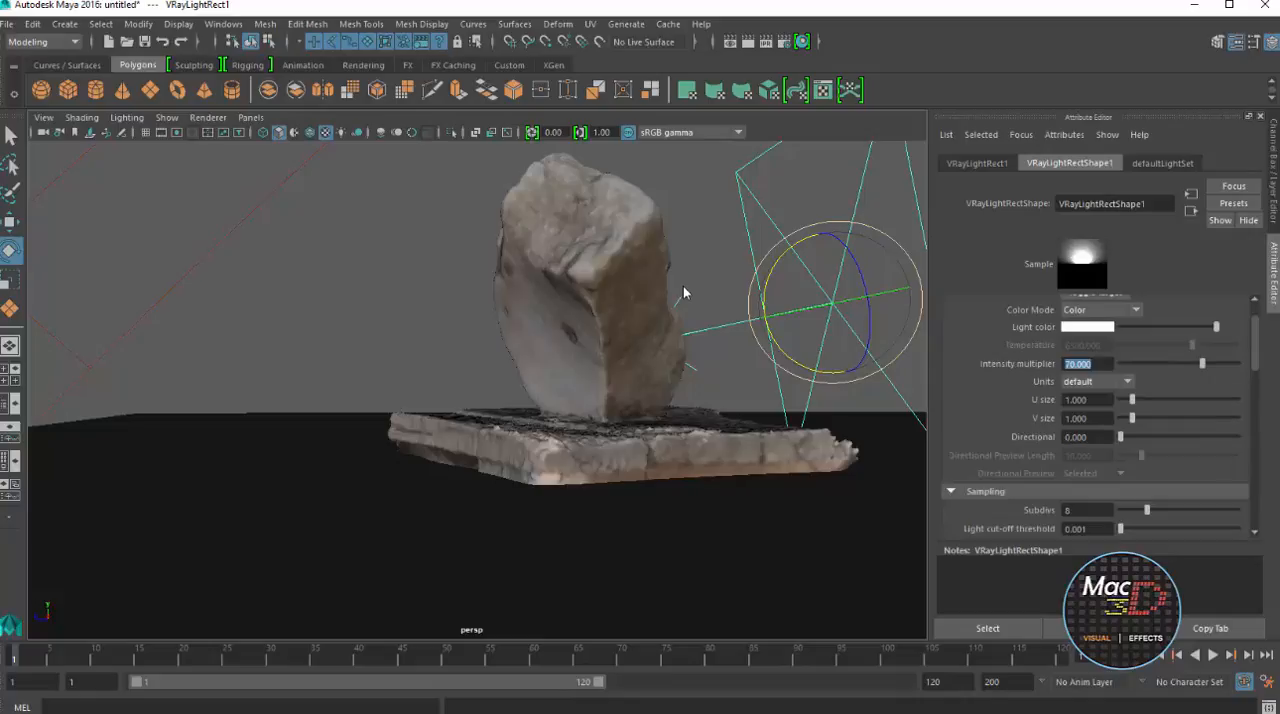
scroll(1095, 415, down, 2)
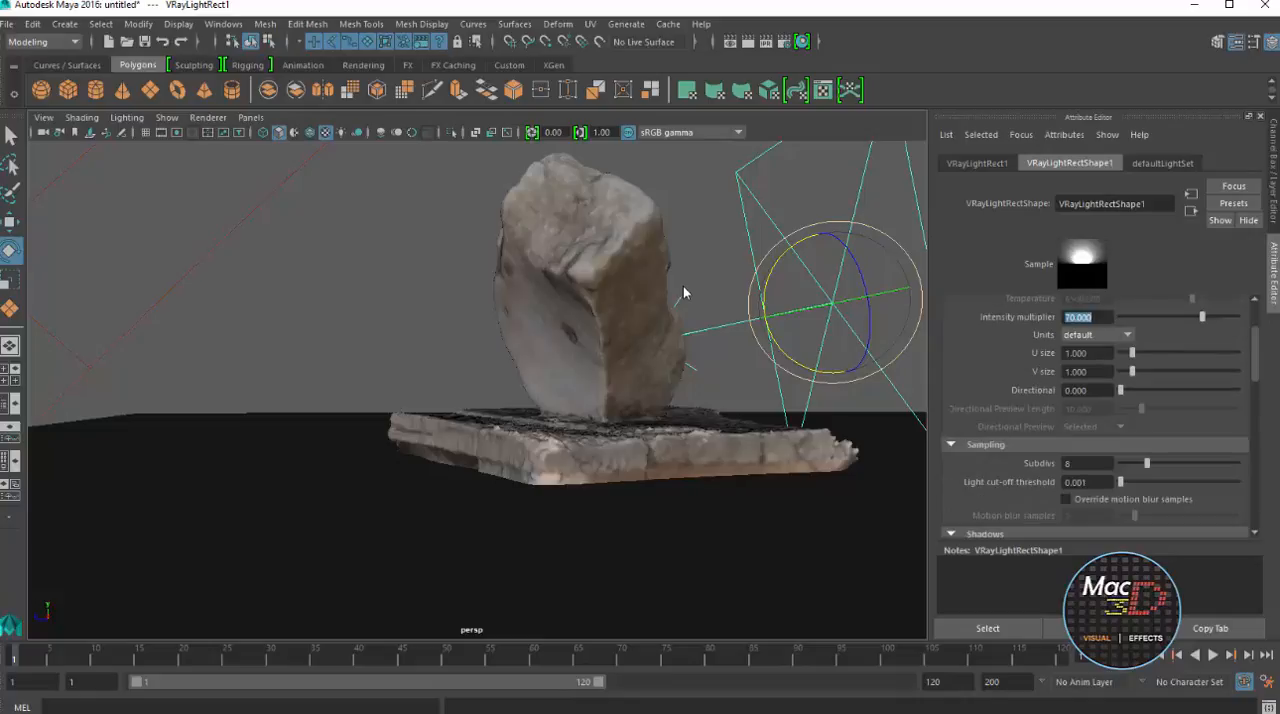
double_click(1068, 463)
text(16)
key(Return)
Enable the Invisible option for the rectangular light
scroll(1095, 415, down, 4)
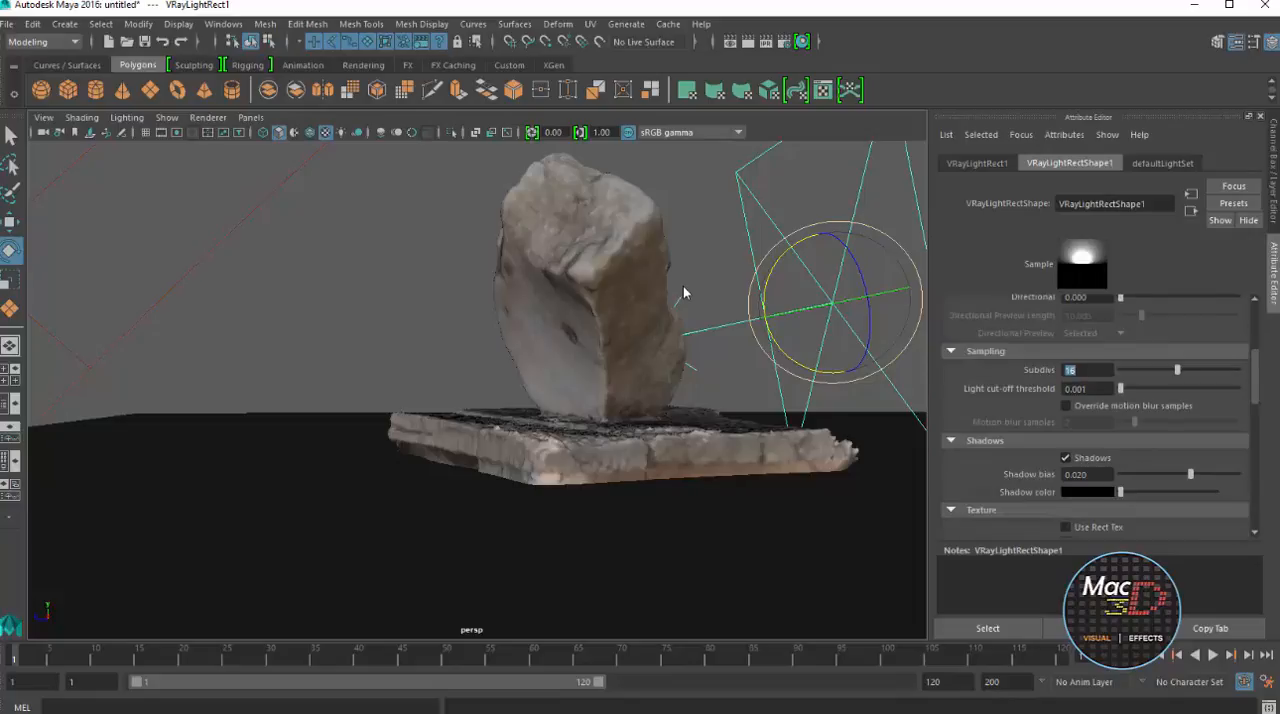
scroll(1095, 415, down, 2)
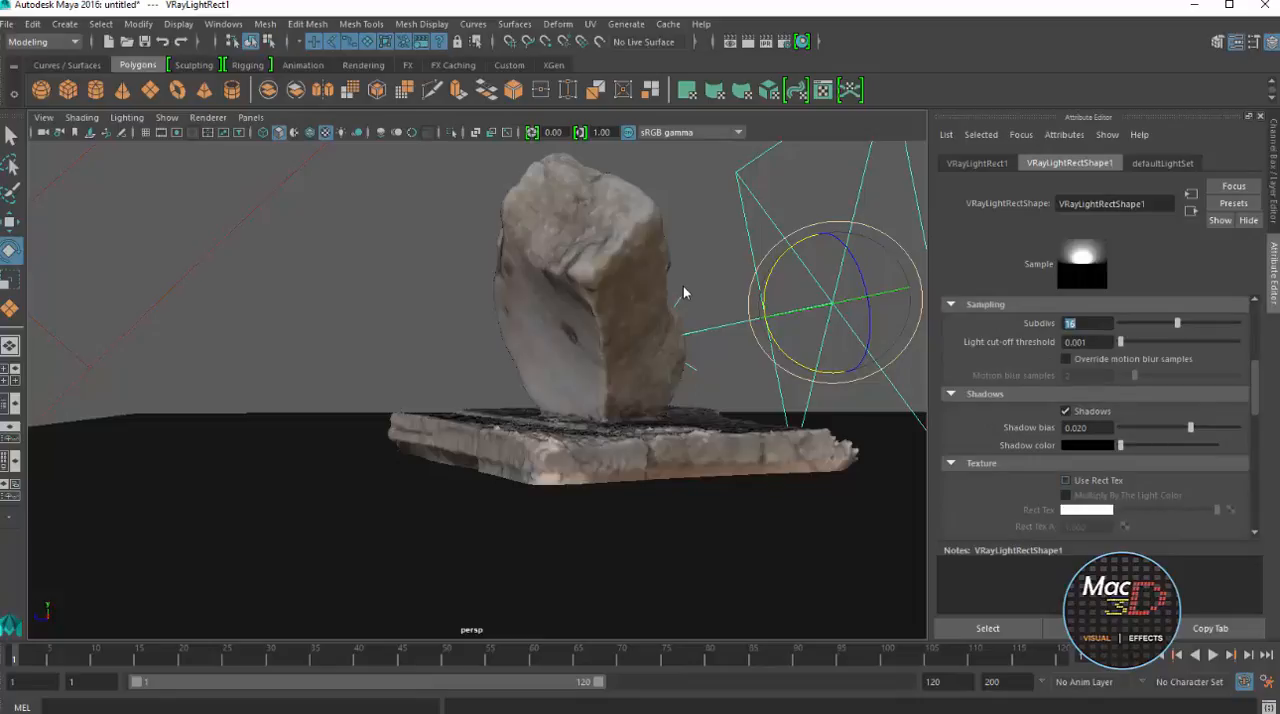
scroll(1095, 415, down, 4)
scroll(1095, 415, down, 2)
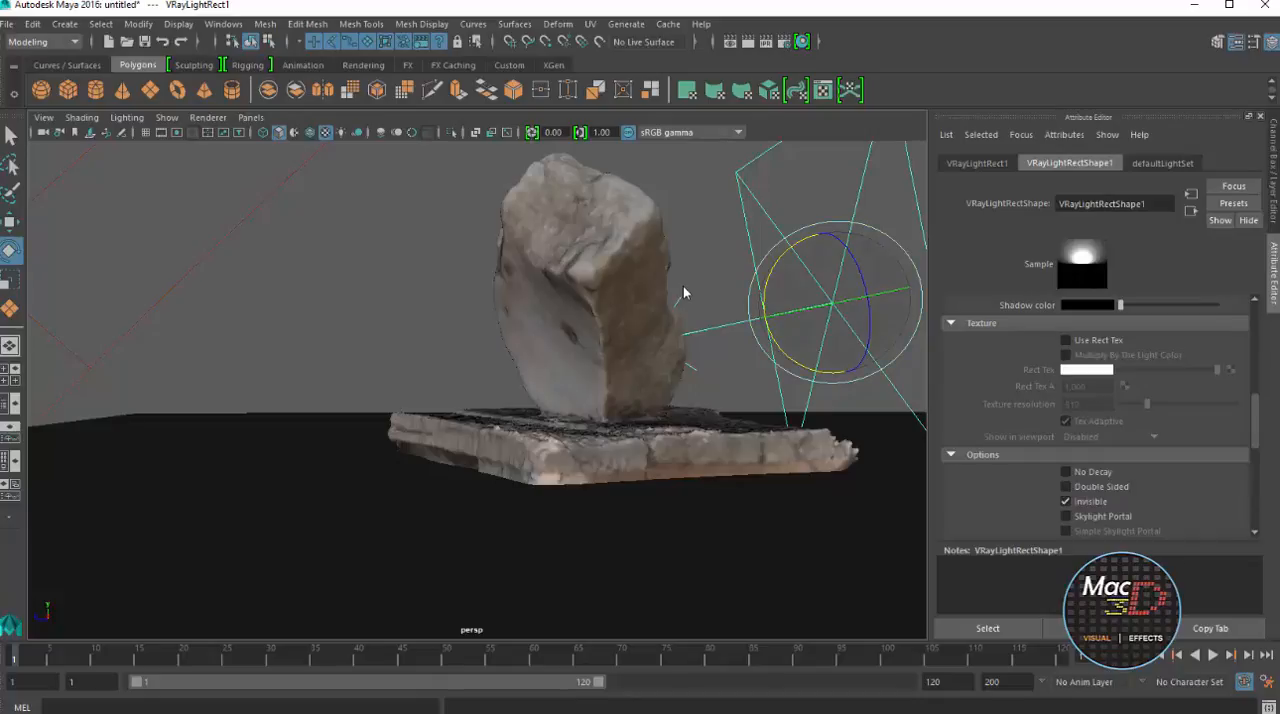
Set the perspective camera's V-Ray ISO to 200 and render the reframed rock, dismissing the firewall alert
alt+drag(684, 293, 680, 314)
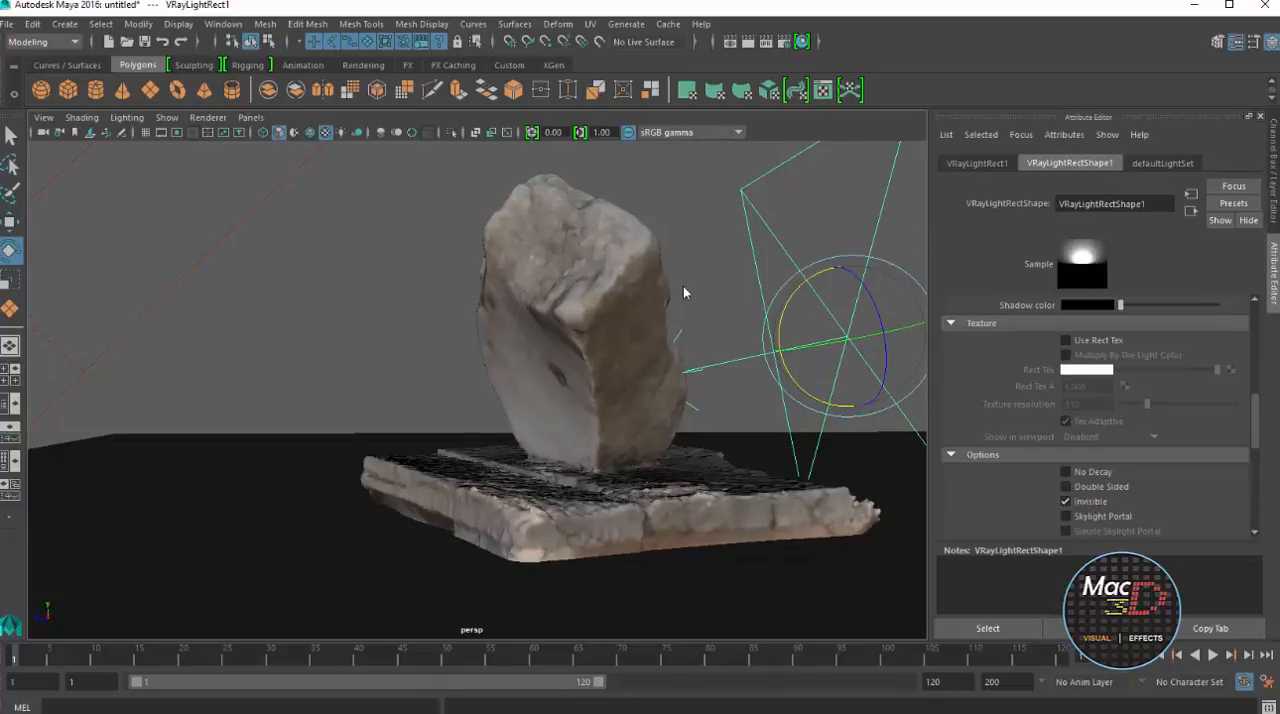
click(43, 132)
scroll(1095, 415, down, 5)
scroll(1095, 415, down, 3)
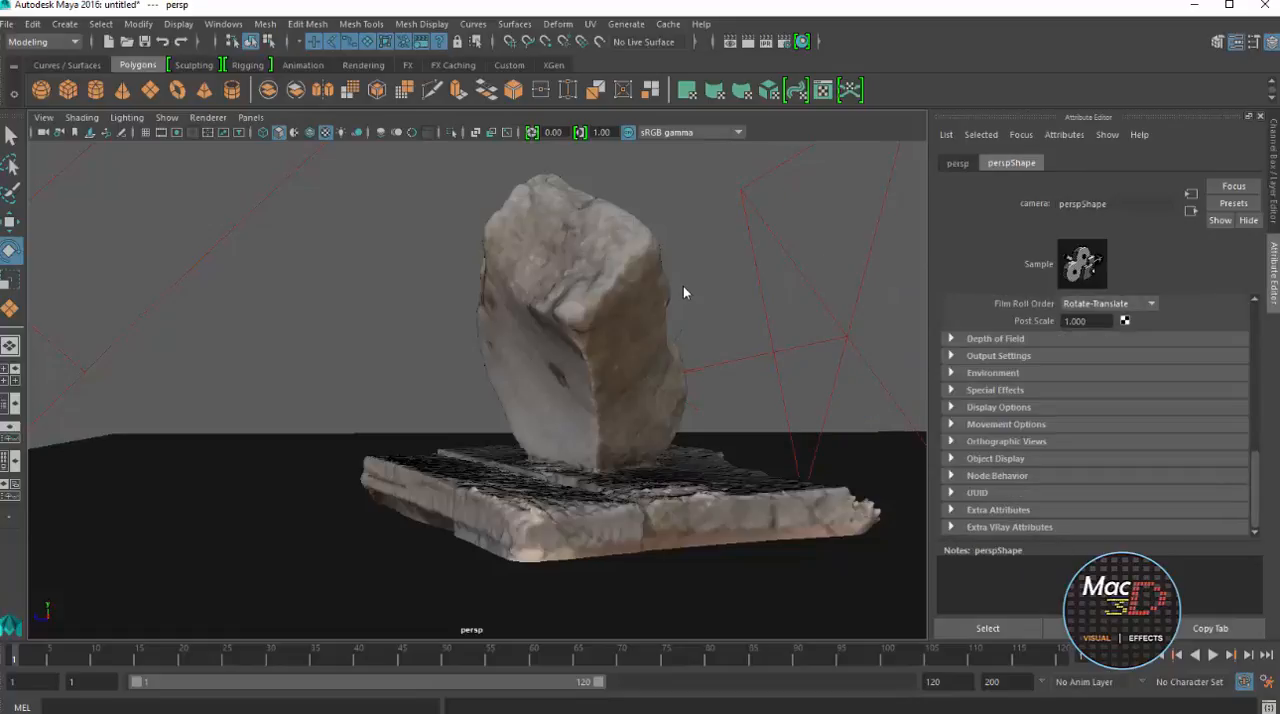
click(1009, 527)
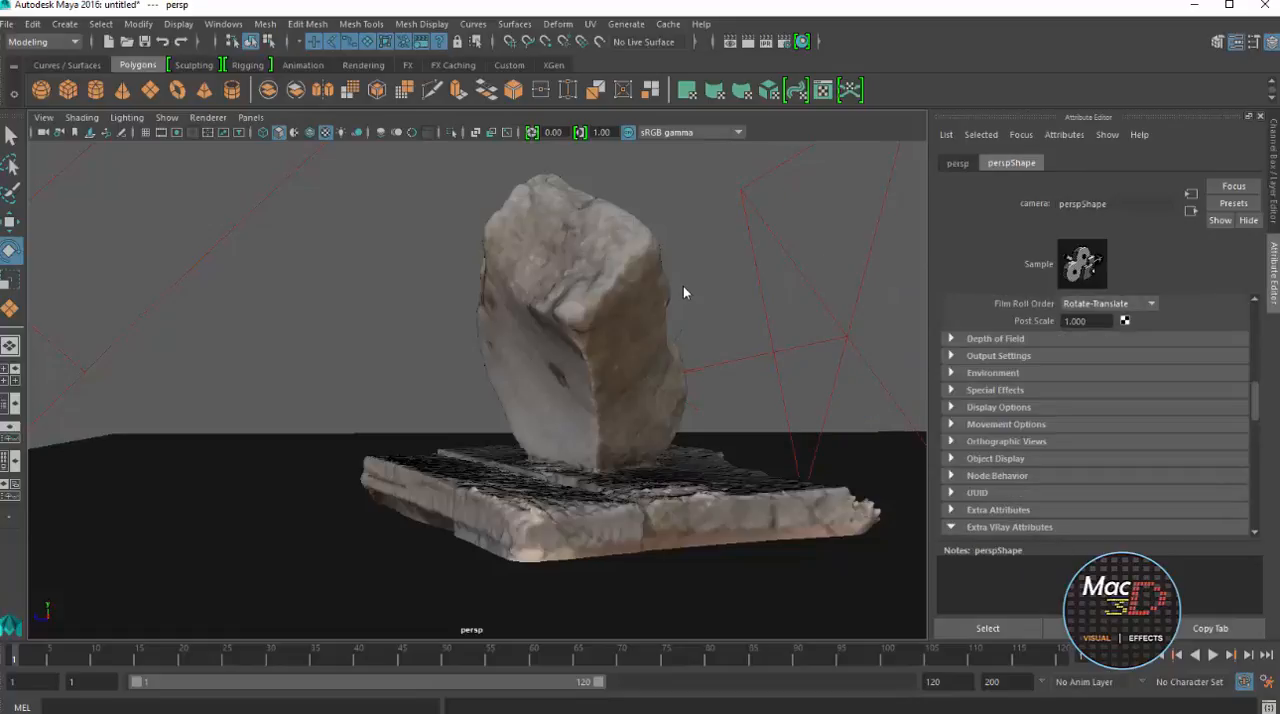
scroll(1095, 415, down, 6)
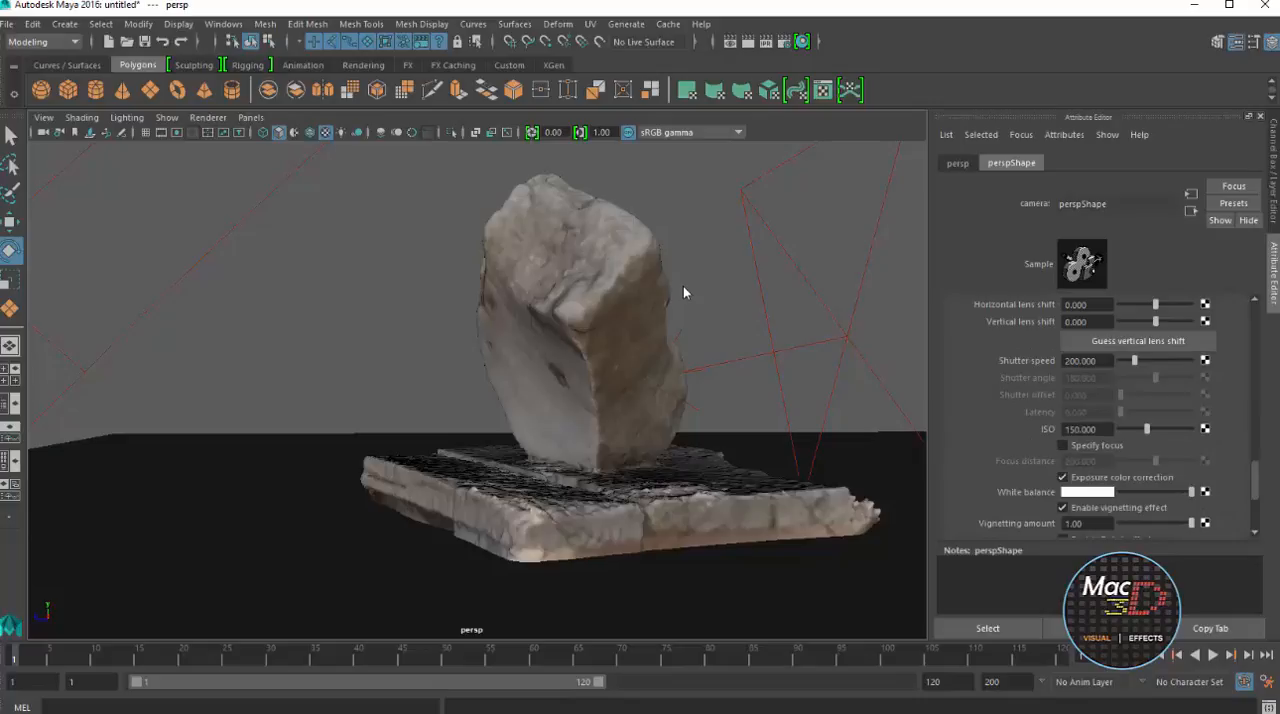
double_click(1081, 429)
text(200)
key(Return)
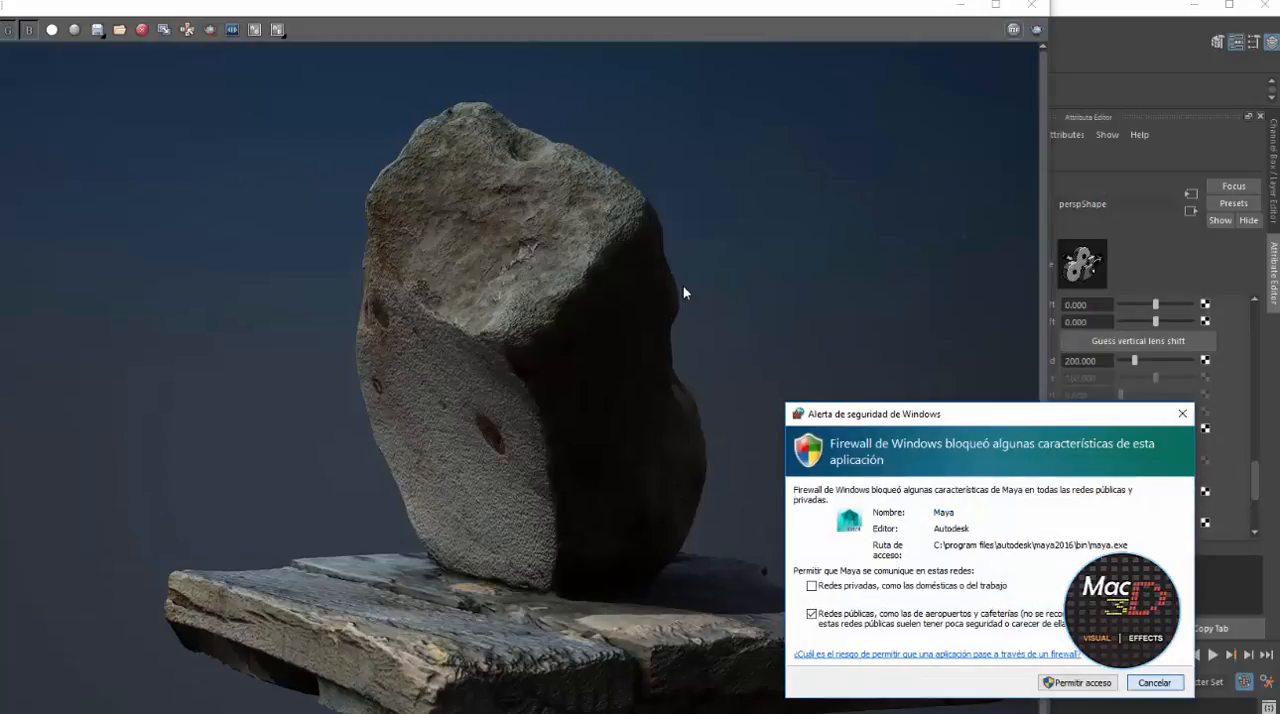
key(Escape)
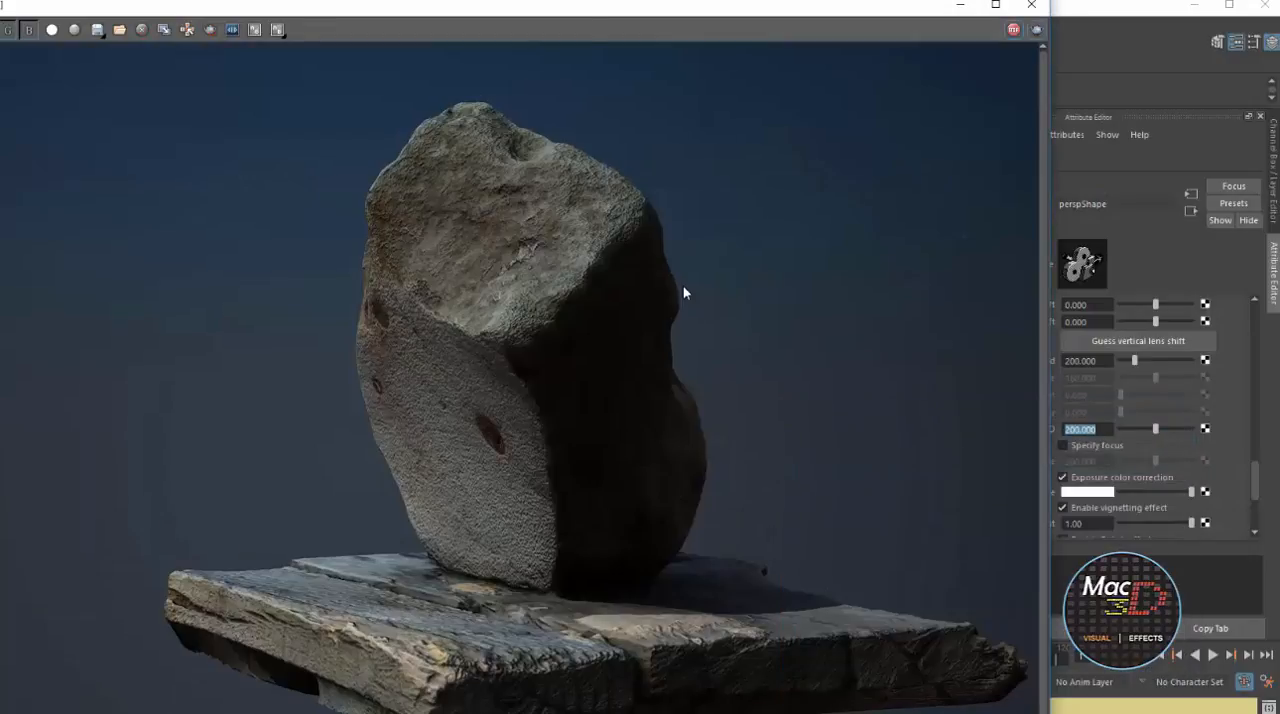